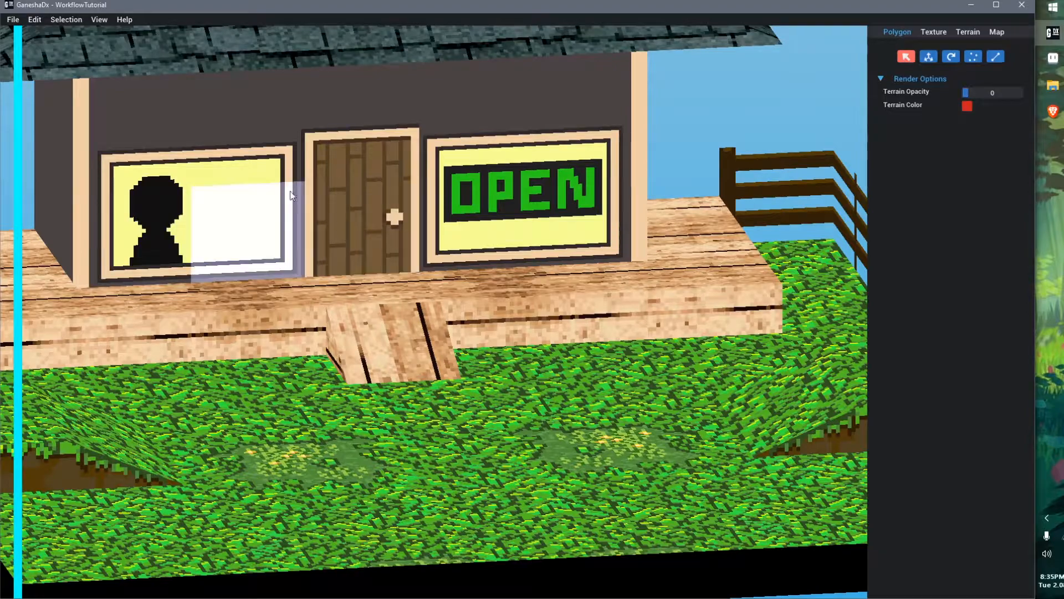
Open the Texture panel and collapse its floating texture preview window
middle_drag(541, 314, 544, 300)
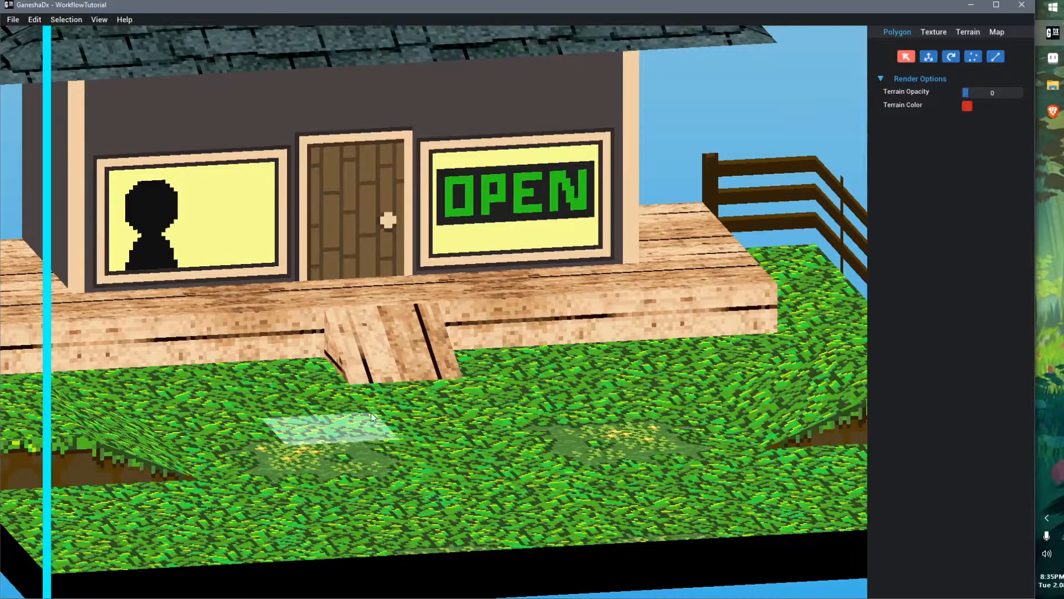
scroll(378, 386, down, 2)
middle_drag(378, 386, 384, 388)
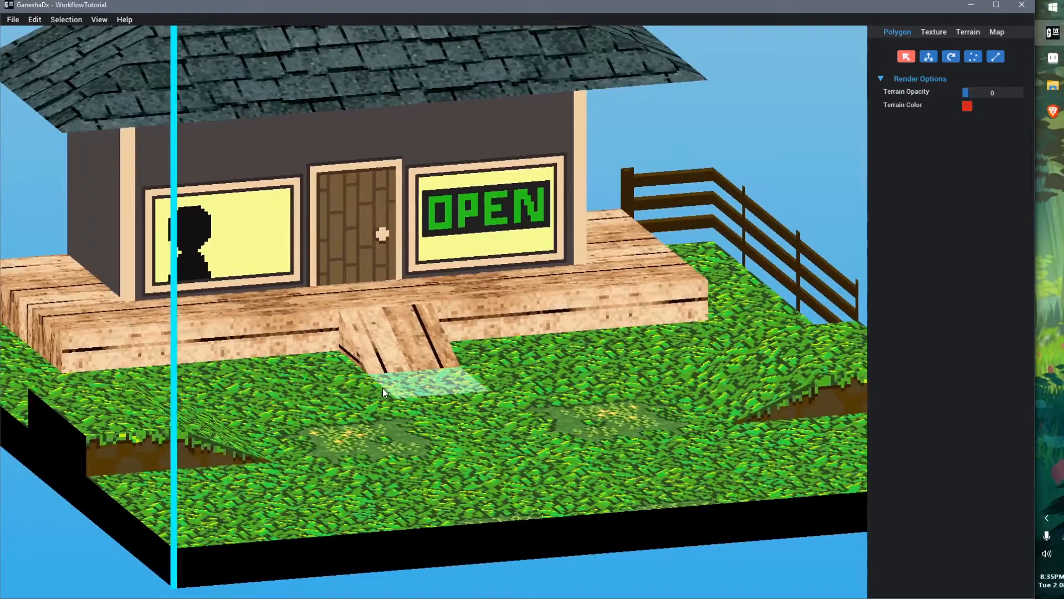
click(942, 34)
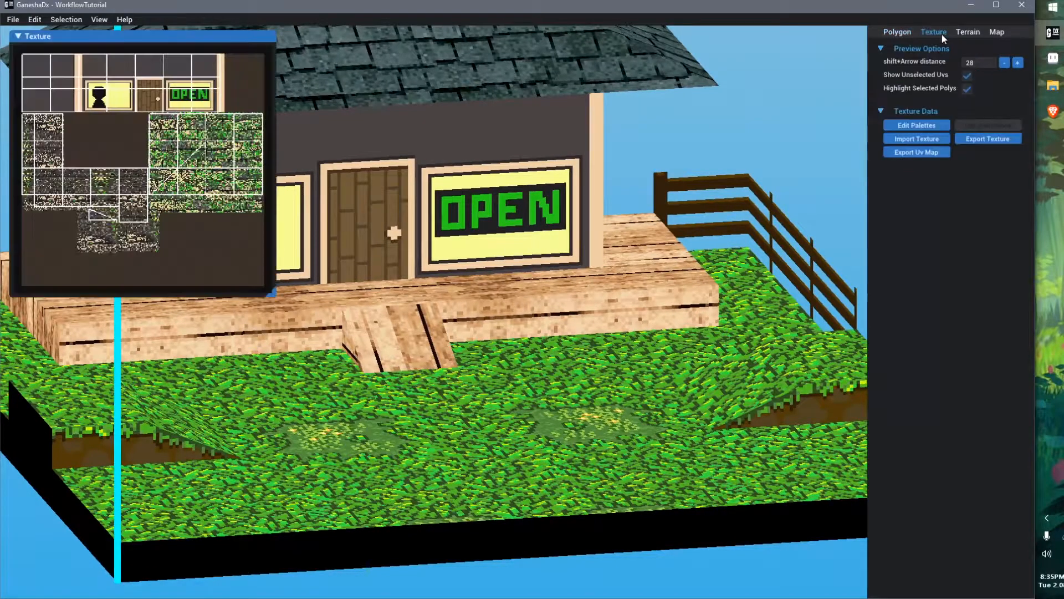
double_click(132, 35)
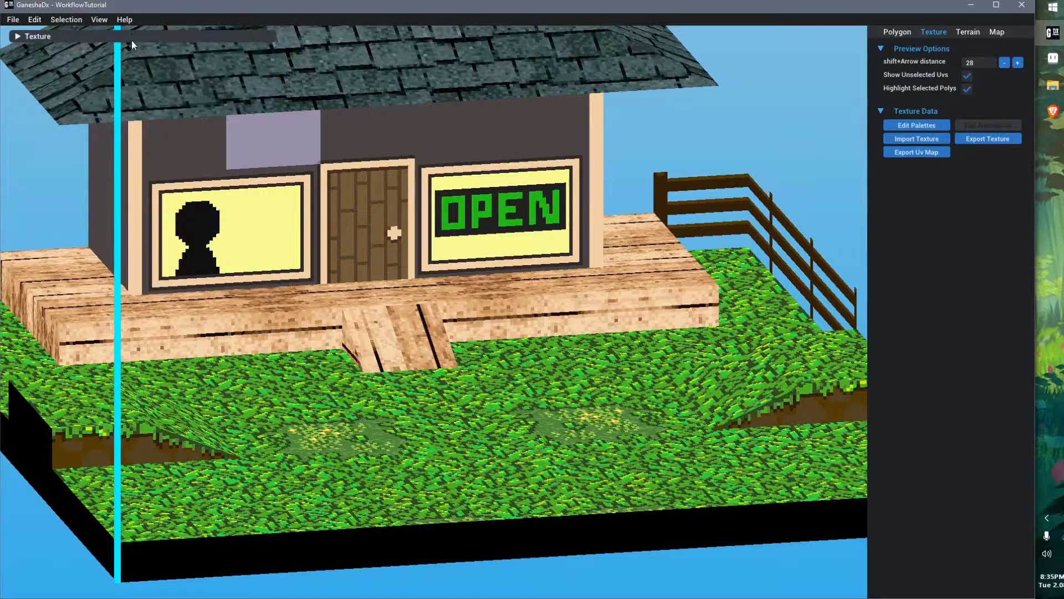
Enable Palette Animations for the map in the Manage Map Resources dialog
middle_drag(454, 322, 460, 320)
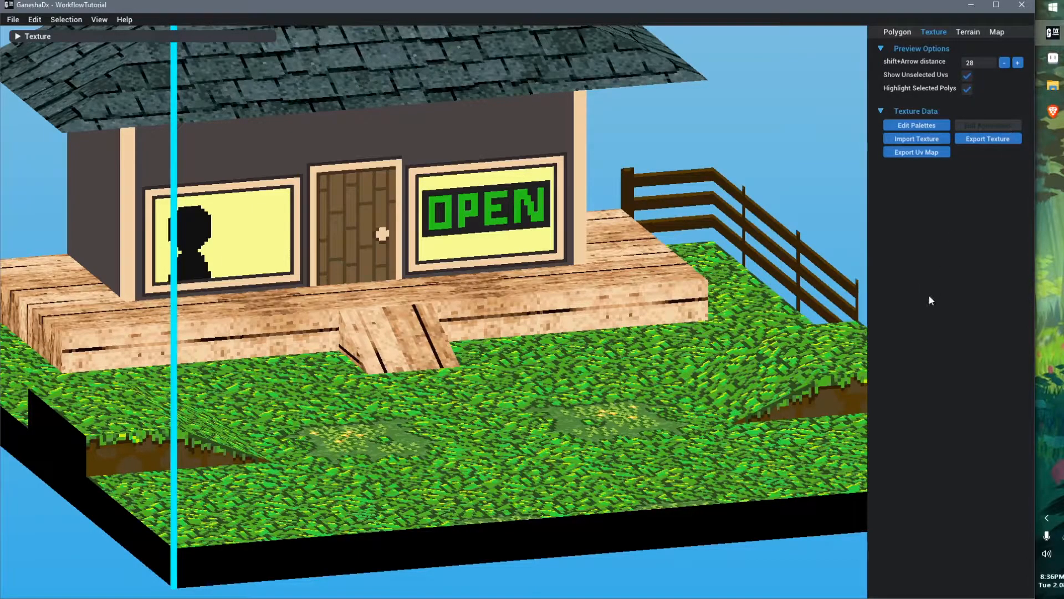
click(996, 32)
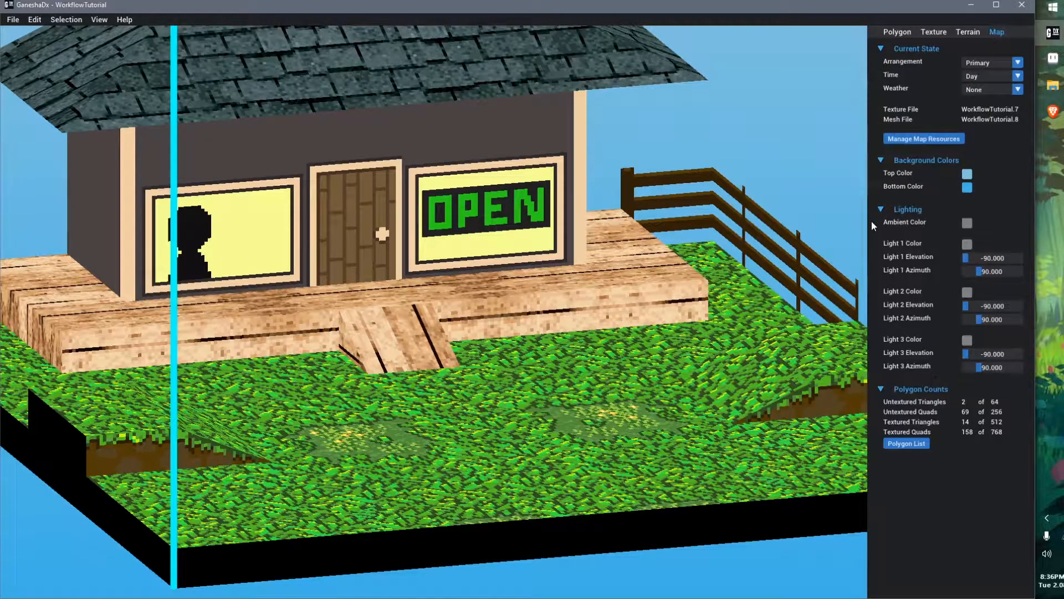
click(921, 139)
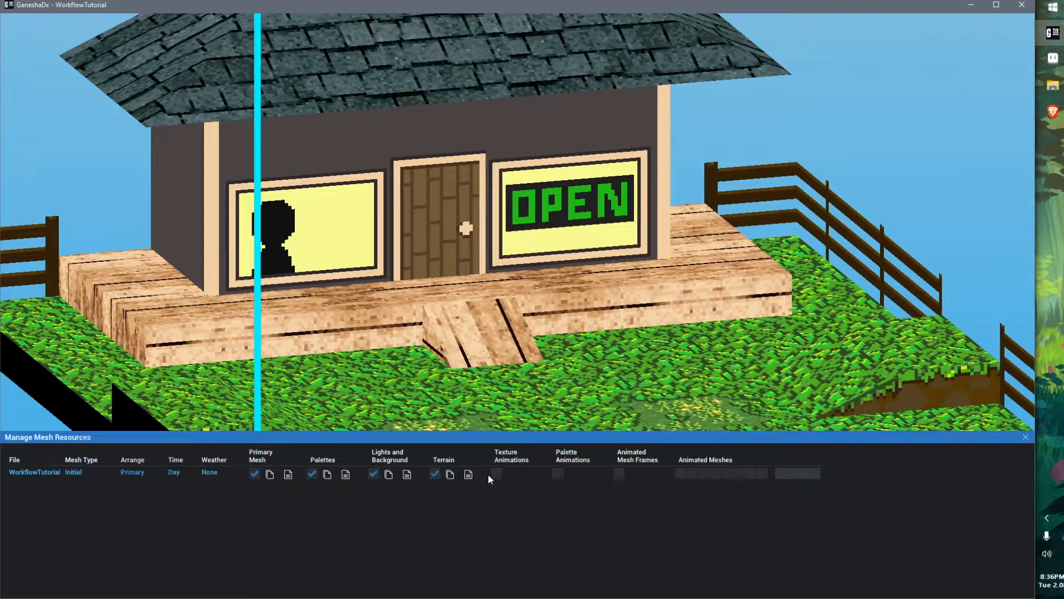
click(557, 473)
click(1025, 438)
Open the texture animation list and set slot 0 to Palette Animation
click(939, 33)
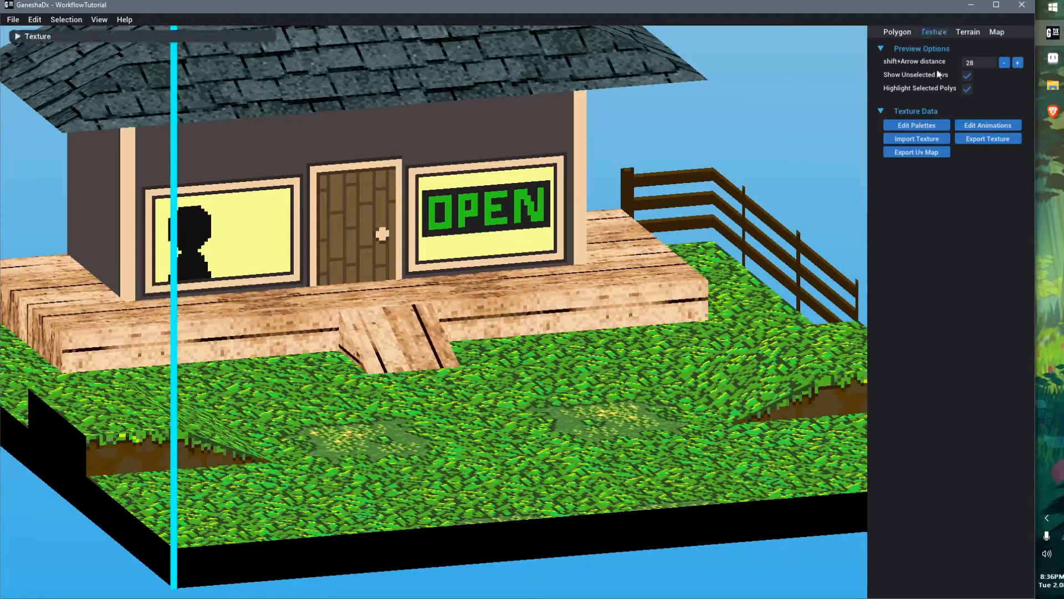
click(1004, 128)
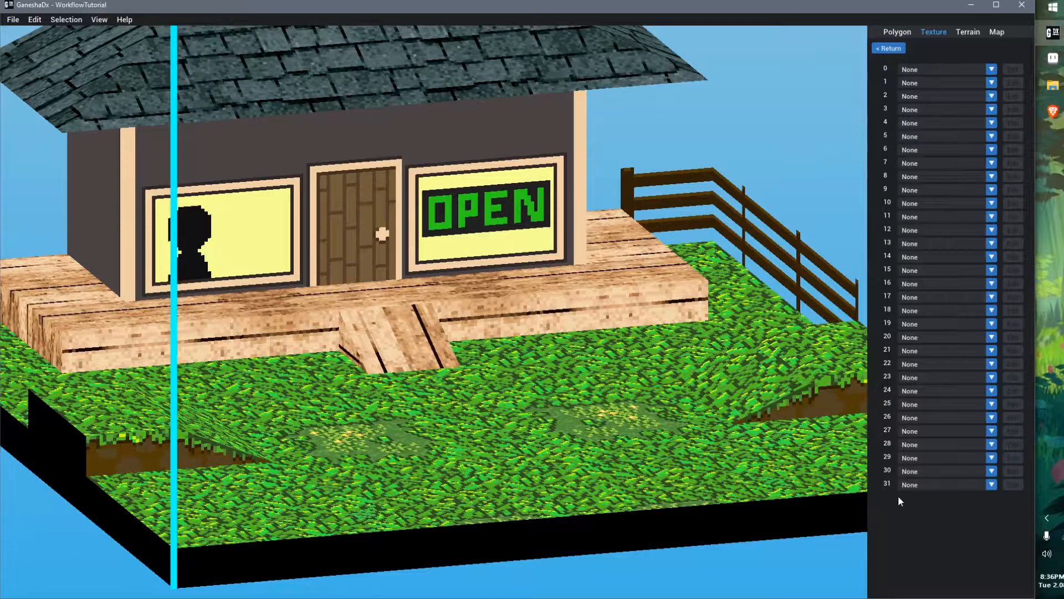
click(935, 86)
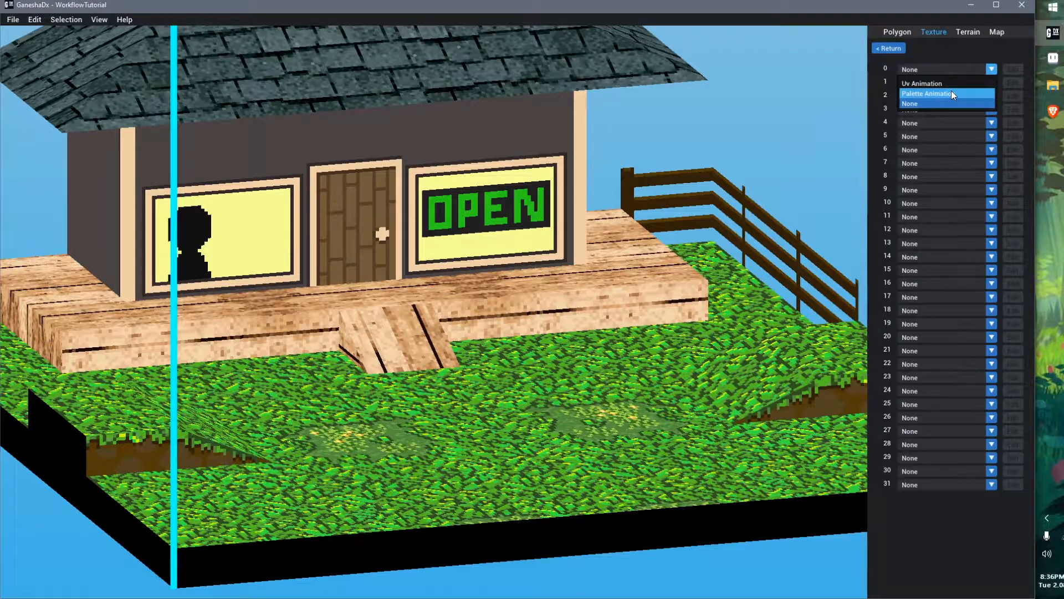
click(951, 93)
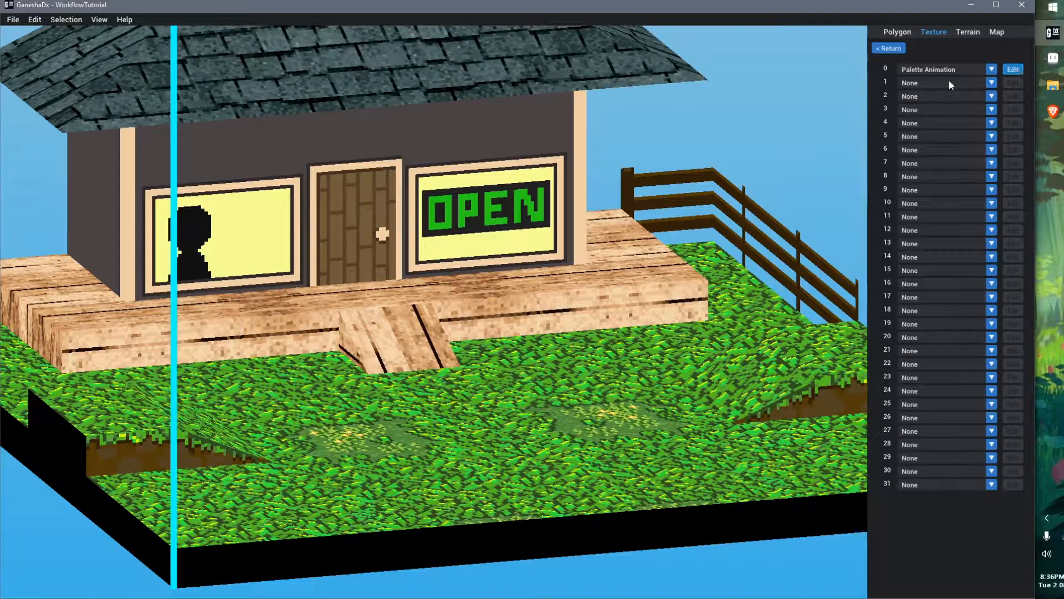
click(932, 71)
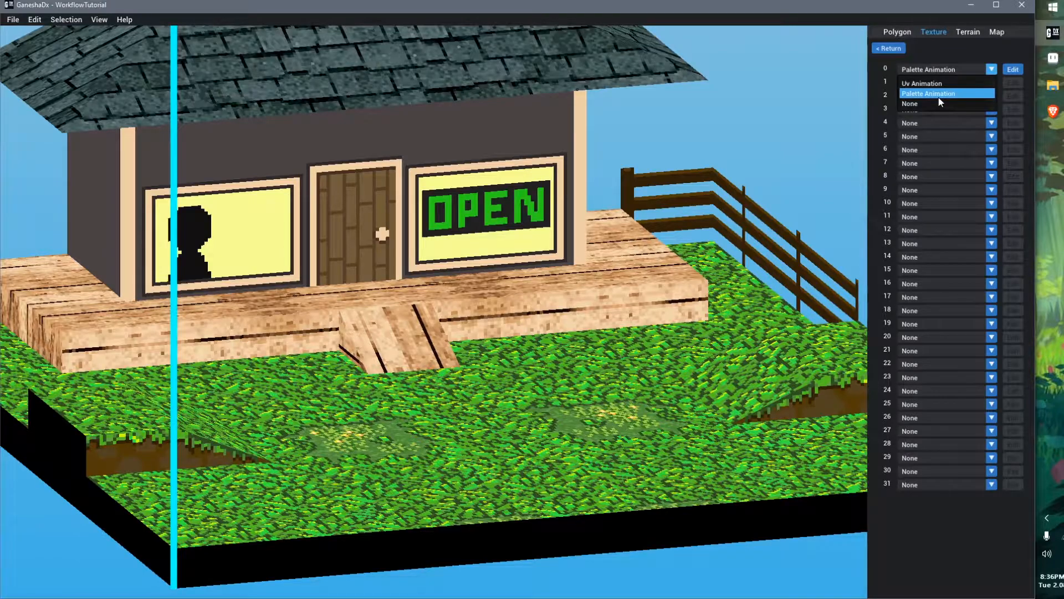
click(937, 92)
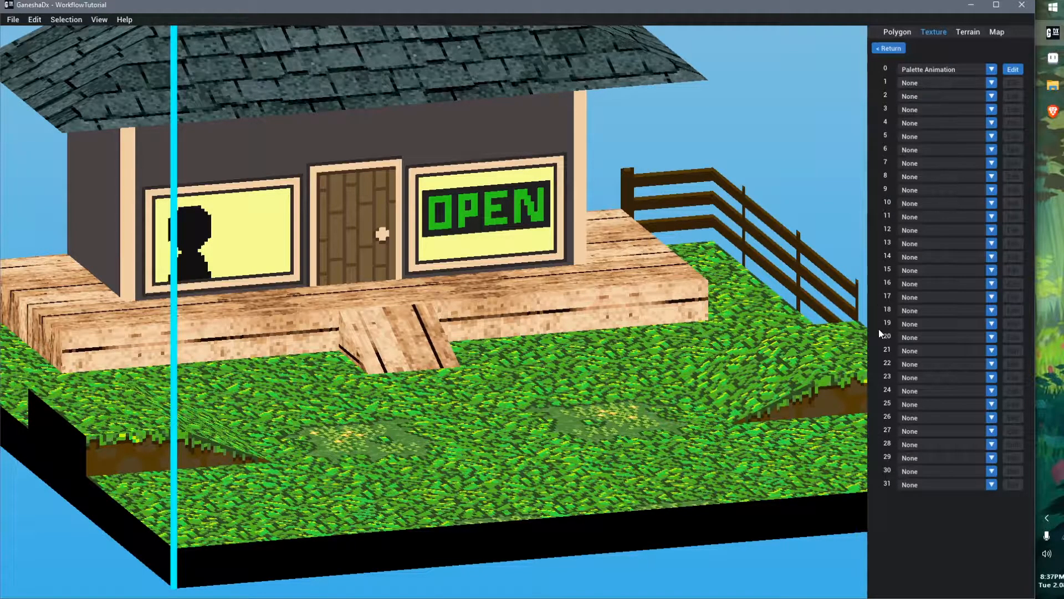
click(930, 83)
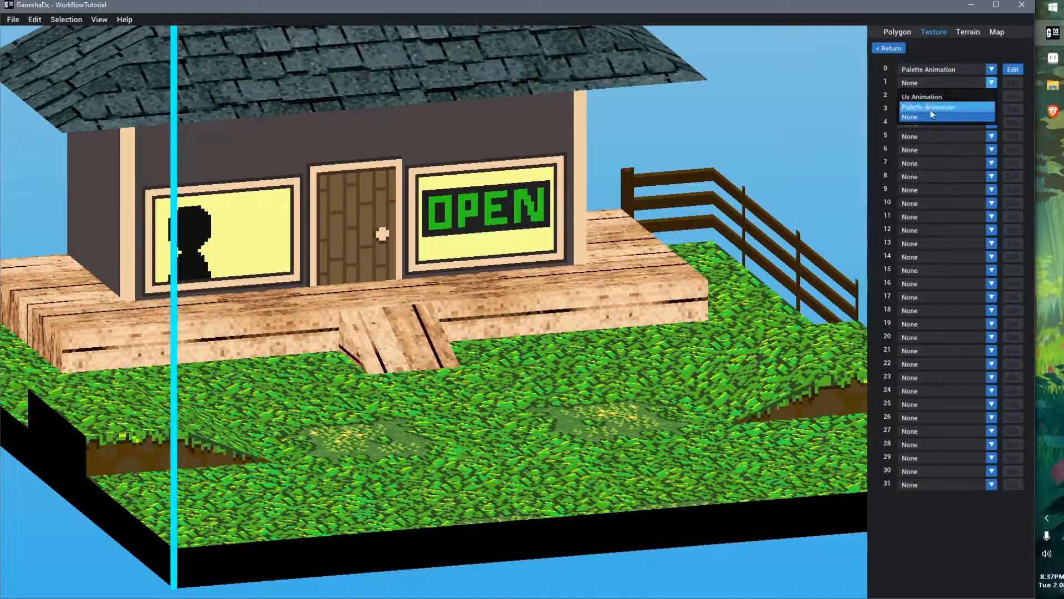
click(945, 66)
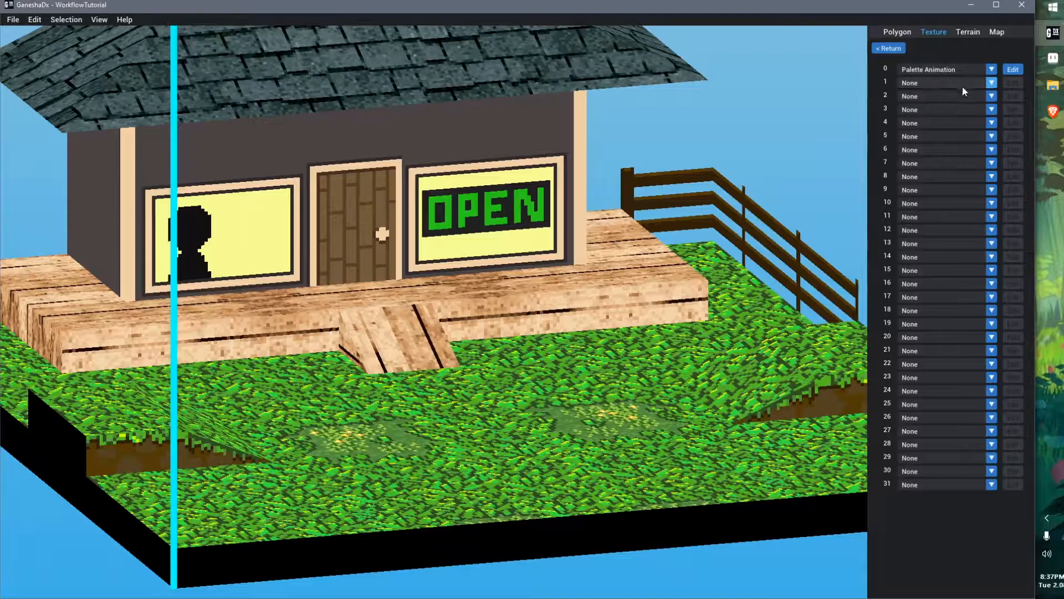
Open slot 0's palette animation settings and inspect its palette rows
click(1013, 71)
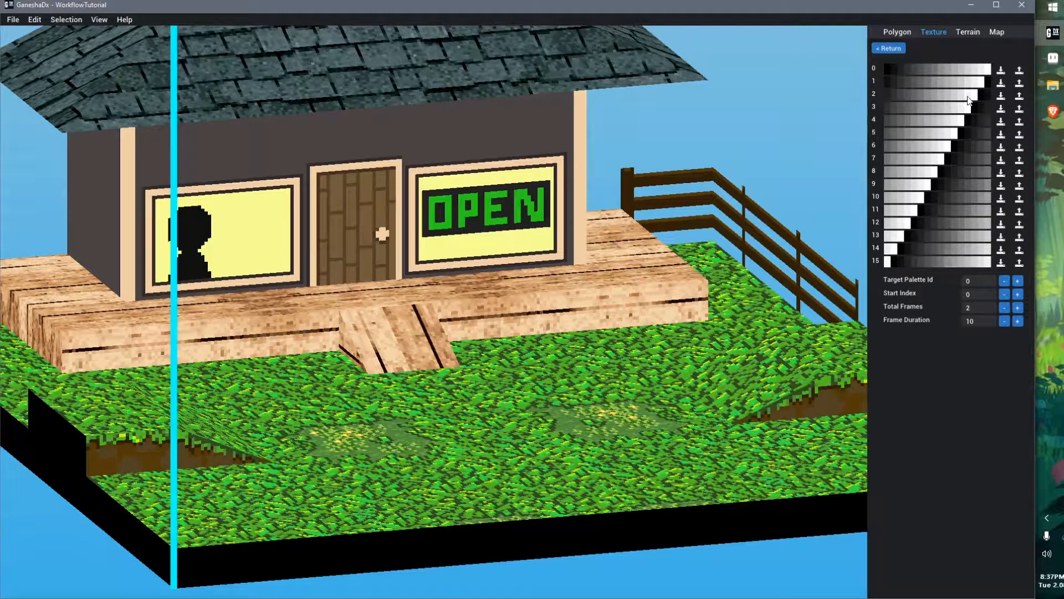
click(929, 134)
click(949, 161)
click(957, 386)
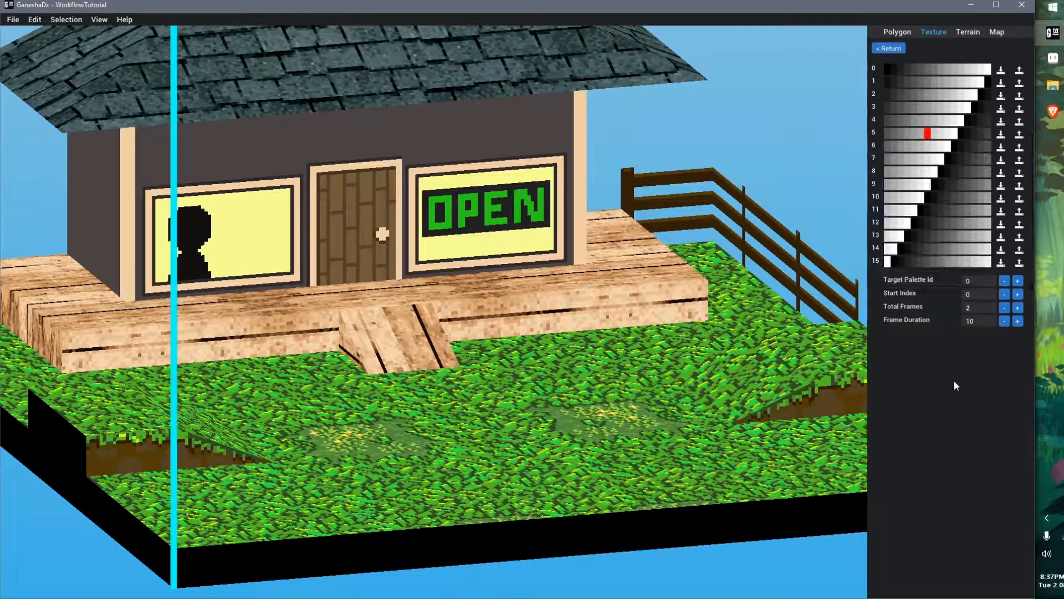
Set slot 1 to Palette Animation and open its settings
click(890, 49)
click(963, 74)
click(962, 85)
click(963, 89)
click(937, 107)
click(1021, 82)
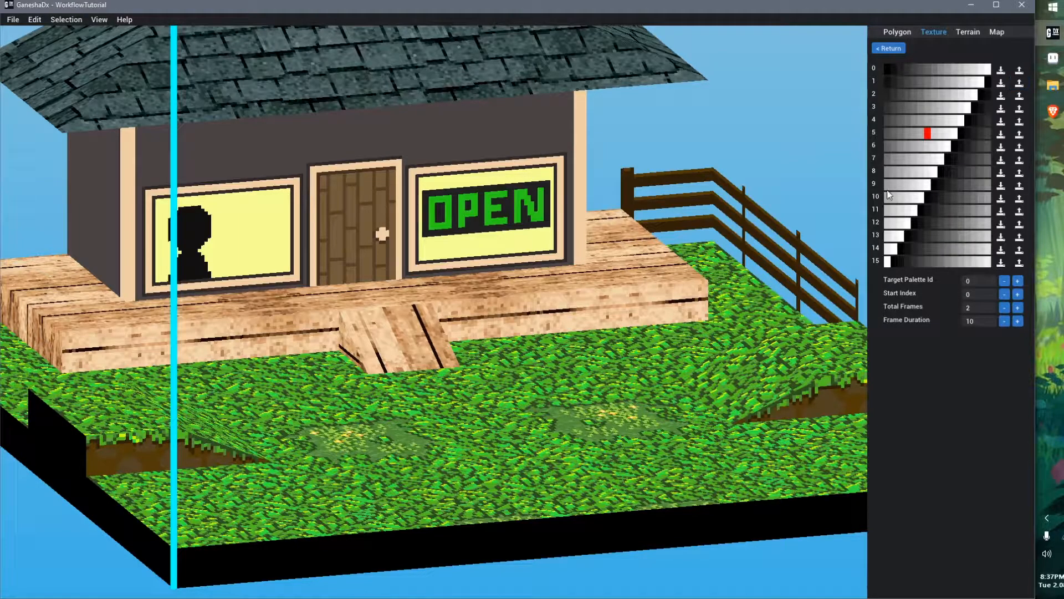
Review slot 0's palette animation settings and return to the animation list
click(890, 50)
click(1013, 70)
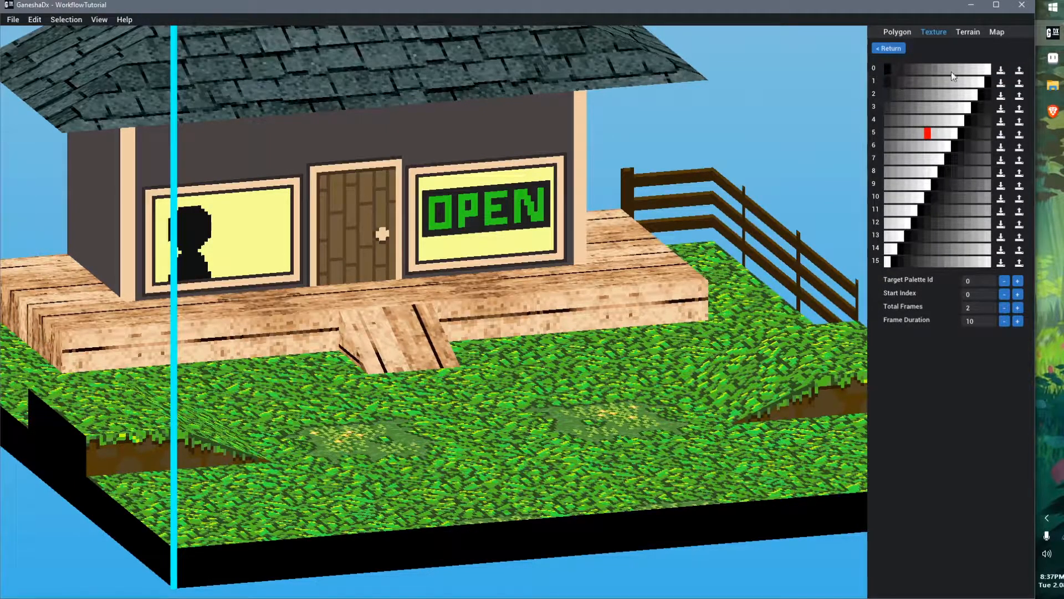
click(873, 51)
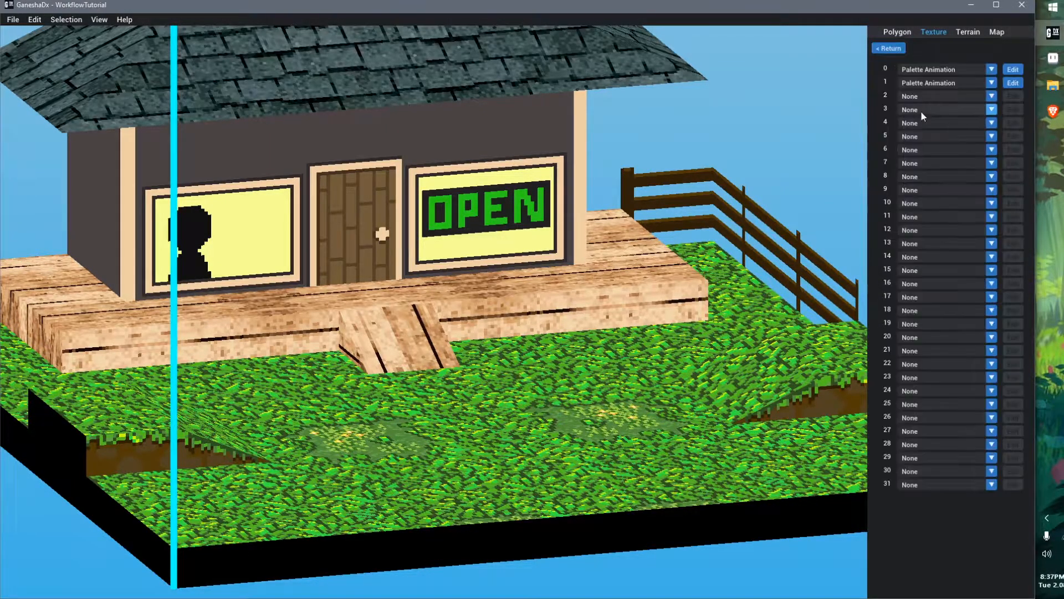
Reset slot 1 to None and reopen slot 0's palette animation settings
click(963, 83)
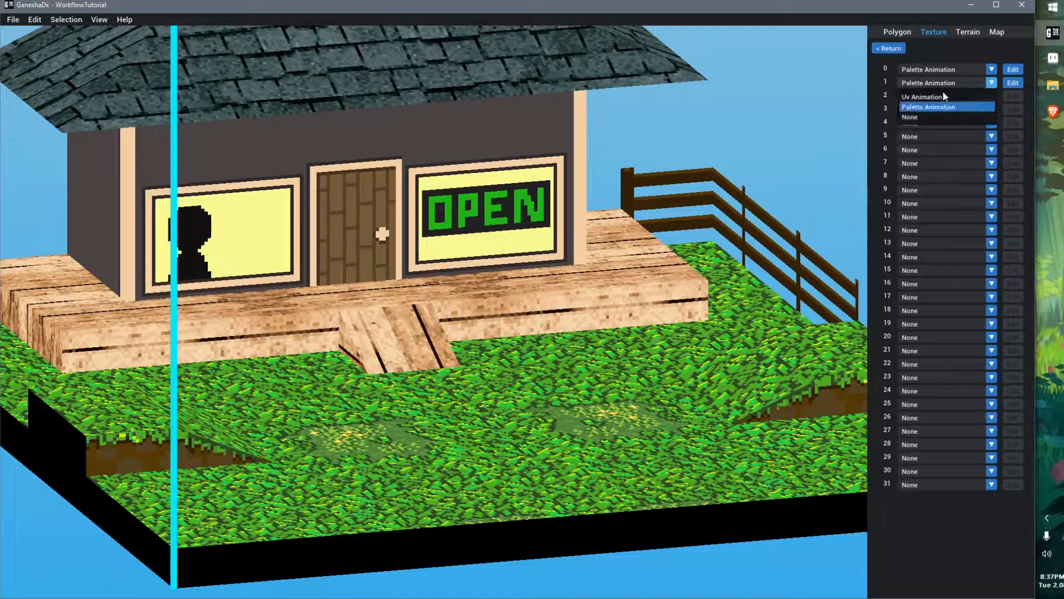
click(942, 117)
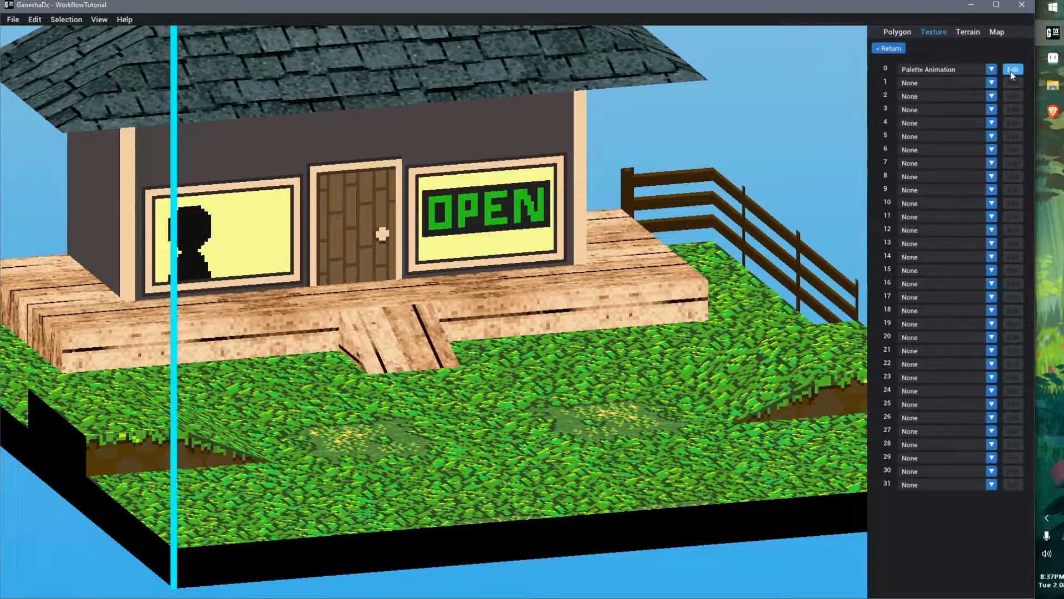
click(1010, 70)
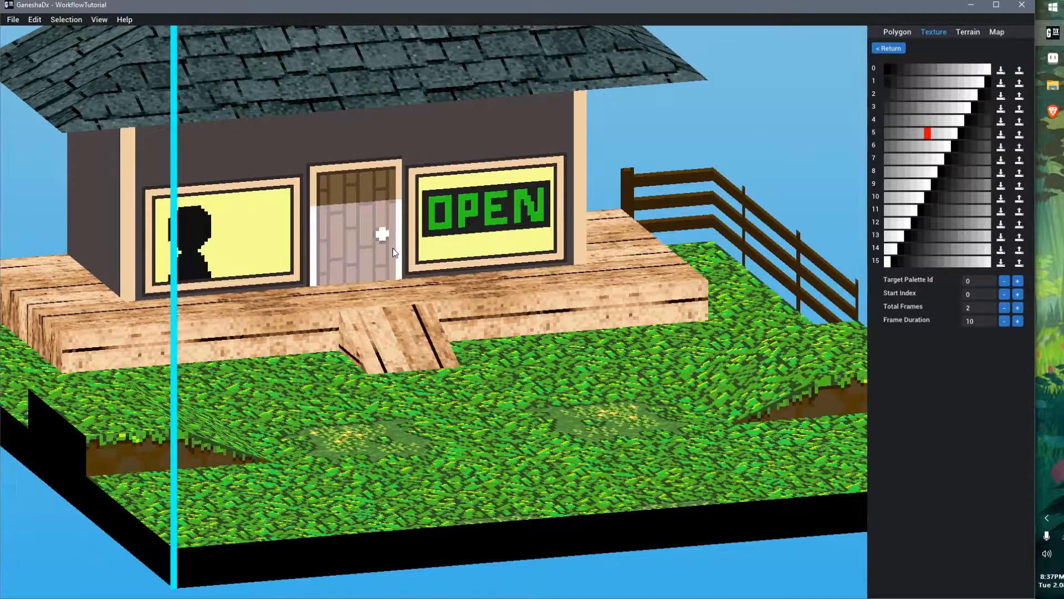
Select the front step polygon below the door and open its UV properties
click(474, 309)
click(894, 33)
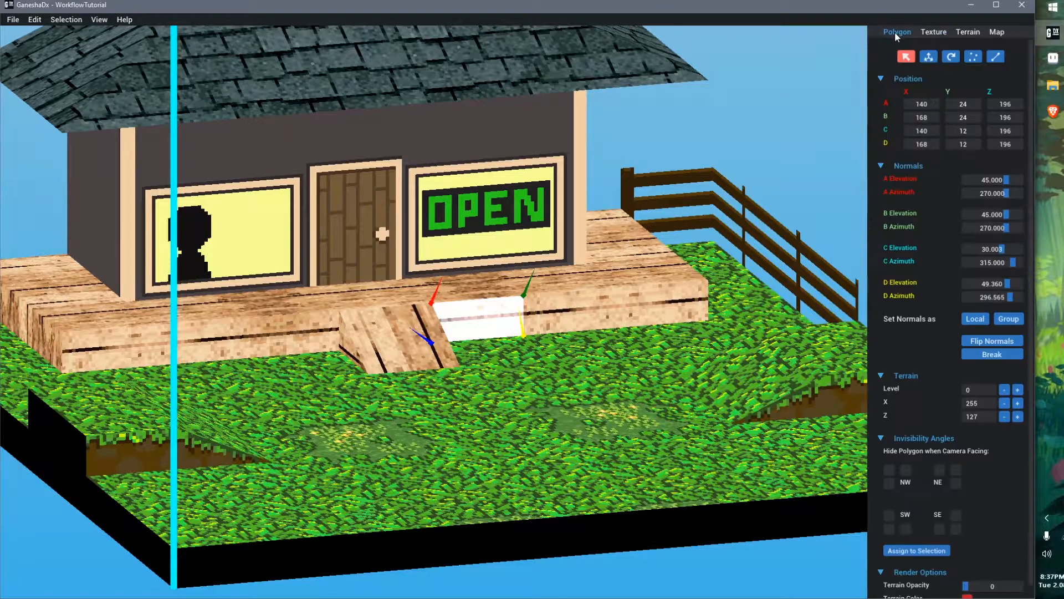
click(933, 32)
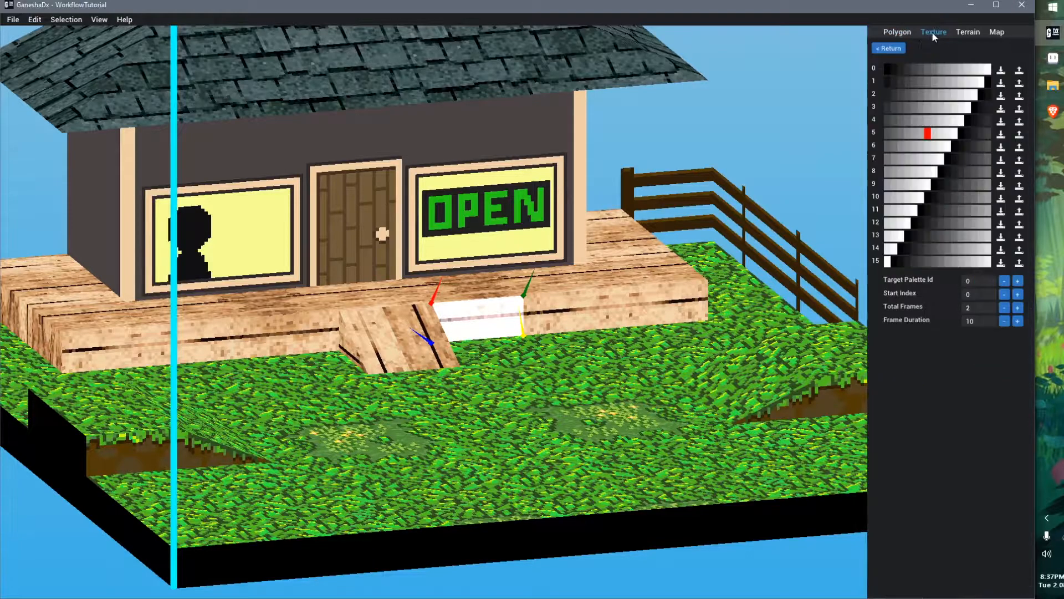
click(888, 45)
click(888, 49)
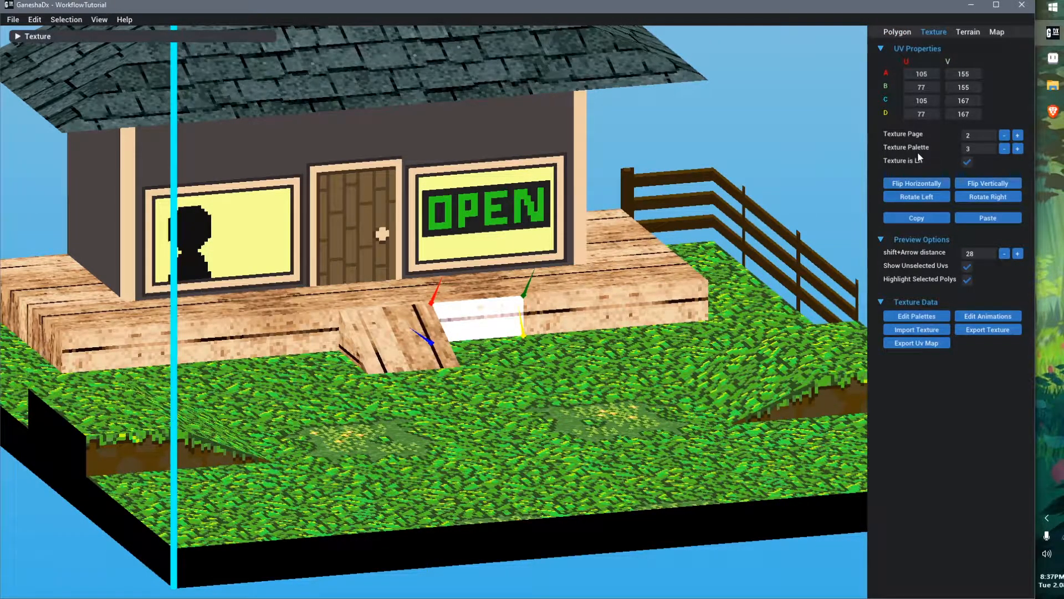
Switch the step's texture palette to 1 and turn off highlighting of selected polygons
click(1006, 149)
click(1005, 149)
click(968, 279)
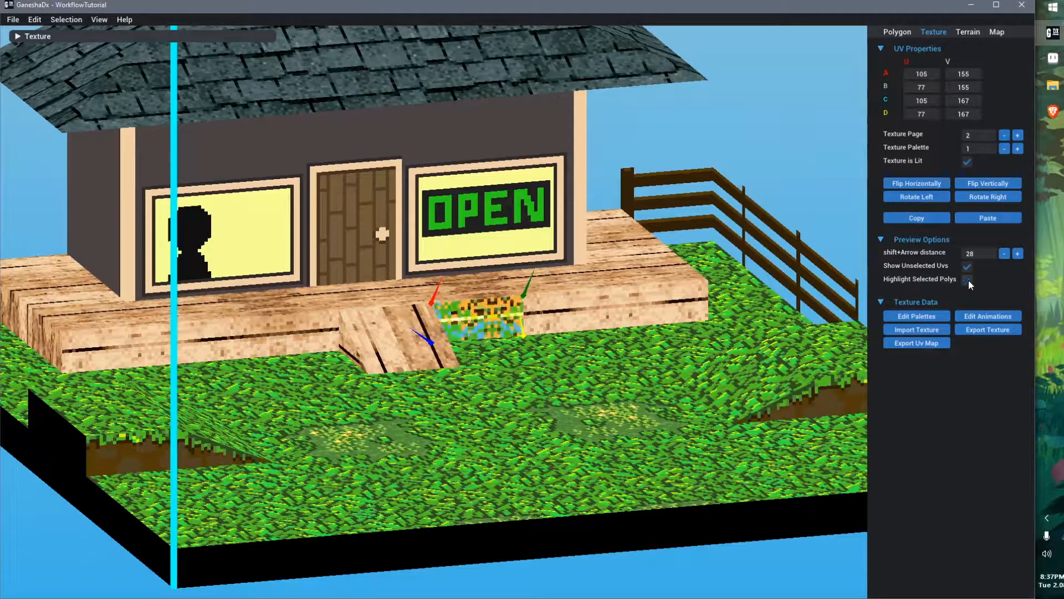
Cycle through the step's texture palettes to compare them, ending on palette 3
click(1004, 149)
click(1018, 149)
click(1018, 149)
click(1018, 148)
click(1017, 149)
click(1018, 148)
click(1005, 149)
click(1004, 149)
click(1005, 149)
click(1004, 149)
click(1018, 149)
click(1018, 149)
click(1017, 148)
click(1004, 149)
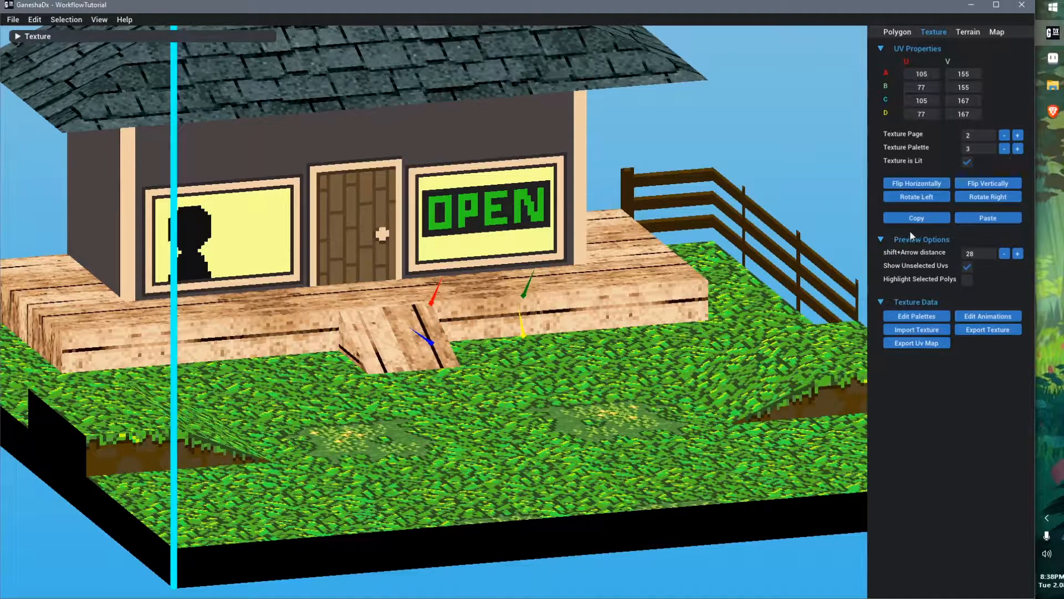
Open the map's palette list, then switch to Aseprite showing the WorkflowTutorial.7 texture
click(916, 316)
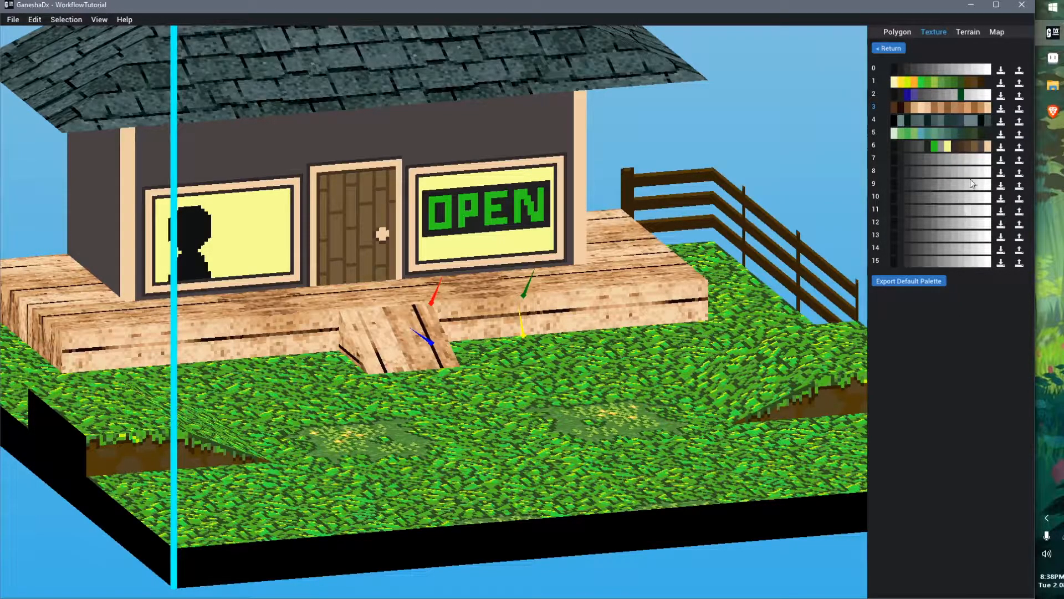
click(1053, 59)
middle_drag(444, 236, 432, 345)
scroll(480, 254, up, 2)
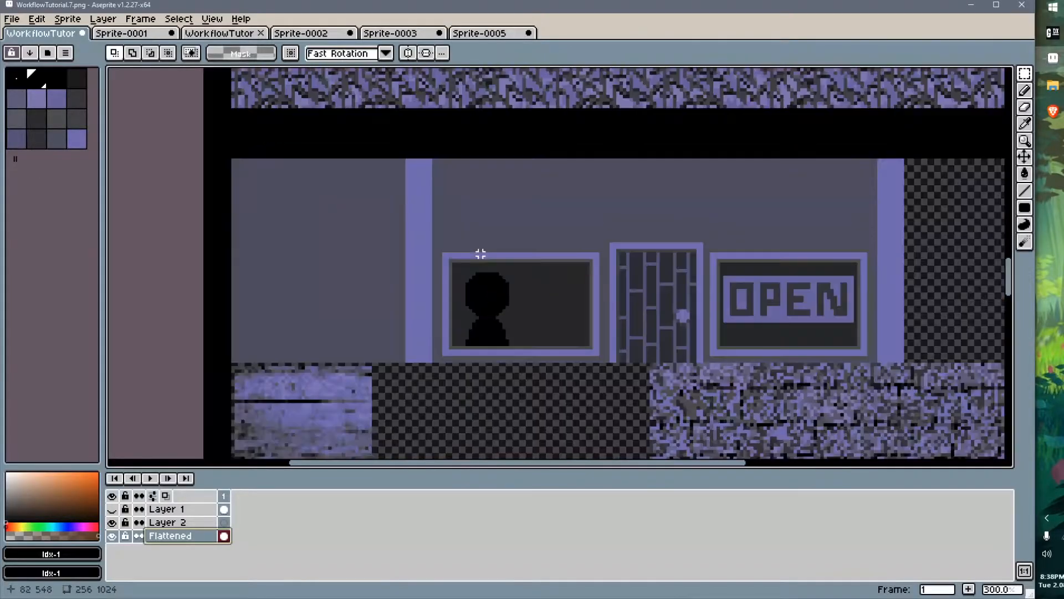
Load the default.act palette onto the texture and pick colour index 0
key(ctrl+alt+l)
click(95, 102)
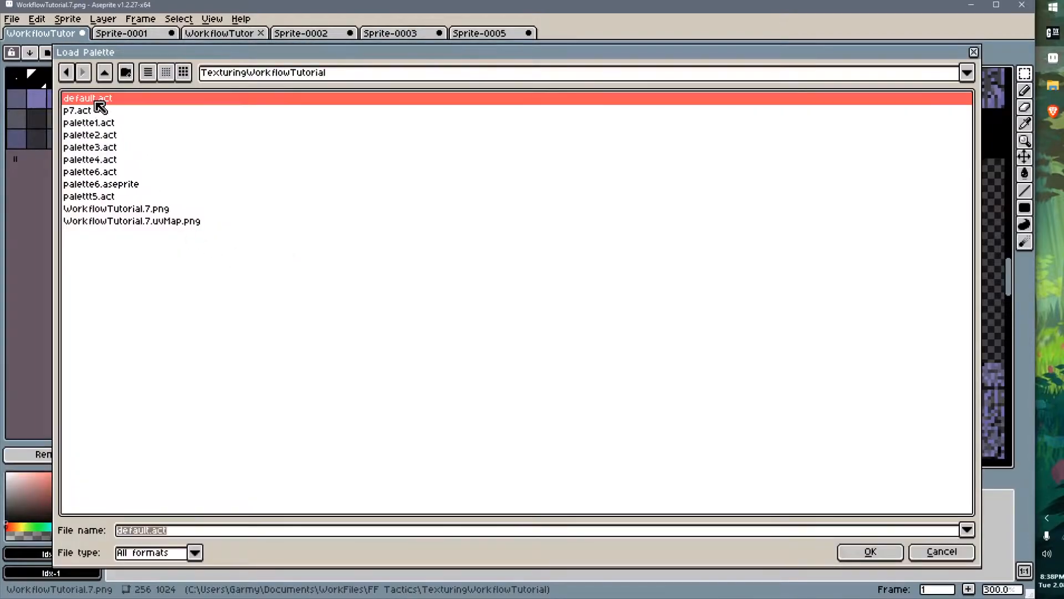
double_click(96, 102)
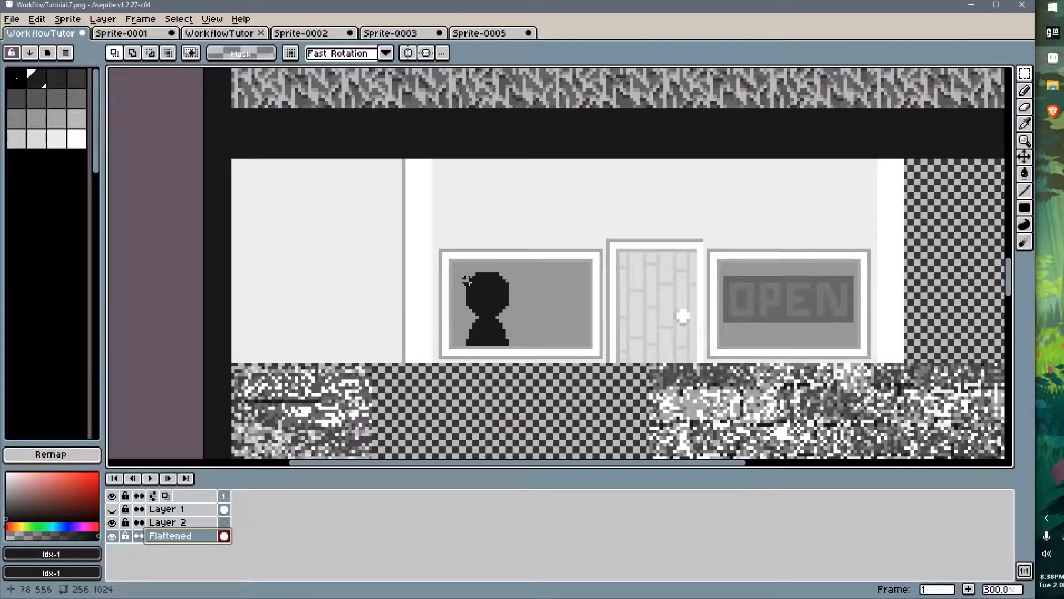
click(25, 79)
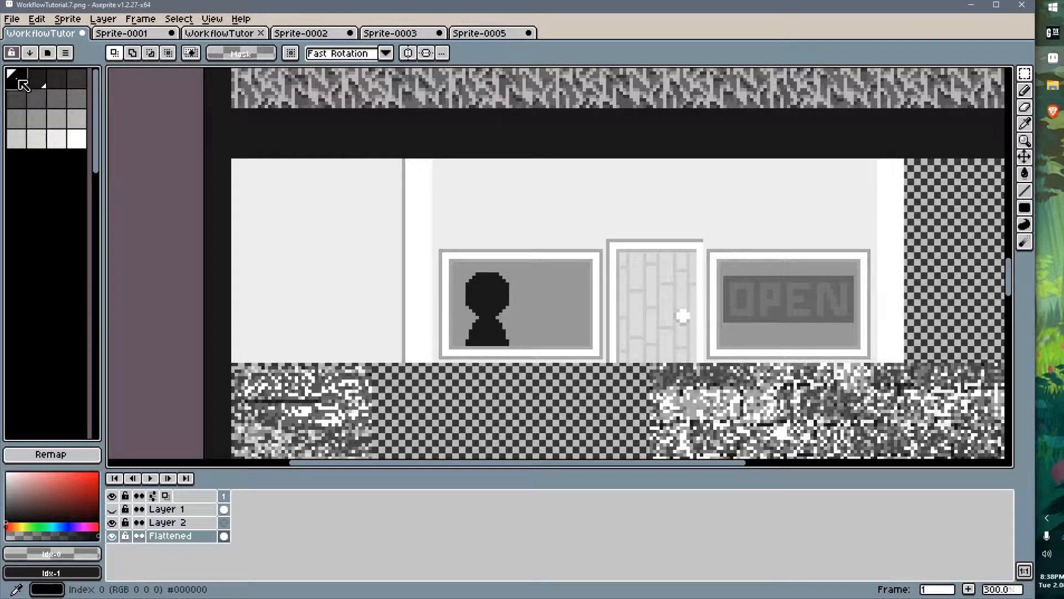
key(alt+Tab)
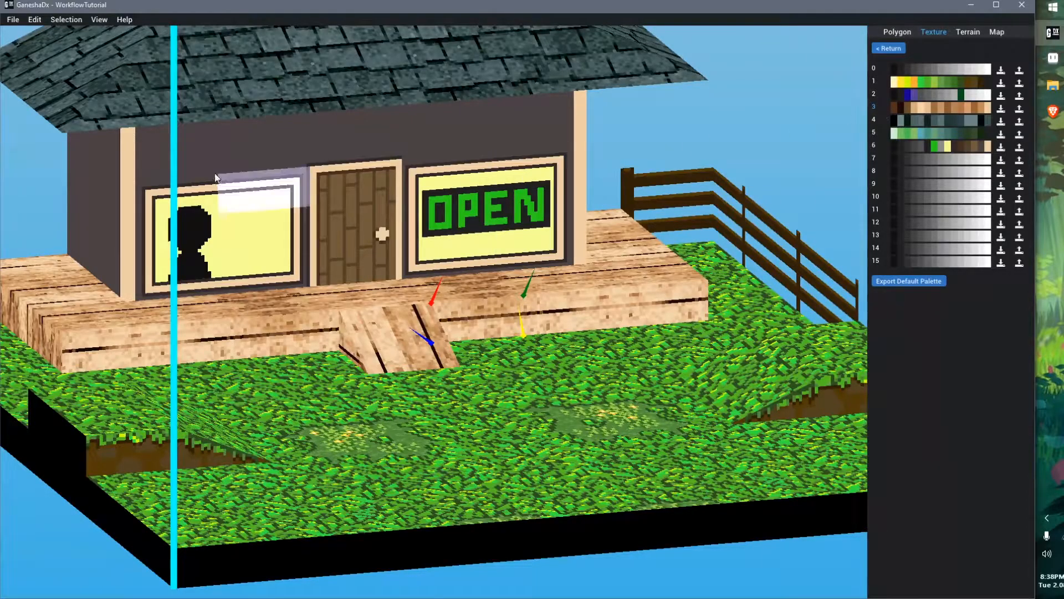
key(alt+Tab)
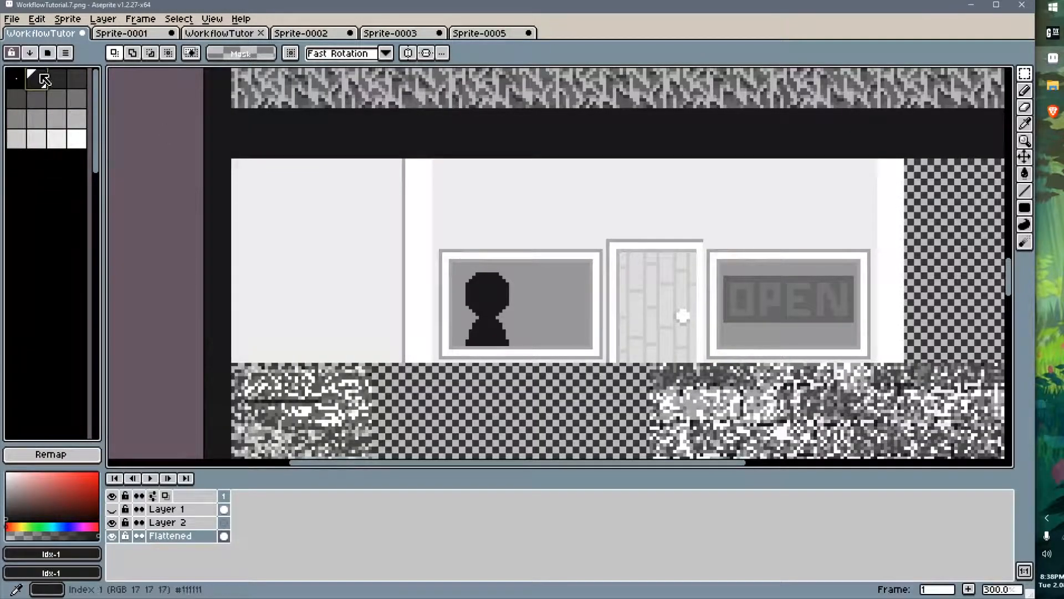
Switch back to GaneshaDx and open the texture's palette animation 0 for editing
key(alt+Tab)
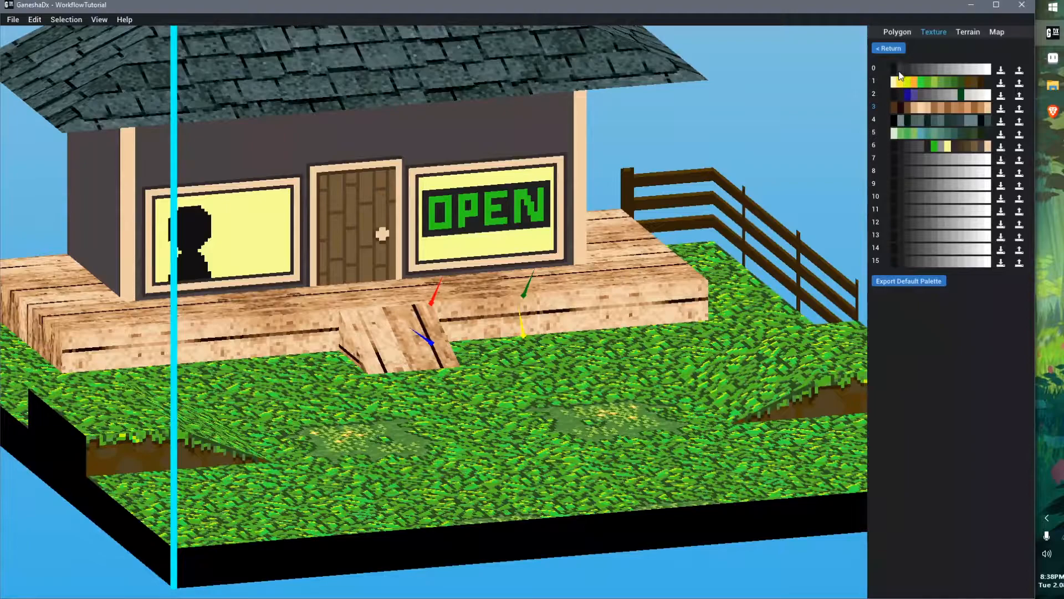
key(alt+Tab)
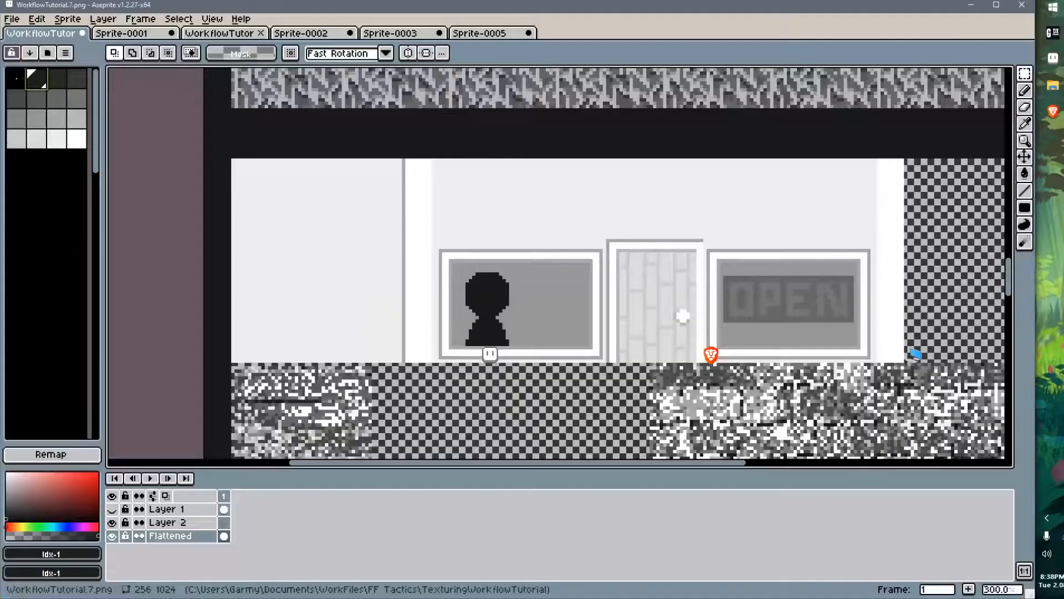
key(alt+Tab)
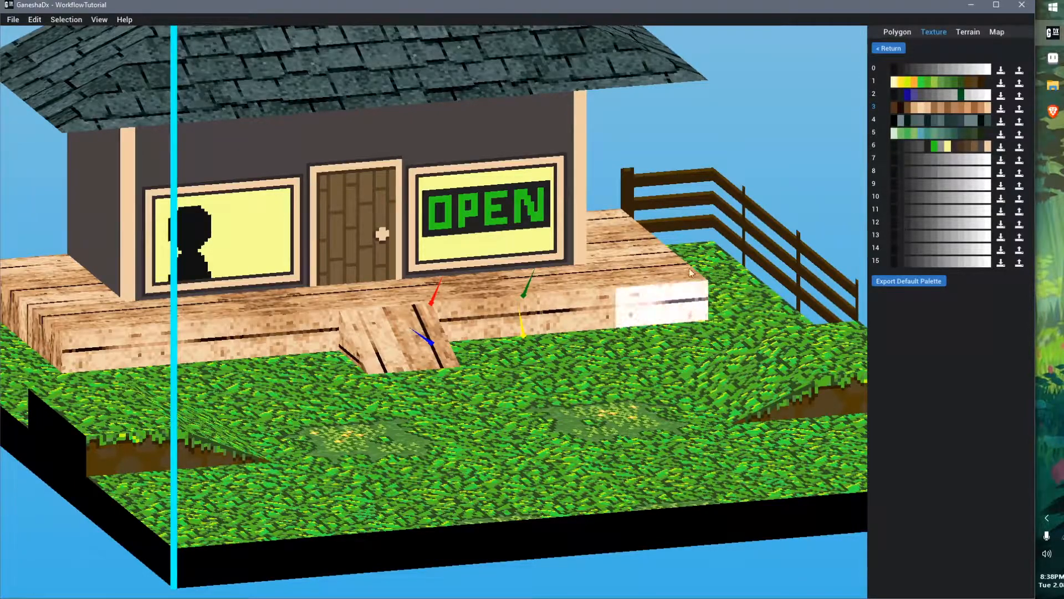
click(890, 49)
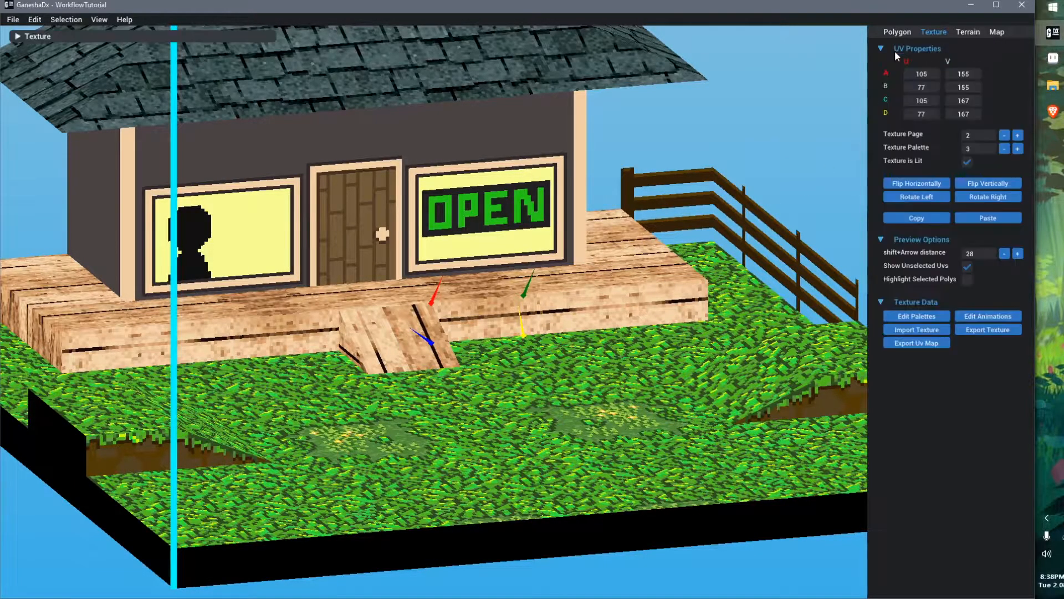
click(936, 317)
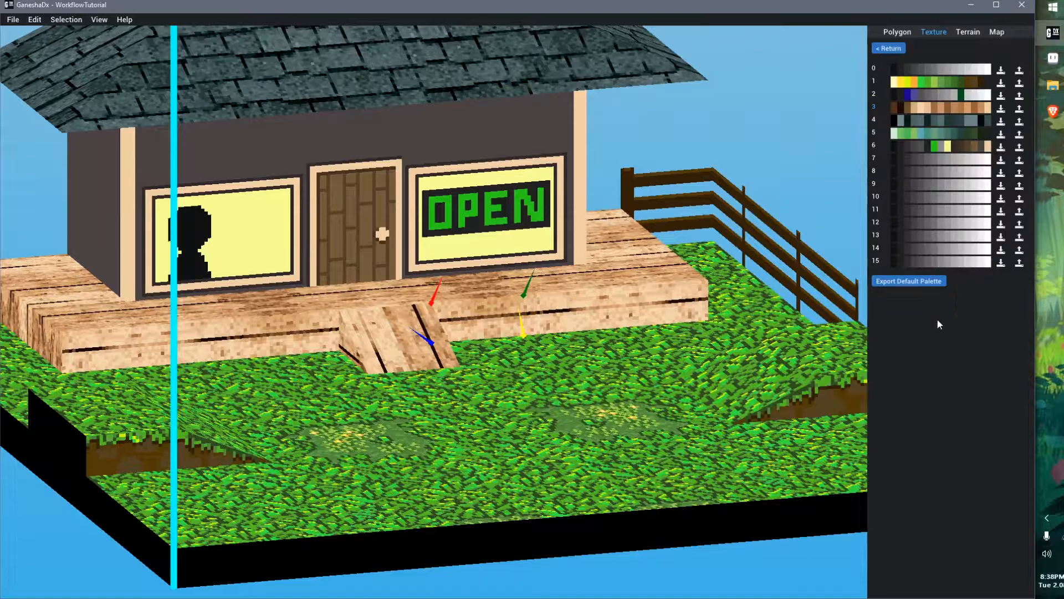
click(886, 50)
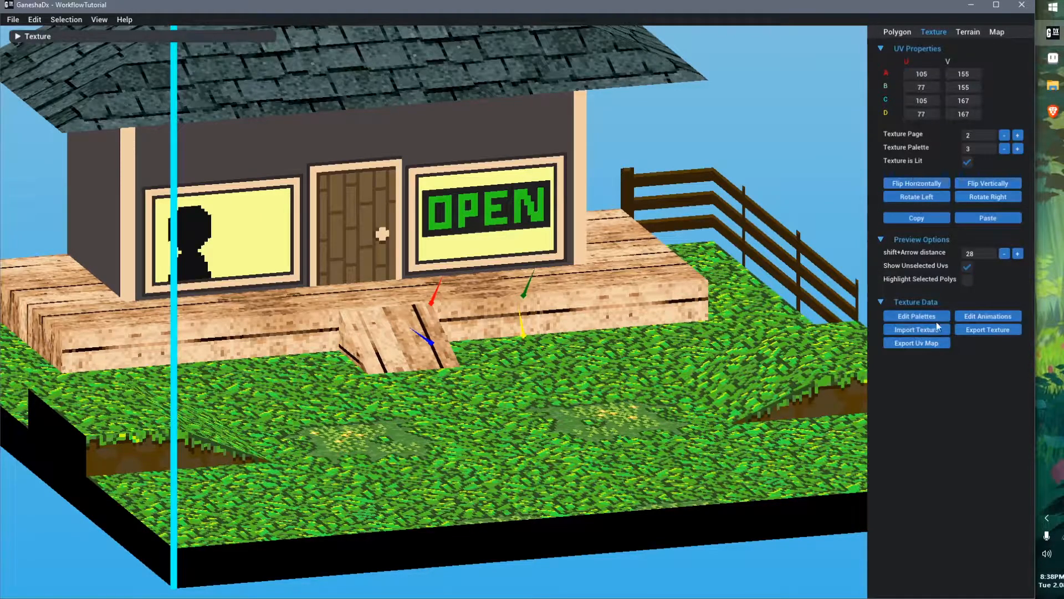
click(986, 315)
click(1010, 69)
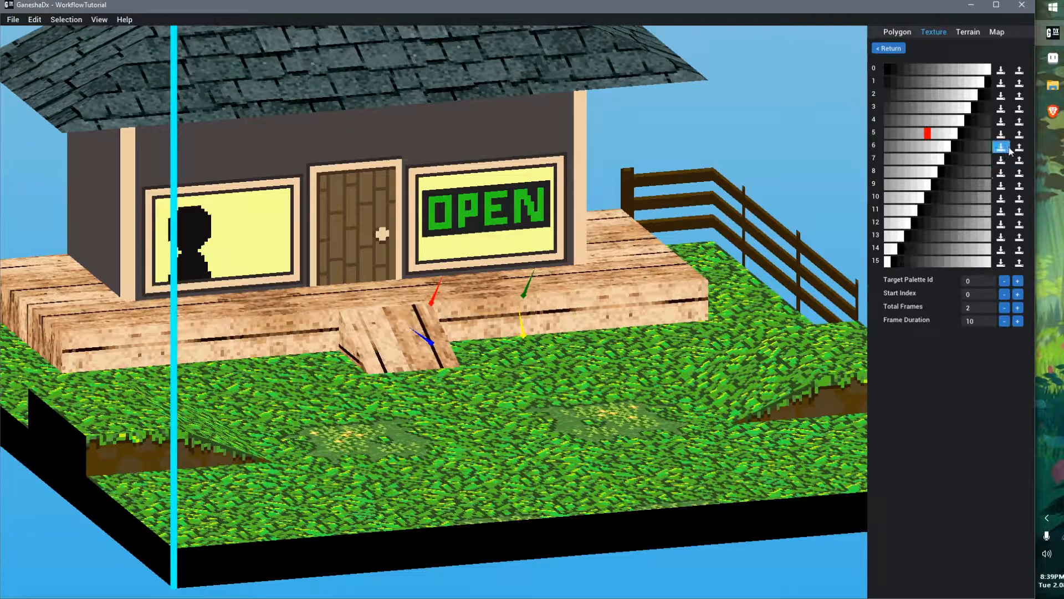
Inspect a colour of the animation's palettes in the colour picker, then return to the texture panel
click(934, 123)
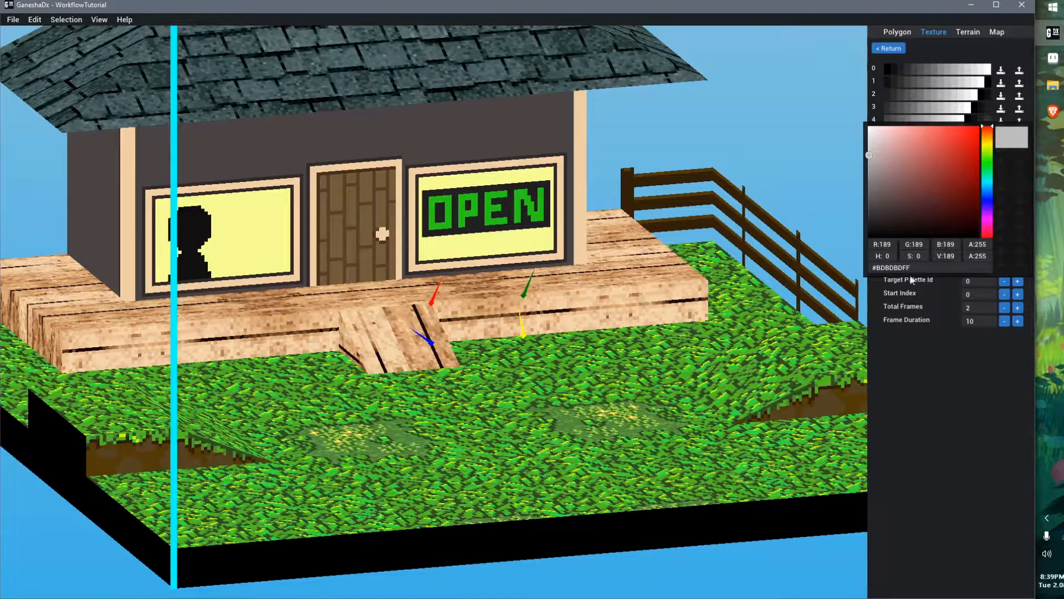
click(930, 376)
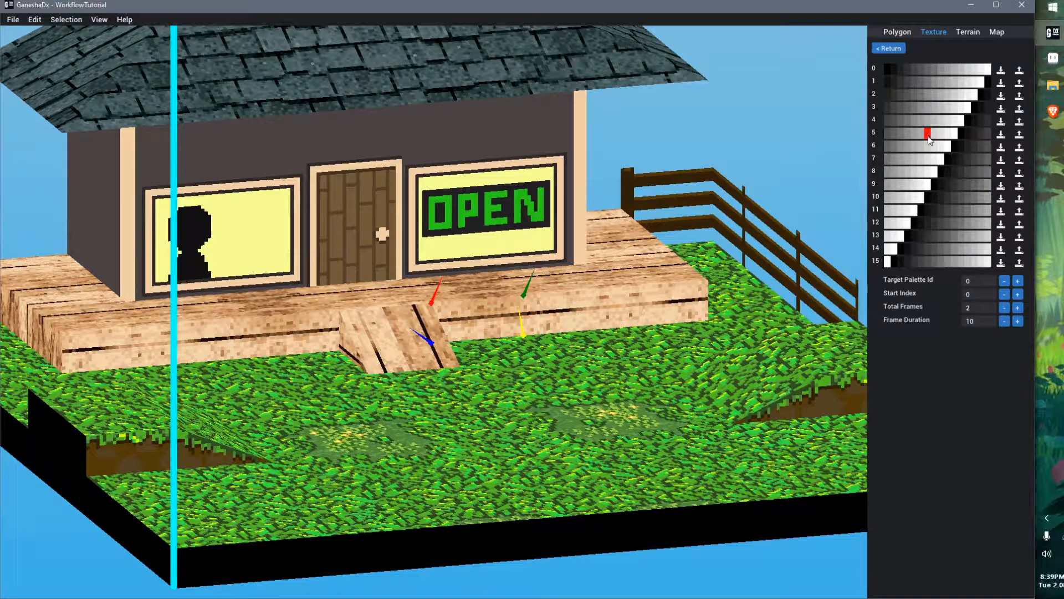
click(927, 132)
click(948, 363)
click(886, 48)
click(886, 49)
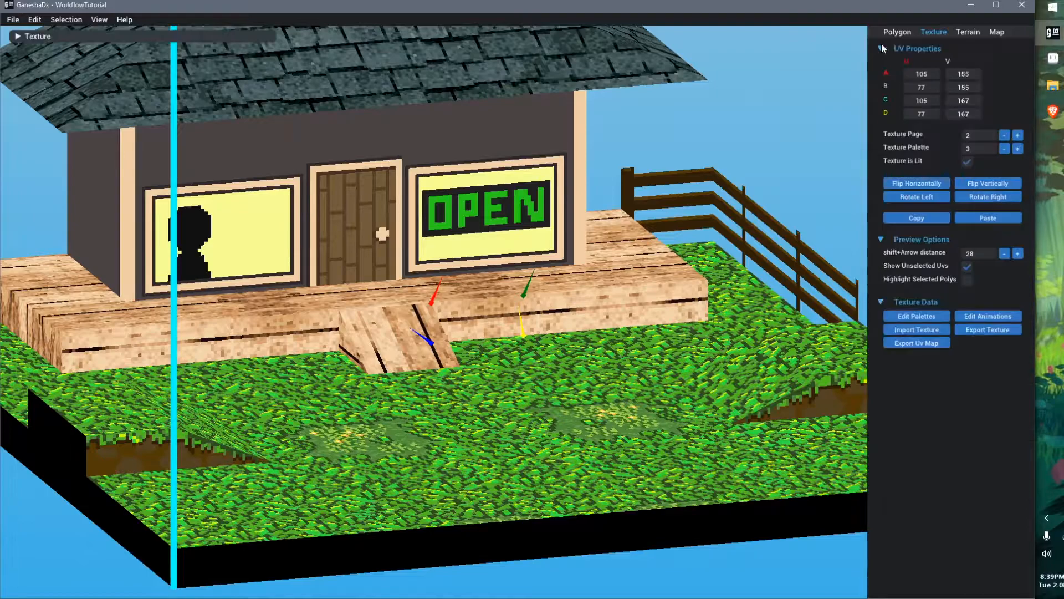
Reopen palette animation 0 and set its target palette ID to 3
click(921, 316)
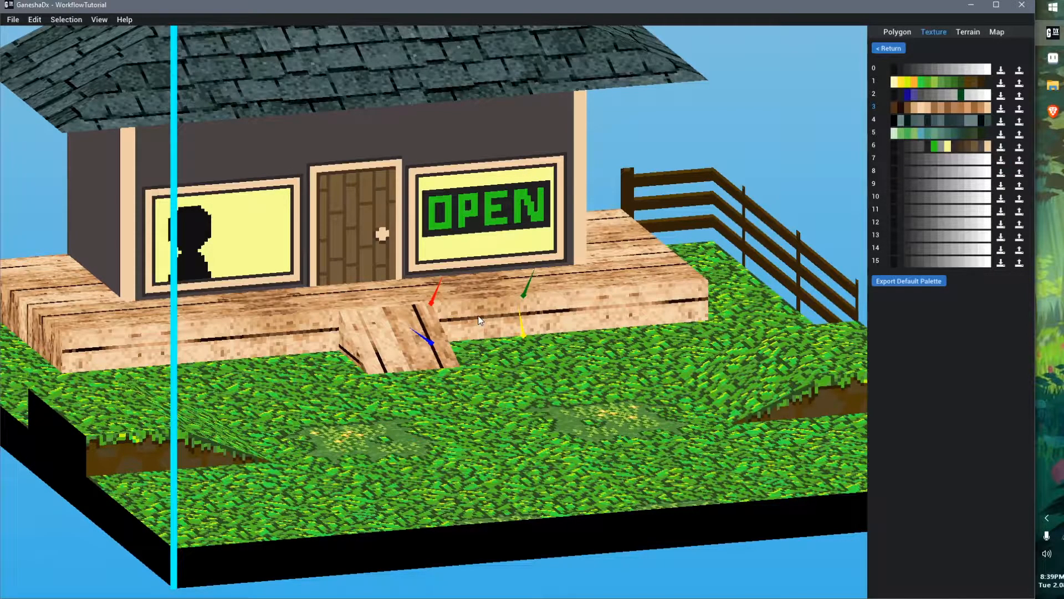
click(891, 48)
click(996, 313)
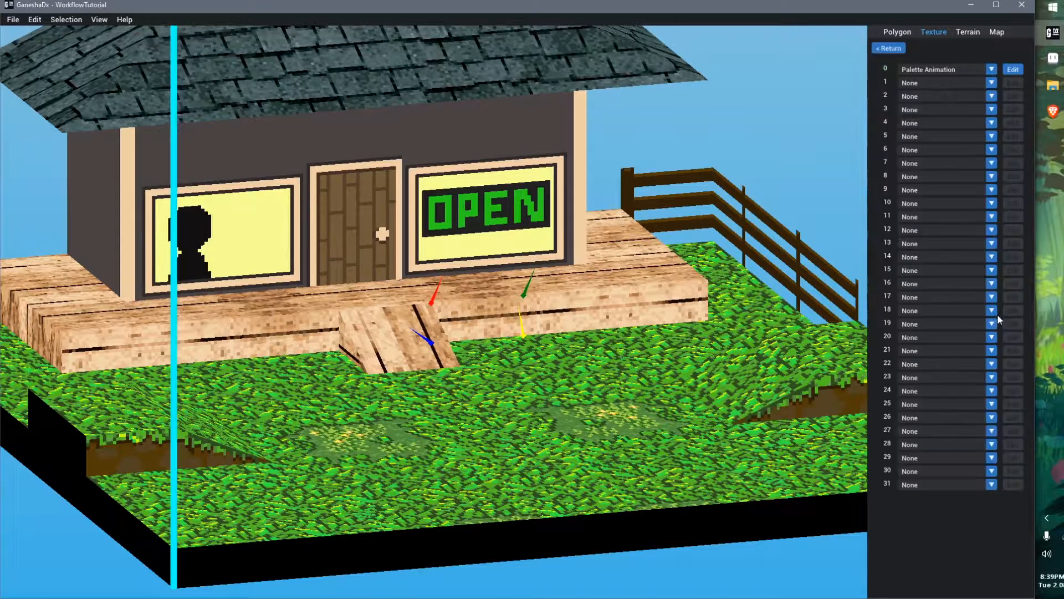
click(1013, 69)
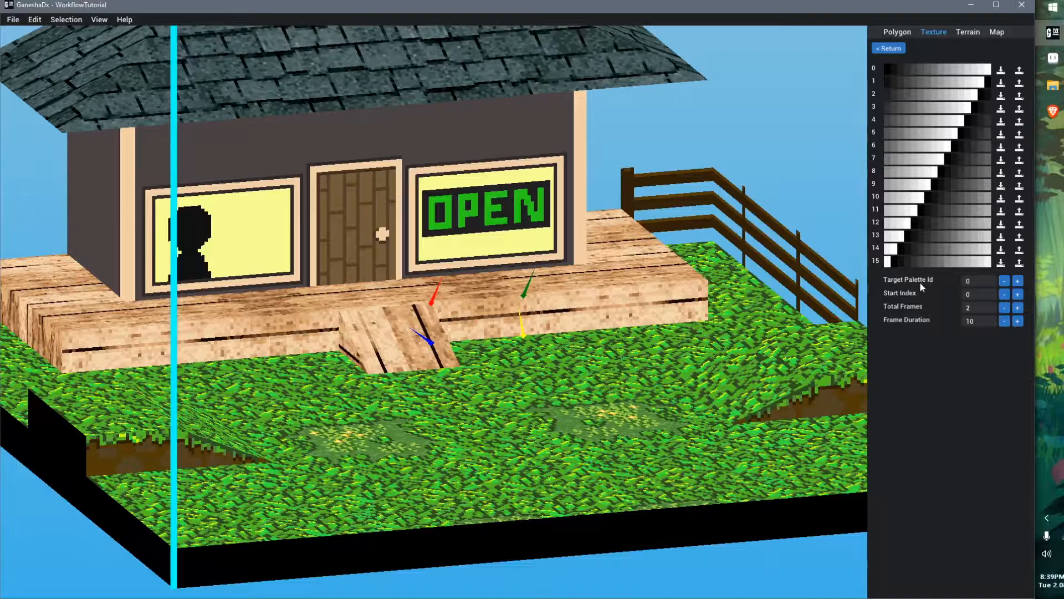
click(1017, 281)
click(1018, 281)
click(1017, 281)
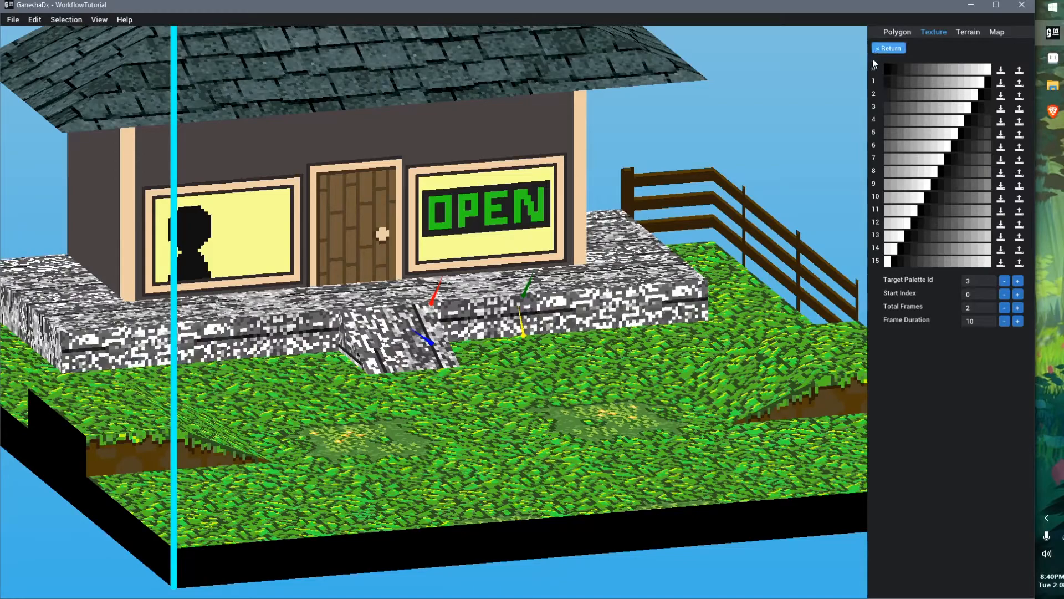
Set the animation's total frames to 16 and its frame duration to 35
click(1018, 308)
click(1017, 308)
click(1018, 308)
click(1017, 309)
click(1017, 309)
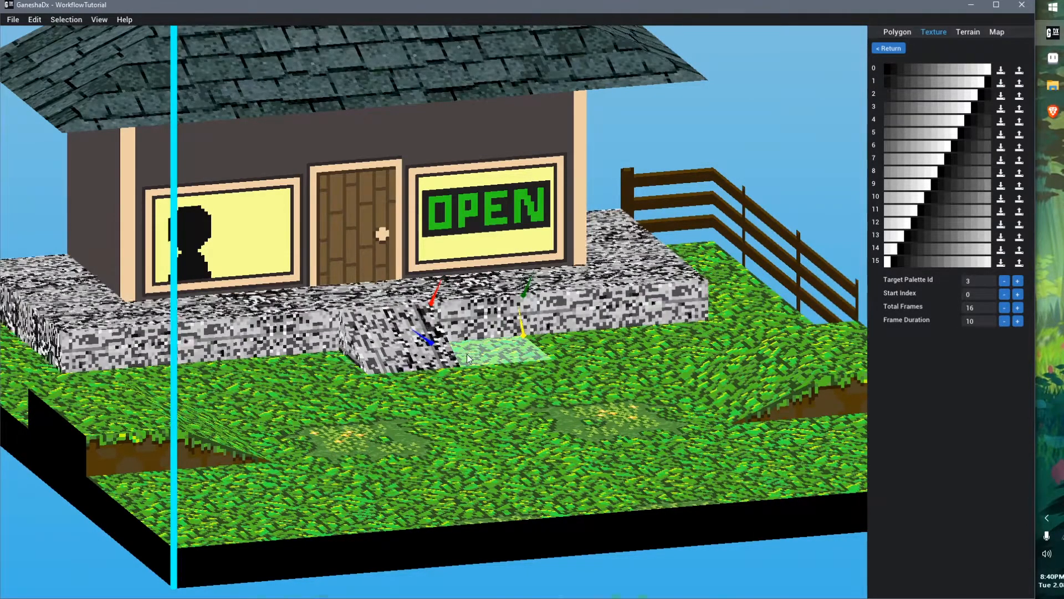
scroll(466, 354, up, 5)
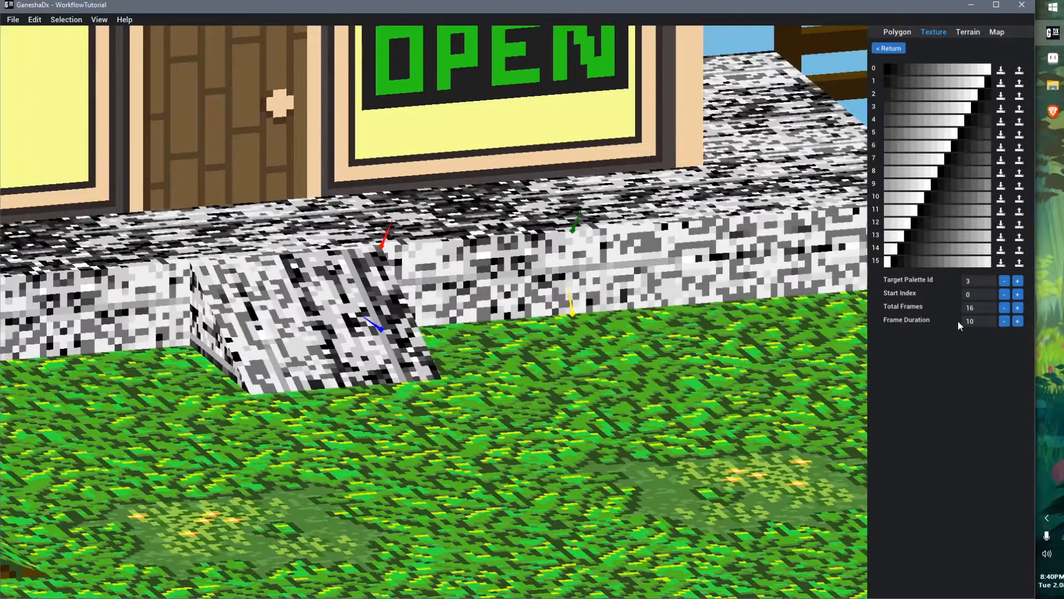
click(1004, 321)
click(1005, 321)
click(1004, 321)
click(1004, 321)
click(1004, 321)
click(1004, 321)
click(1004, 321)
click(1018, 321)
click(1018, 320)
click(1017, 320)
click(1017, 321)
click(1018, 321)
click(1018, 320)
click(1018, 321)
click(1018, 321)
click(1018, 321)
click(1017, 321)
click(1017, 321)
click(1018, 321)
click(1018, 321)
click(1017, 321)
click(1018, 321)
click(1017, 321)
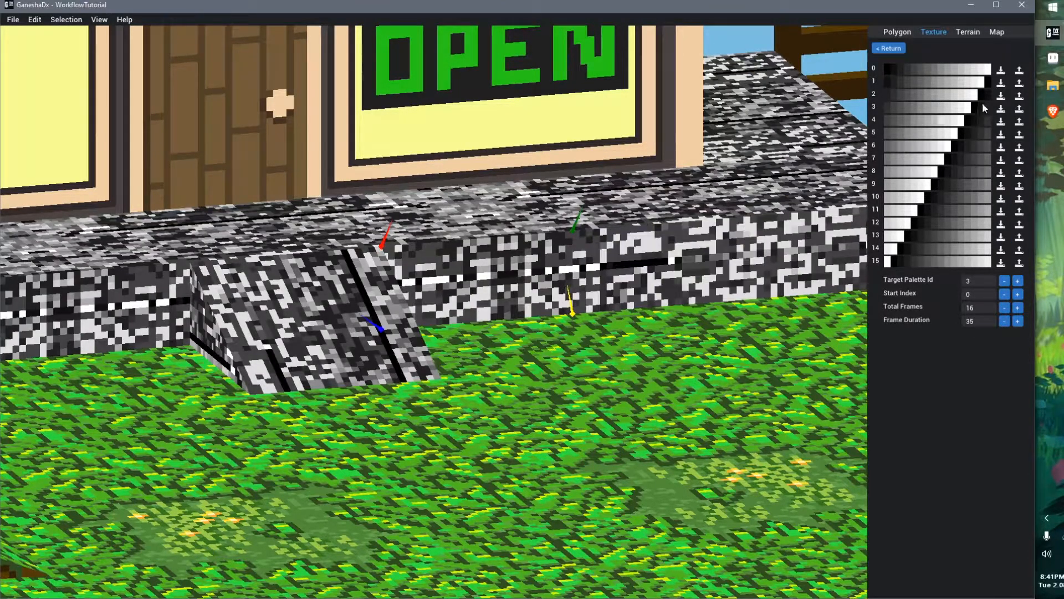
Set the animation's total frames to 6 and its frame duration to 60
click(1004, 308)
click(1005, 308)
click(1005, 308)
click(1005, 308)
click(1004, 309)
click(993, 321)
text(60)
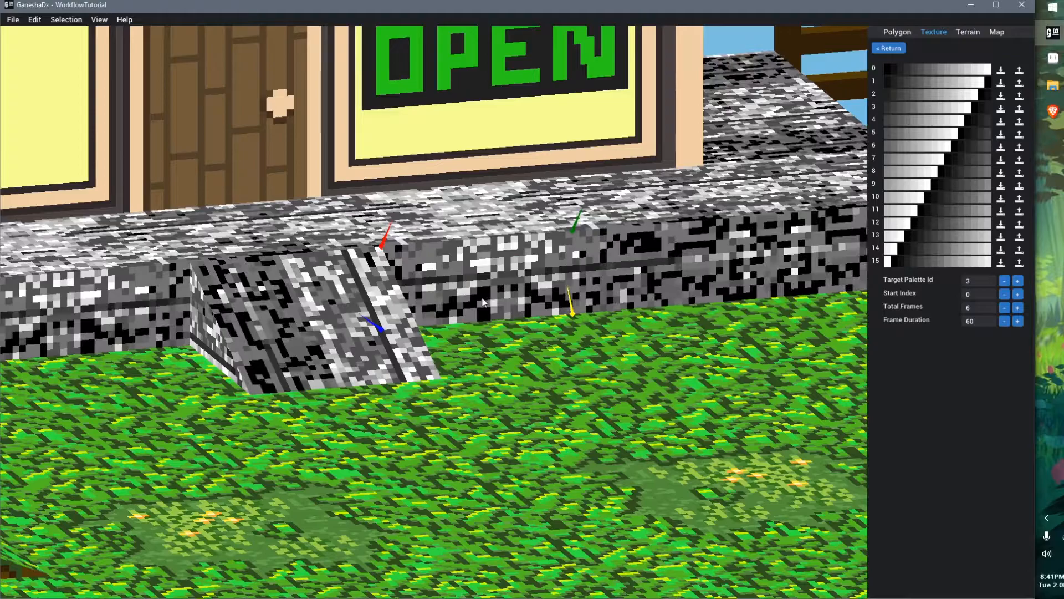
Review the palette list and reopen the palette animation 0 settings
click(890, 49)
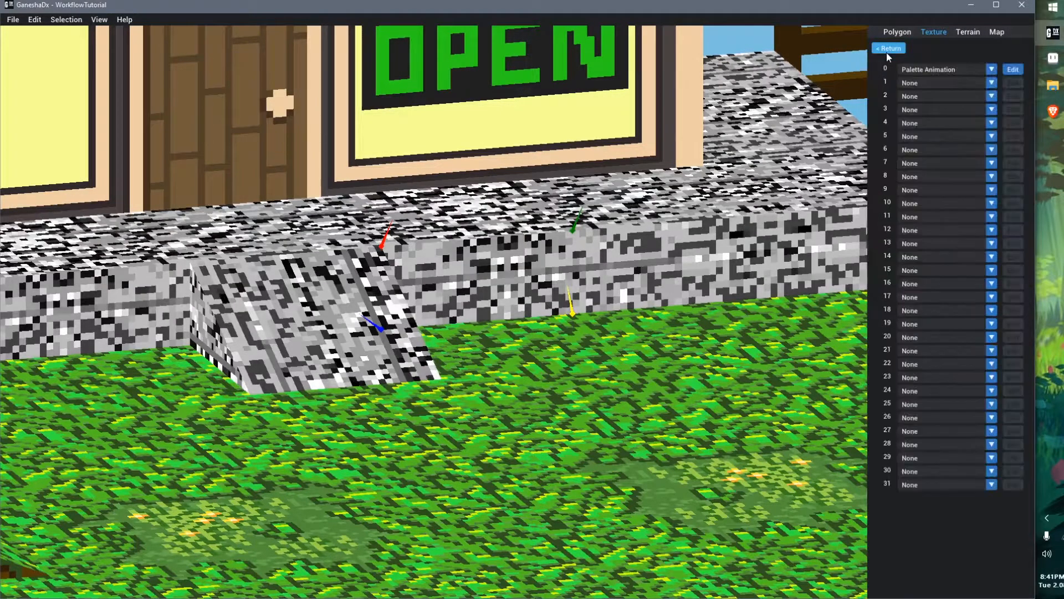
click(886, 51)
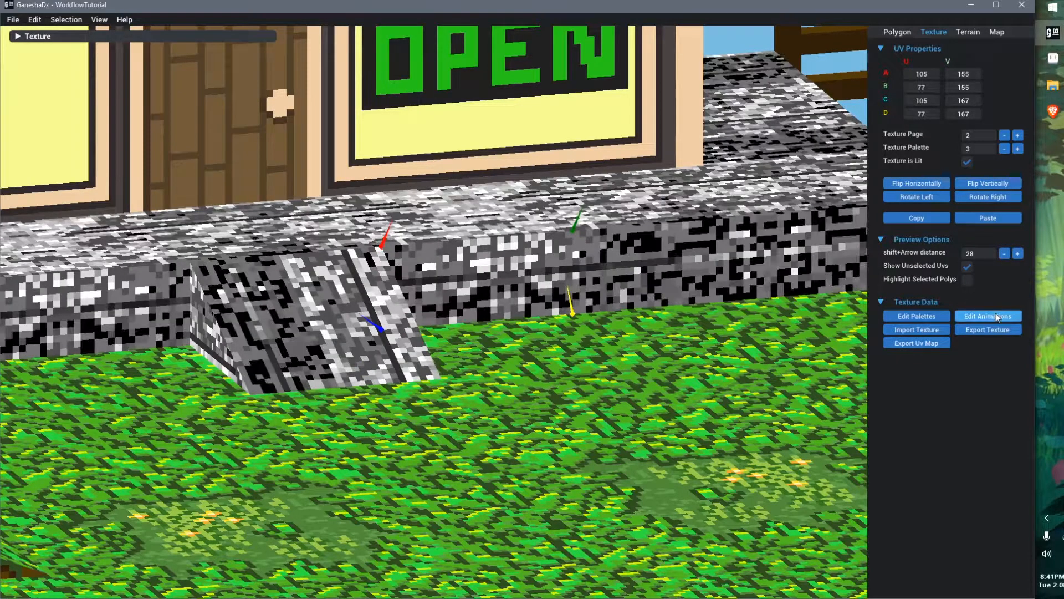
click(995, 315)
click(1013, 69)
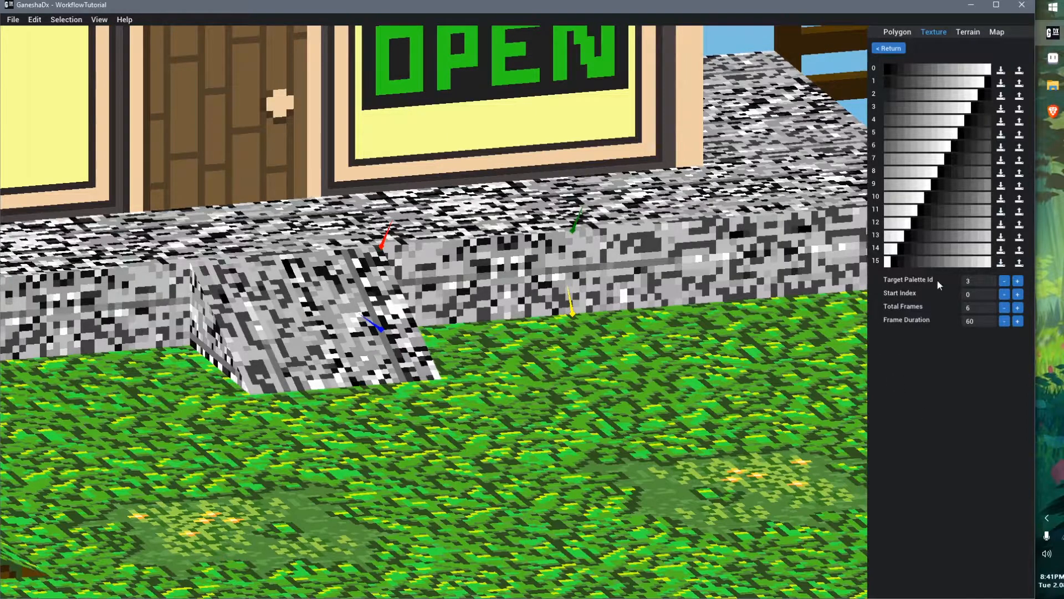
click(889, 49)
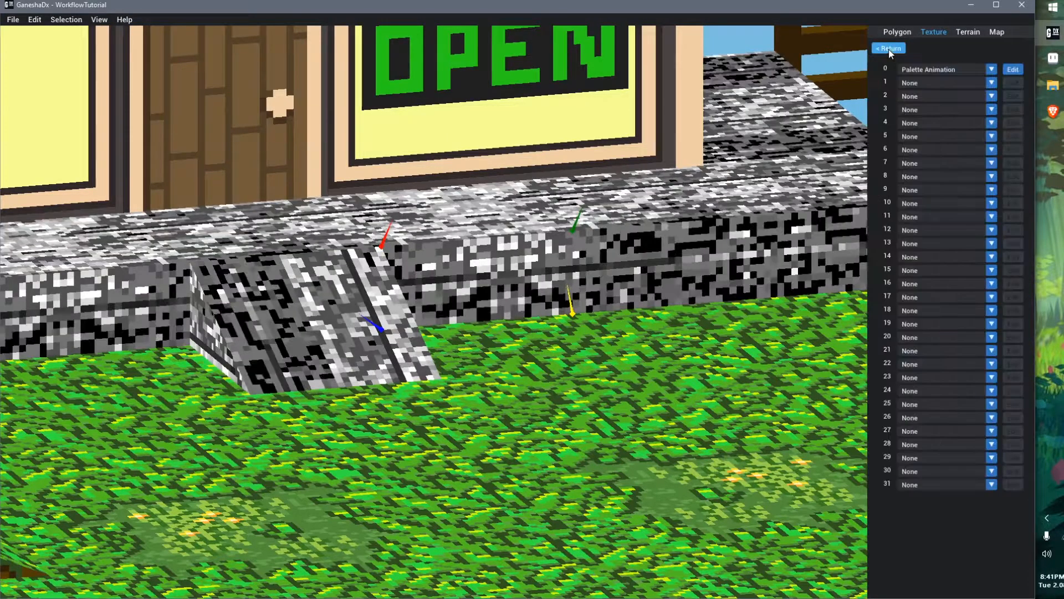
click(888, 48)
click(917, 317)
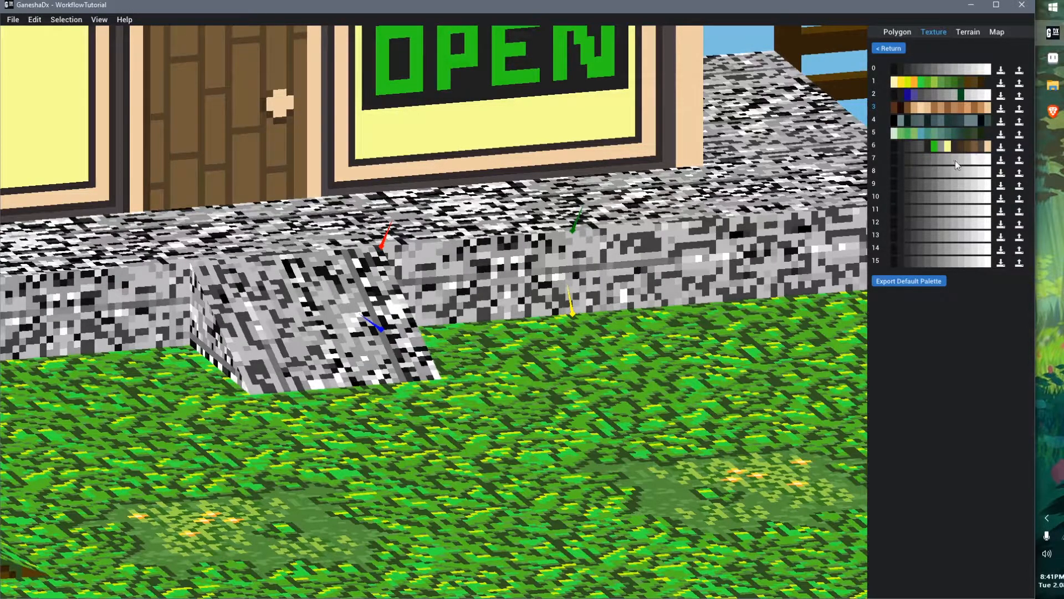
click(893, 48)
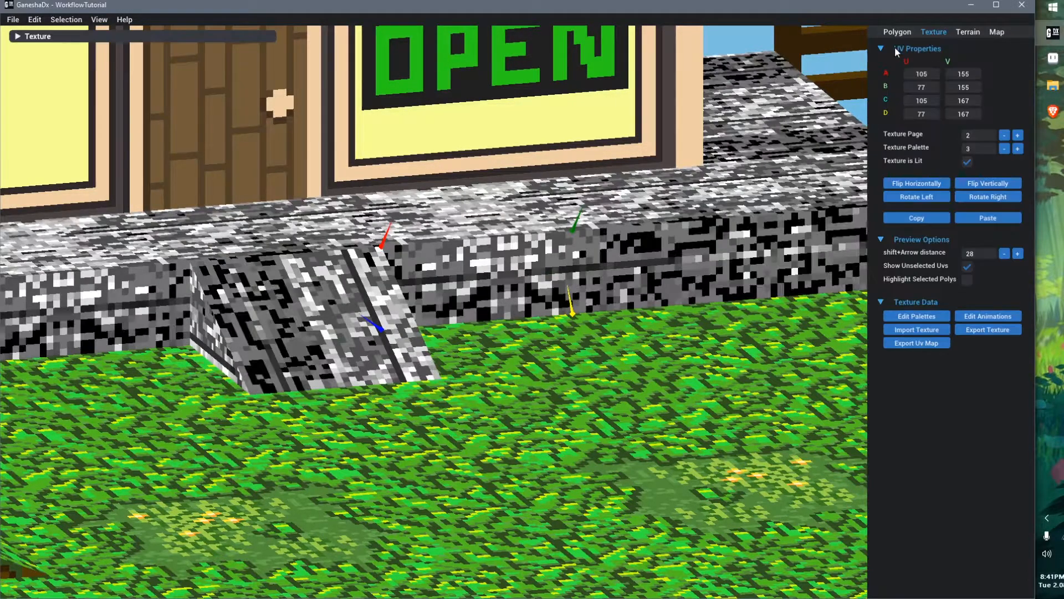
click(994, 317)
click(1013, 73)
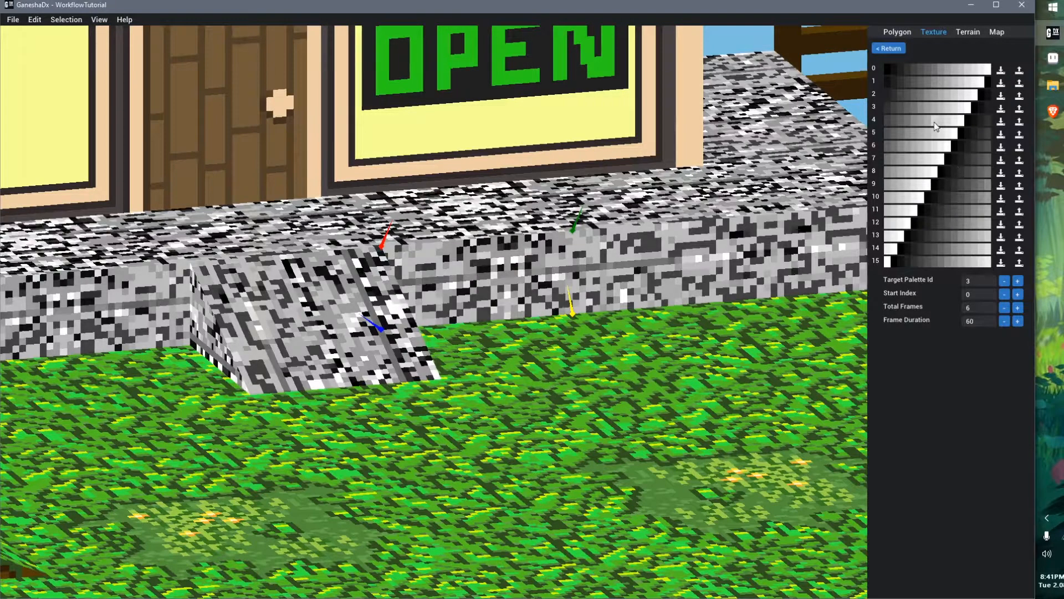
Change the palette animation's target palette ID to 7
click(1017, 281)
click(1017, 281)
click(1018, 281)
click(1017, 281)
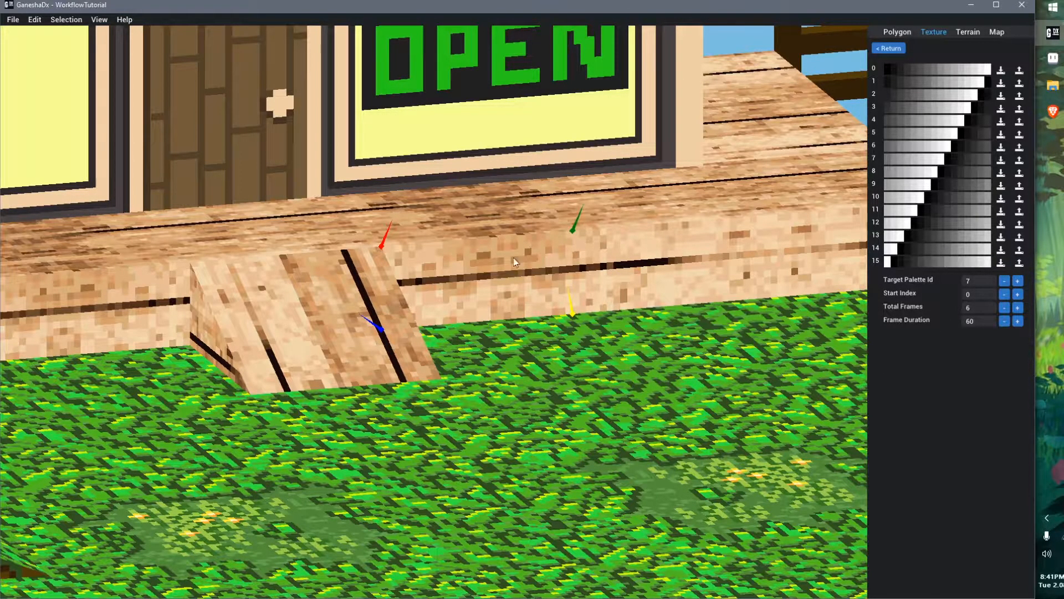
Select the OPEN sign's polygon, turn on selected-polygon highlighting and set its texture palette to 7
middle_drag(516, 248, 528, 295)
right_drag(513, 277, 527, 236)
scroll(527, 233, down, 2)
middle_drag(527, 233, 575, 399)
right_drag(589, 409, 558, 407)
click(471, 360)
ctrl+click(484, 274)
ctrl+click(548, 268)
ctrl+click(573, 343)
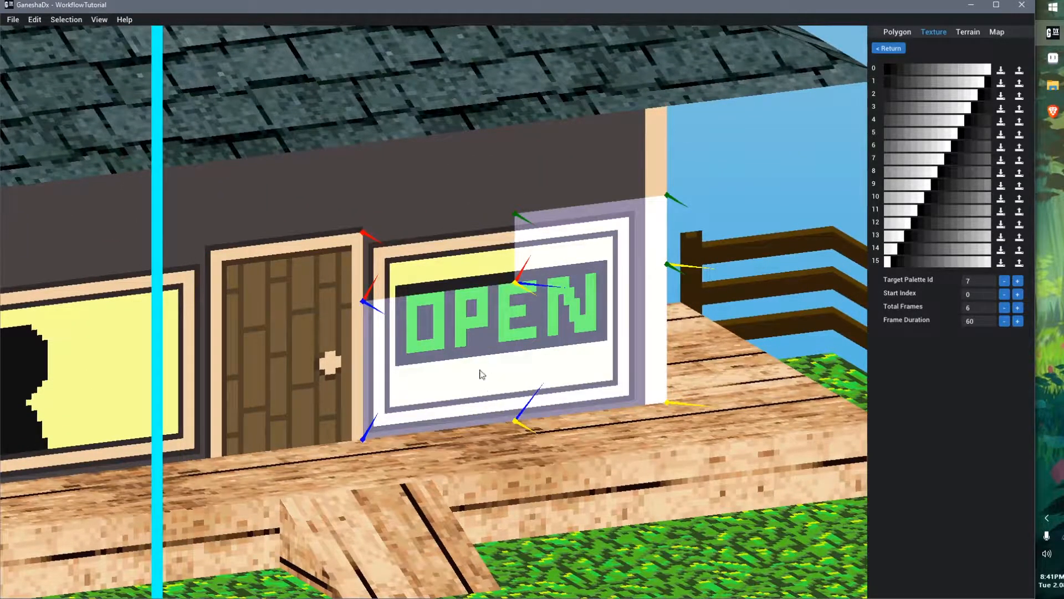
ctrl+click(470, 251)
click(883, 50)
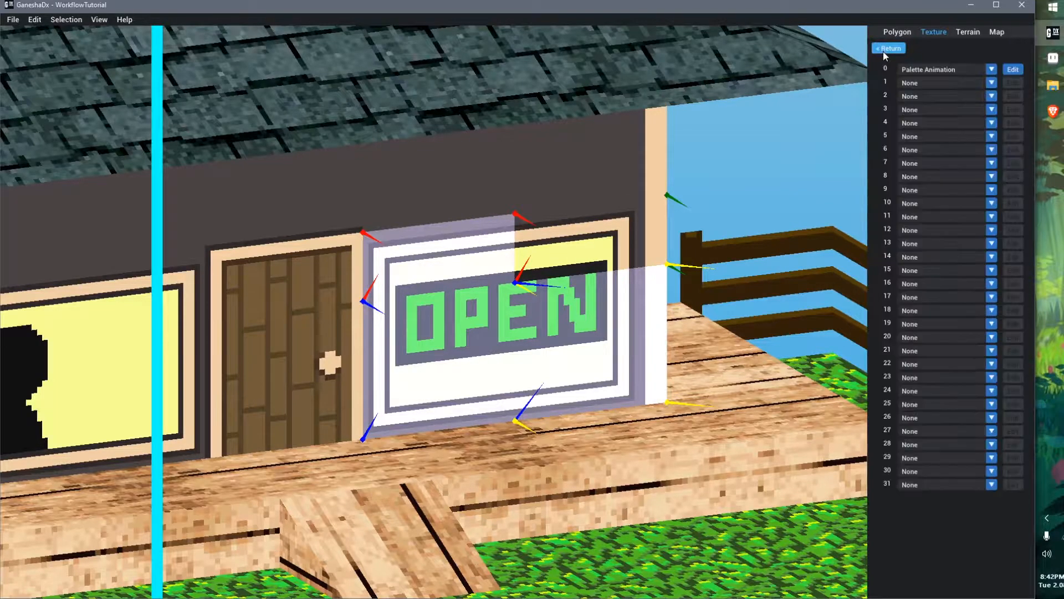
click(883, 51)
click(967, 280)
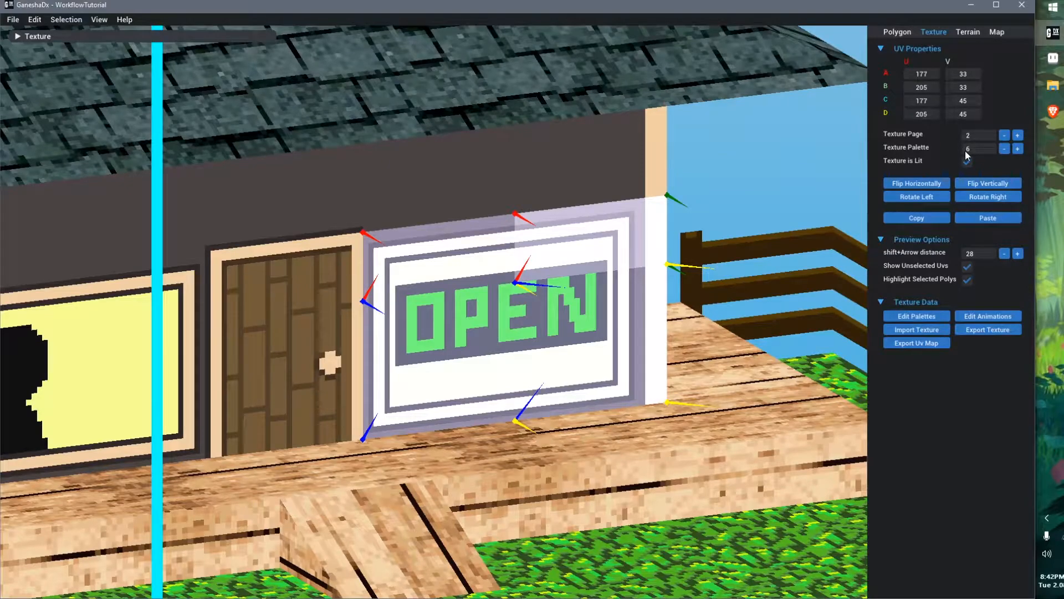
click(1018, 148)
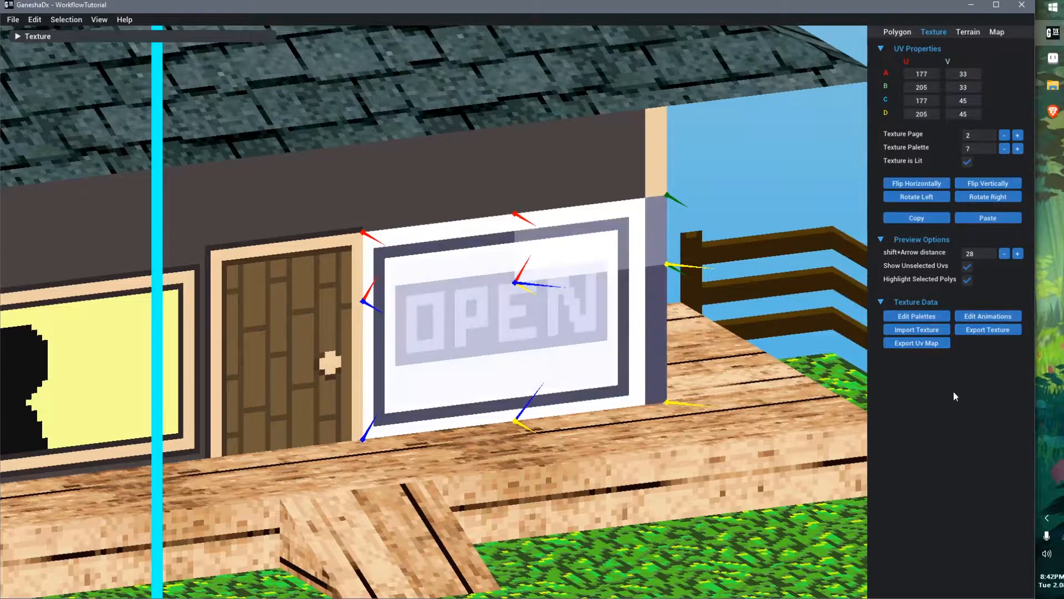
Export palette 6 from the palette editor as animatedPaletteFrameOne.act
click(583, 344)
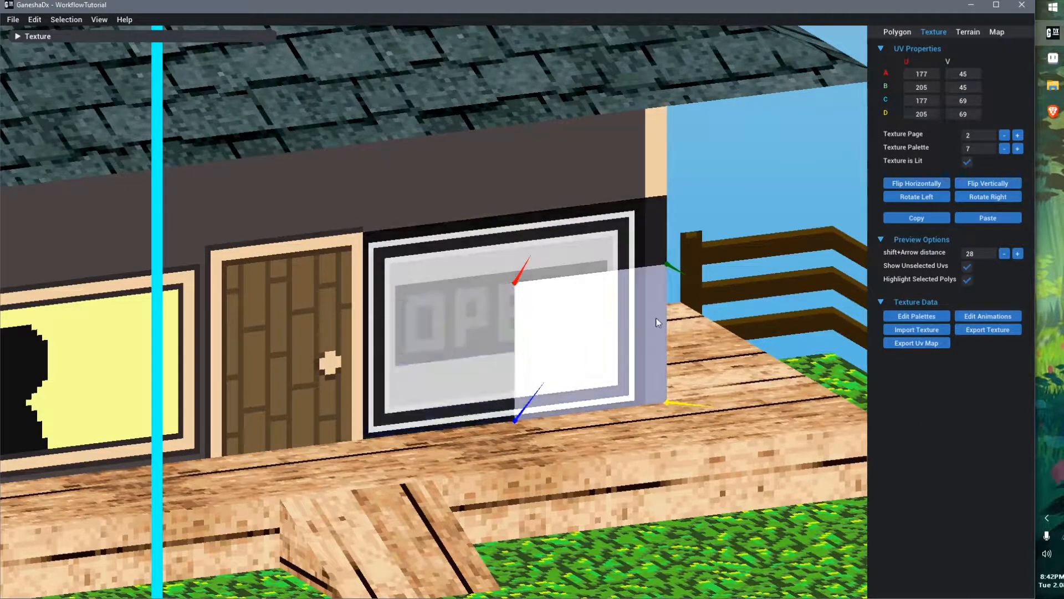
click(733, 363)
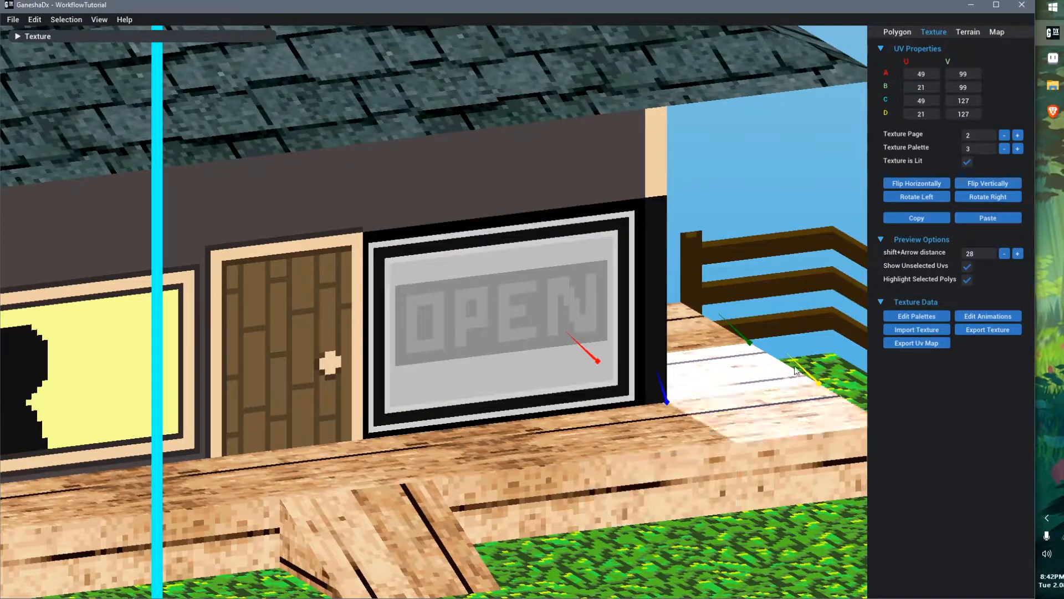
click(915, 317)
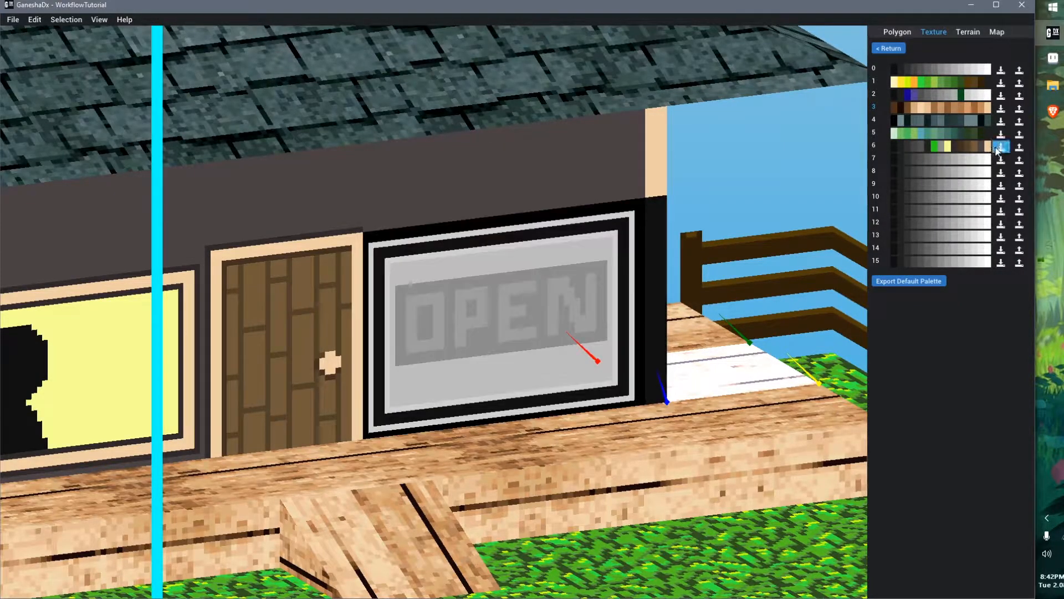
click(1019, 148)
drag(480, 395, 388, 395)
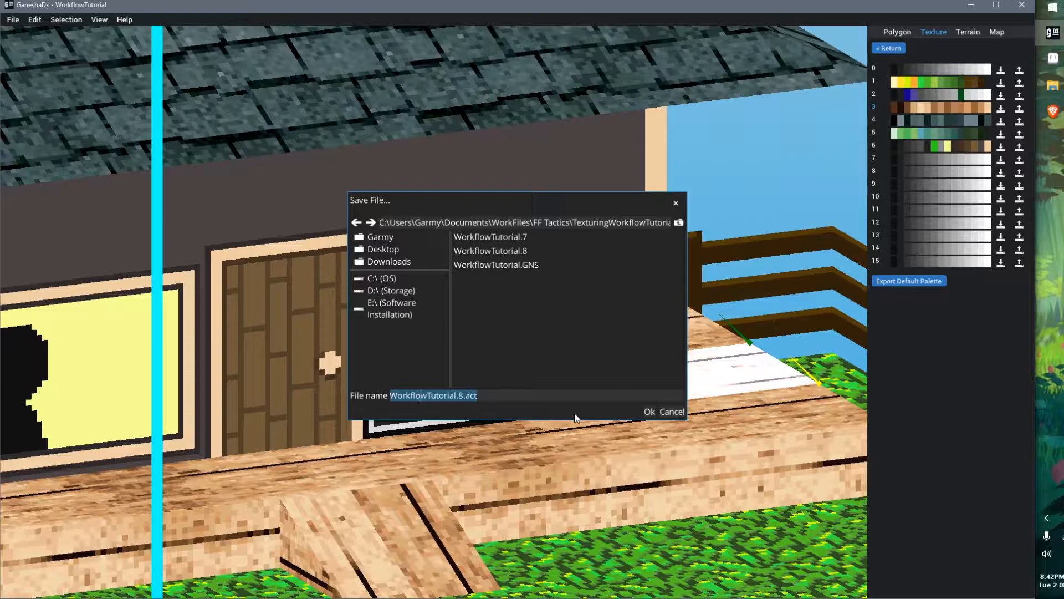
text(tedPalette)
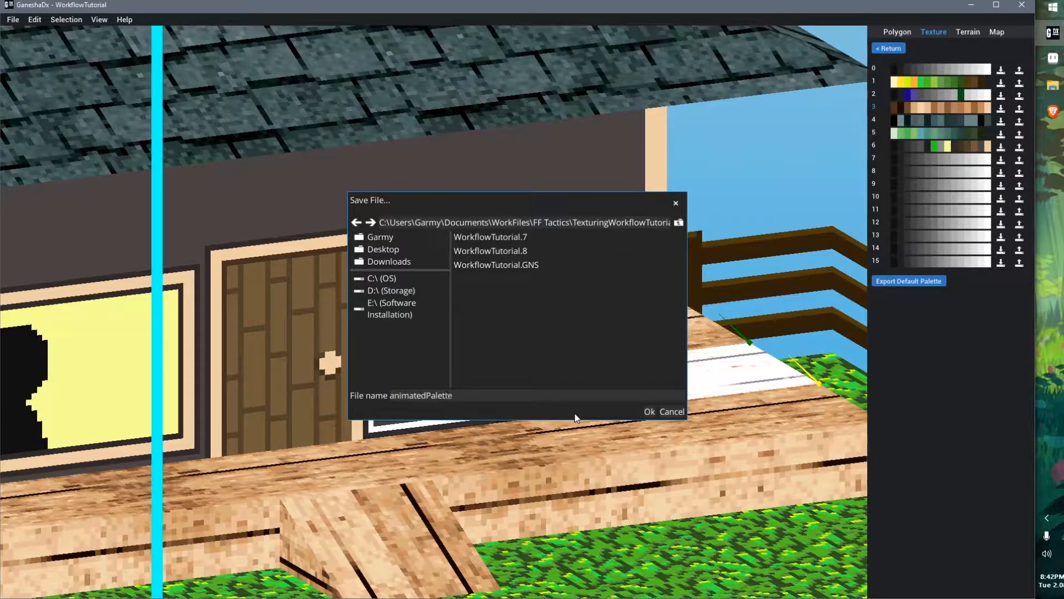
text(FrameOne)
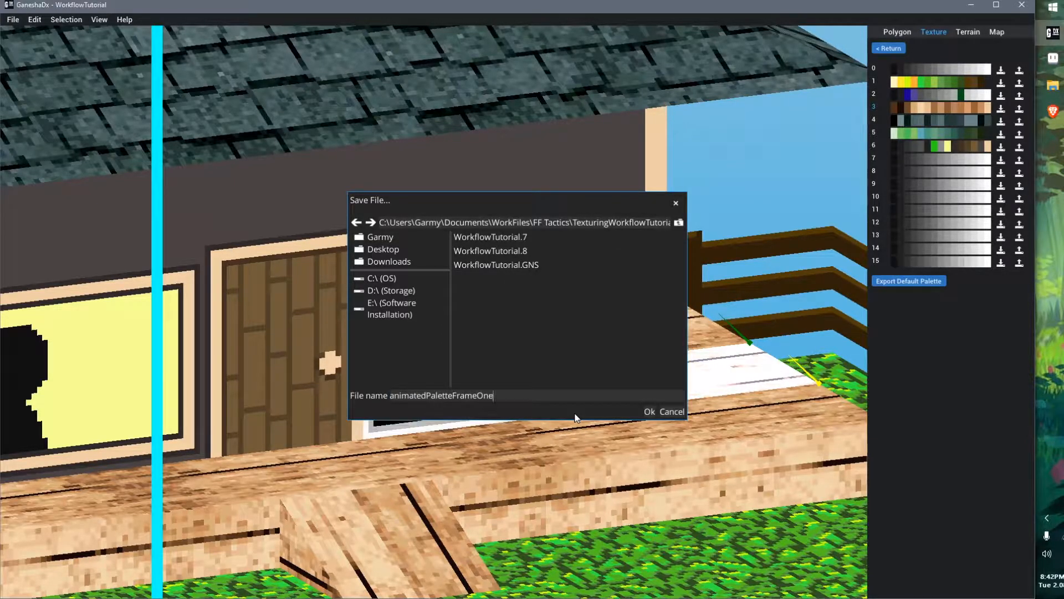
text(.act)
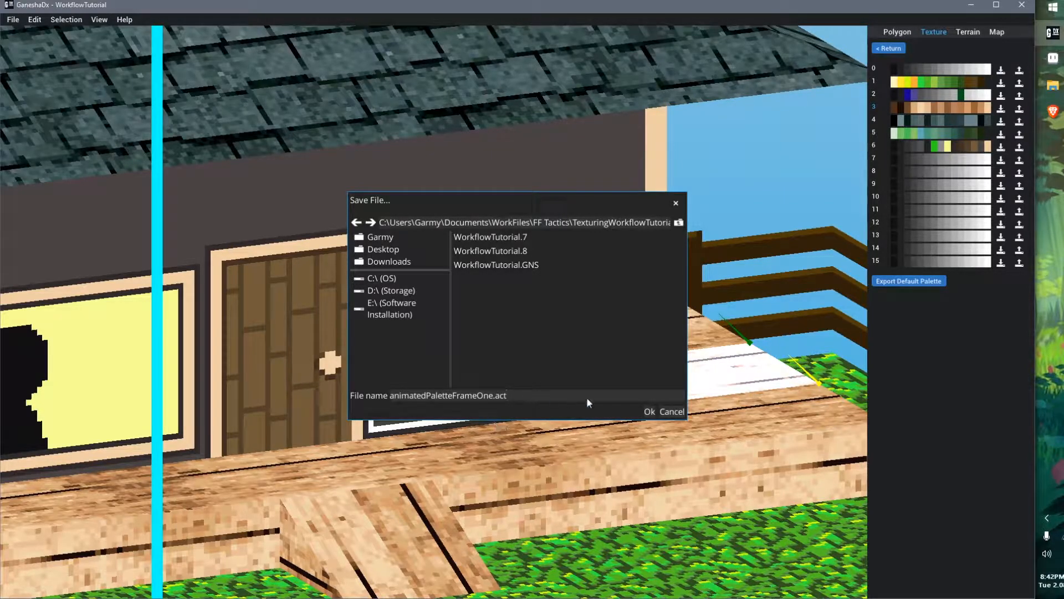
click(650, 412)
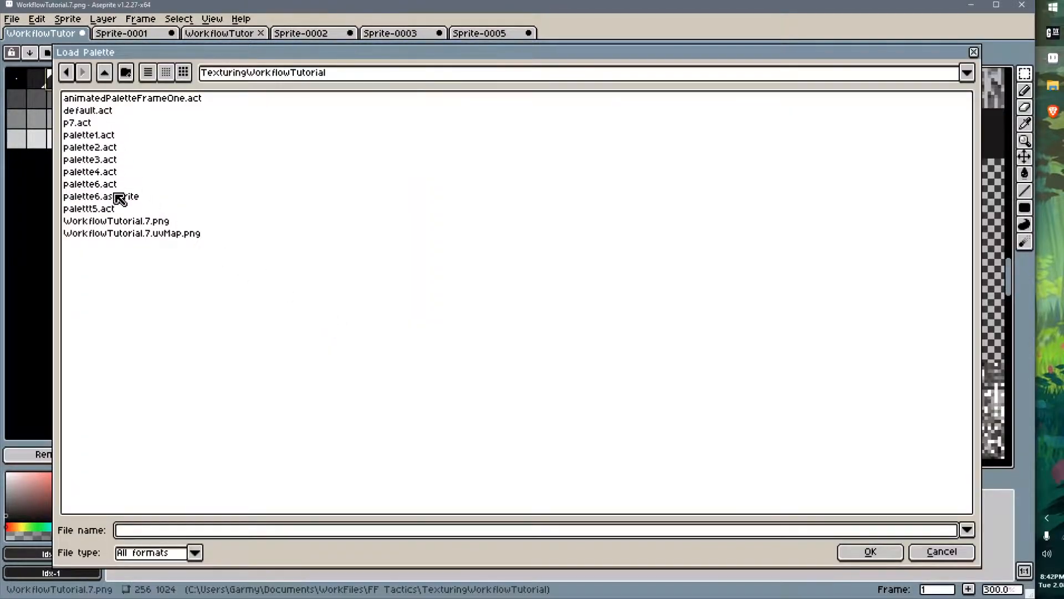
Load animatedPaletteFrameOne.act as the texture's palette in Aseprite, then return from the GaneshaDx palette editor
double_click(134, 100)
scroll(614, 360, down, 2)
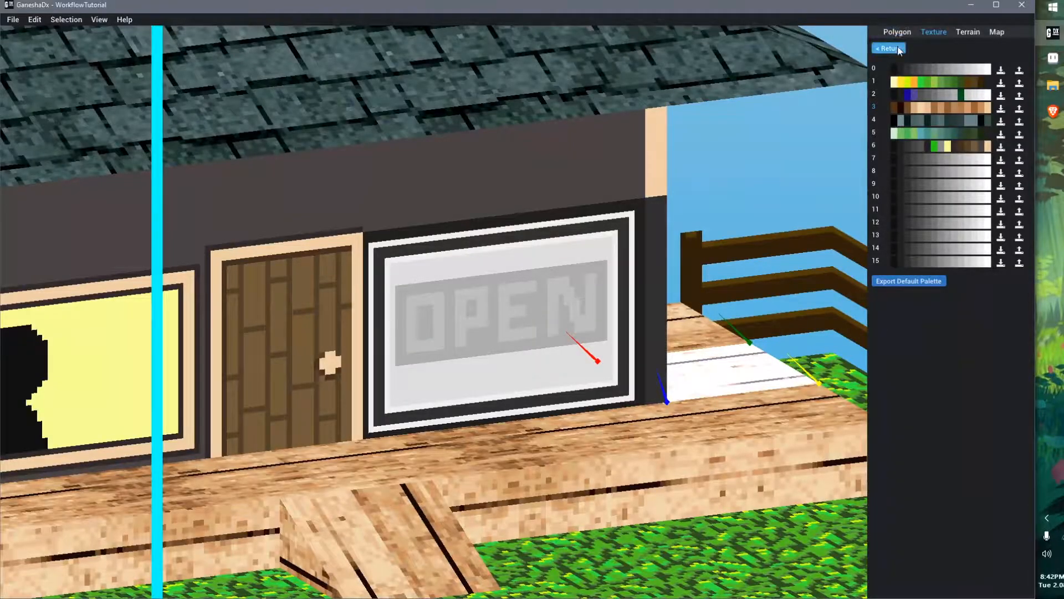
click(889, 49)
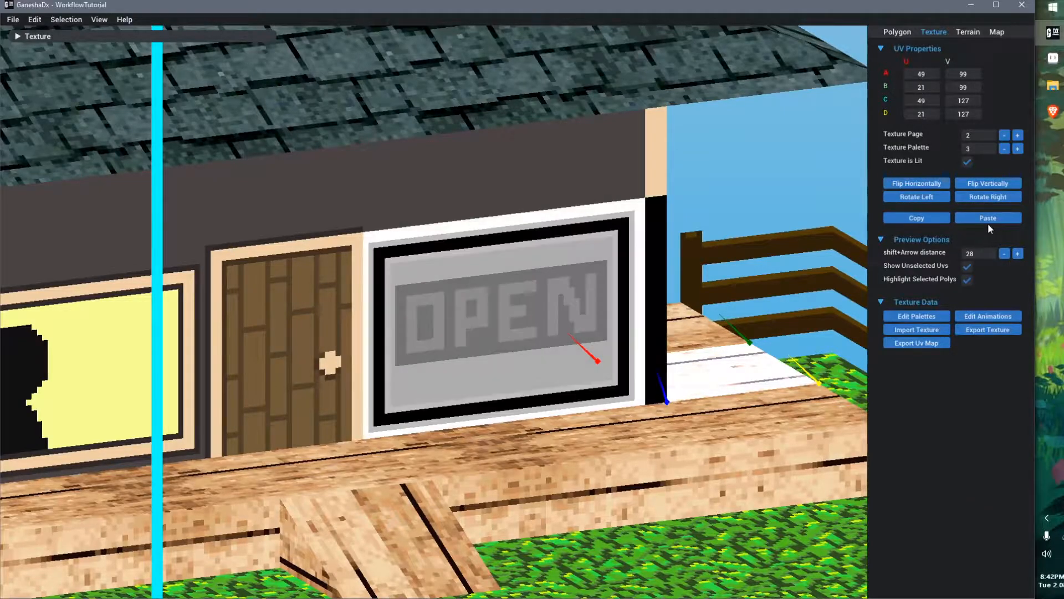
Open the palette animation editor and import animatedPaletteFrameOne.act into animation palette 0
click(1006, 317)
click(1011, 71)
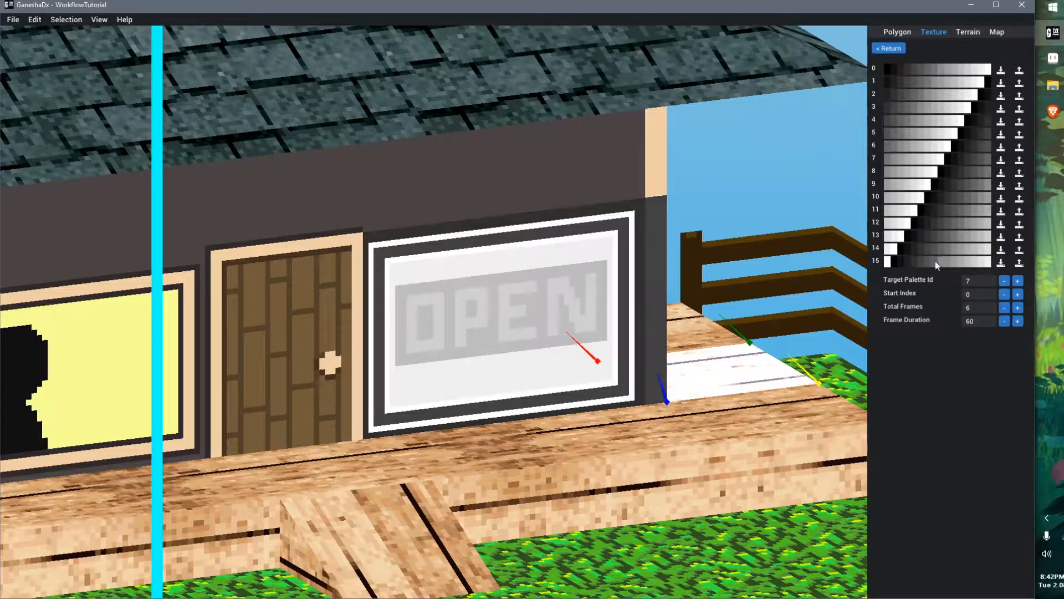
click(1019, 71)
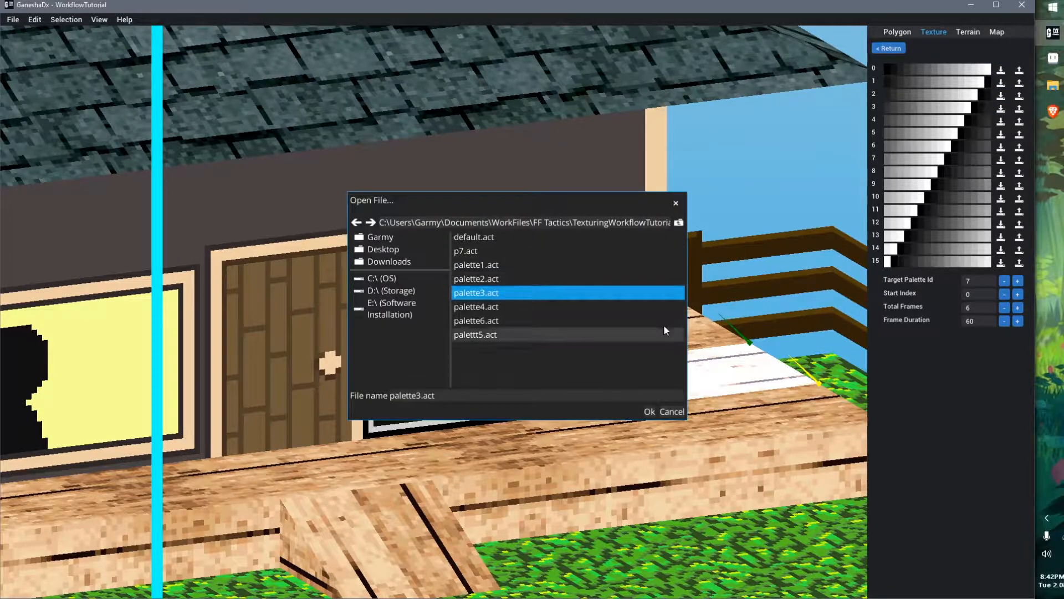
click(678, 222)
click(495, 325)
double_click(495, 326)
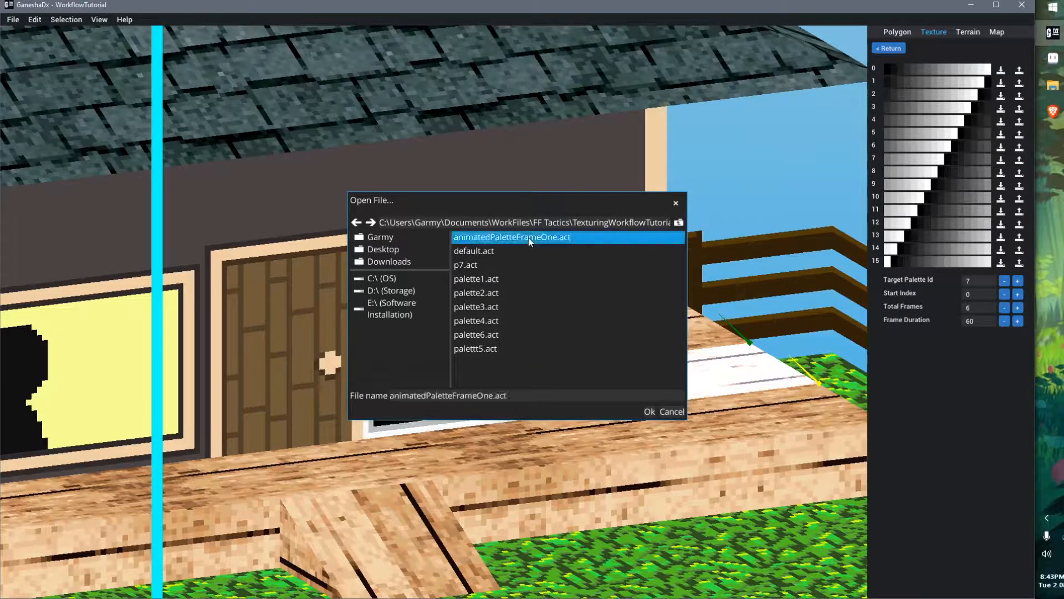
double_click(527, 237)
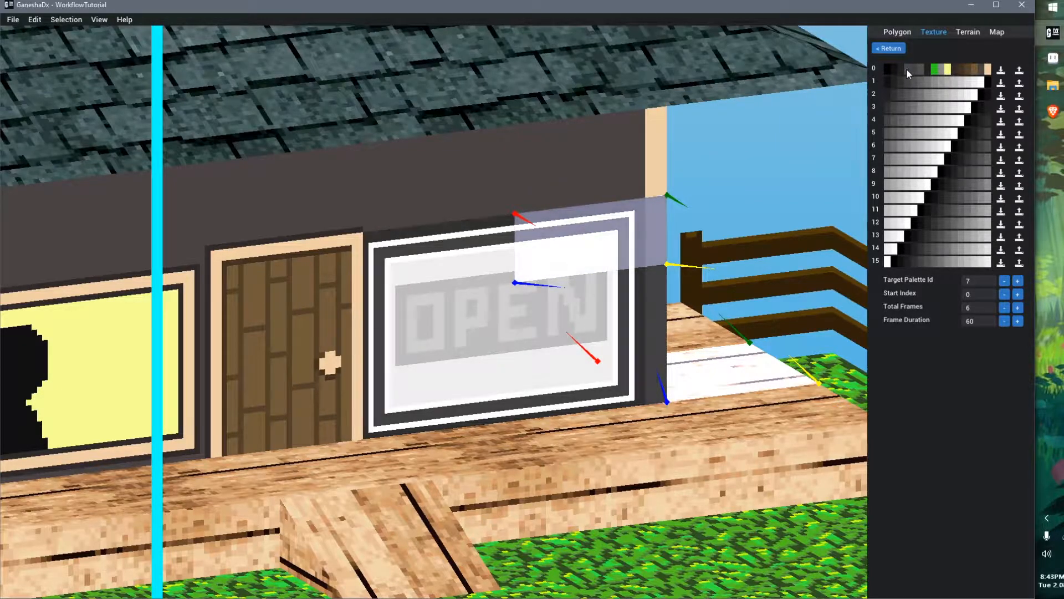
Set the palette animation's total frames to 2
click(767, 202)
right_drag(681, 315, 634, 358)
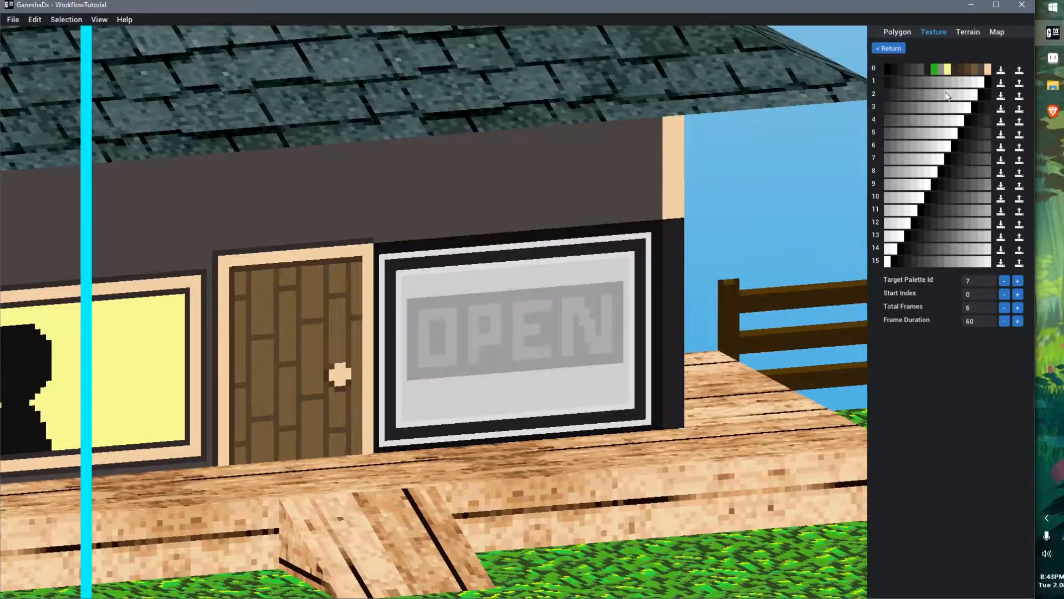
click(1003, 307)
click(1004, 307)
click(1003, 307)
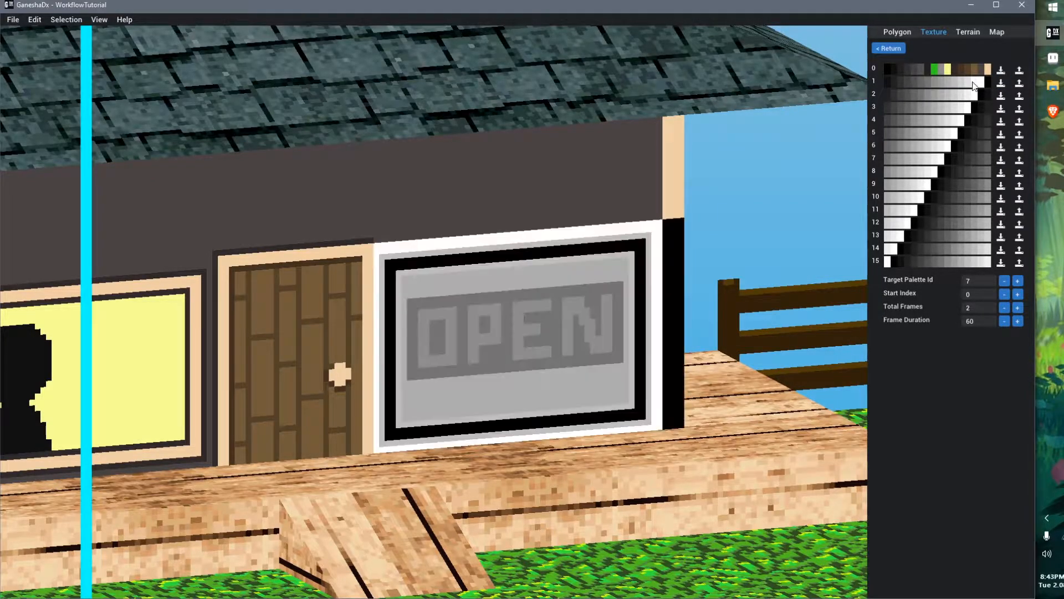
Import animatedPaletteFrameOne.act into animation palette 1 and change its green sign colour to orange #CE4519FF
click(1000, 83)
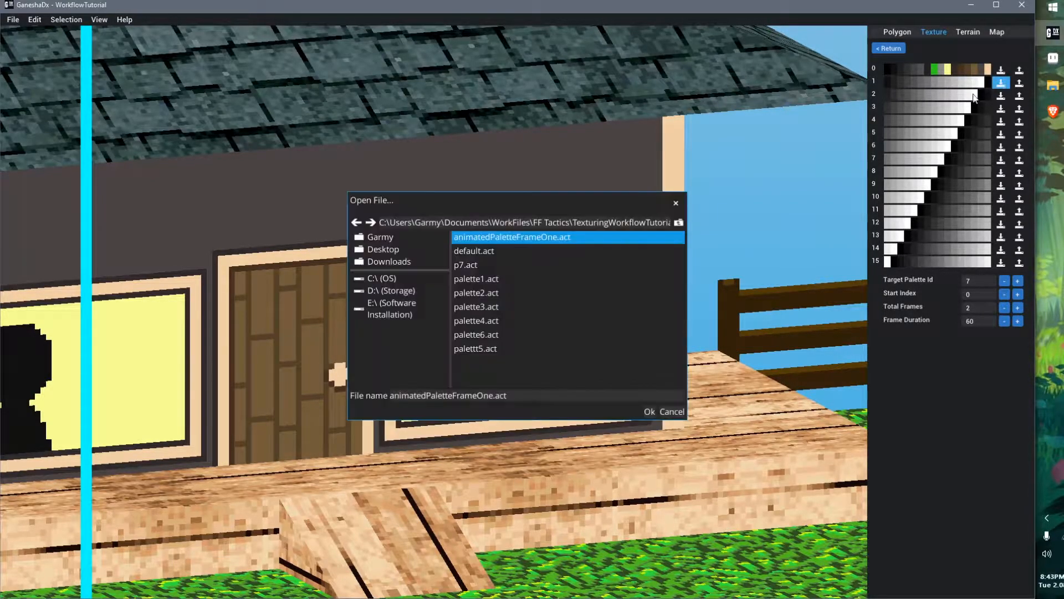
double_click(528, 242)
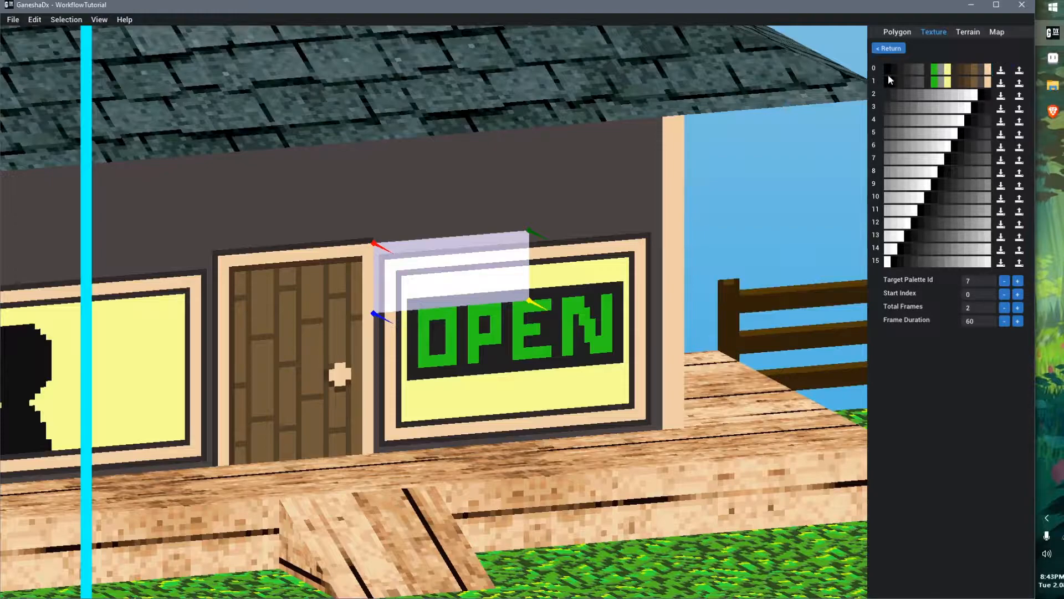
click(937, 83)
drag(987, 101, 987, 94)
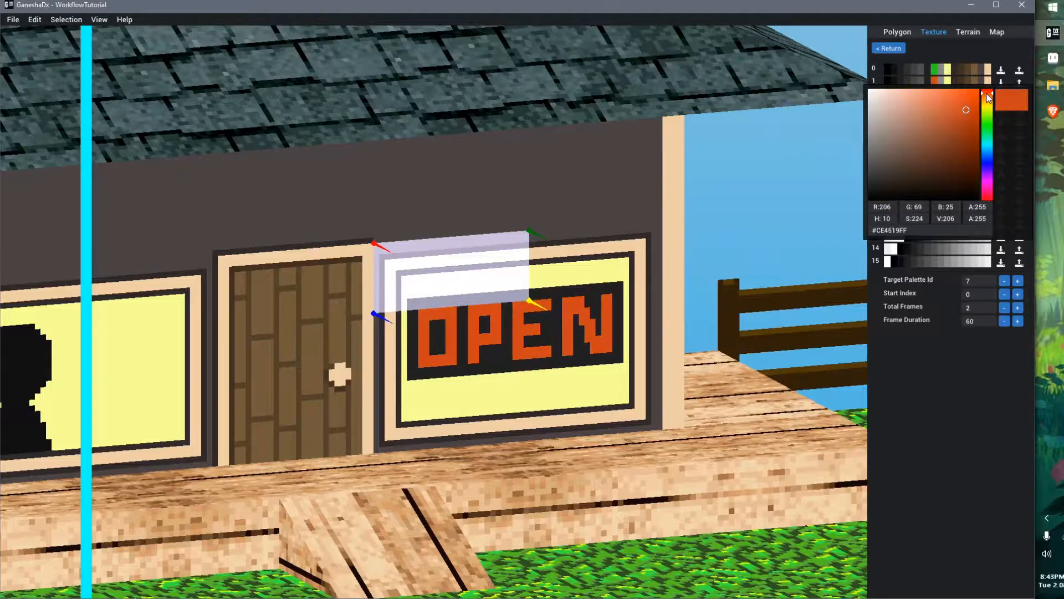
click(940, 405)
Import animatedPaletteFrameOne.act into animation palettes 2, 3 and 4
click(738, 228)
right_drag(735, 393, 751, 401)
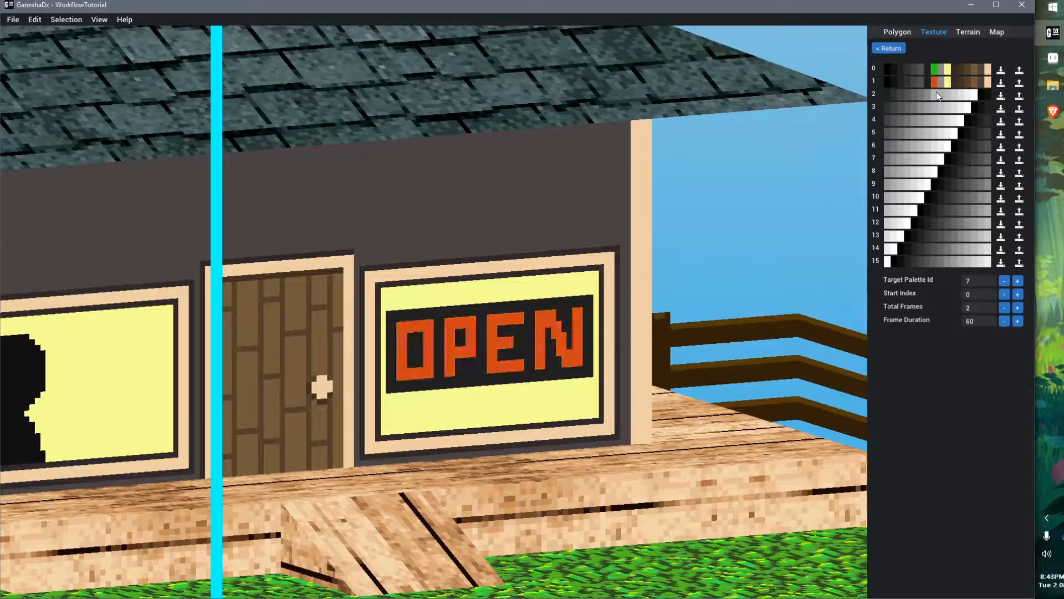
click(1001, 94)
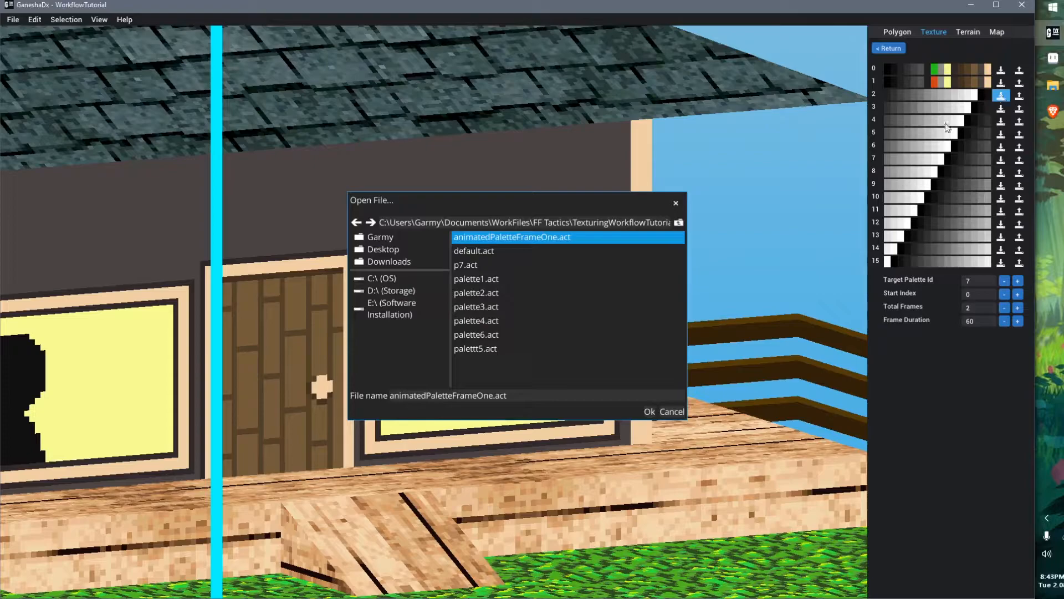
double_click(496, 240)
click(999, 109)
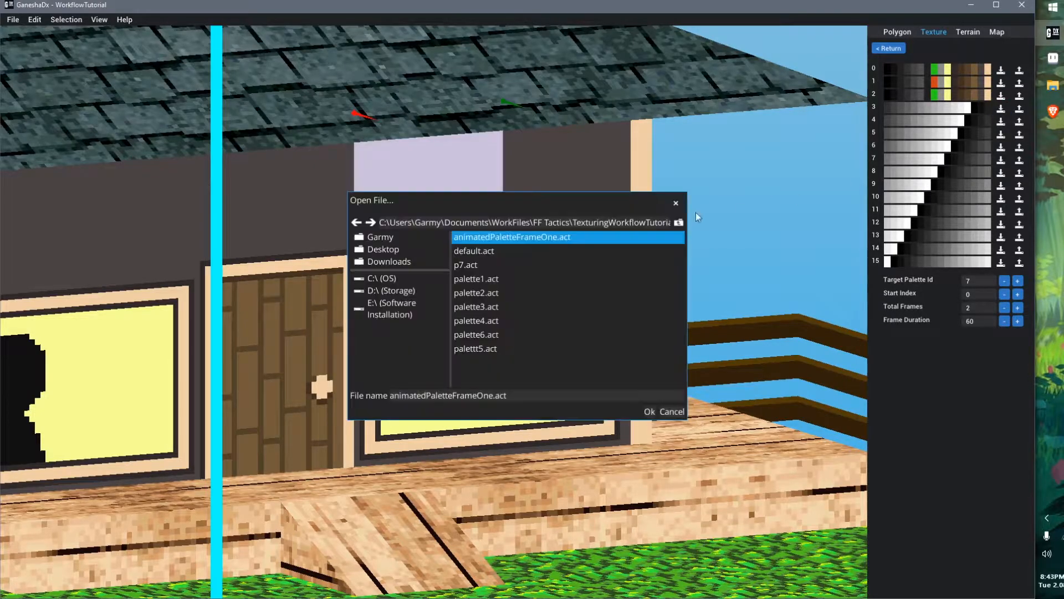
double_click(544, 240)
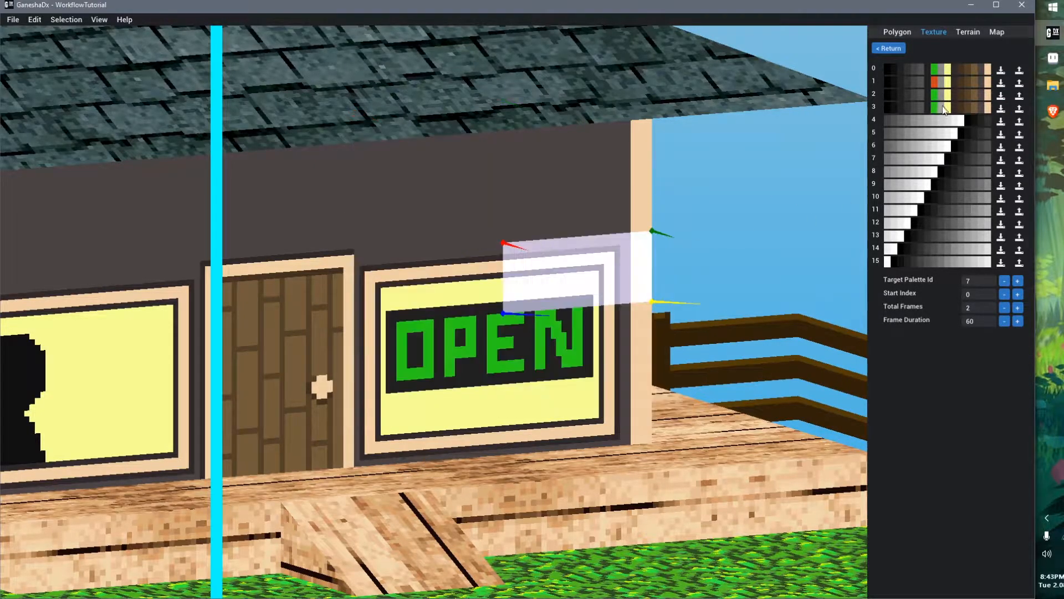
click(1000, 121)
double_click(593, 243)
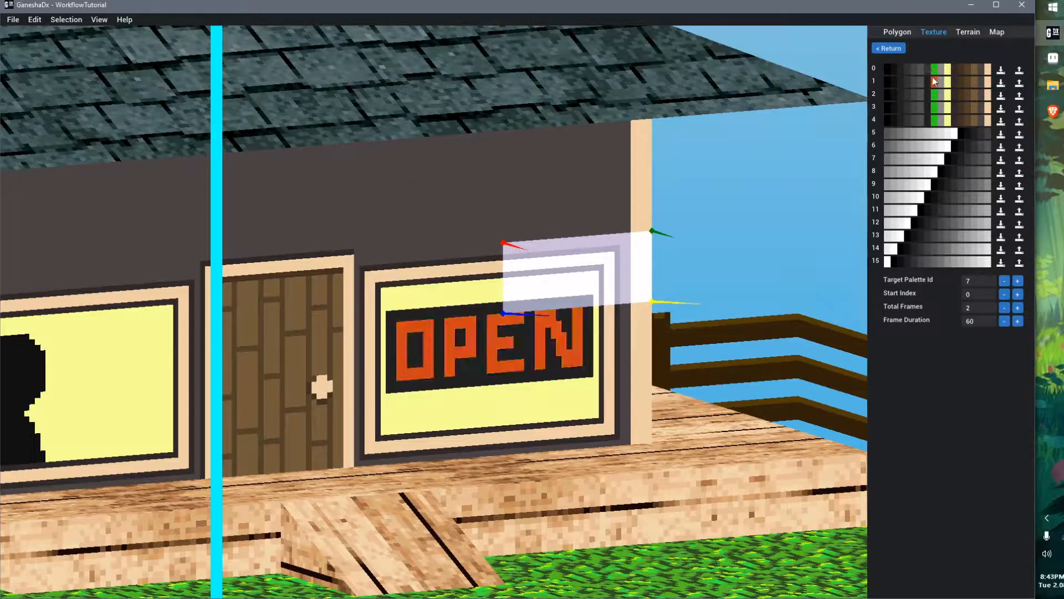
Paste palette 0's green hex code #29CE19FF into palette 1's sign colour, then darken it to #21B519FF
click(755, 215)
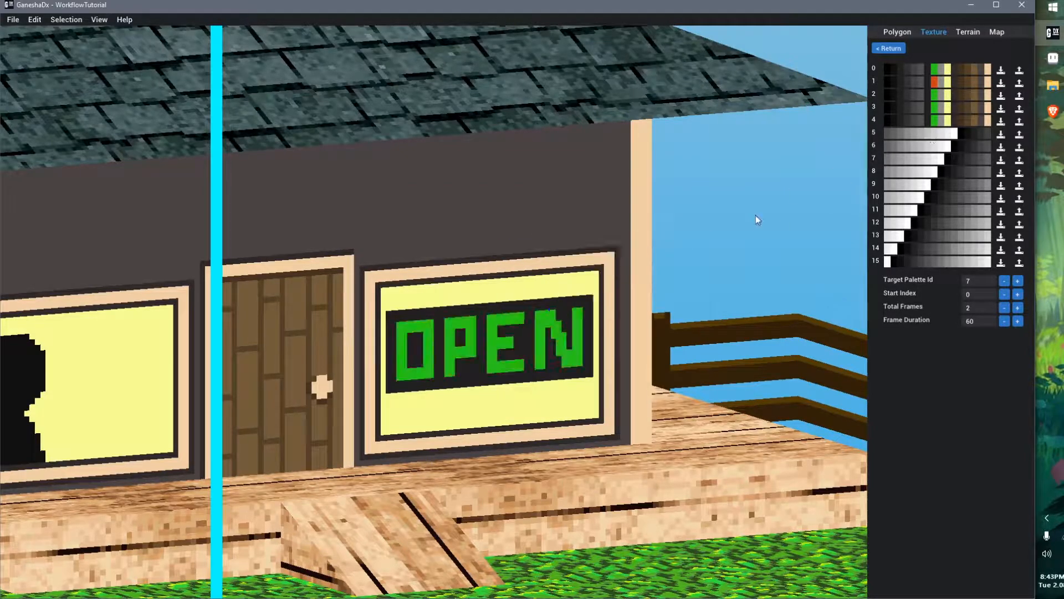
click(936, 71)
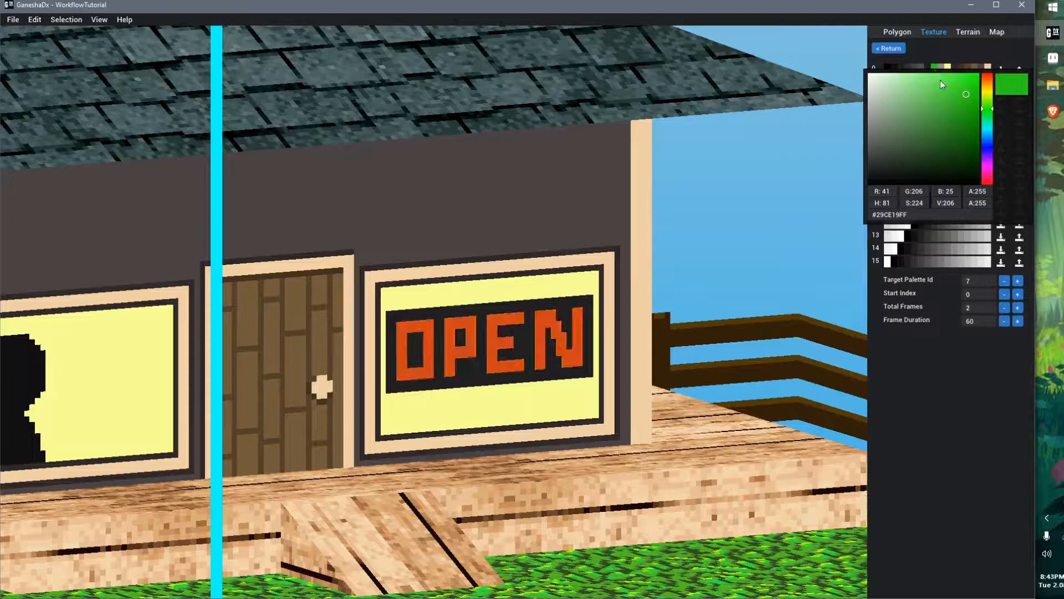
click(930, 400)
click(933, 67)
click(932, 342)
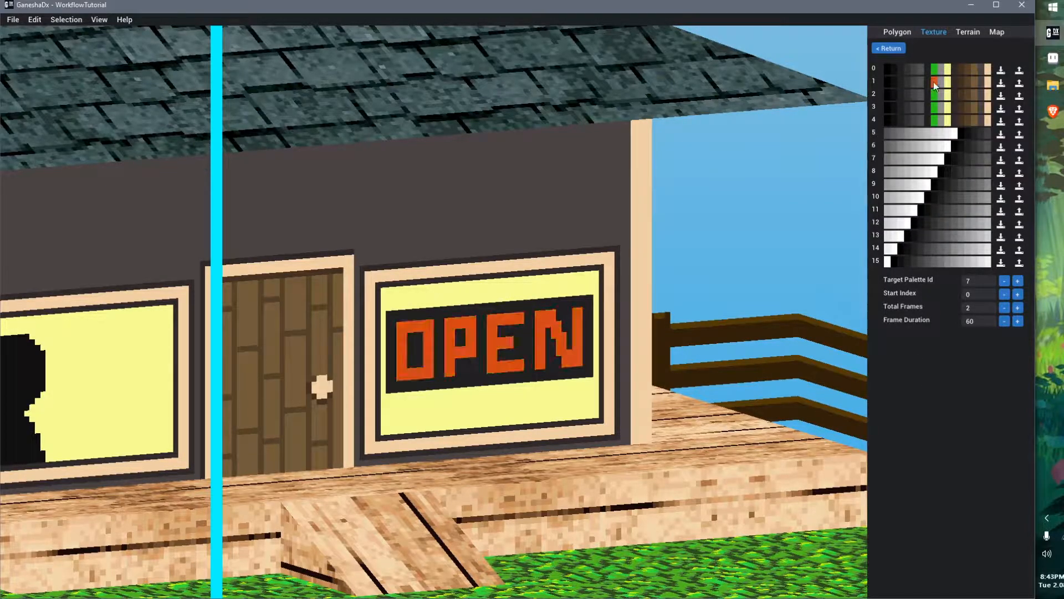
click(934, 81)
click(922, 226)
key(ctrl+a)
text(29CE19FF)
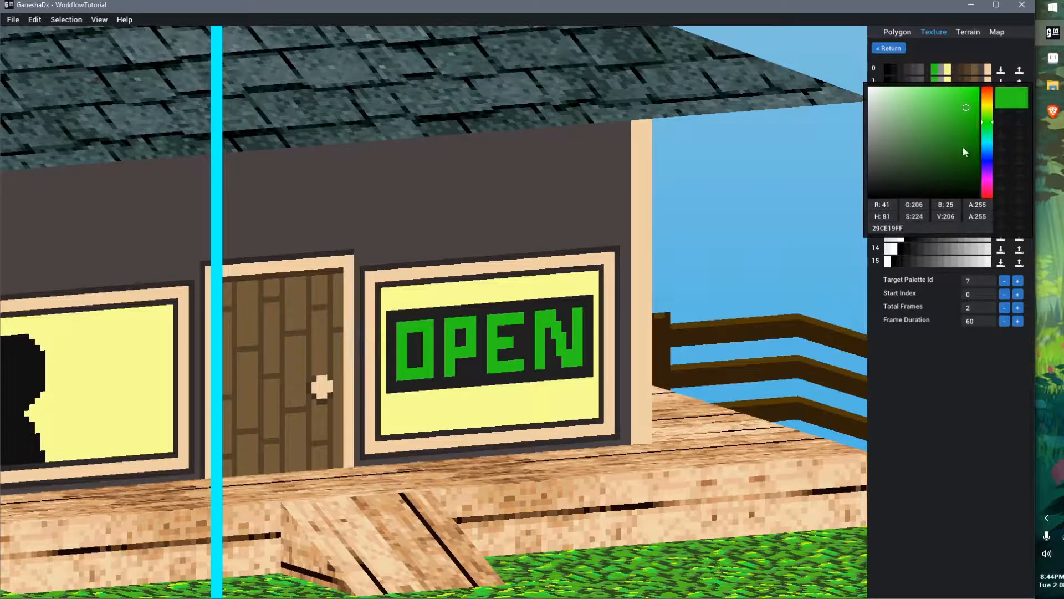
click(965, 119)
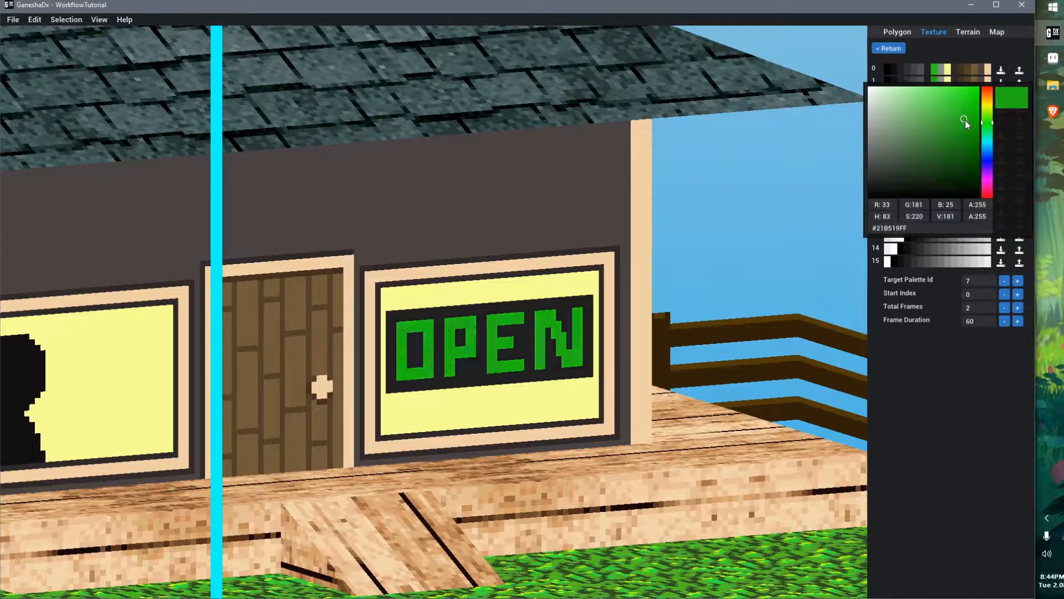
click(936, 345)
Copy palette 1's #21B519FF hex code and apply it to palette 2's sign colour
click(937, 77)
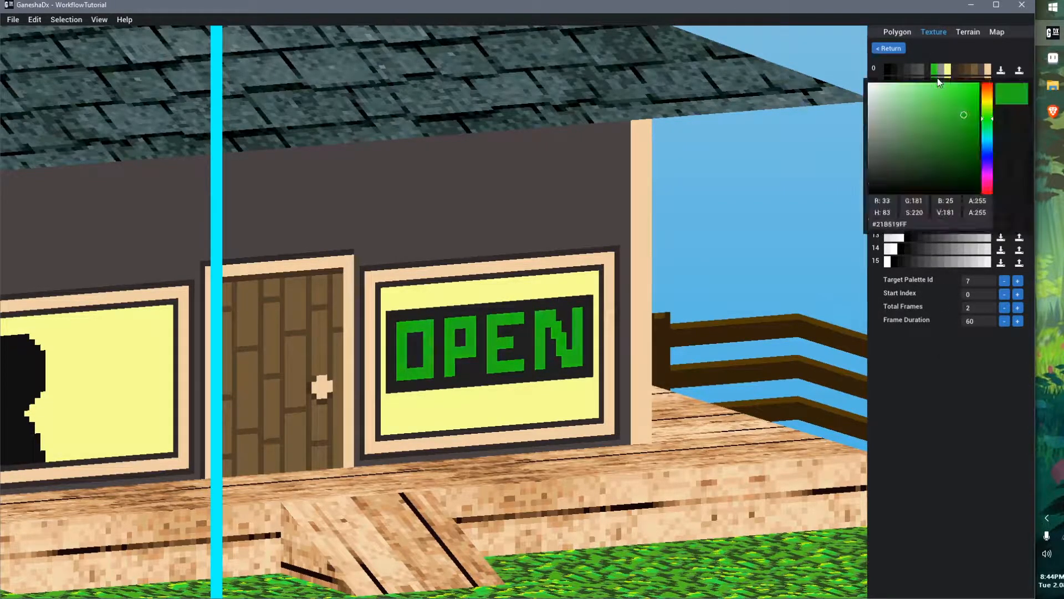
click(912, 225)
key(ctrl+a)
click(914, 358)
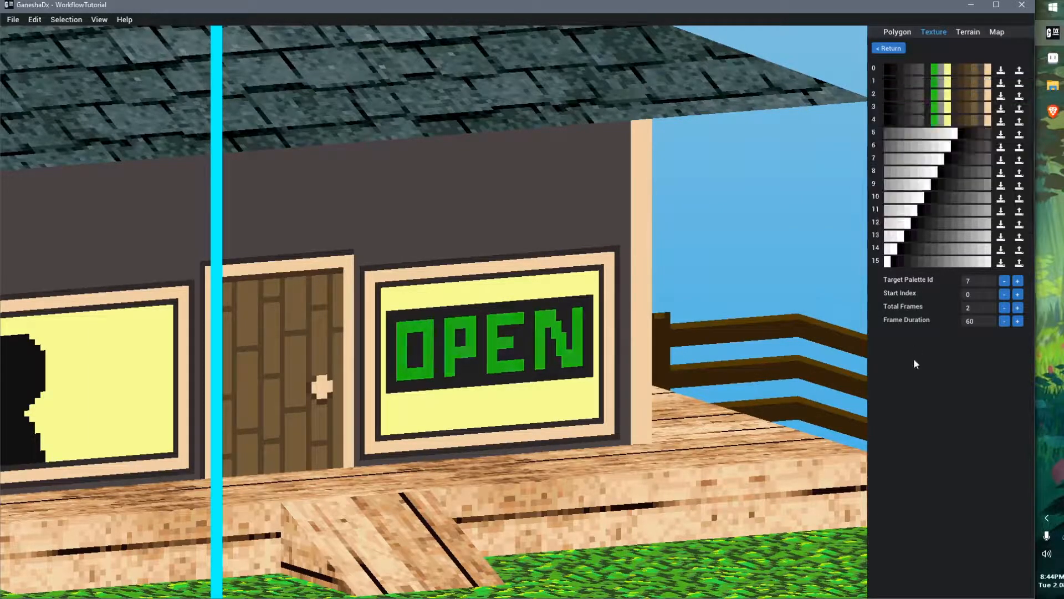
click(937, 94)
click(935, 93)
click(935, 94)
click(921, 243)
key(ctrl+a)
click(966, 145)
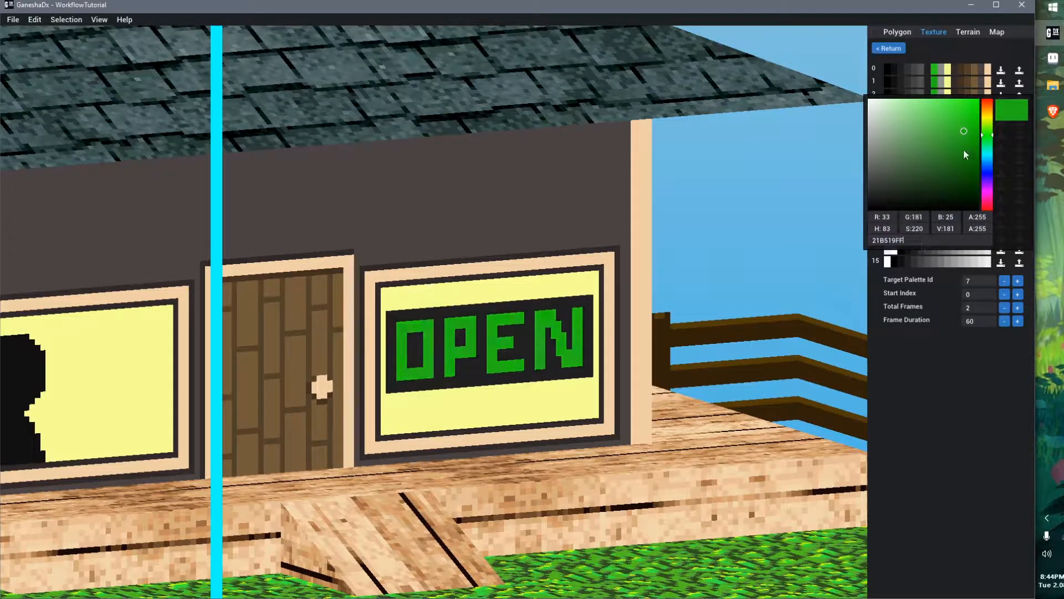
click(925, 358)
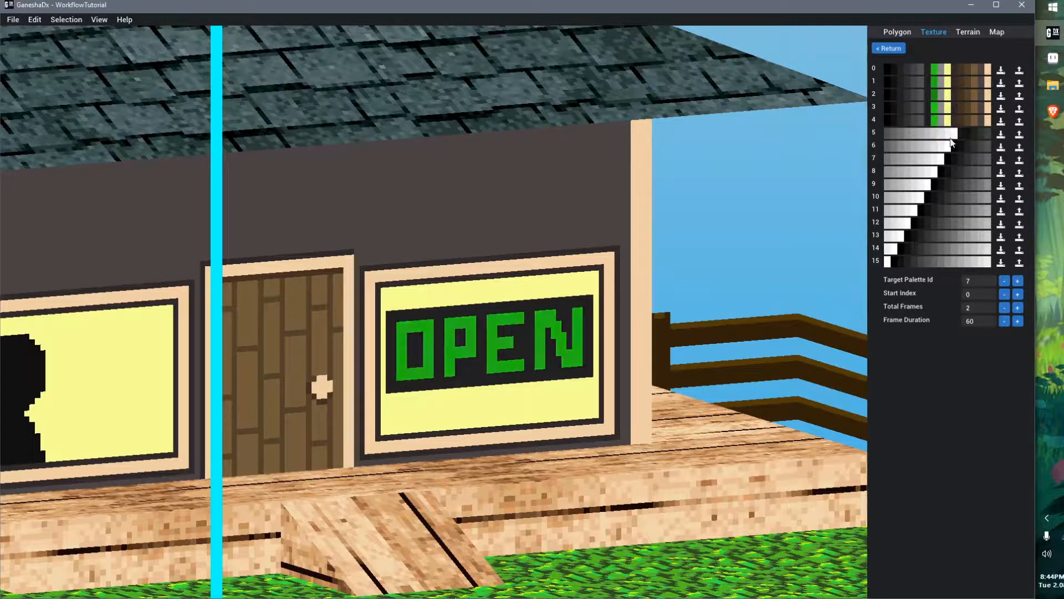
Inspect the sign colour swatches of animation palettes 2 and 3
click(933, 95)
click(956, 357)
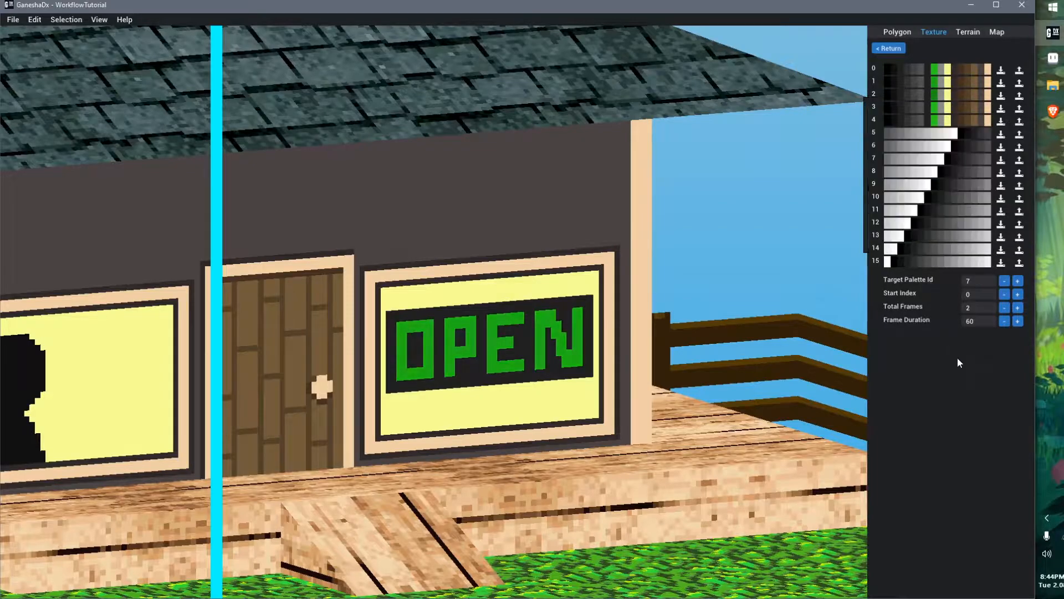
click(932, 108)
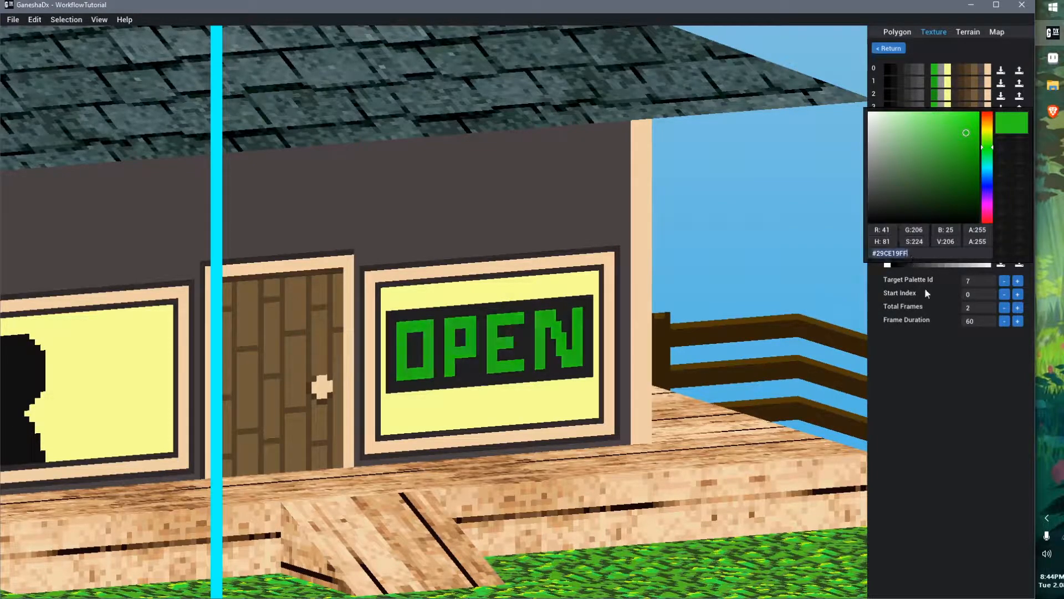
click(940, 378)
click(929, 99)
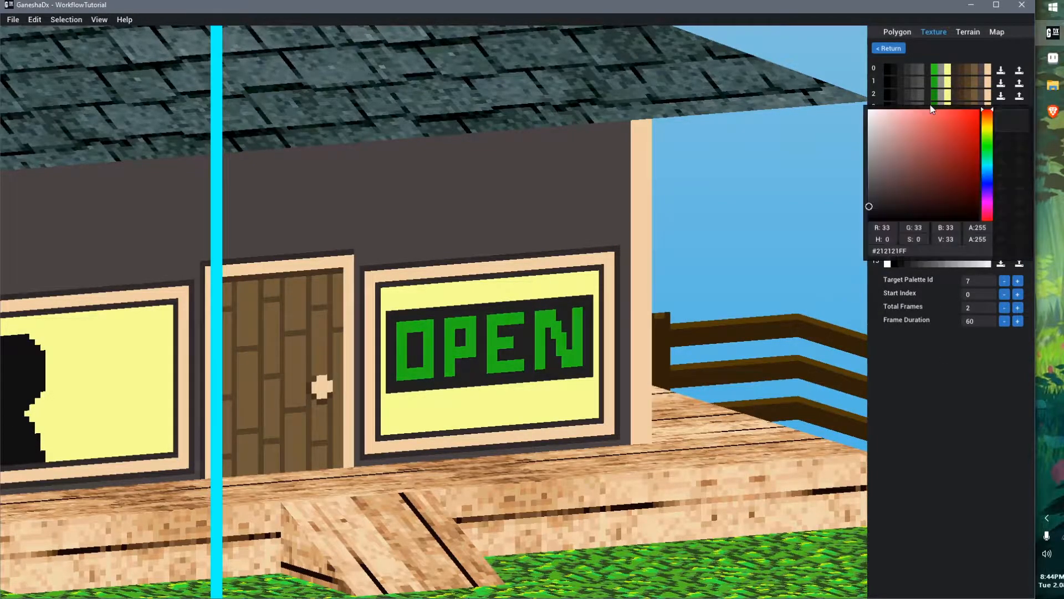
click(973, 333)
Darken palette 3's sign colour to #106B08FF
click(936, 110)
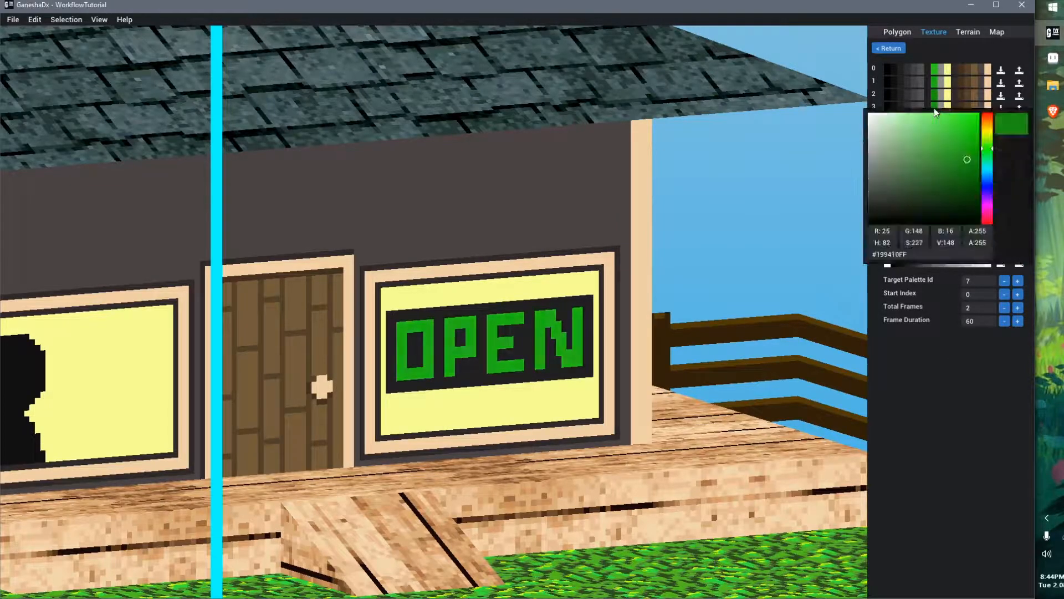
click(969, 180)
click(933, 397)
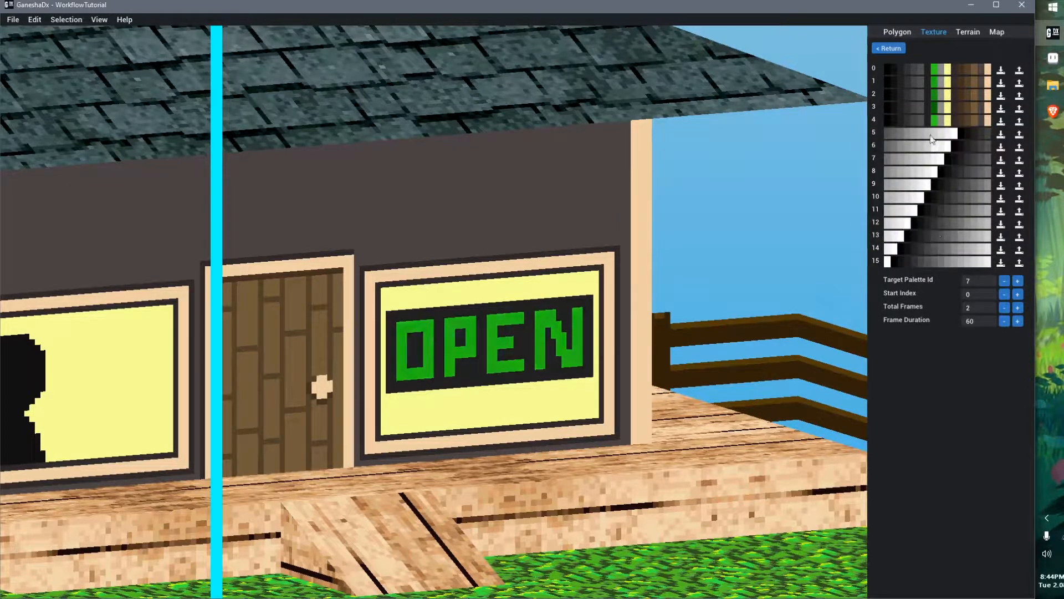
Copy palette 3's sign colour hex code and paste it into palette 4's sign colour
click(935, 109)
key(ctrl+a)
key(ctrl+c)
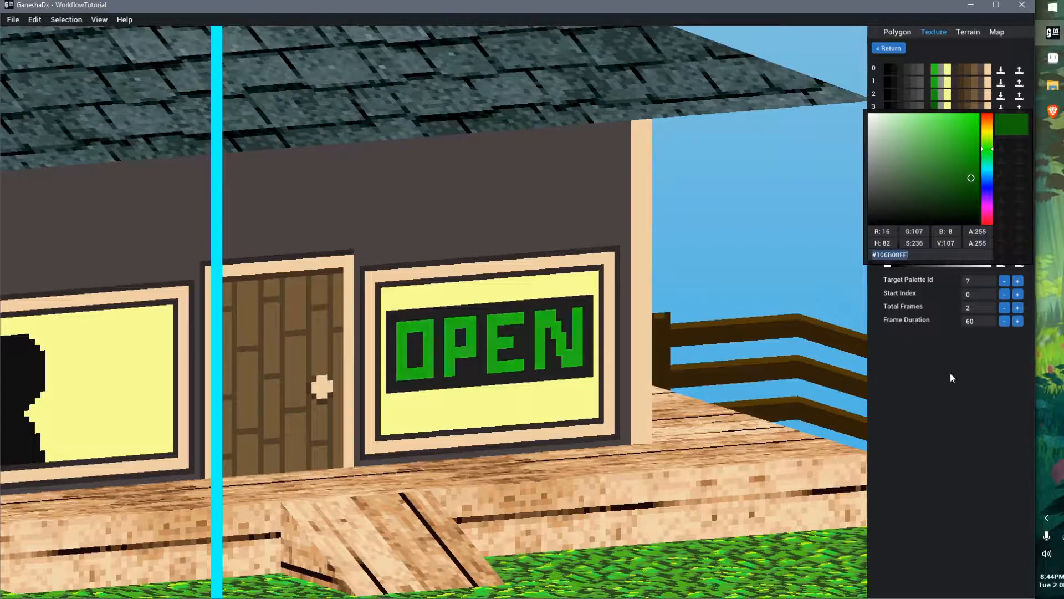
click(950, 372)
click(936, 122)
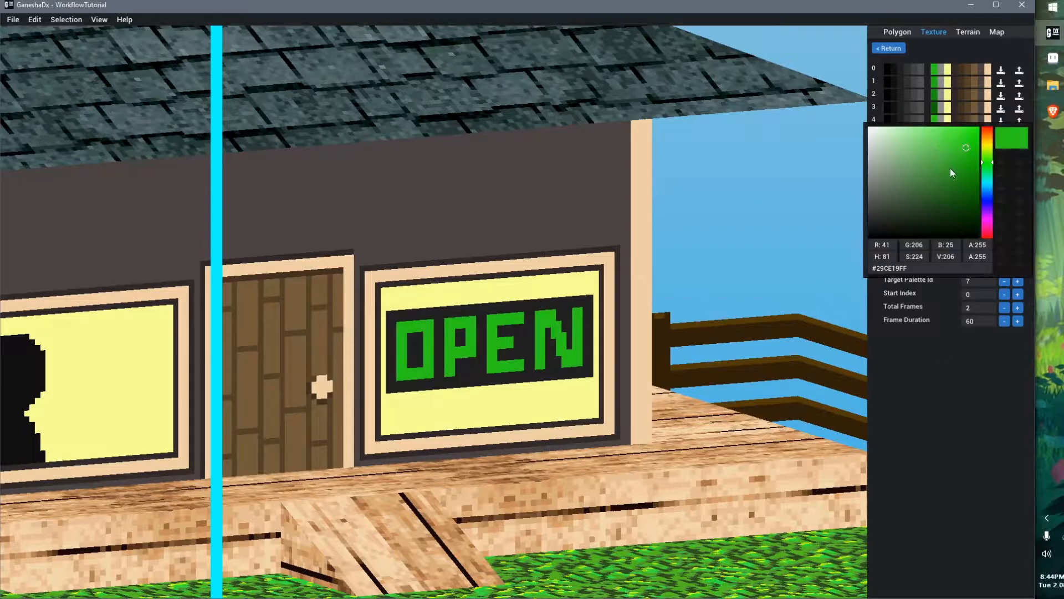
double_click(924, 265)
key(ctrl+v)
click(971, 208)
click(961, 358)
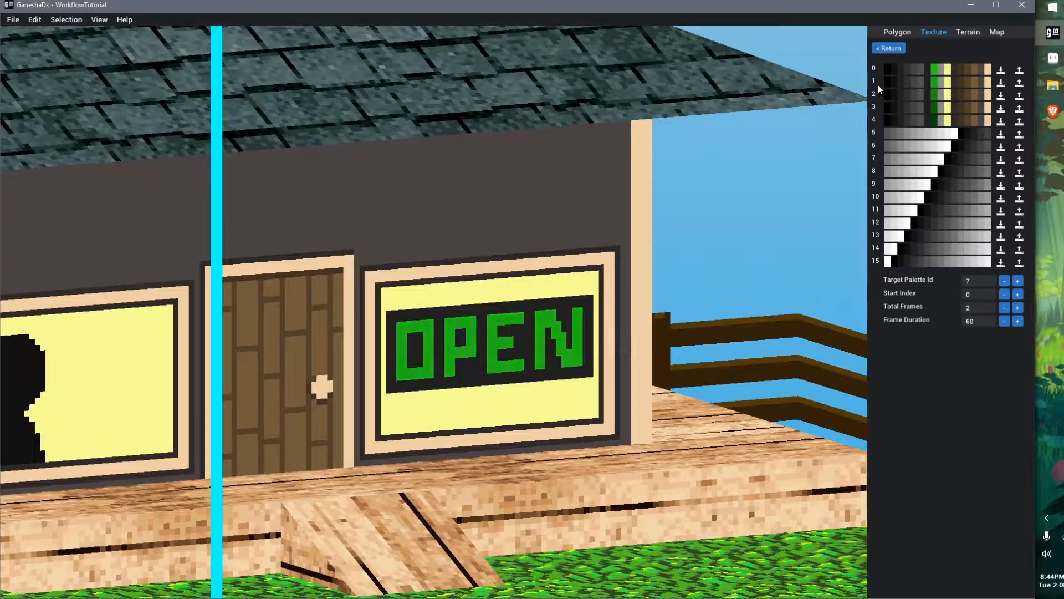
Set the animation's total frames to 5 and its frame duration to 10
click(1018, 307)
right_drag(679, 336, 644, 340)
right_drag(726, 490, 768, 493)
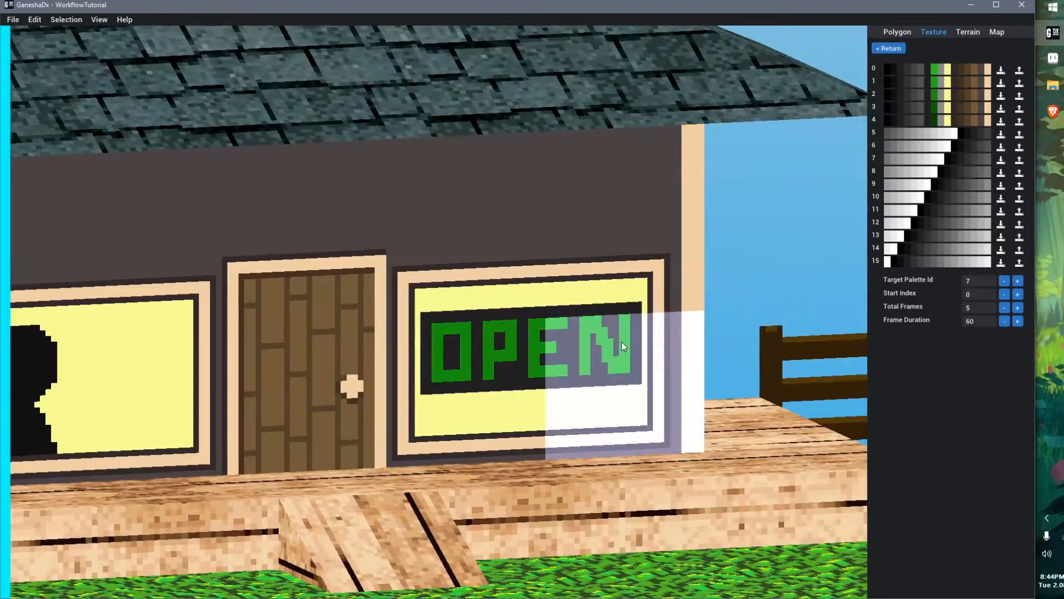
drag(987, 321, 965, 326)
text(10)
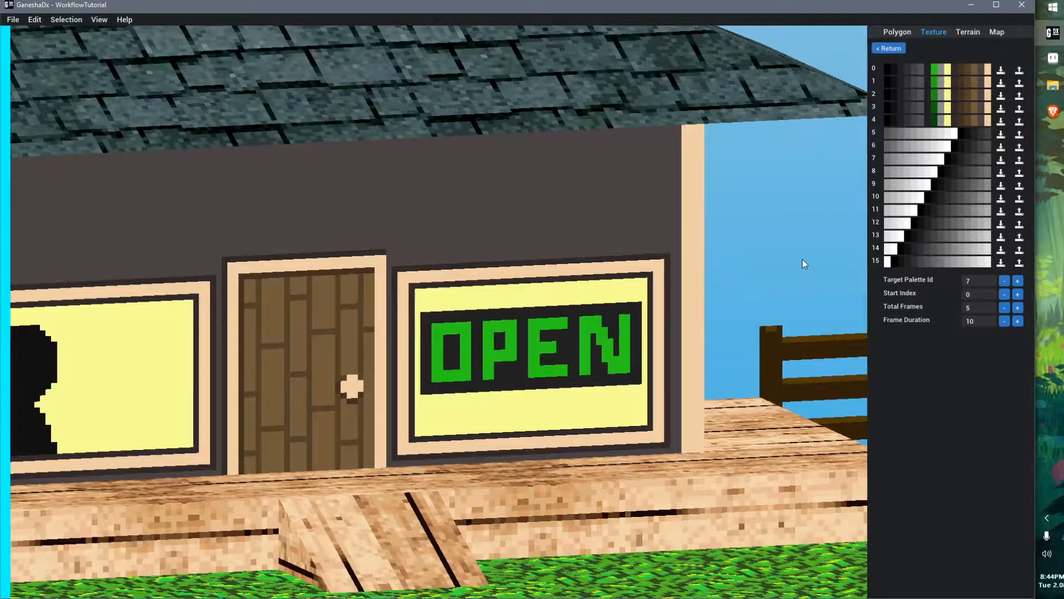
Change palette 0's sign background colour to dark green #103110FF
scroll(803, 259, down, 5)
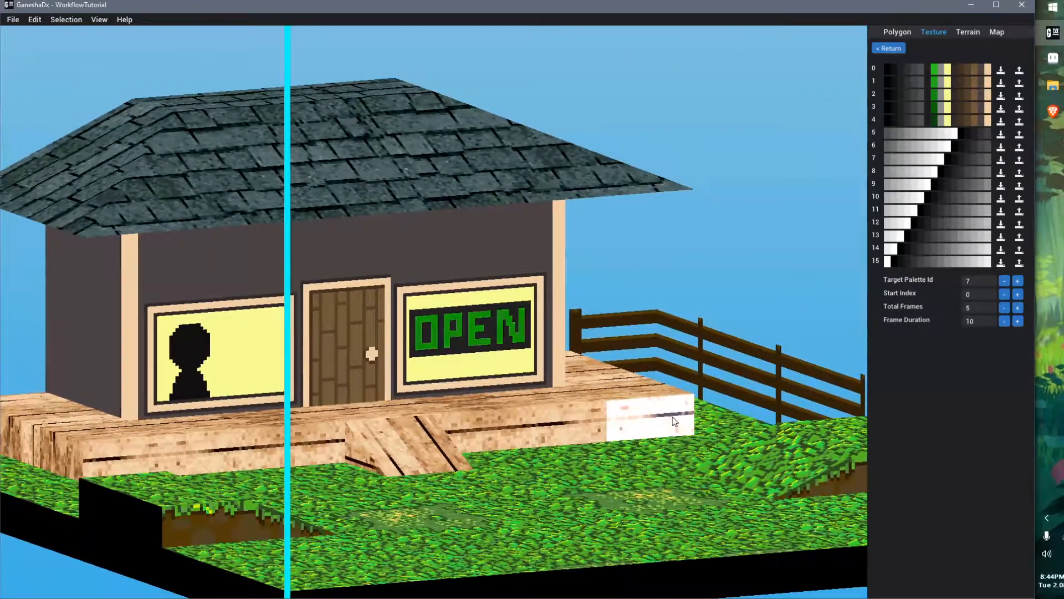
middle_drag(686, 417, 696, 420)
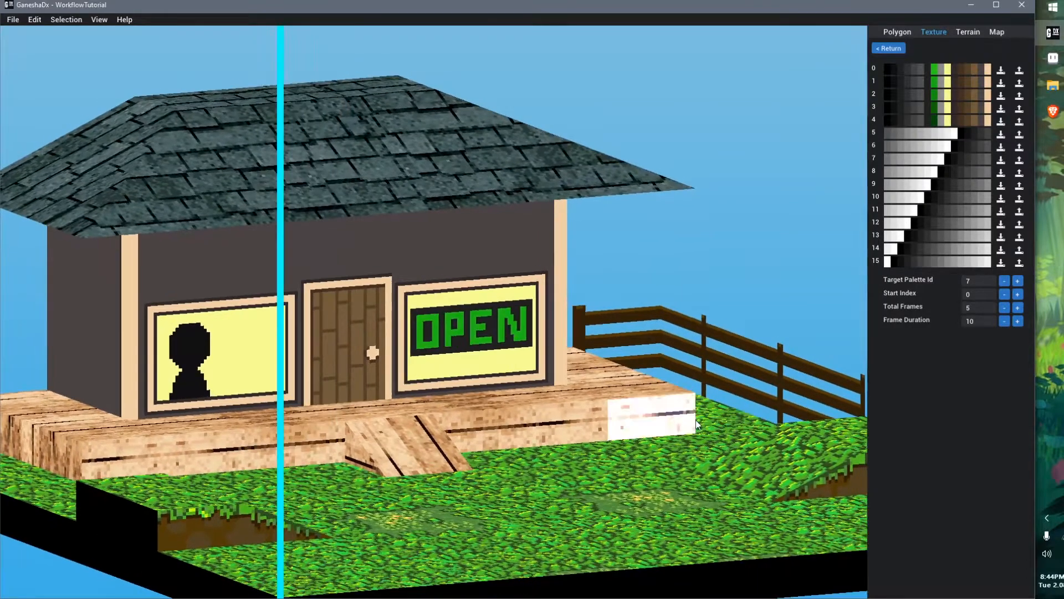
scroll(626, 389, up, 3)
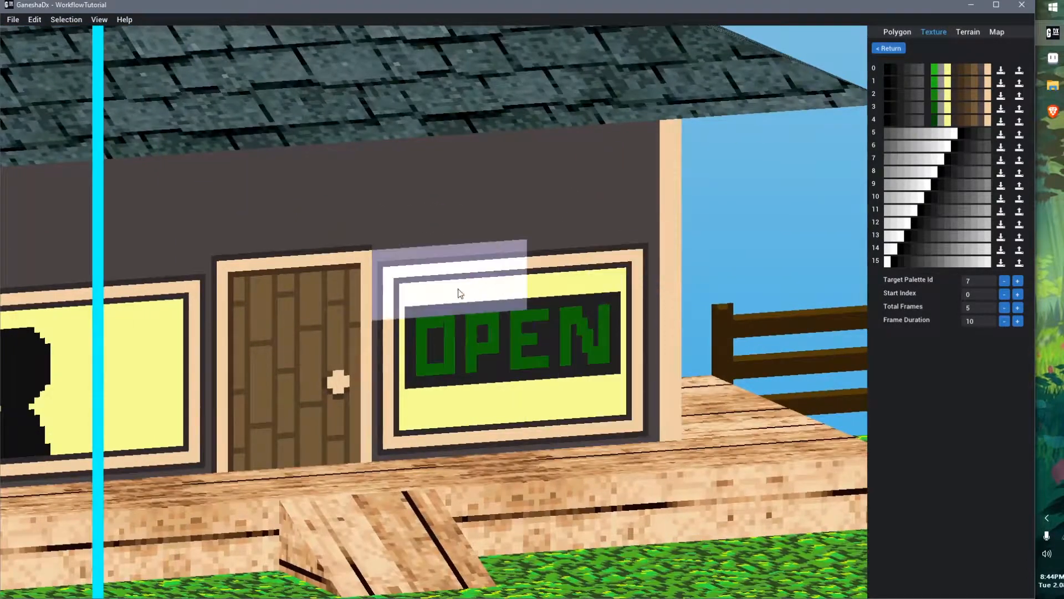
click(894, 69)
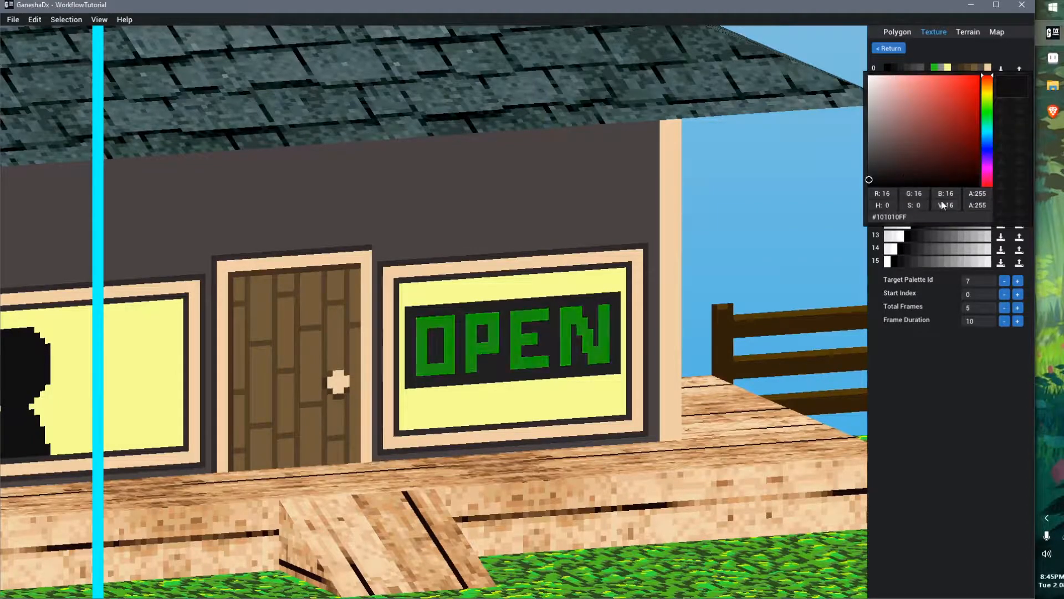
drag(923, 195, 942, 195)
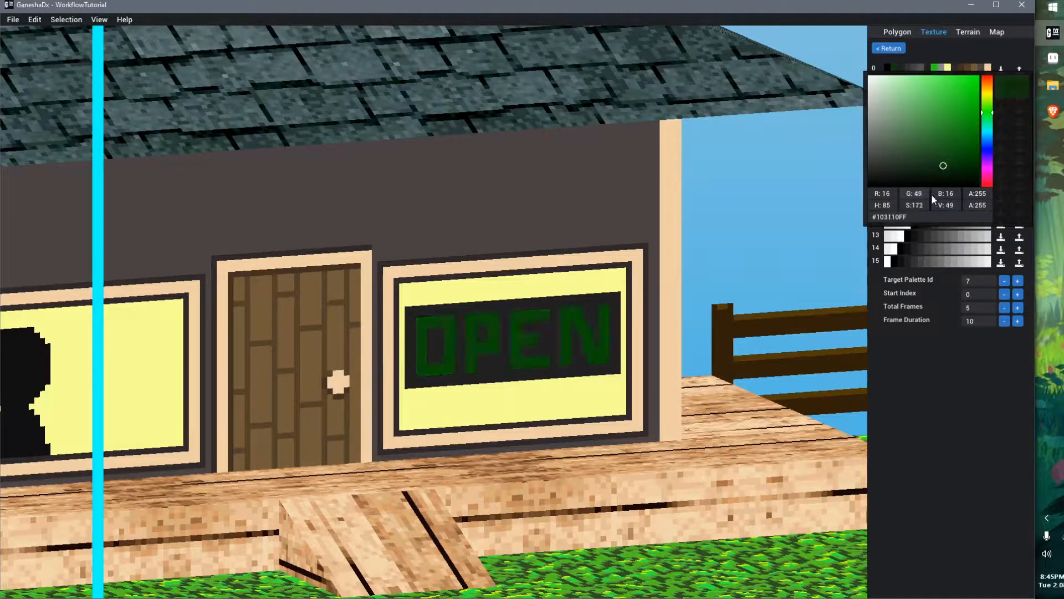
click(978, 370)
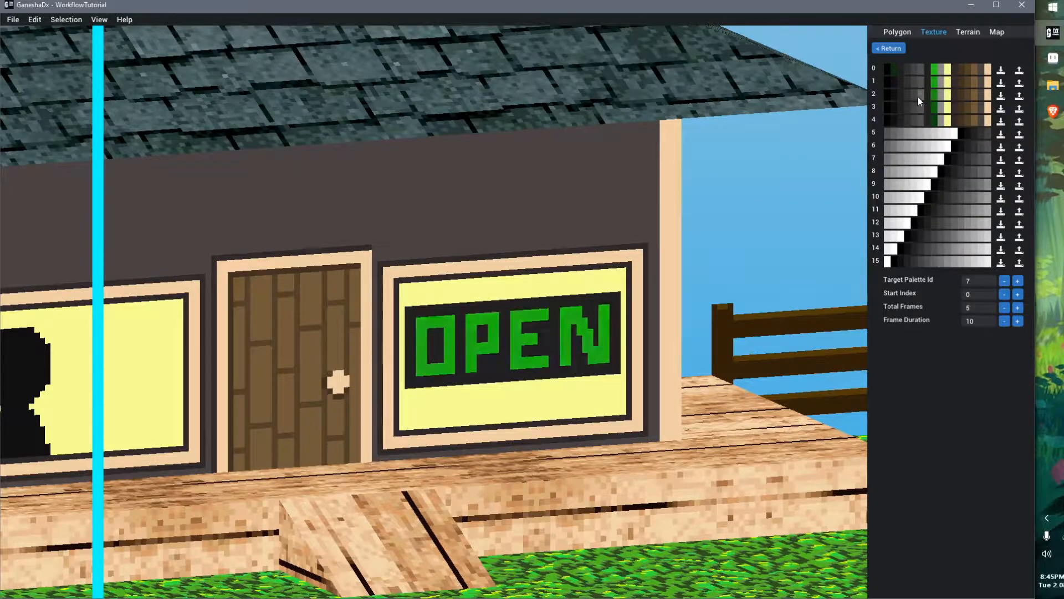
Switch to Aseprite, load default.act and sample the sign's background colour to identify its palette index
key(alt+Tab)
key(ctrl+l)
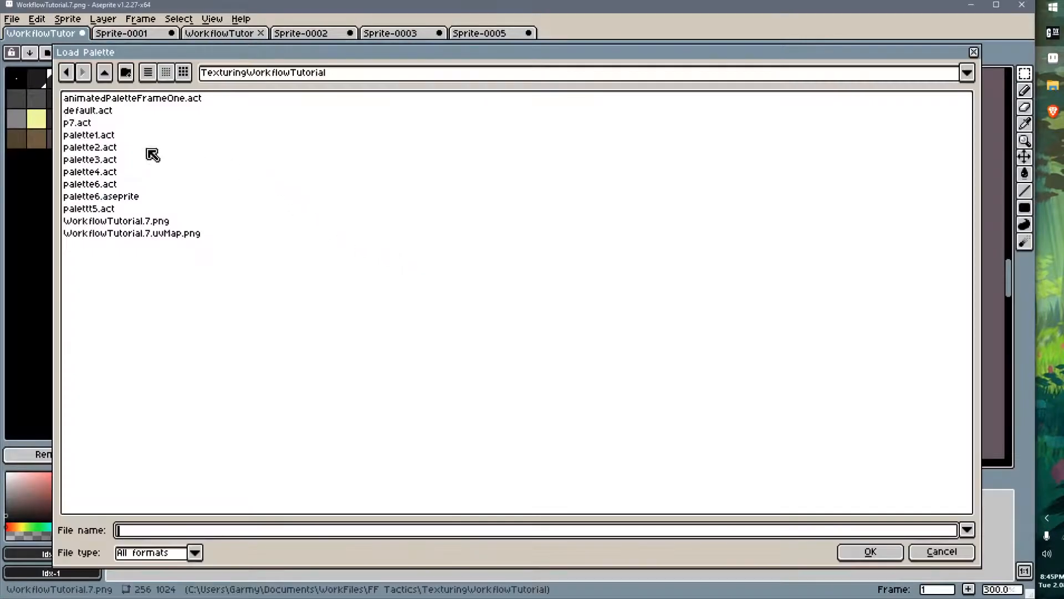
double_click(88, 110)
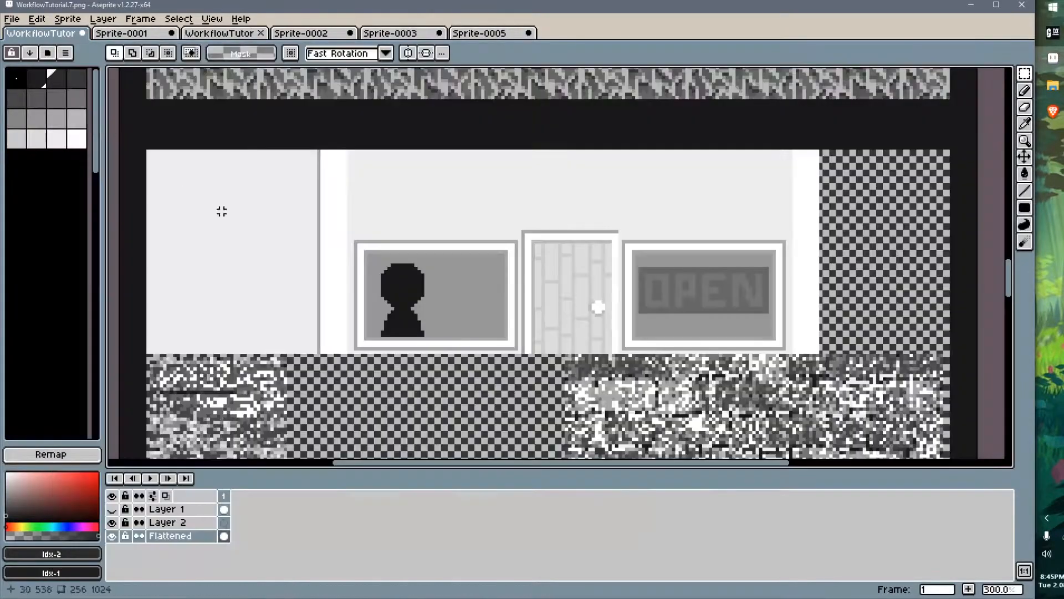
click(677, 277)
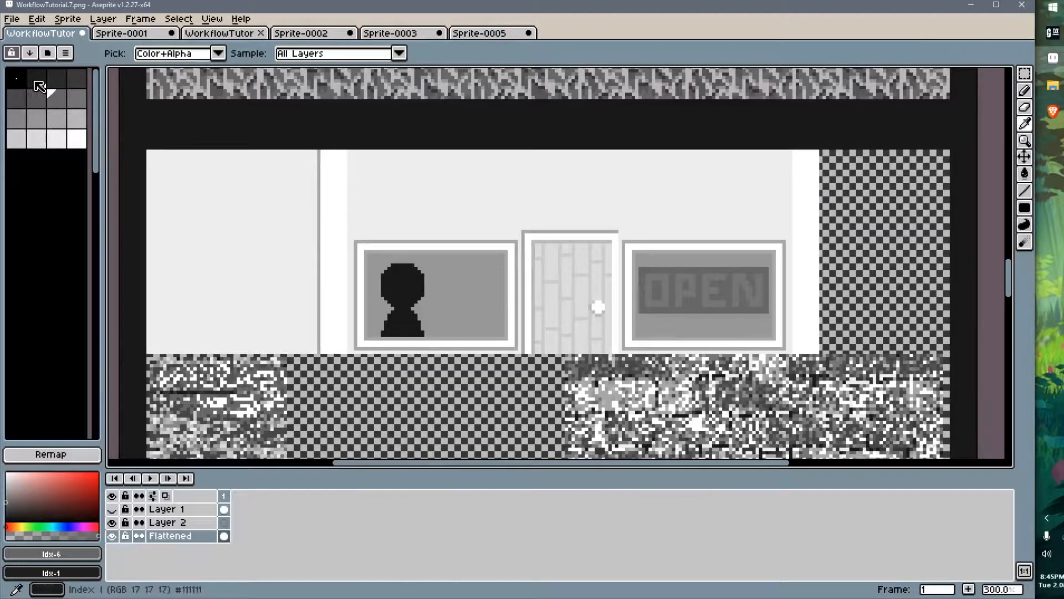
key(alt+Tab)
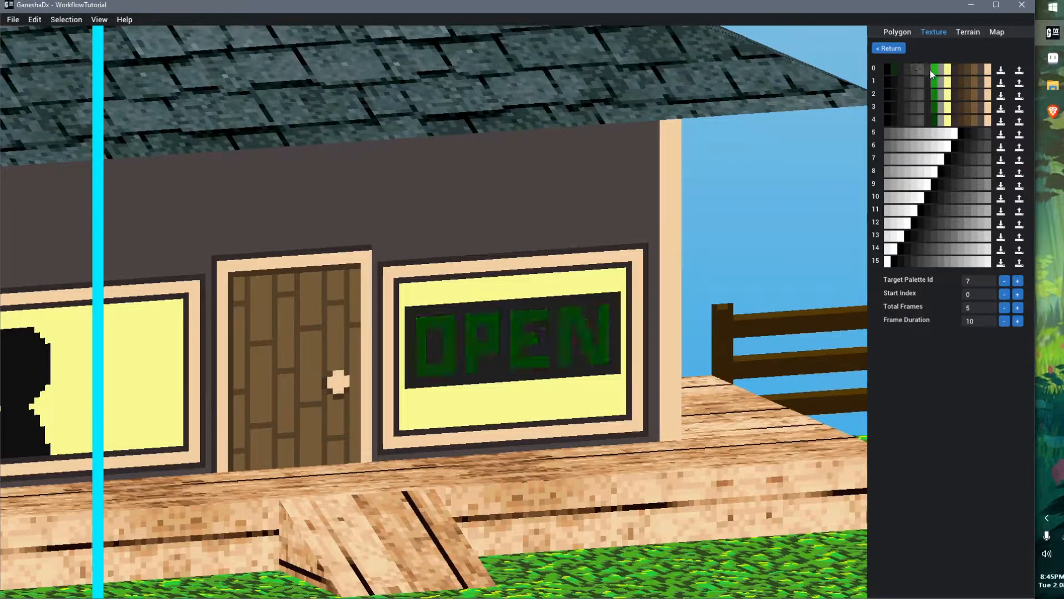
Recolour the sign background swatches of palettes 1 to 4 with dark greens based on palette 0's #103110FF
click(893, 68)
click(932, 354)
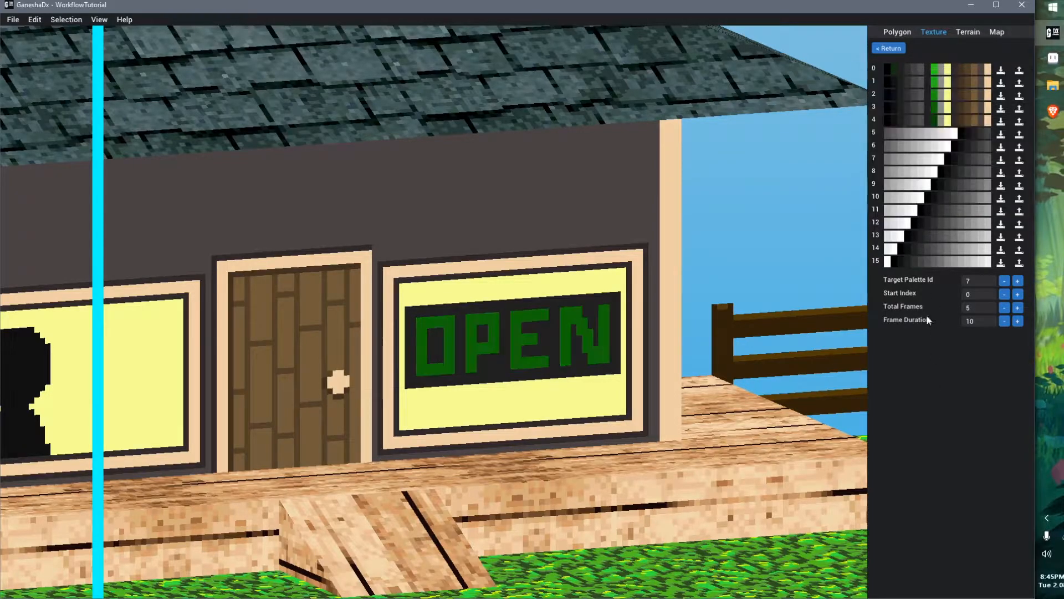
click(931, 77)
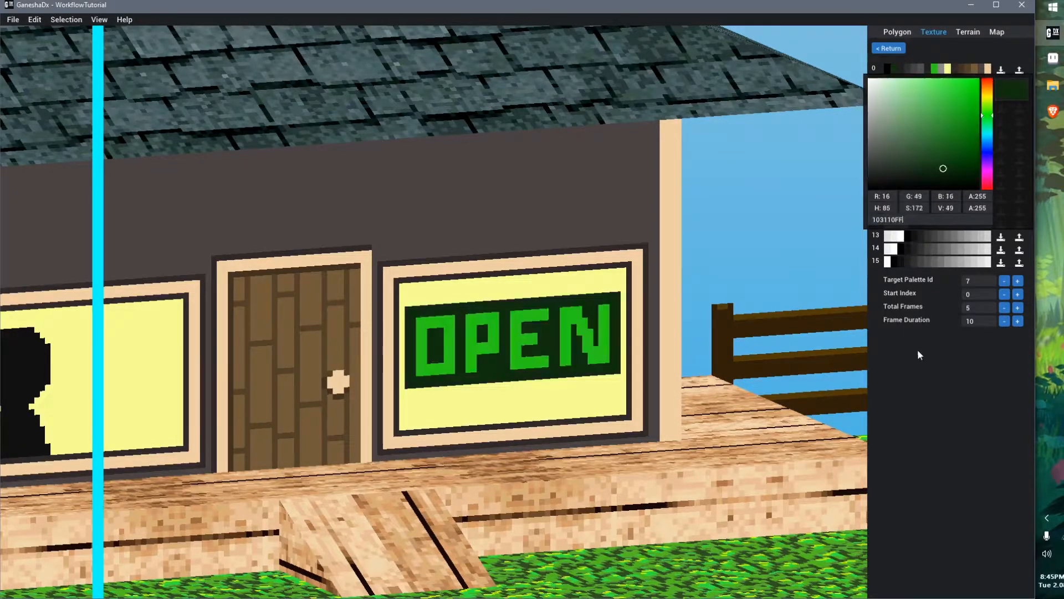
click(933, 366)
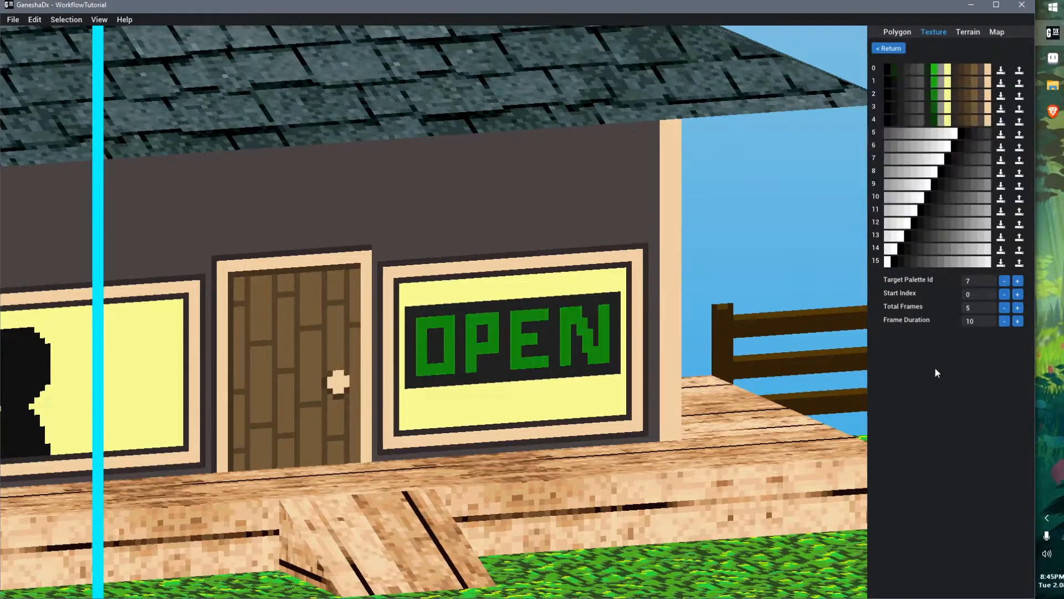
click(920, 78)
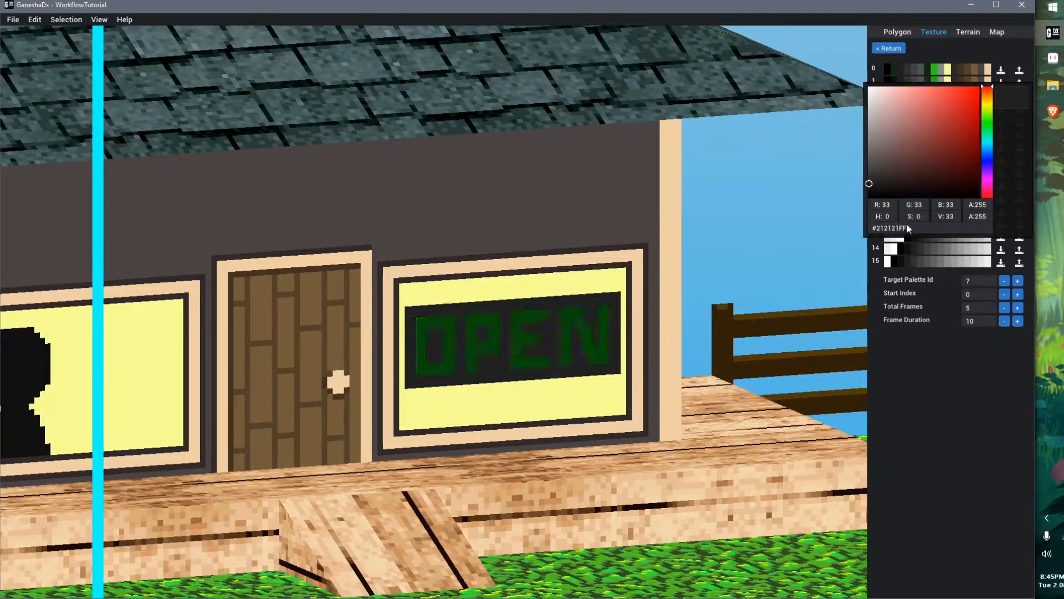
click(936, 333)
click(927, 103)
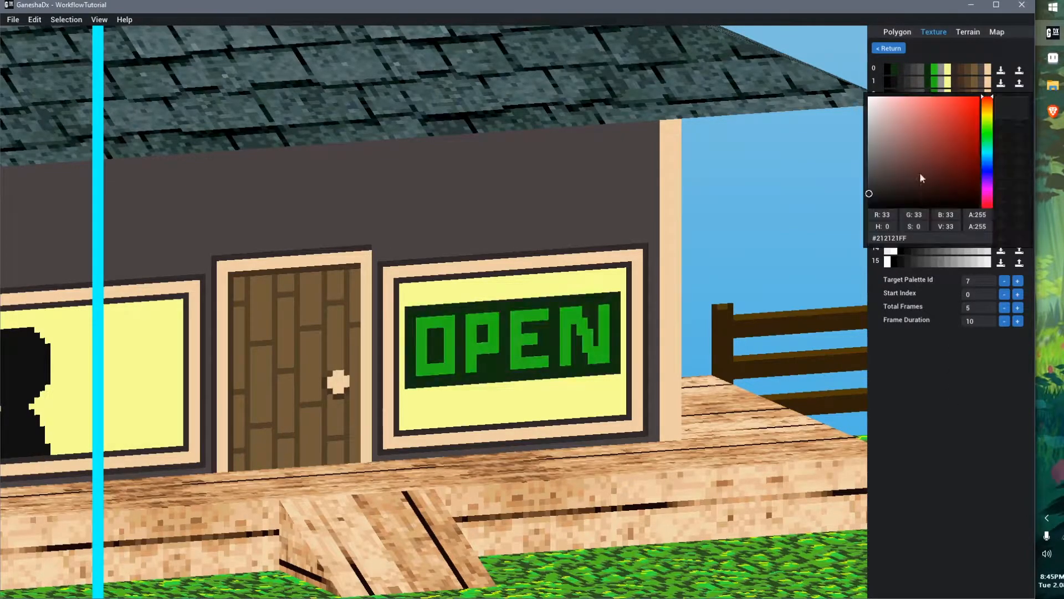
click(949, 371)
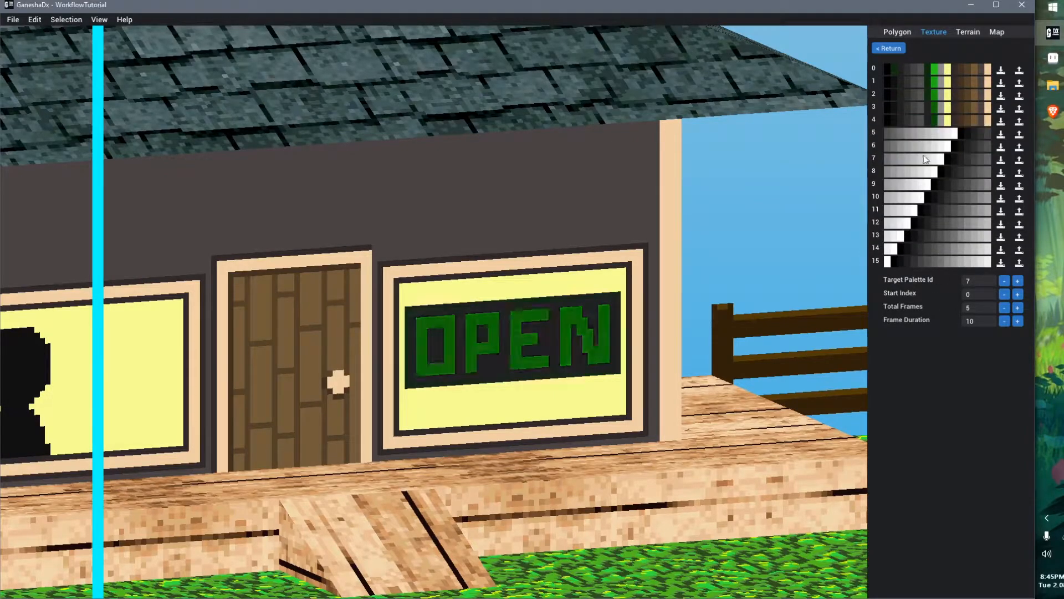
click(926, 112)
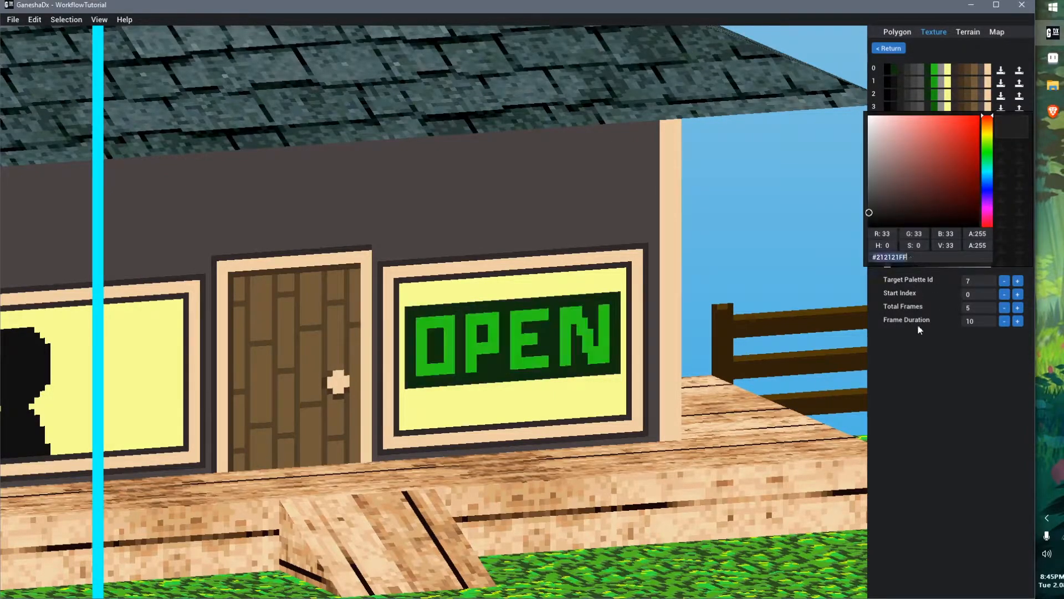
click(919, 368)
click(927, 122)
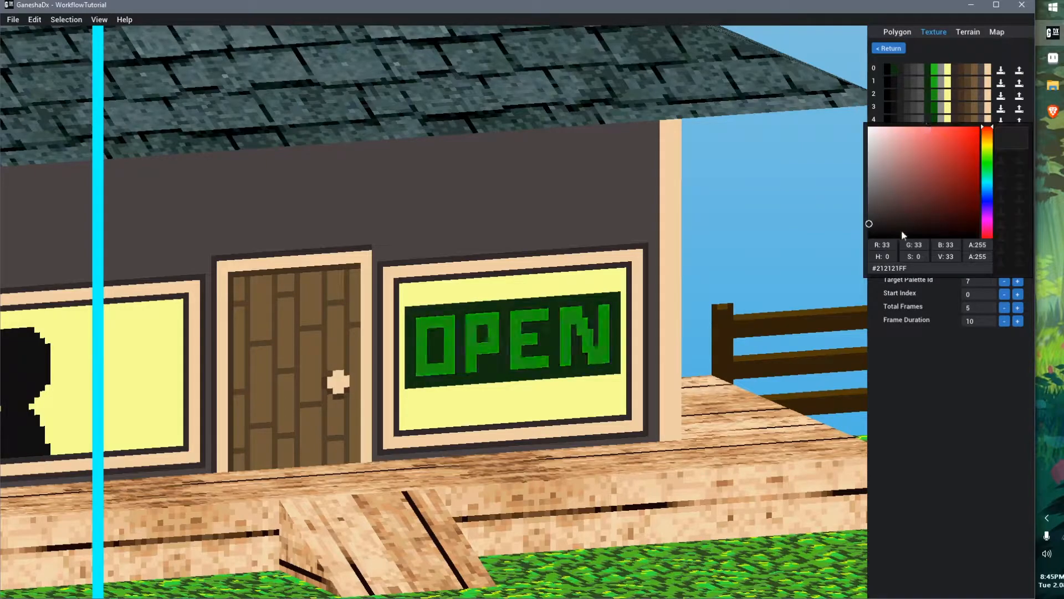
click(935, 375)
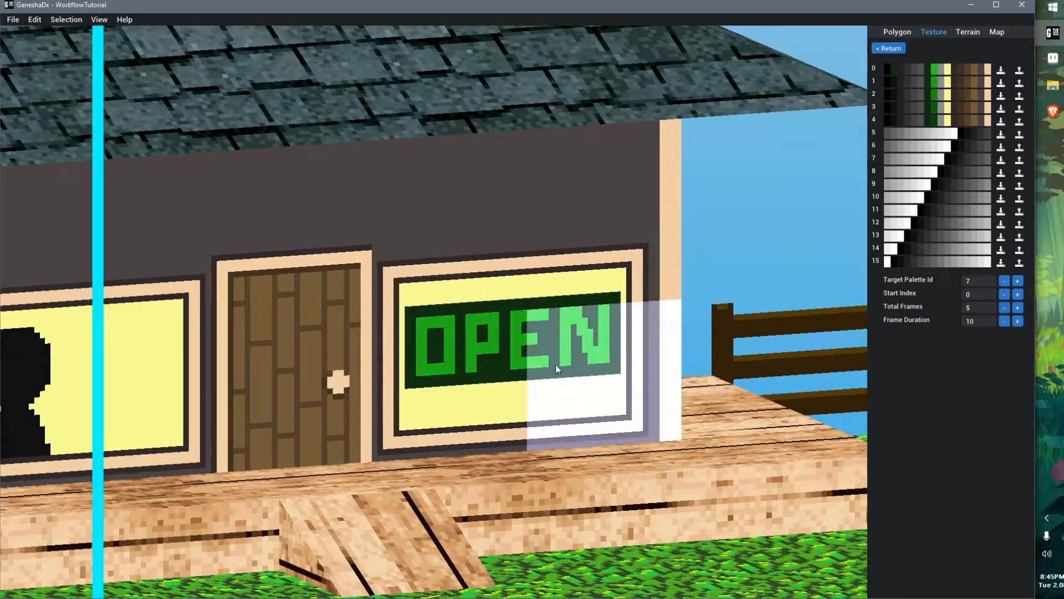
Inspect the sign background colour of palettes 3, 1 and 0 in the colour picker
click(929, 114)
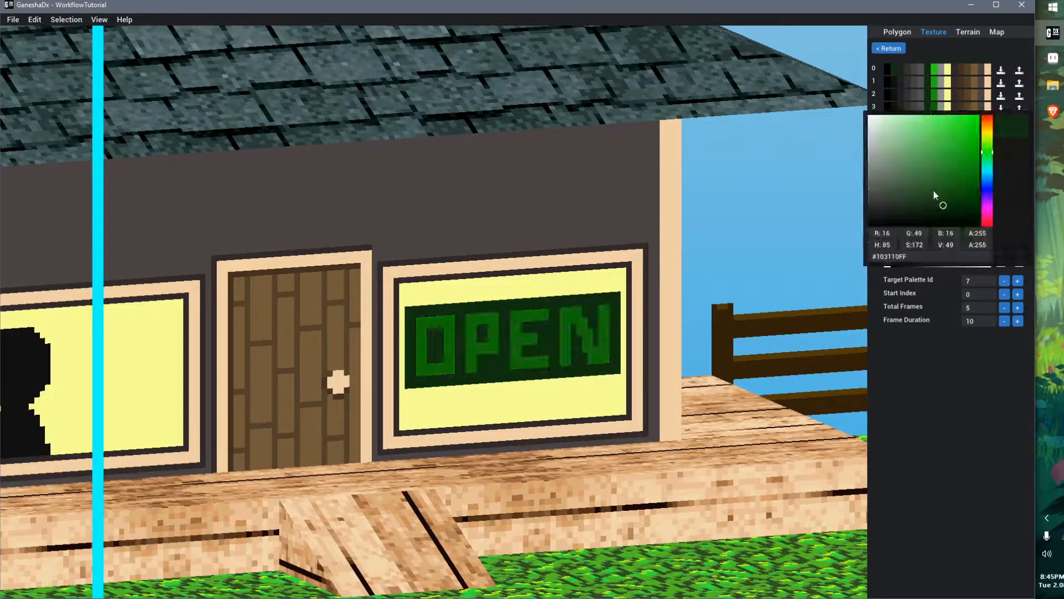
click(939, 365)
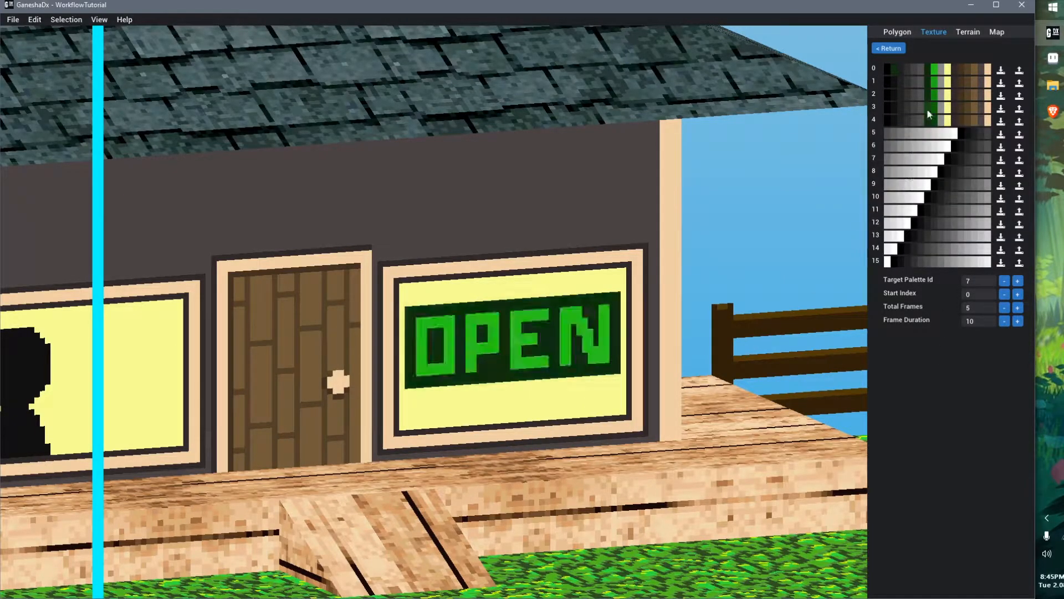
click(927, 111)
click(929, 382)
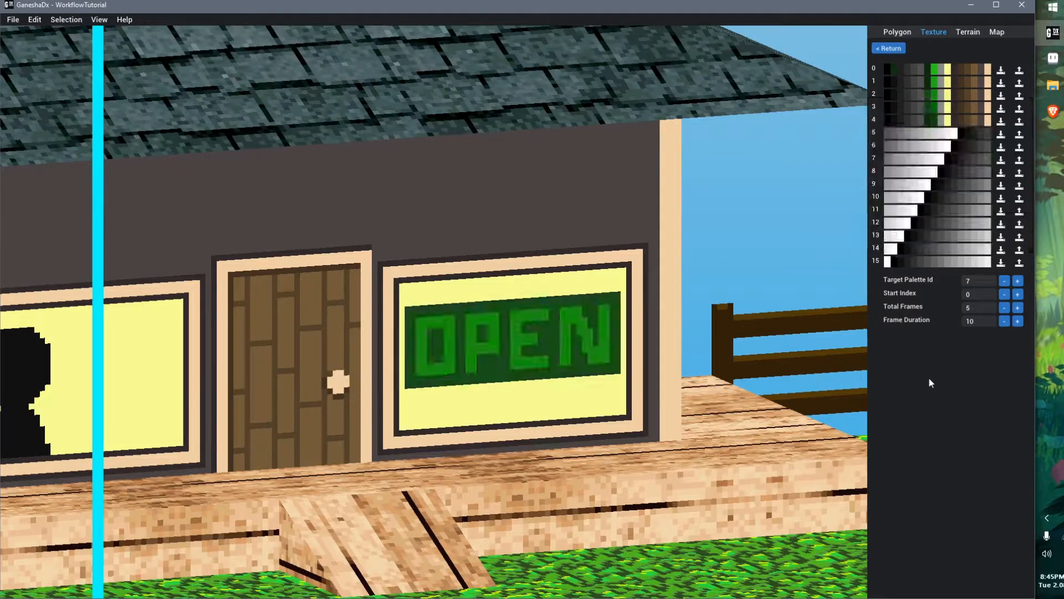
click(925, 87)
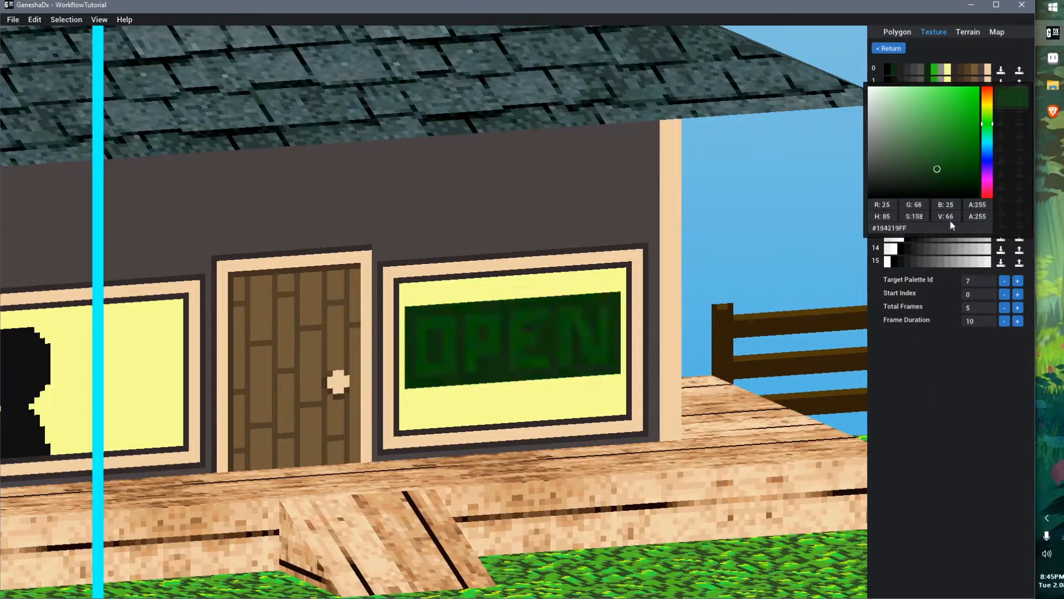
click(947, 317)
click(931, 86)
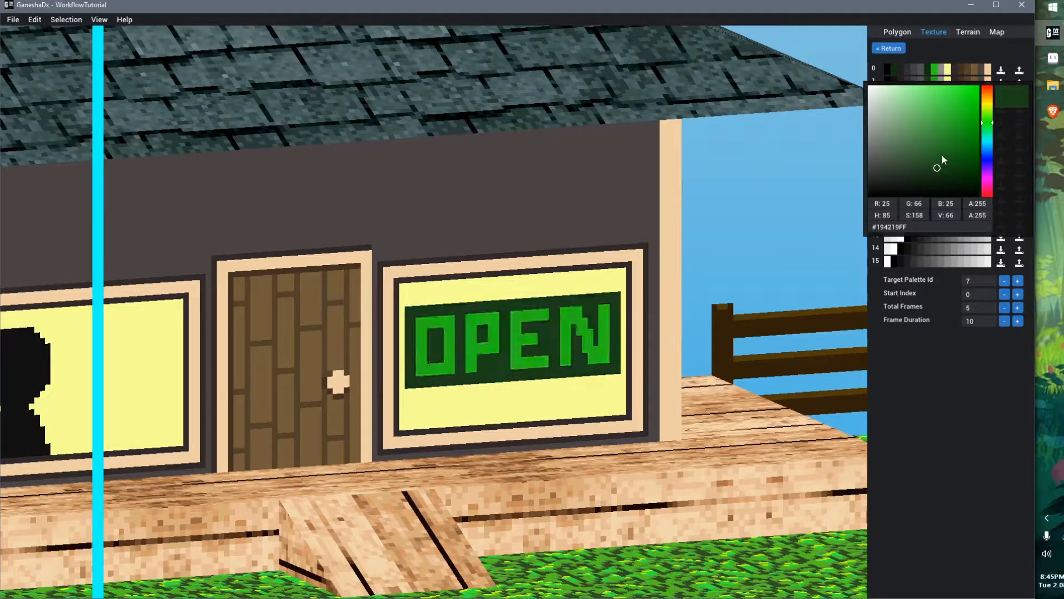
click(942, 362)
click(928, 71)
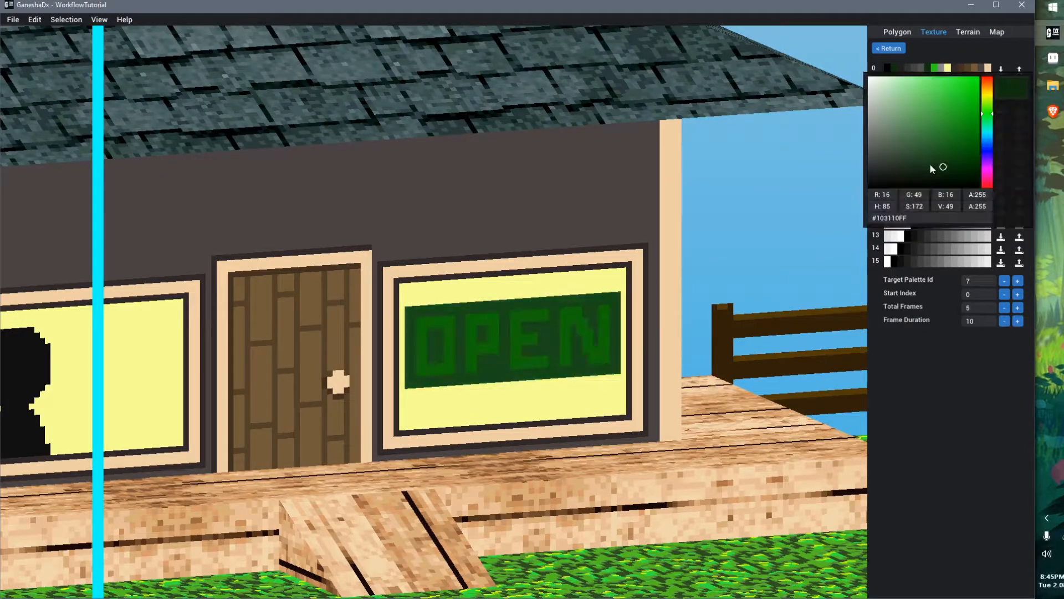
click(944, 141)
click(952, 398)
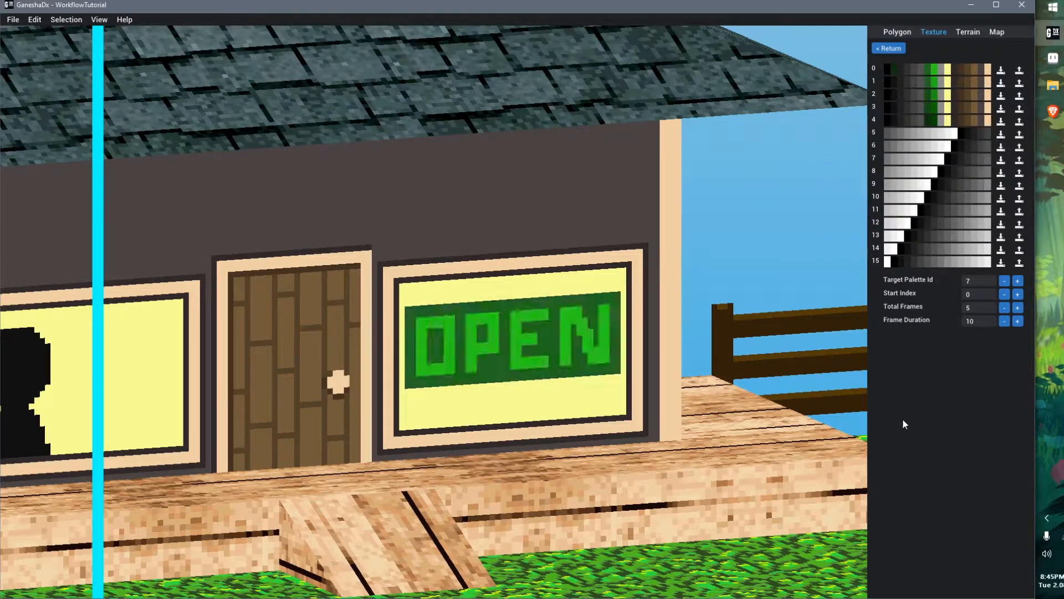
Add a second Palette Animation in animation slot 1 and open it for editing
scroll(675, 405, down, 5)
middle_drag(670, 441, 677, 446)
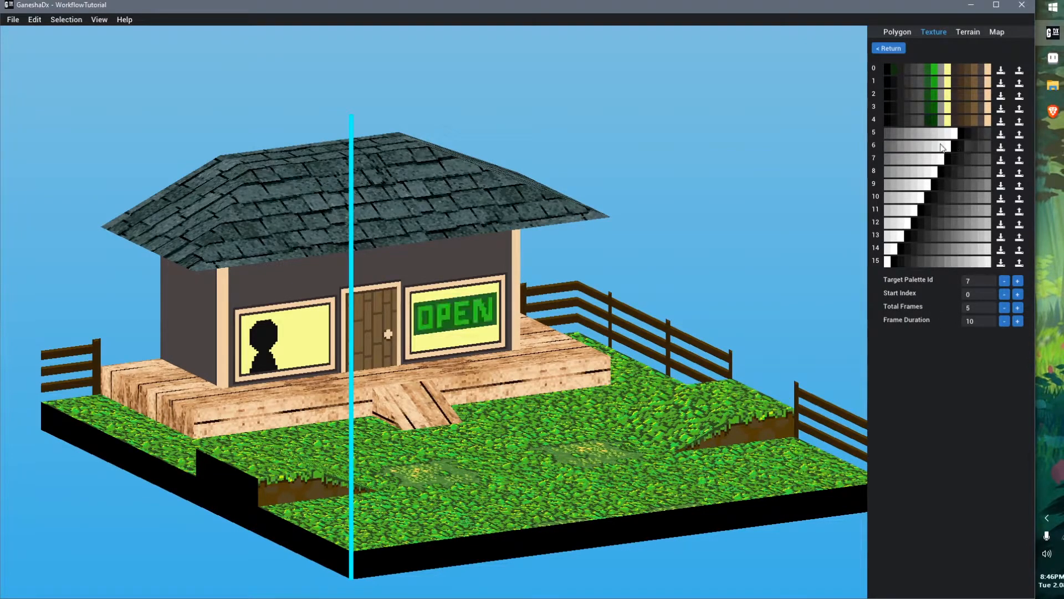
click(887, 49)
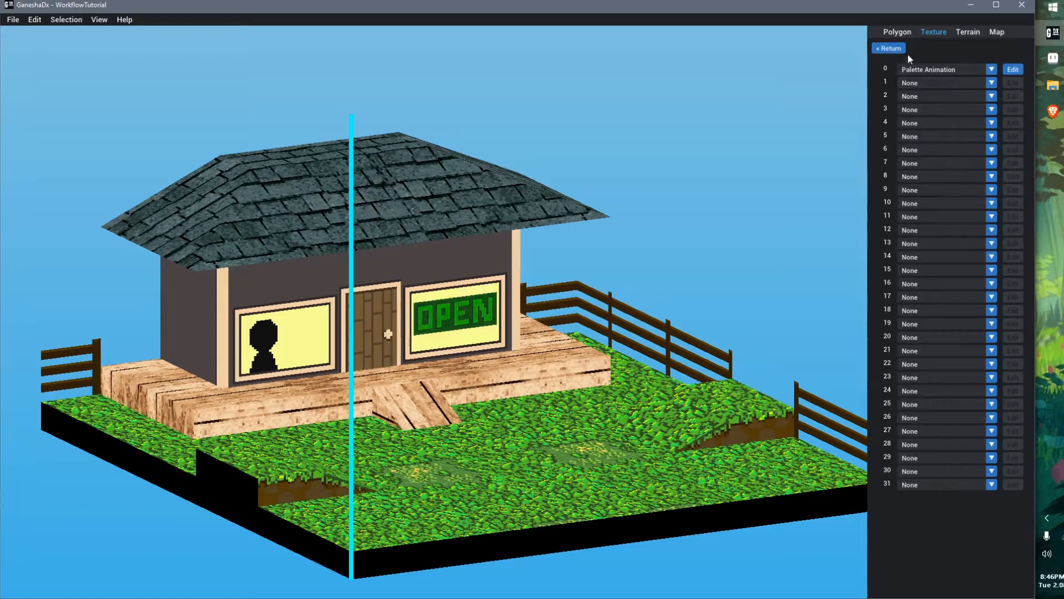
click(1013, 69)
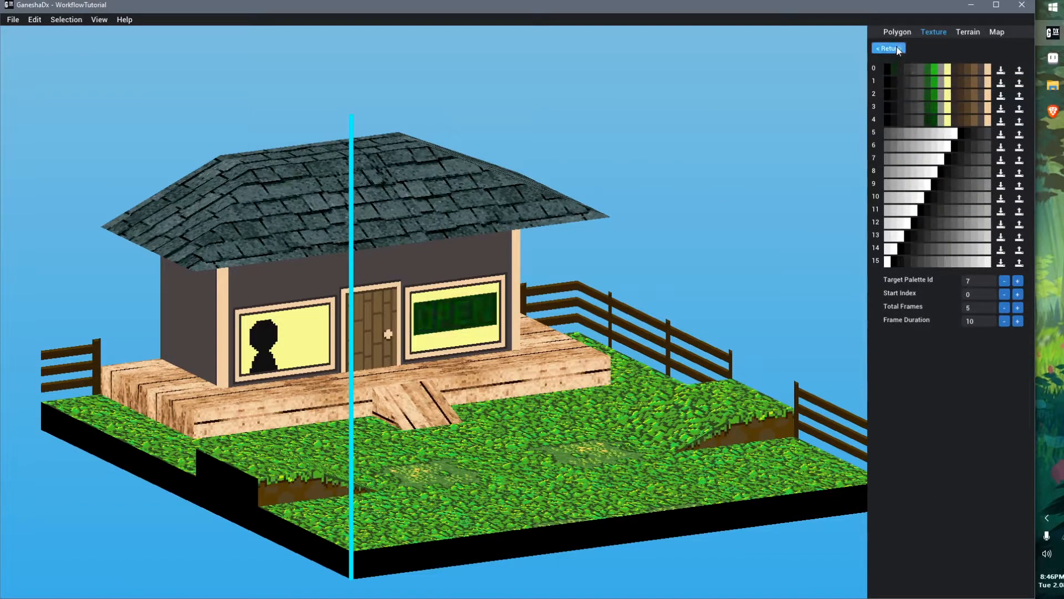
click(897, 49)
click(950, 83)
click(953, 104)
click(1013, 83)
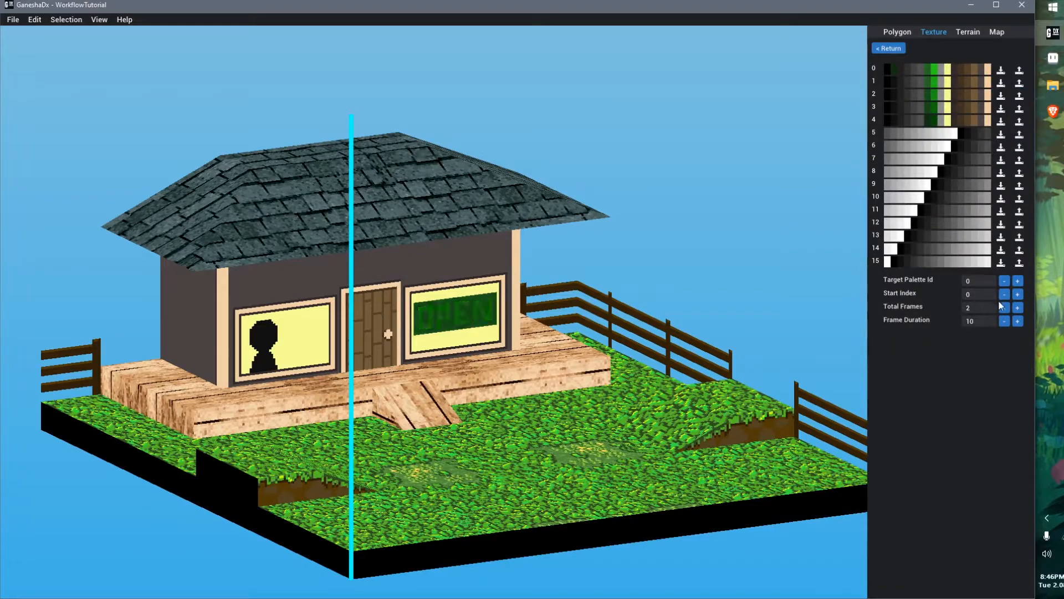
Set the second animation's target palette ID to 6
click(1017, 309)
click(1017, 308)
click(1017, 308)
click(1017, 309)
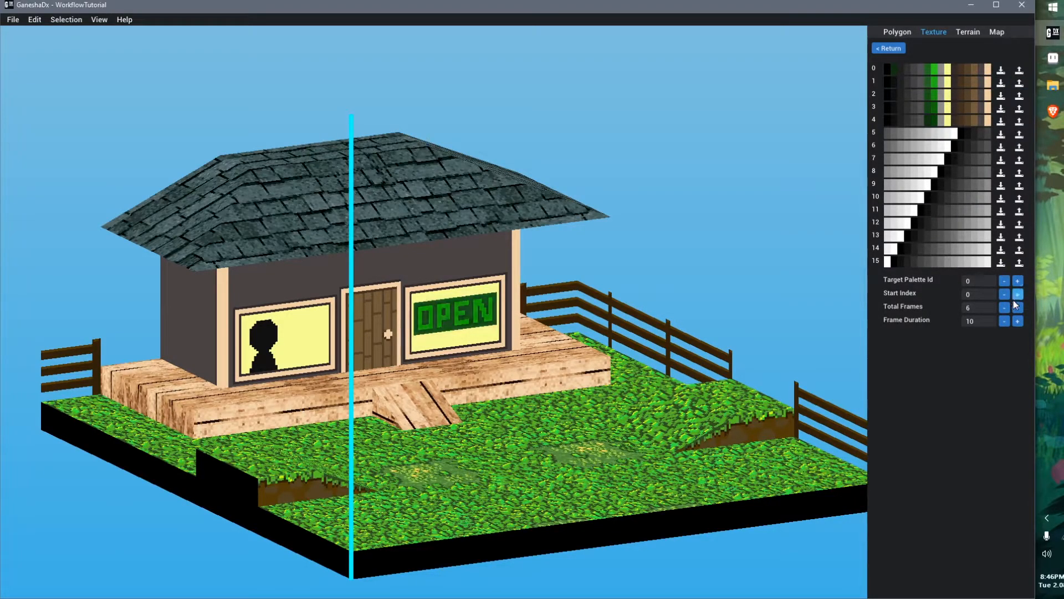
click(1018, 281)
click(1018, 281)
click(1018, 282)
click(1017, 282)
click(1017, 282)
click(1017, 282)
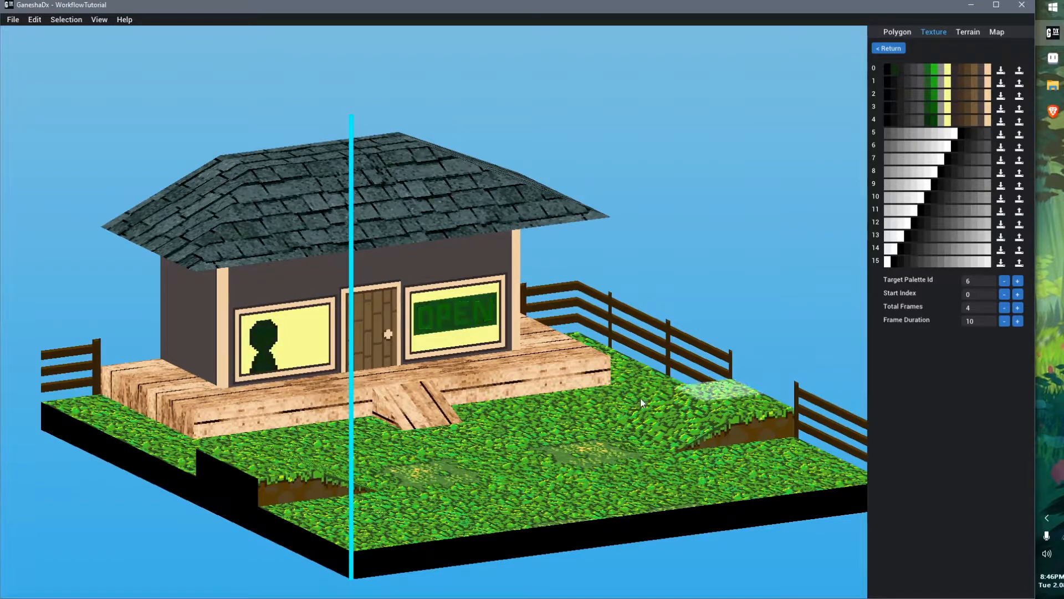
scroll(362, 324, up, 3)
scroll(362, 325, up, 3)
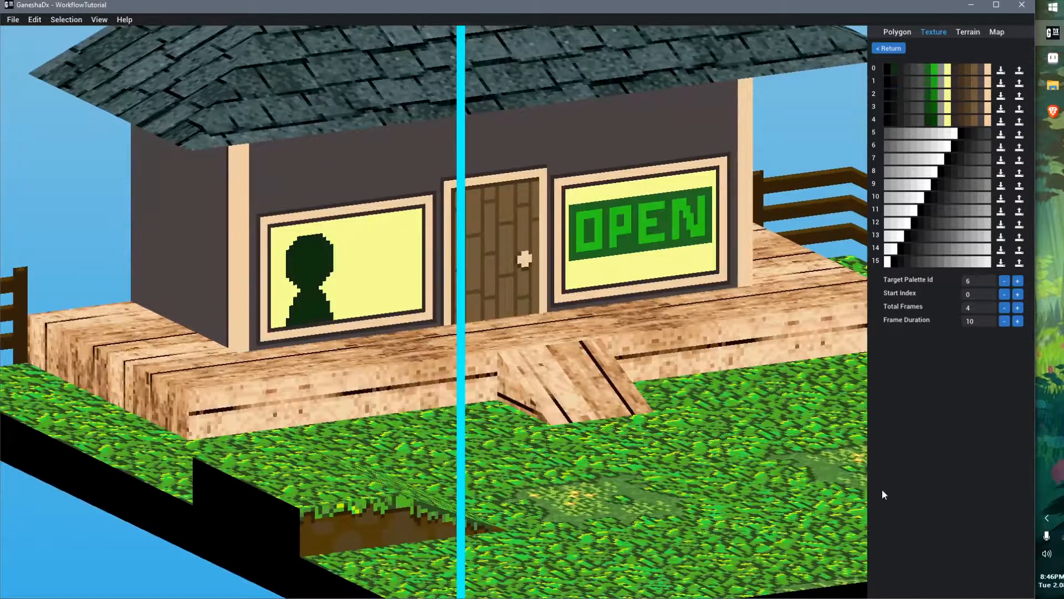
Set the start index to 5 and the total frames to 2
click(1018, 294)
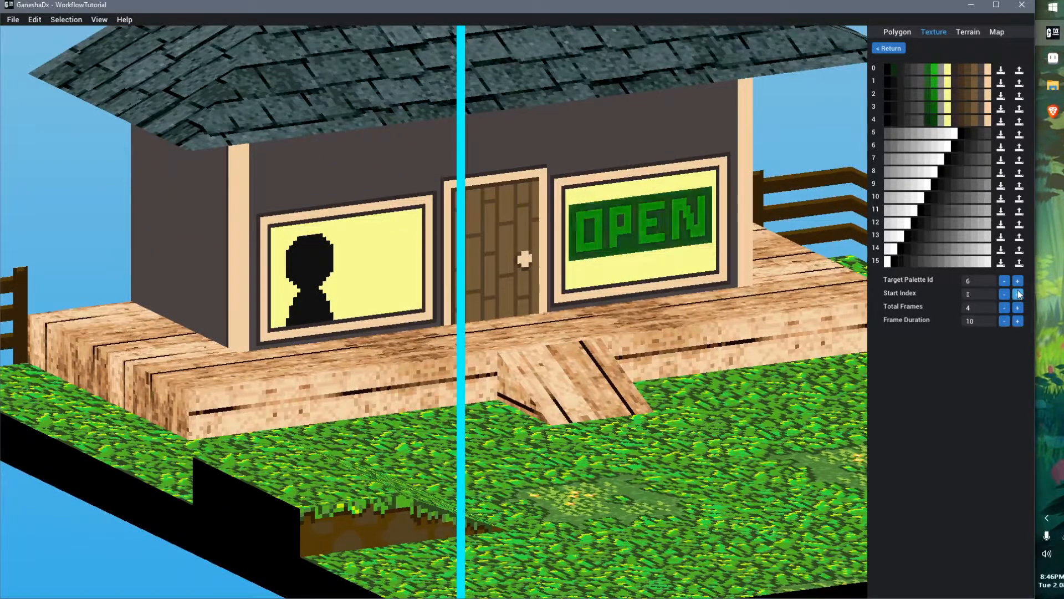
click(1018, 293)
click(1018, 294)
click(1018, 294)
click(1018, 294)
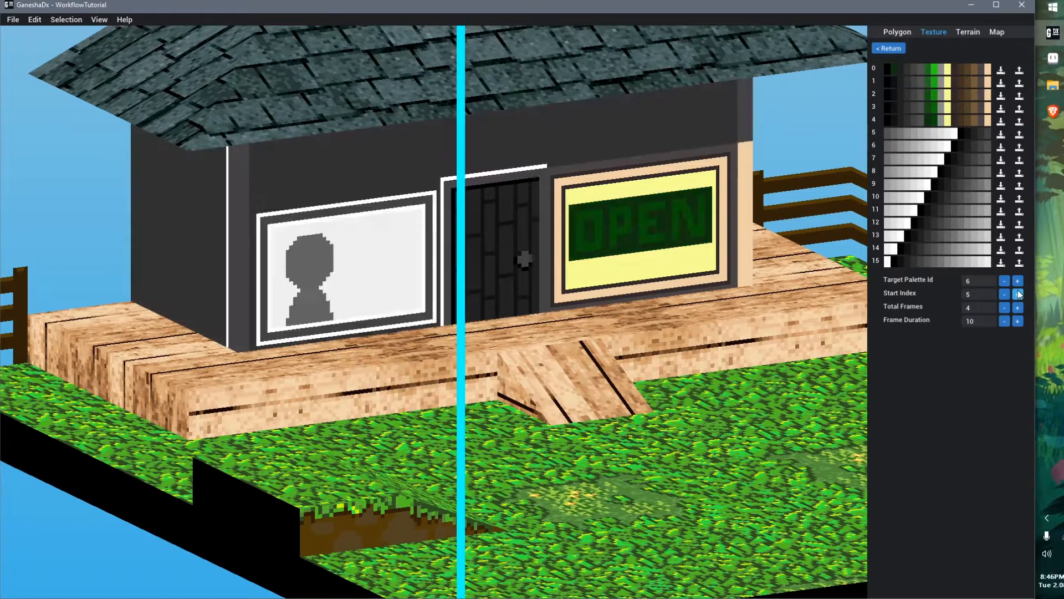
click(1005, 308)
click(1004, 308)
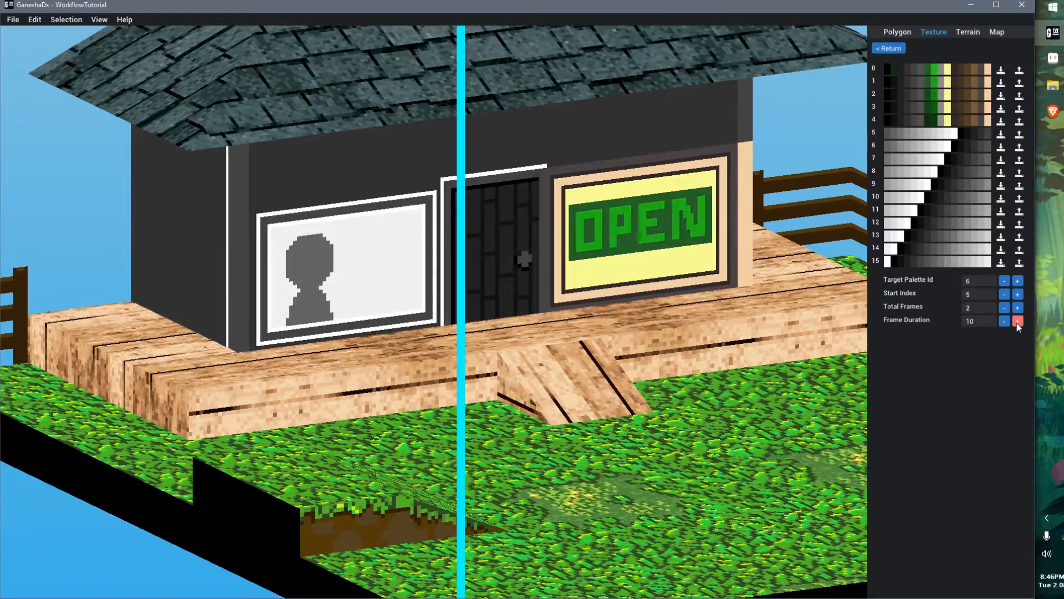
Set the frame duration to 45
click(1016, 323)
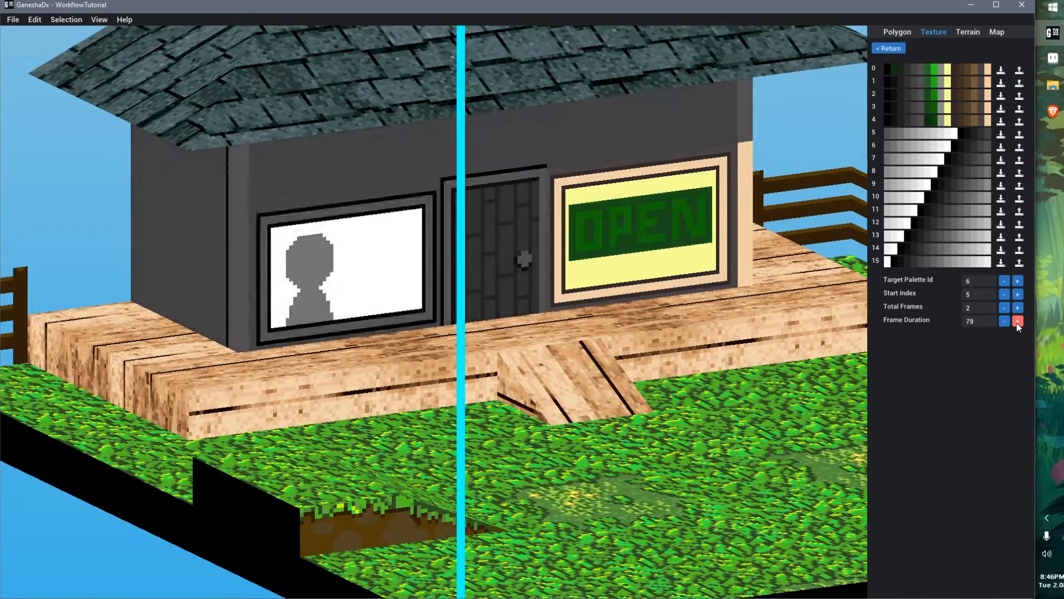
middle_drag(638, 431, 571, 426)
double_click(981, 325)
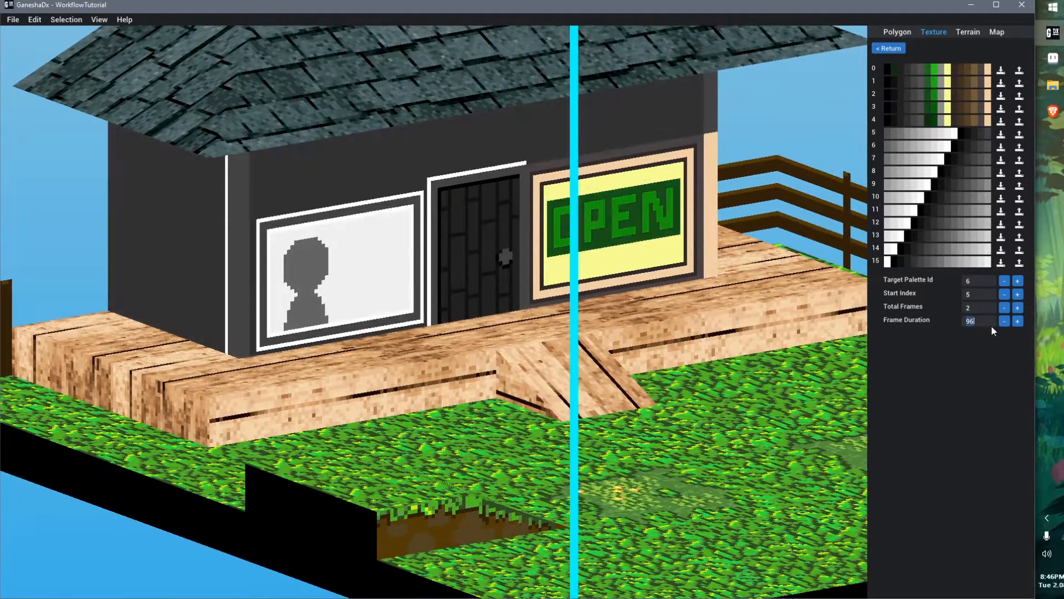
text(45)
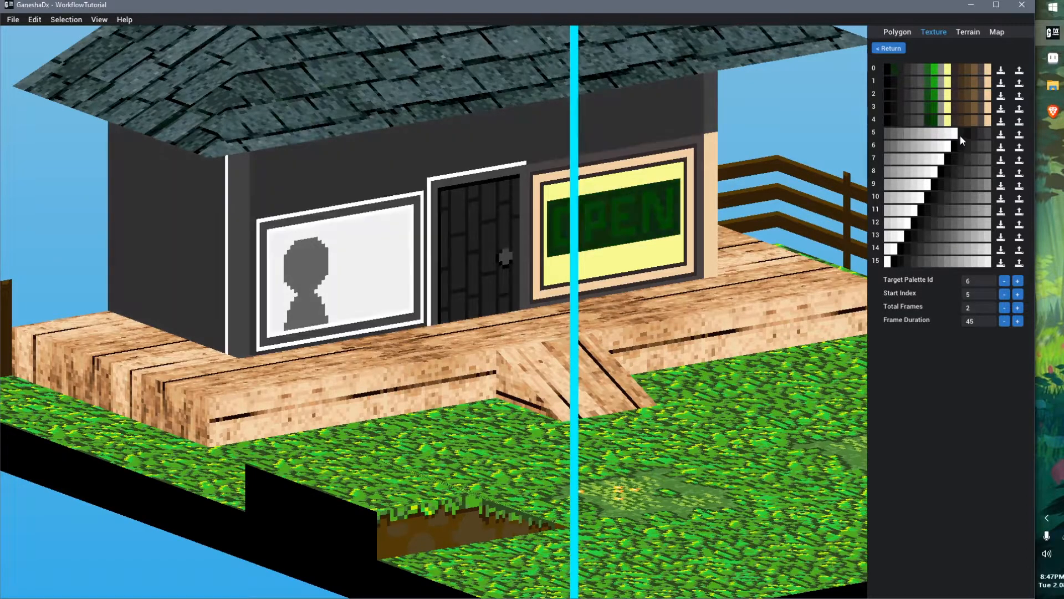
Colour palette 5's door swatch red #CE1919FF
click(967, 134)
click(930, 178)
click(966, 161)
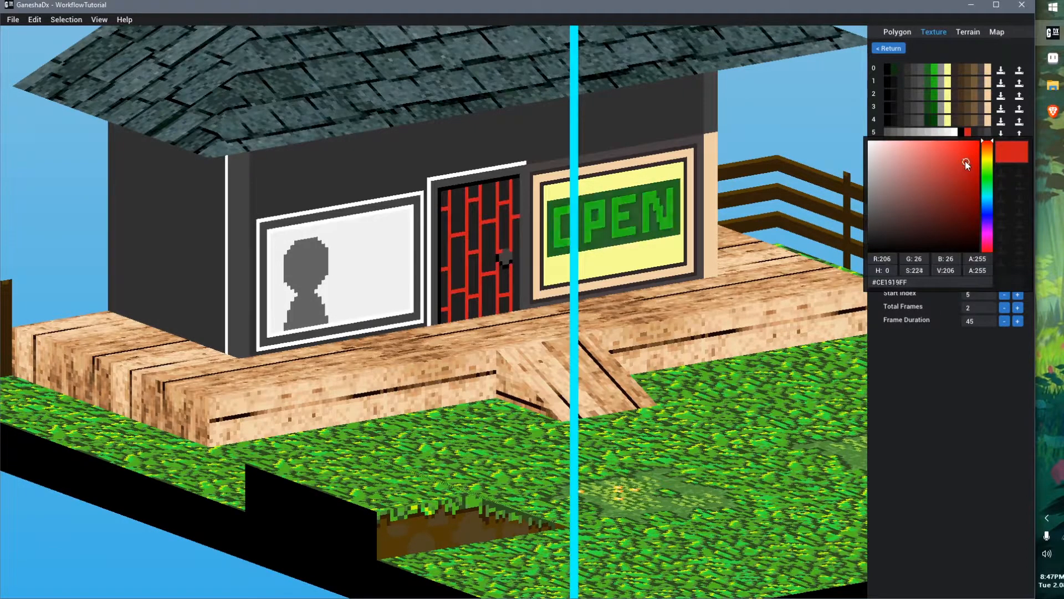
click(897, 403)
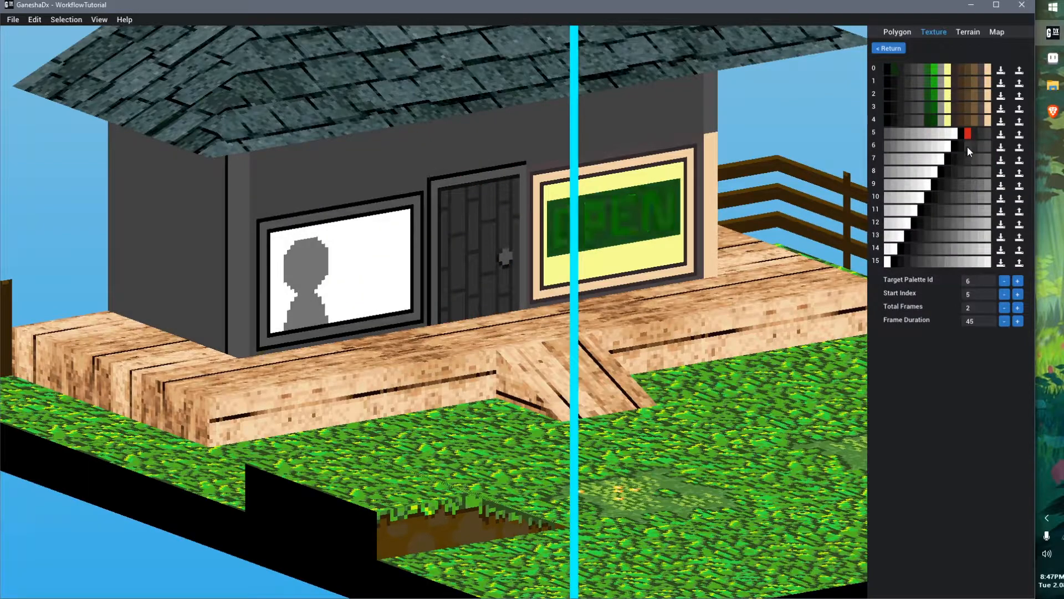
Colour palette 6's door swatch blue
click(967, 145)
click(966, 145)
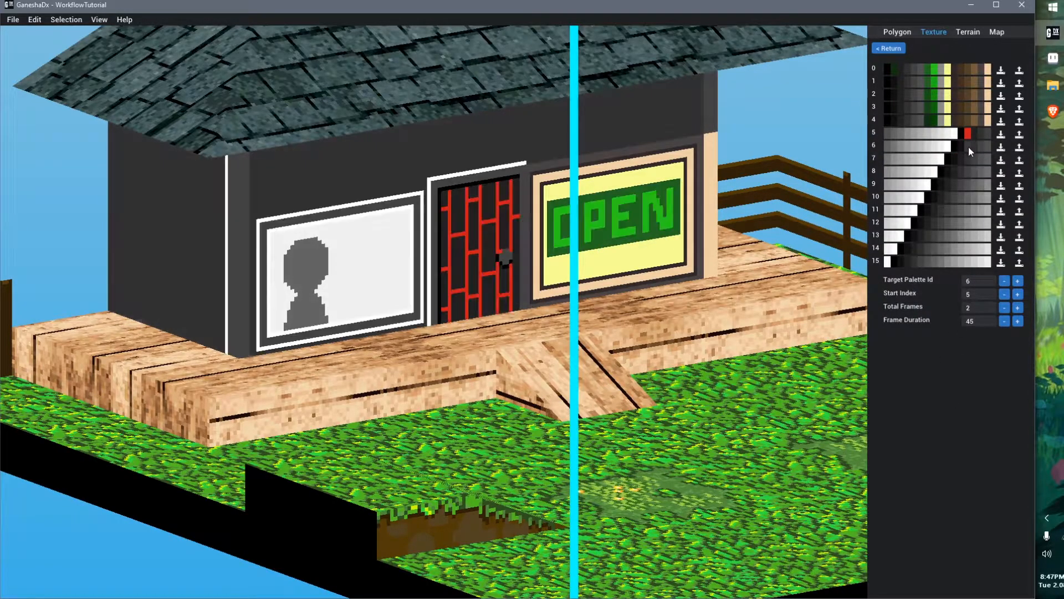
click(966, 146)
click(963, 184)
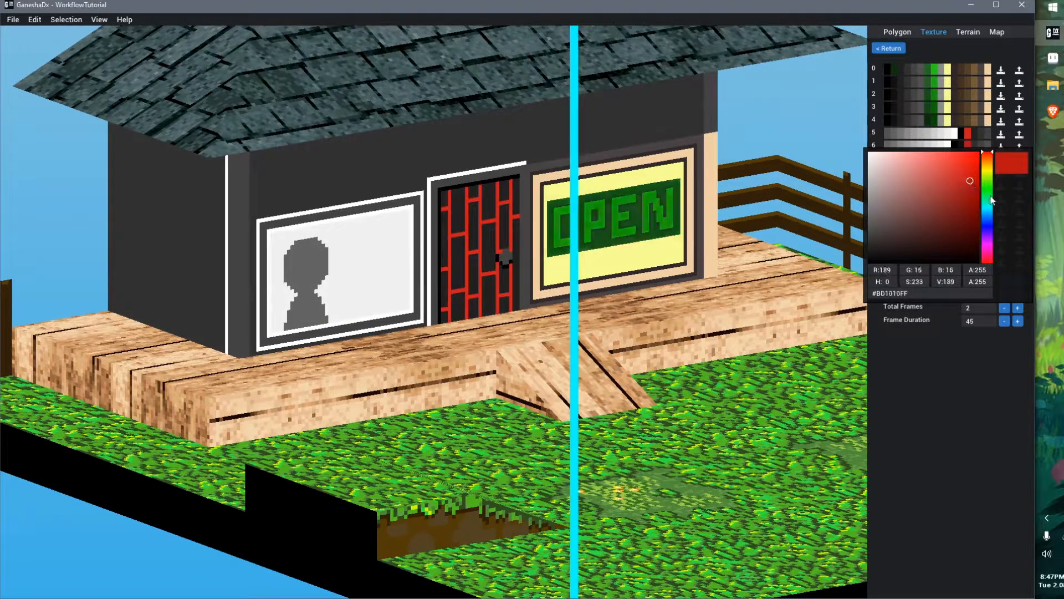
click(990, 192)
click(929, 433)
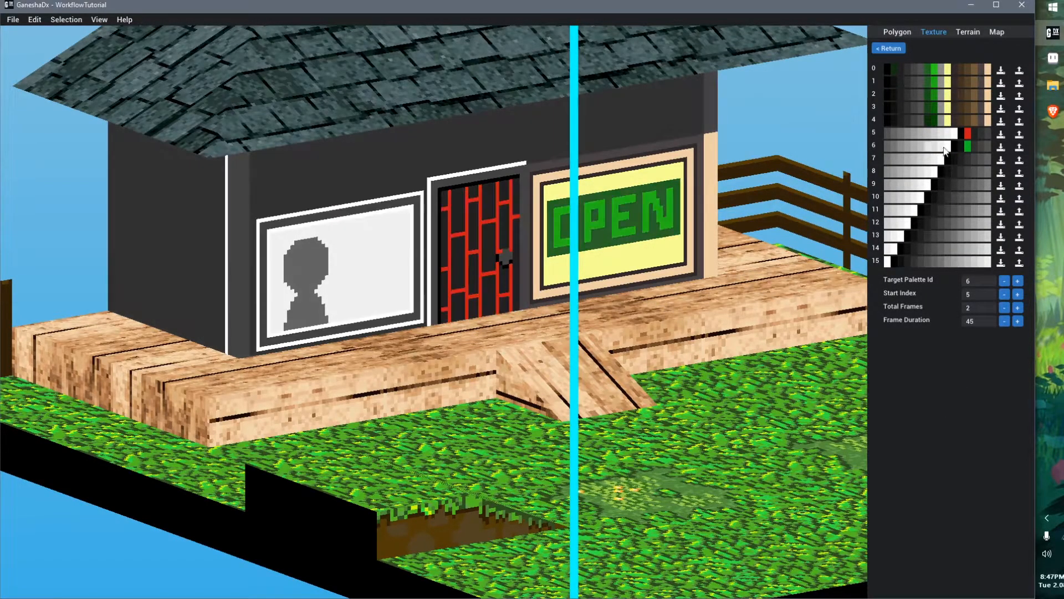
click(967, 146)
click(990, 216)
click(971, 152)
click(936, 409)
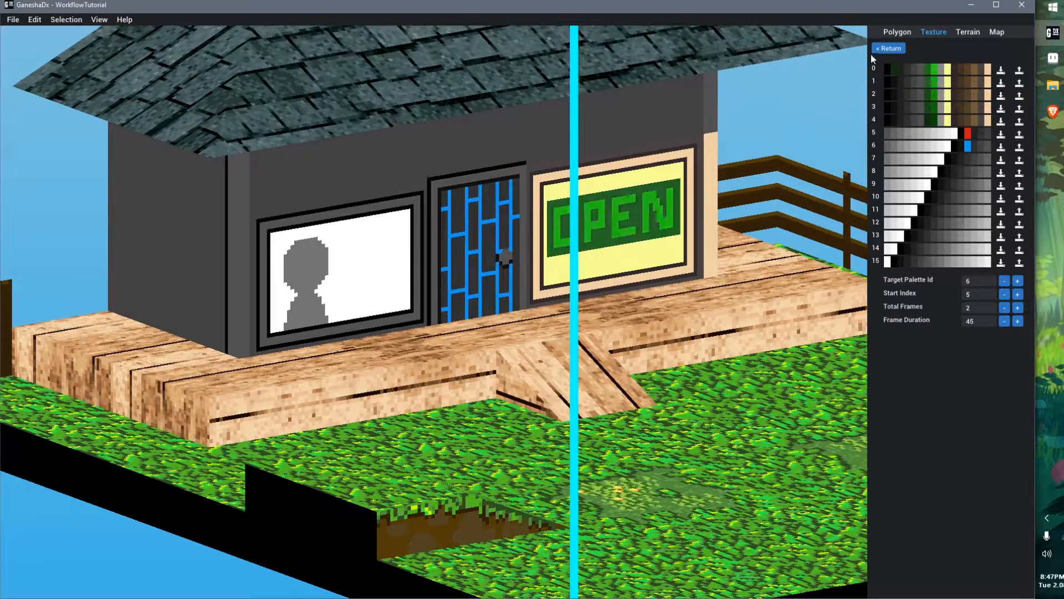
Select the polygon of the silhouette window left of the door
click(360, 242)
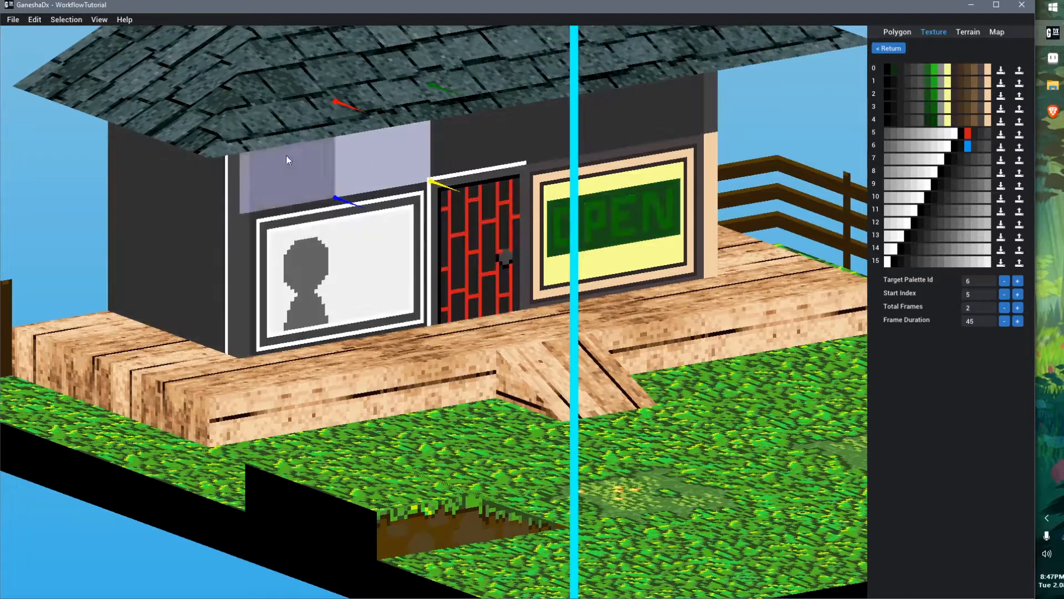
click(300, 308)
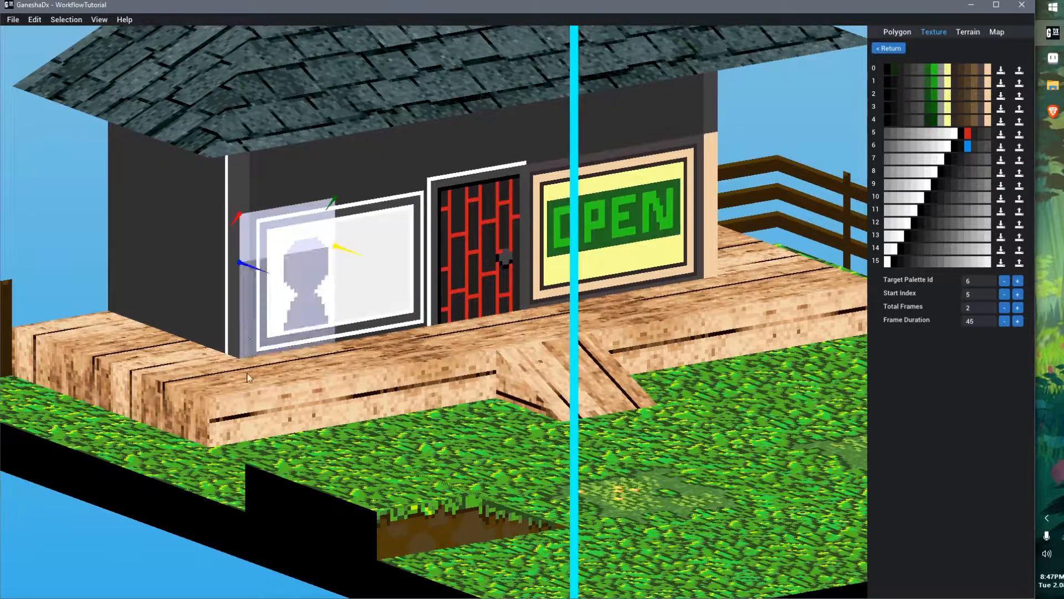
click(301, 308)
click(380, 263)
click(358, 222)
click(317, 219)
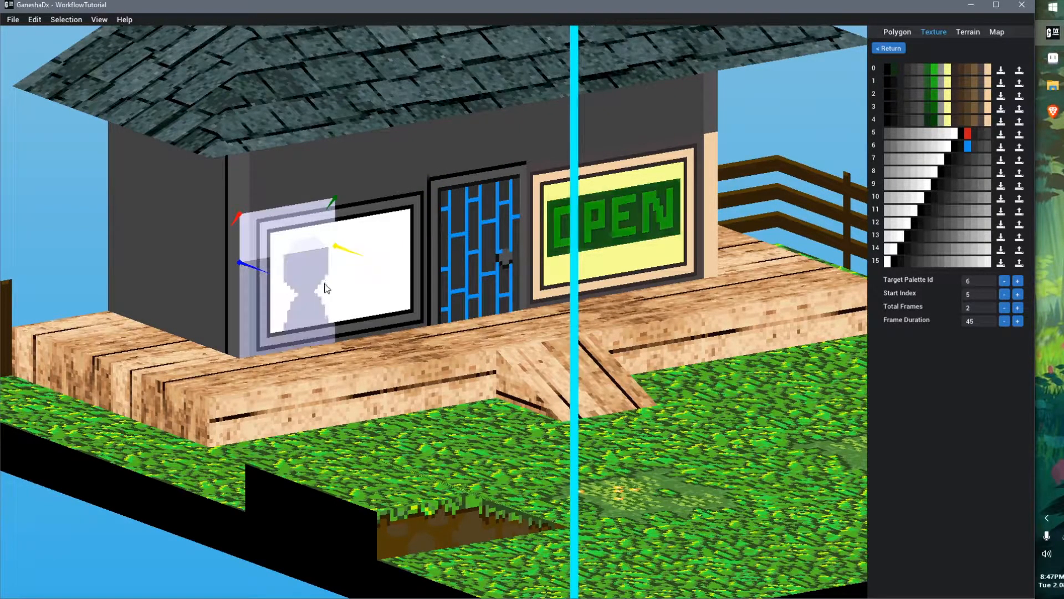
click(325, 288)
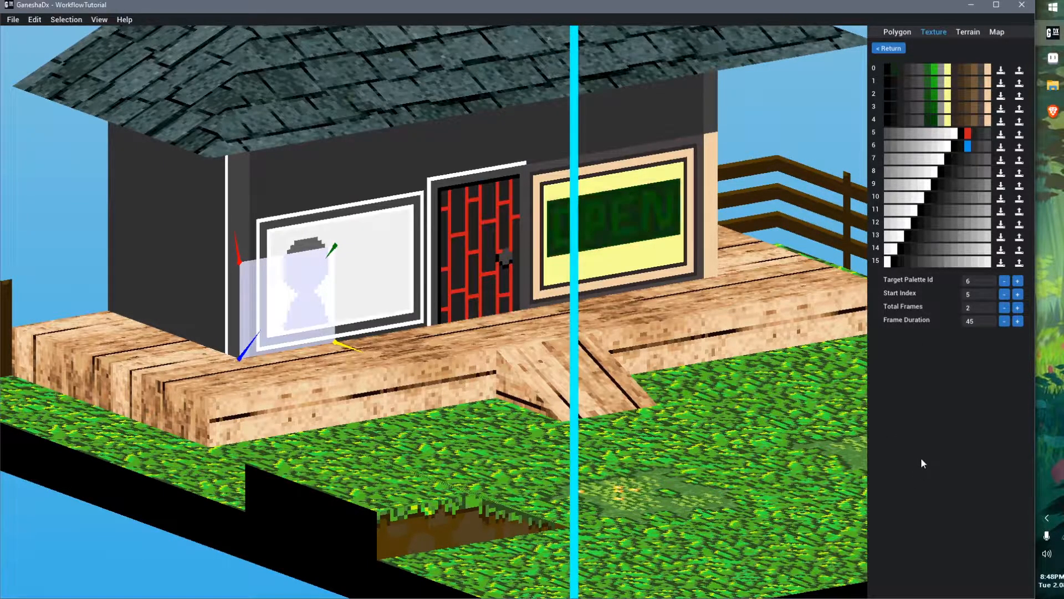
Remove the animation from slot 1 by setting it to None
click(887, 49)
click(946, 83)
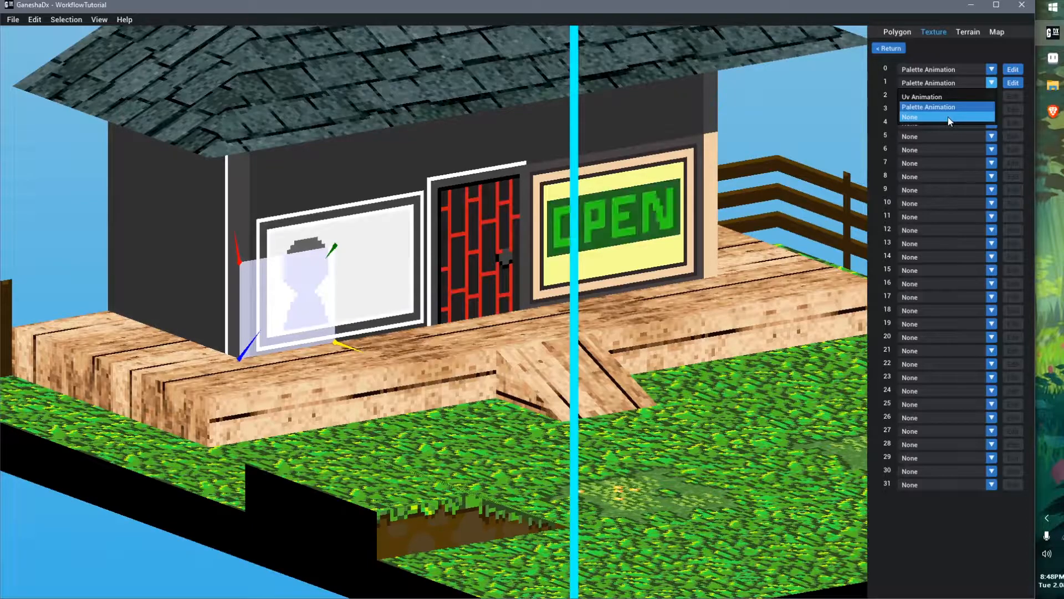
click(948, 118)
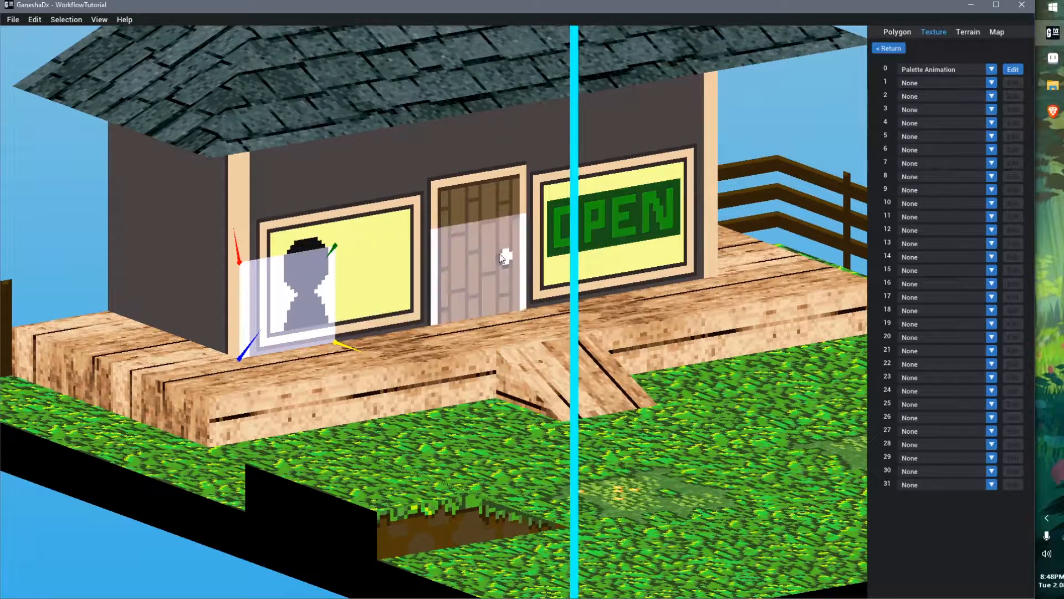
Add a Uv Animation in slot 1 and open it for editing
click(803, 121)
middle_drag(570, 243, 531, 239)
scroll(437, 250, up, 3)
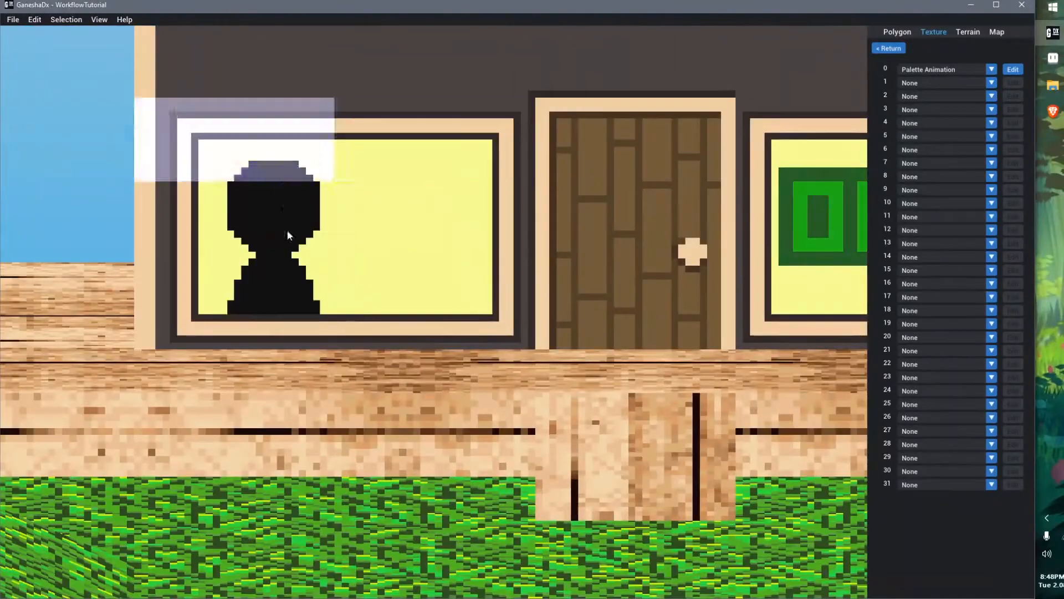
click(957, 82)
click(953, 97)
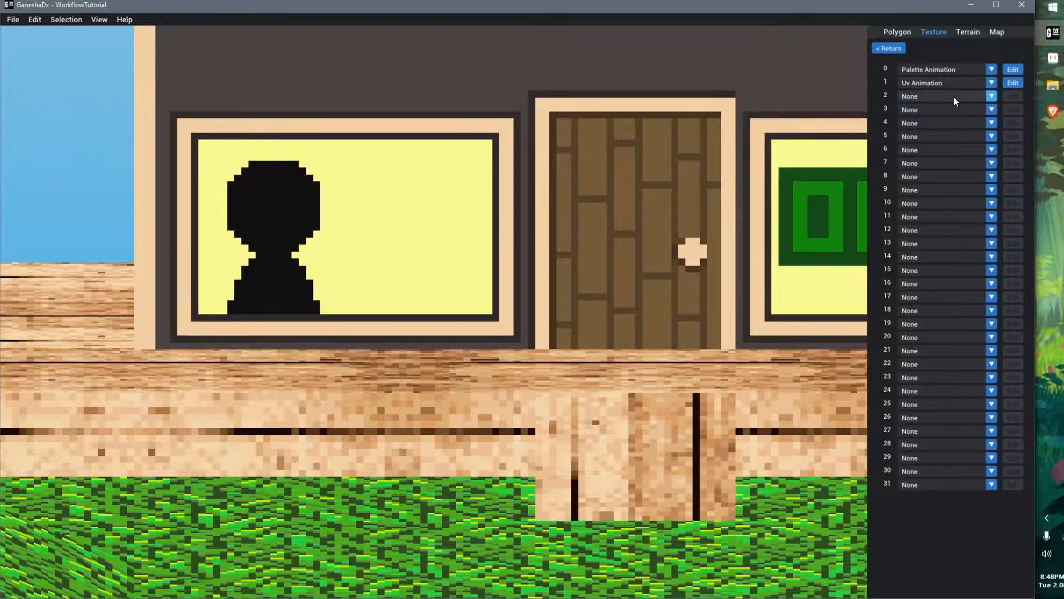
click(1009, 83)
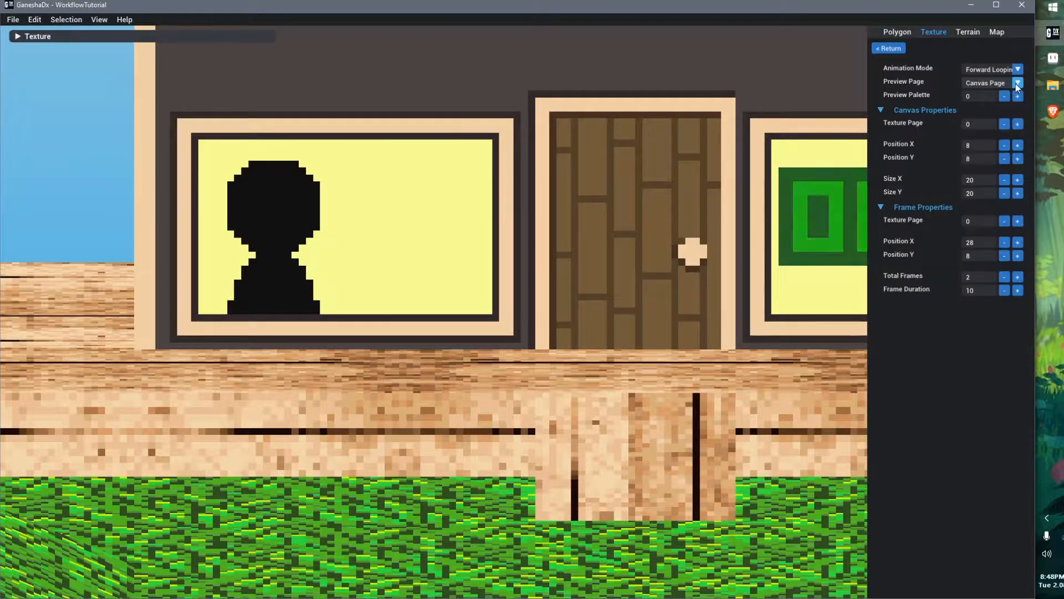
Expand the Texture preview window, resize it and move it to the lower-left of the viewport
double_click(122, 35)
drag(104, 91, 596, 261)
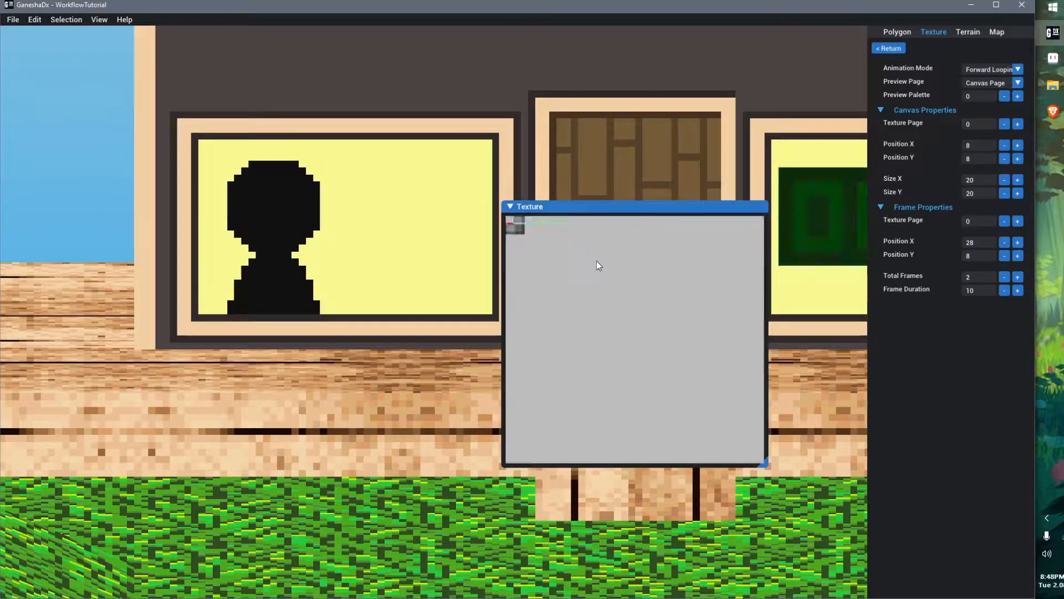
drag(613, 211, 174, 339)
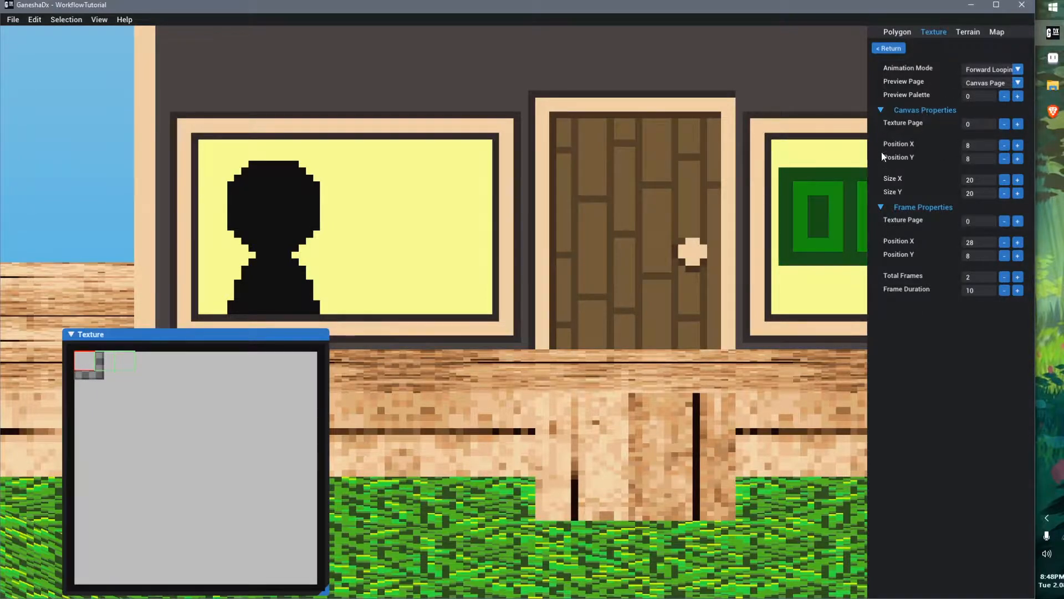
middle_drag(563, 305, 599, 286)
scroll(518, 275, down, 2)
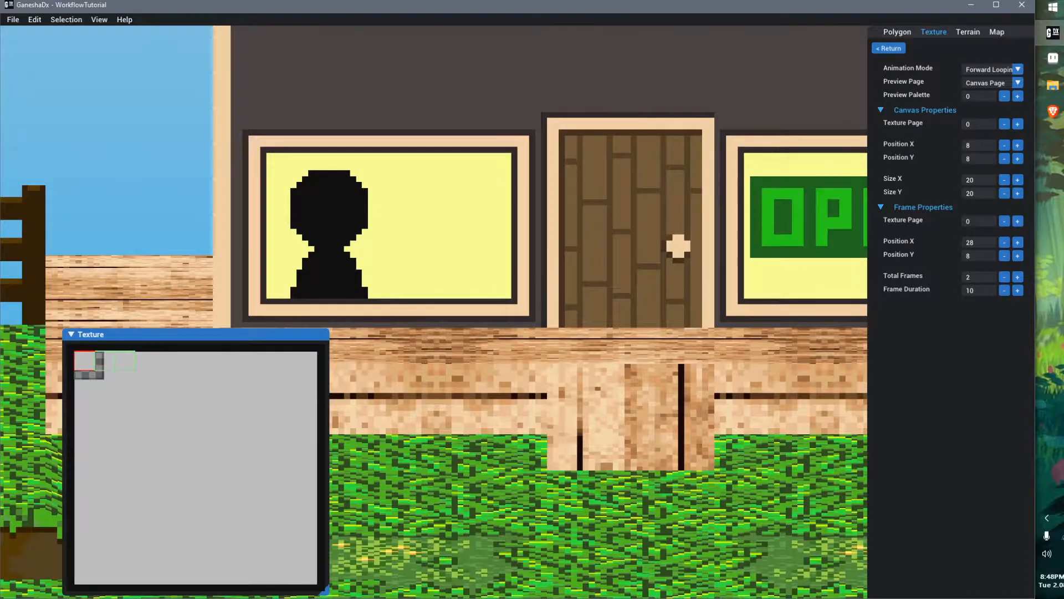
Switch to Aseprite and fill a square selection on the texture canvas with dark grey
click(1051, 60)
middle_drag(505, 239, 515, 208)
scroll(515, 207, down, 10)
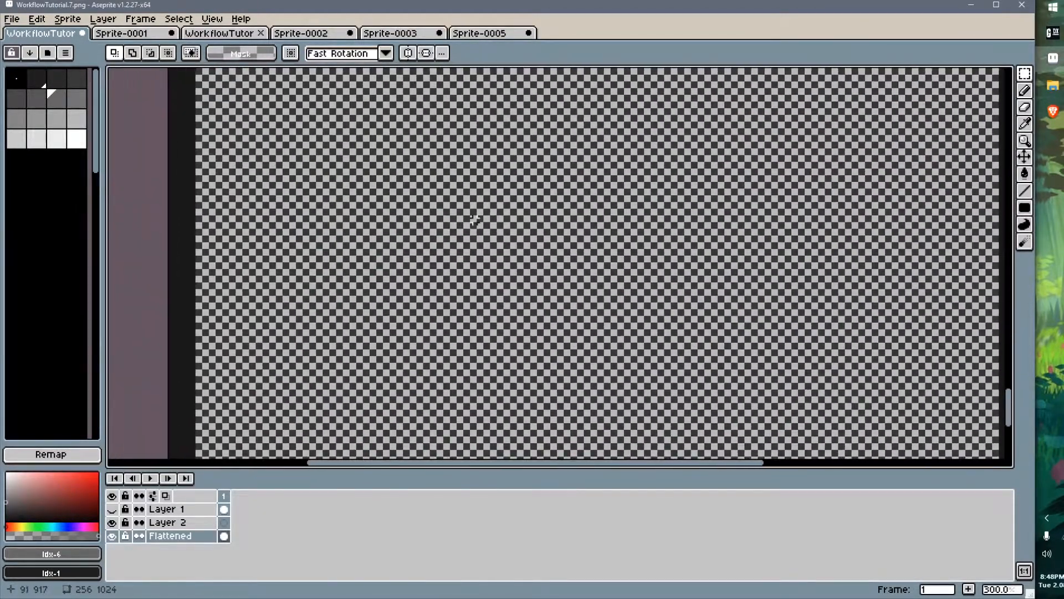
scroll(411, 226, up, 1)
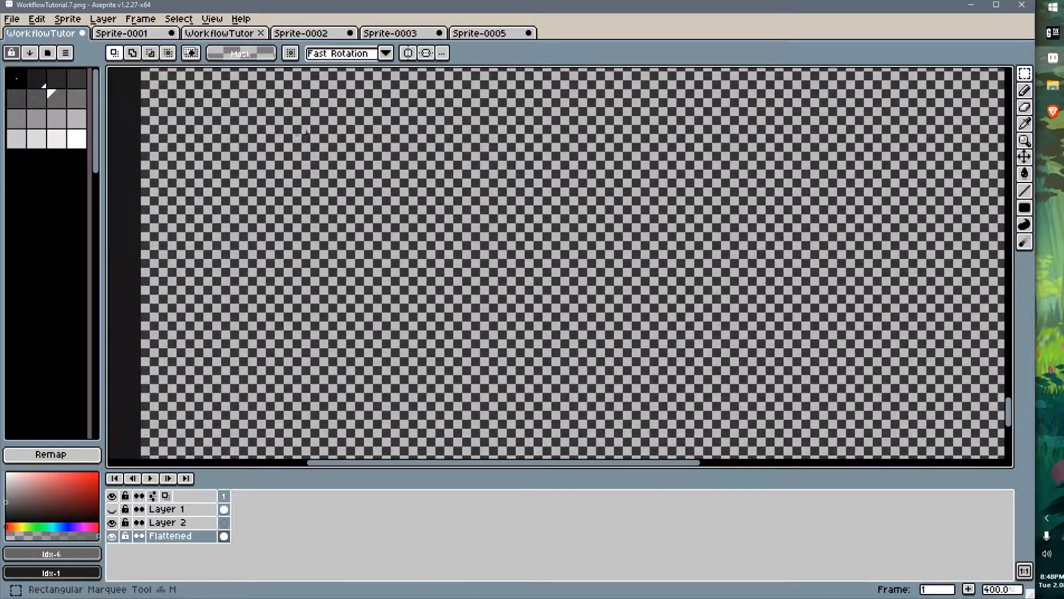
click(57, 78)
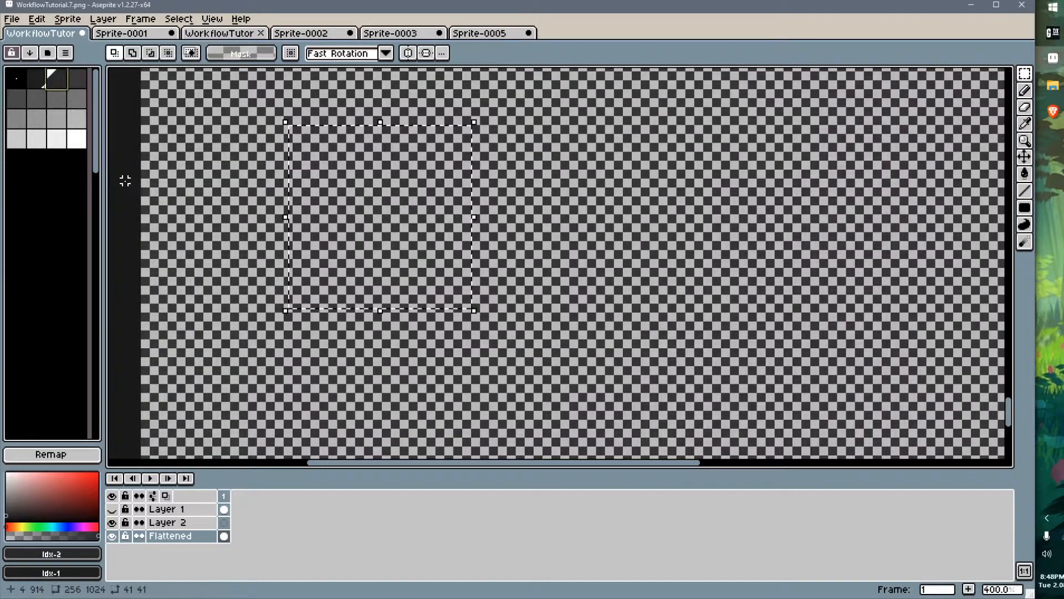
key(f)
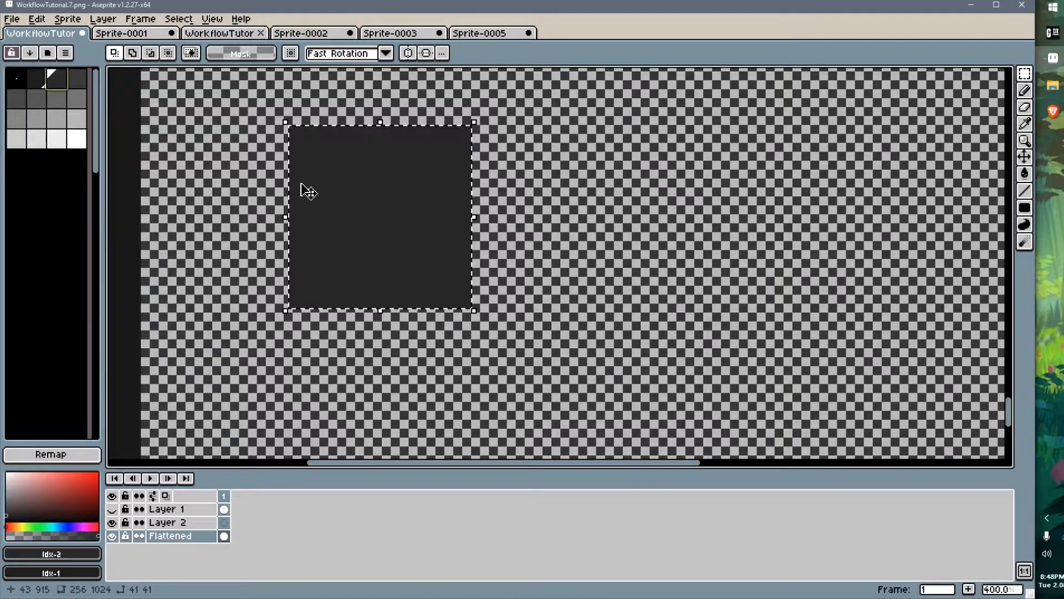
Fill an adjacent square with mid grey and duplicate it to the right
drag(472, 305, 647, 122)
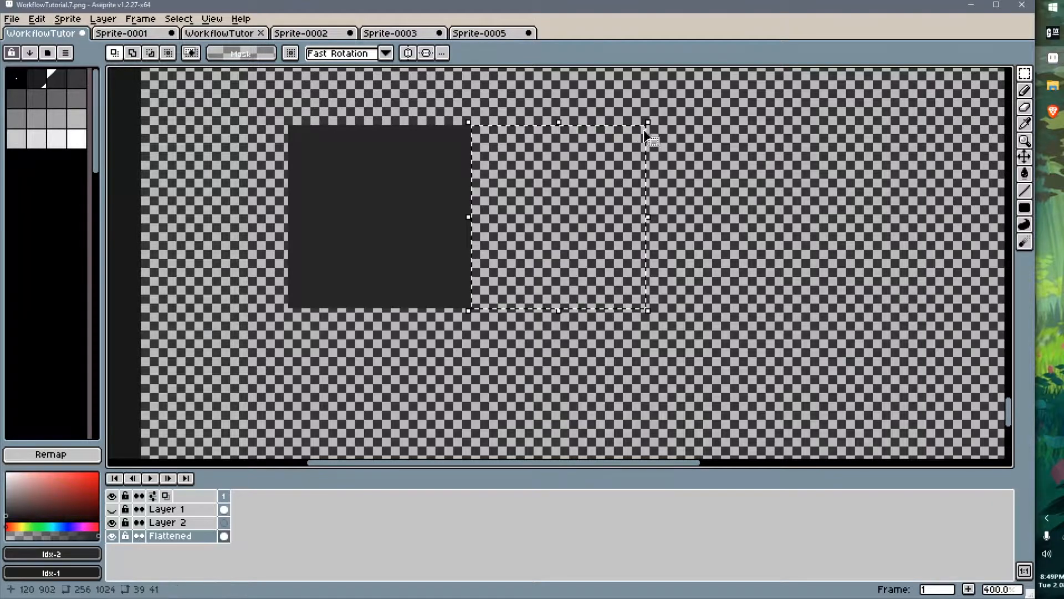
click(76, 98)
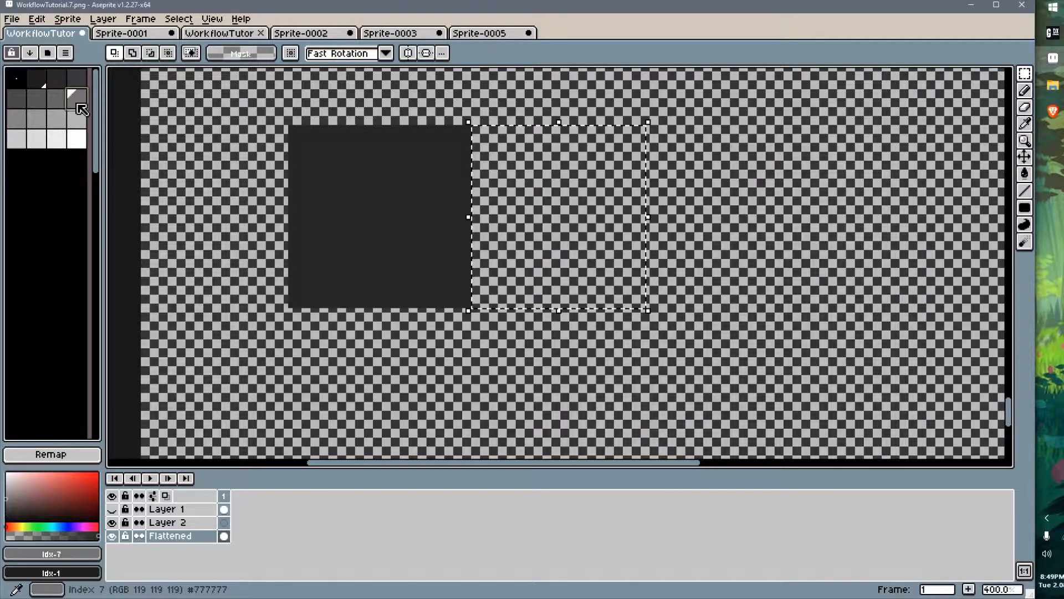
key(f)
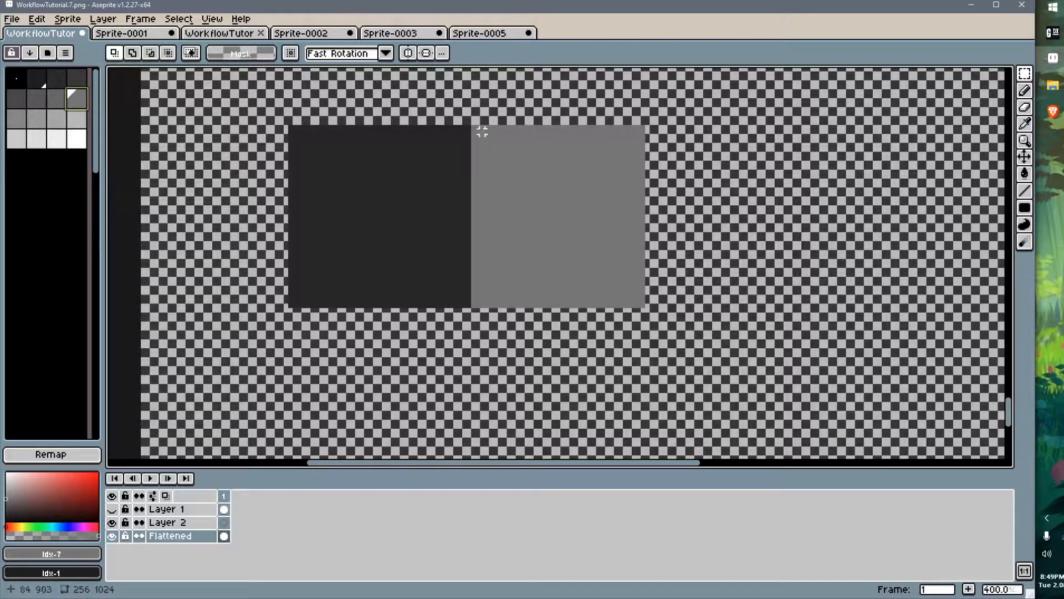
drag(476, 126, 642, 305)
ctrl+drag(559, 264, 733, 264)
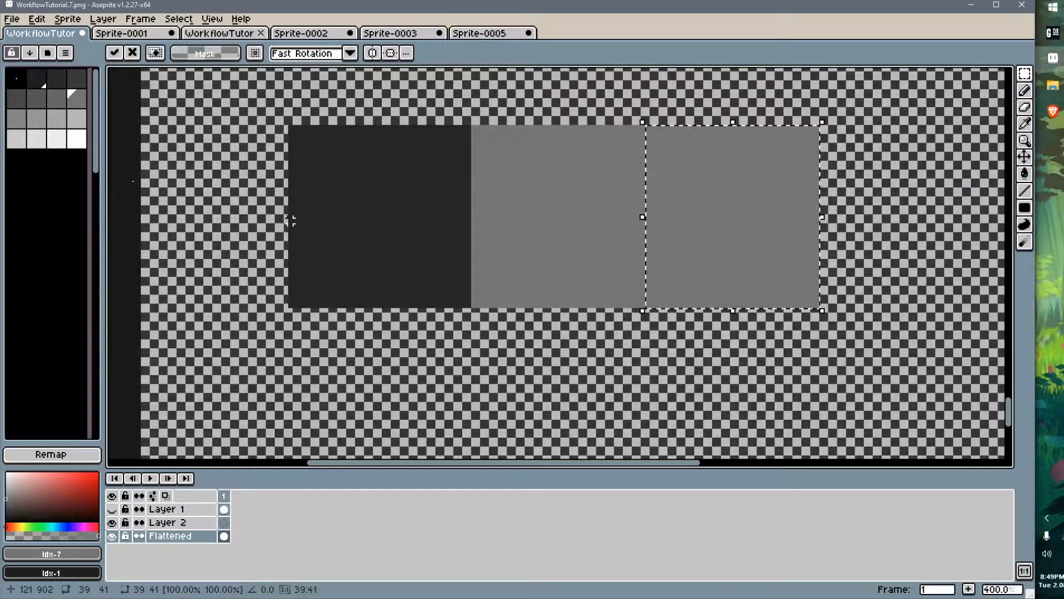
Recolour the third square a lighter grey and try rearranging the grey squares
click(38, 117)
middle_drag(608, 310, 617, 311)
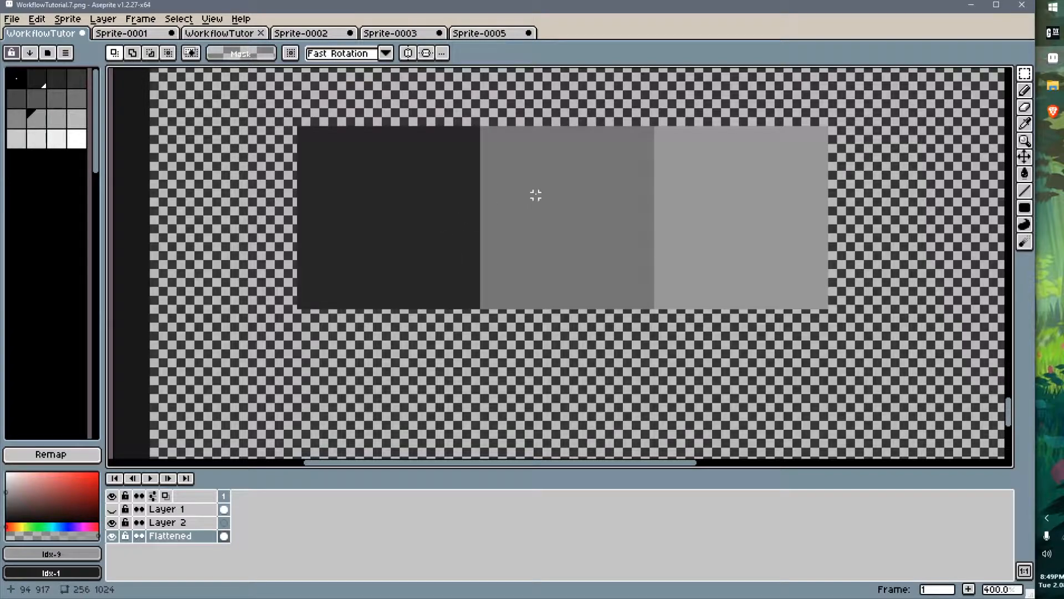
drag(562, 189, 502, 281)
drag(304, 131, 415, 249)
drag(562, 213, 628, 287)
drag(665, 145, 830, 298)
drag(486, 137, 649, 302)
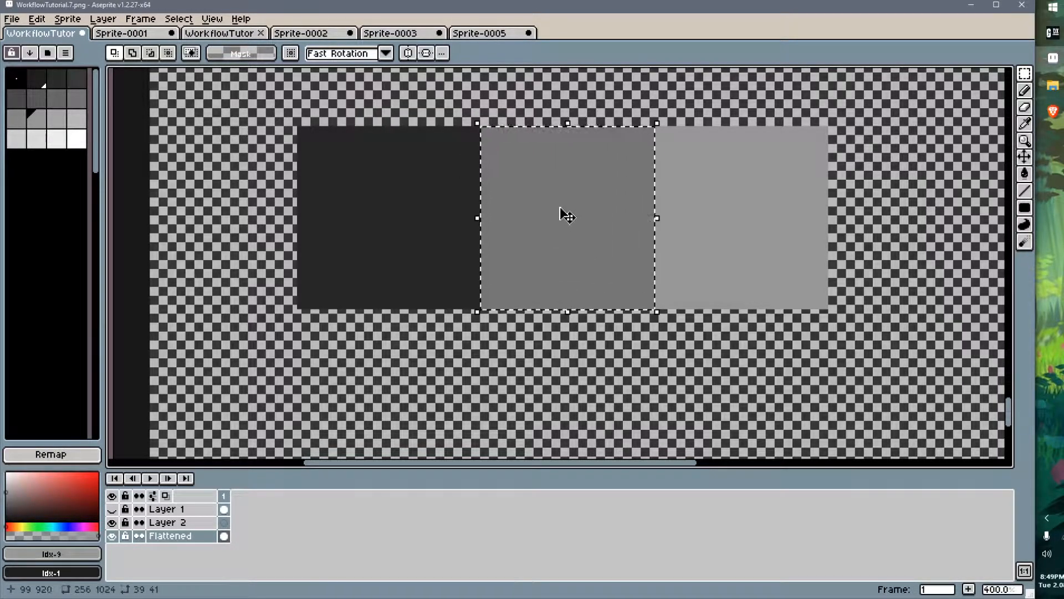
drag(585, 188, 400, 198)
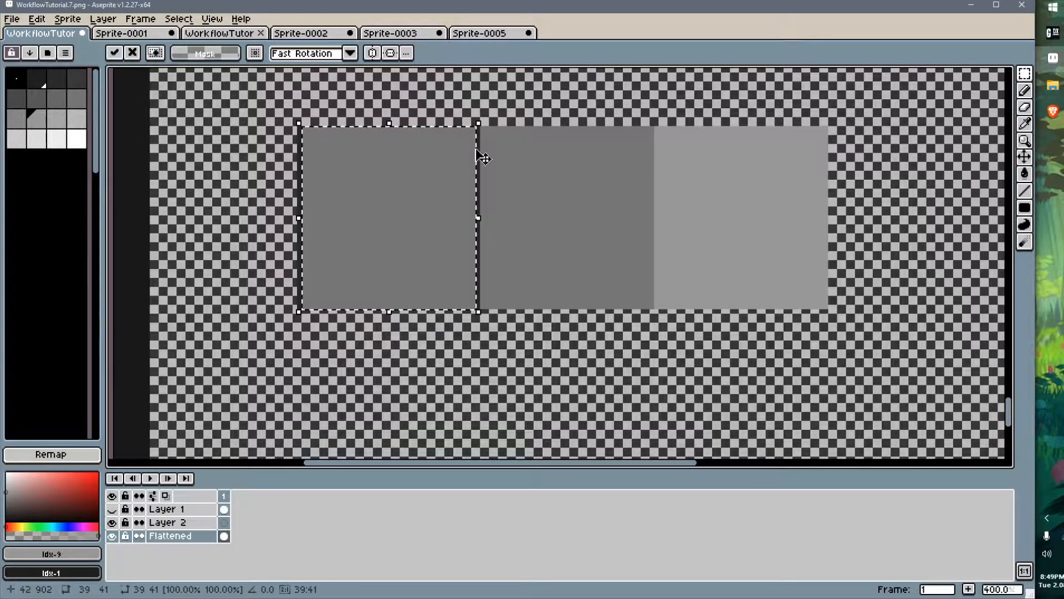
key(ctrl+z)
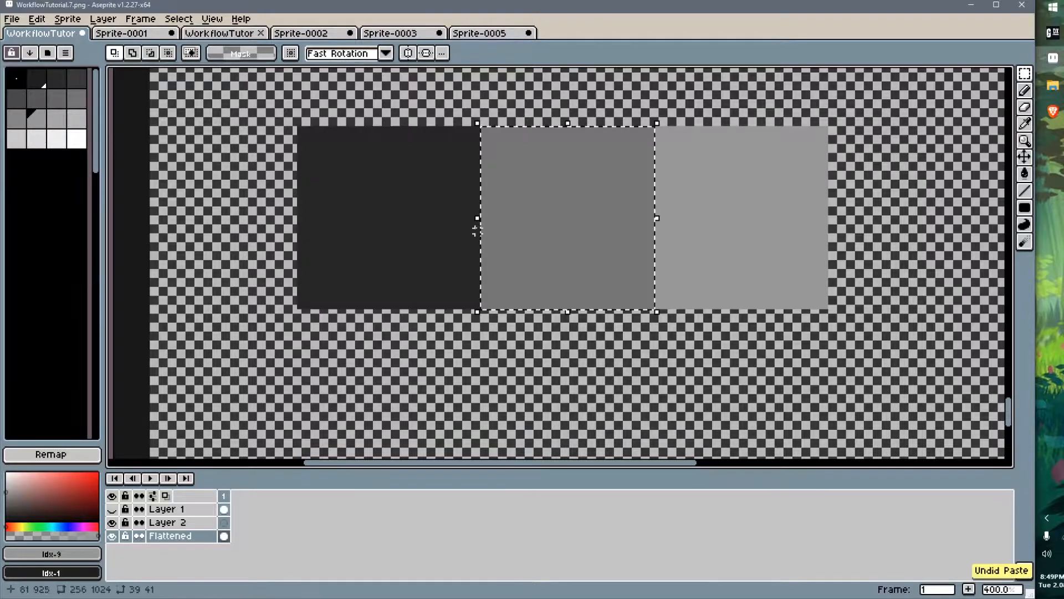
drag(656, 127, 829, 310)
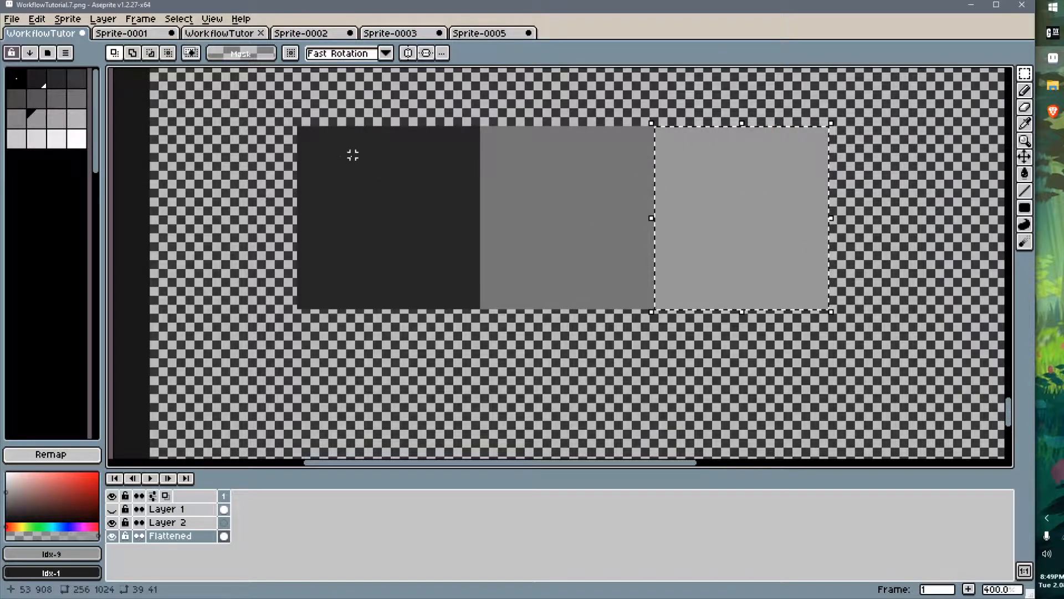
drag(298, 128, 481, 310)
Undo all the grey squares and drawing on the canvas, then clear the selection
key(b)
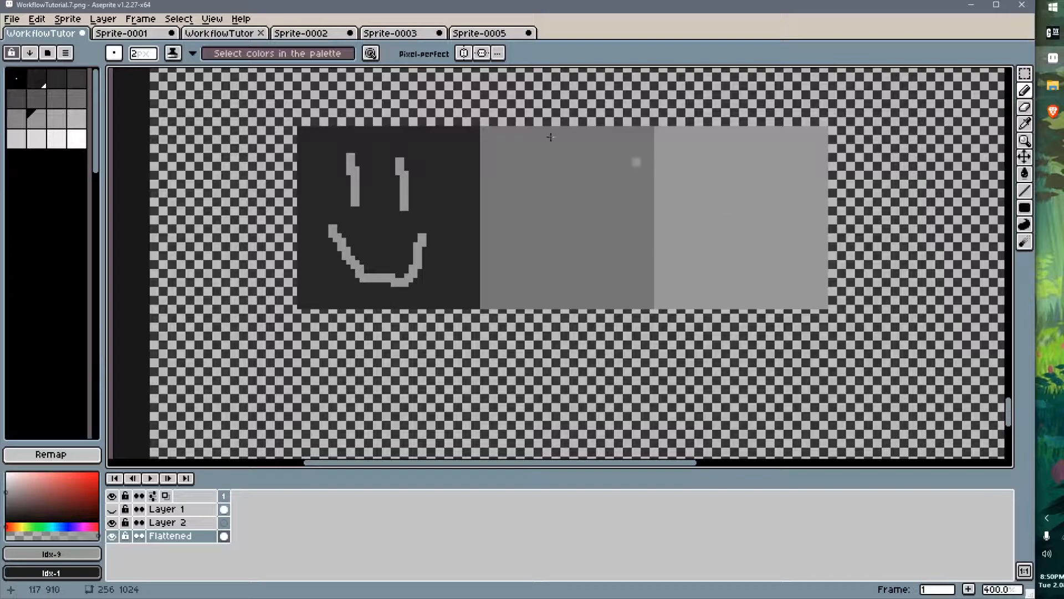
key(v)
key(ctrl+z)
key(ctrl+z)
key(ctrl+z)
key(ctrl+z)
key(ctrl+z)
key(ctrl+z)
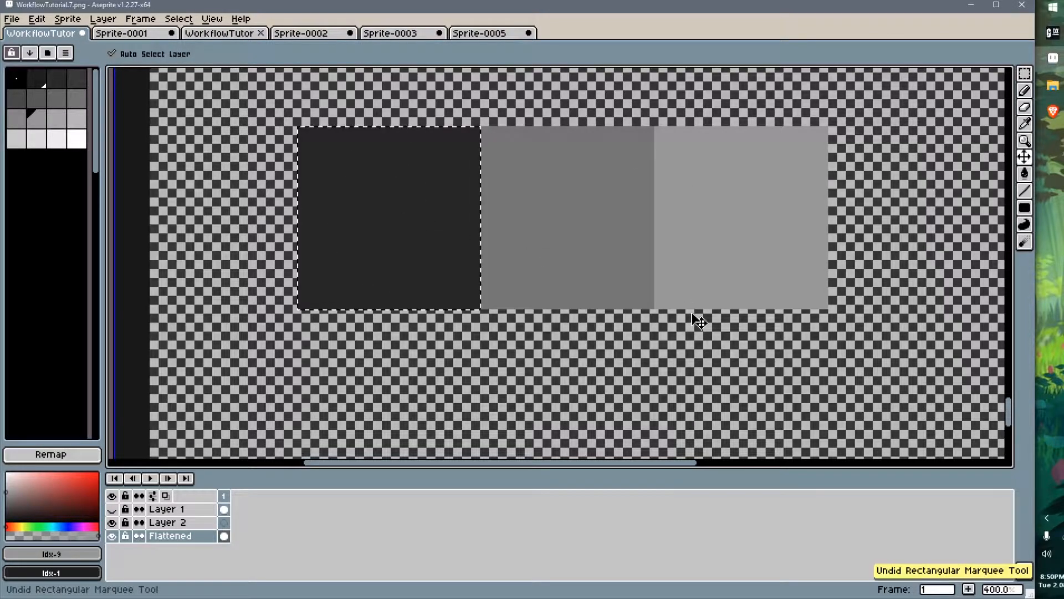
key(ctrl+z)
key(ctrl+z)
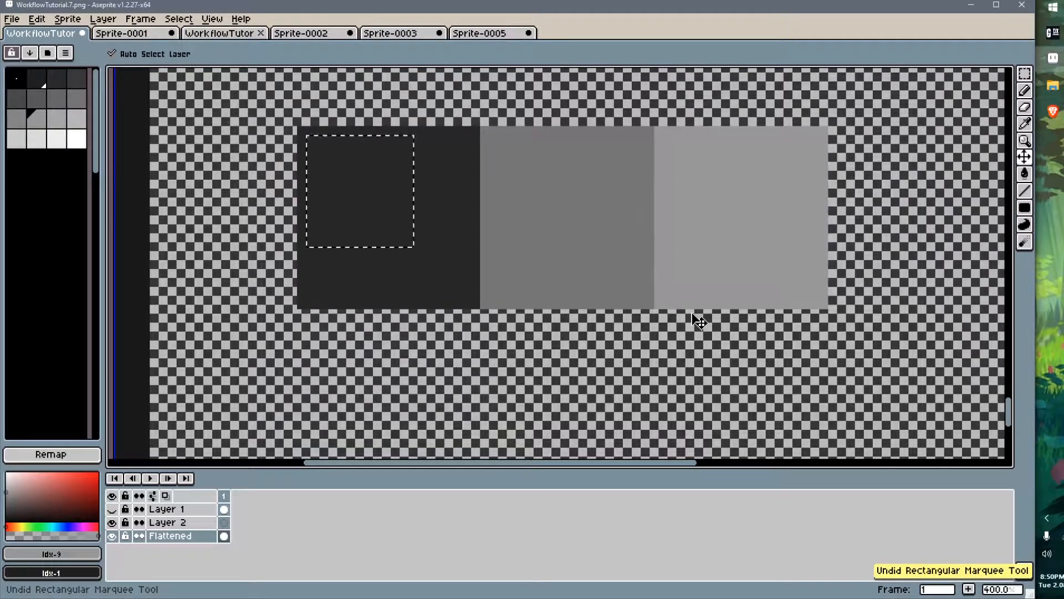
key(ctrl+z)
key(ctrl+z)
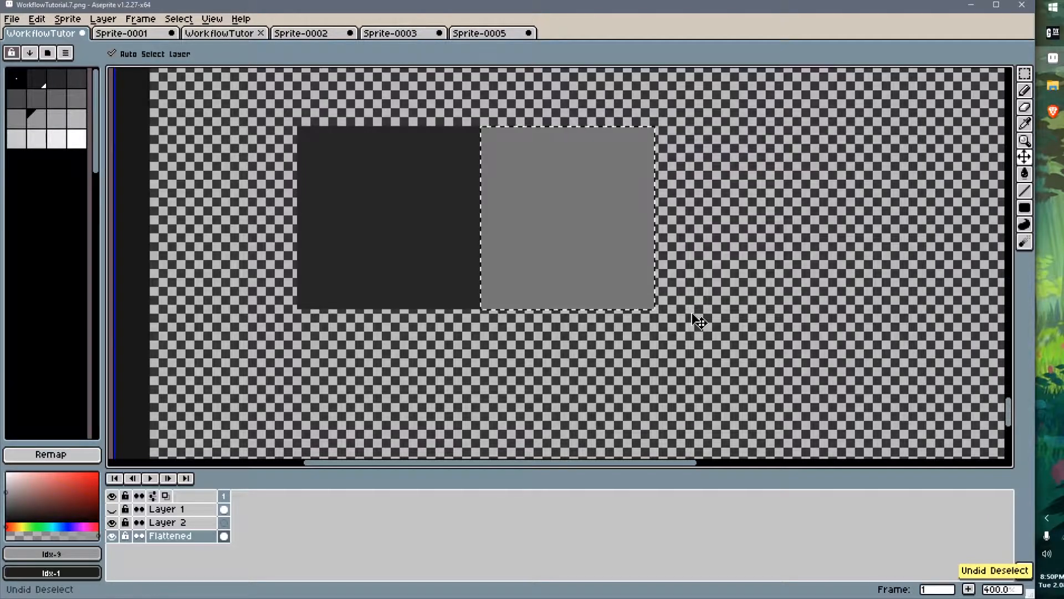
key(ctrl+z)
key(ctrl+z)
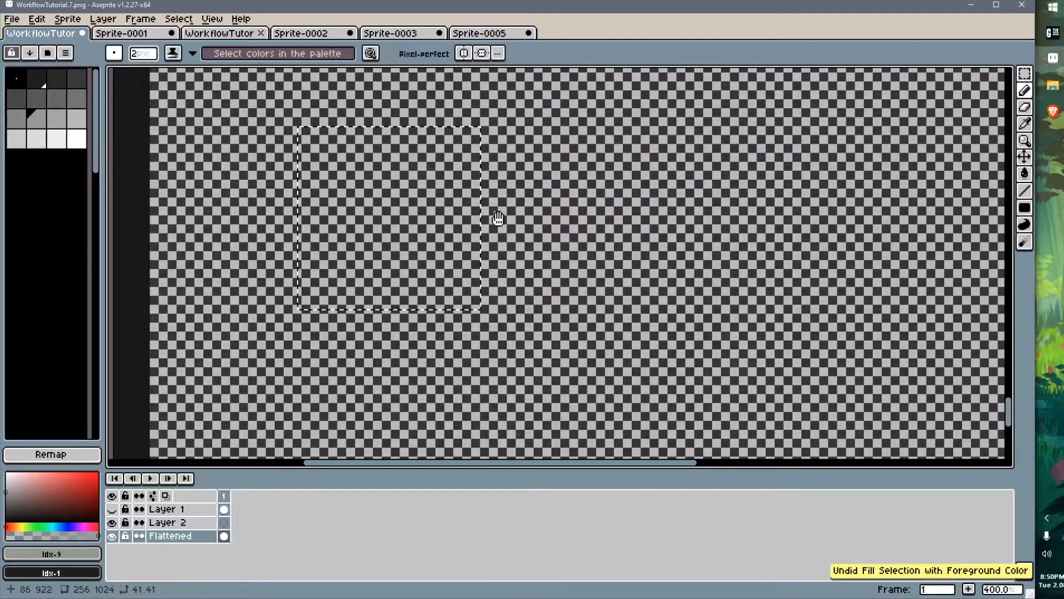
middle_drag(496, 221, 514, 233)
key(ctrl+d)
Return to GaneshaDx and set the UV animation's canvas Texture Page to 3
key(alt+Tab)
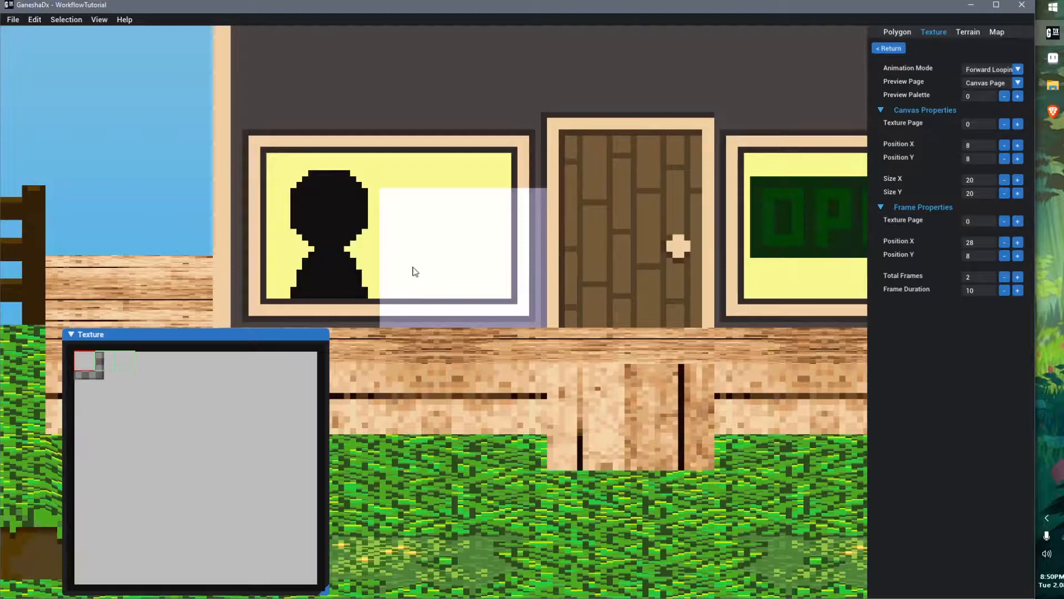
middle_drag(502, 284, 514, 226)
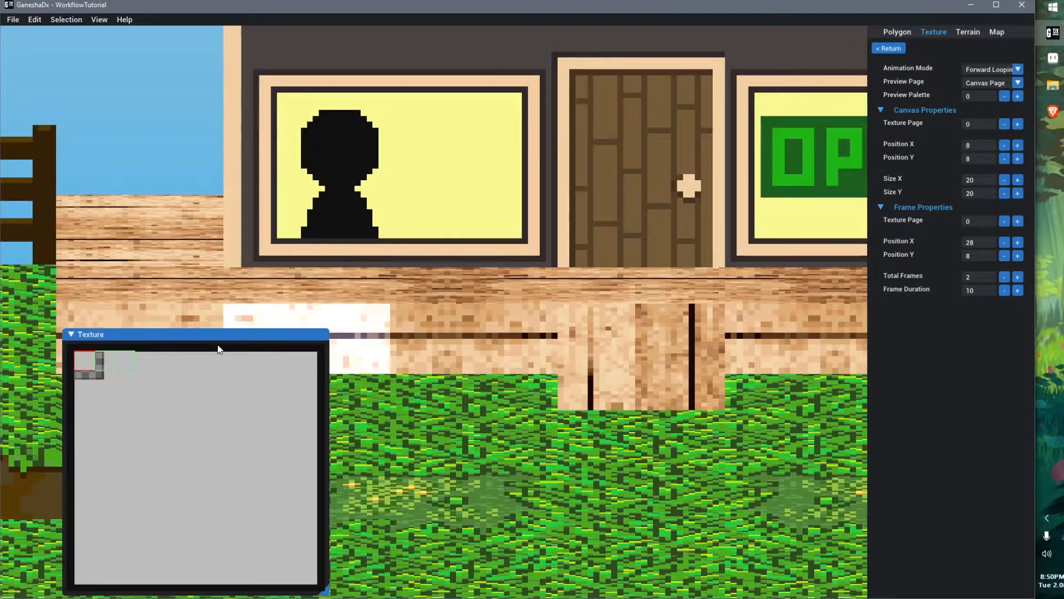
drag(216, 334, 209, 167)
click(1017, 124)
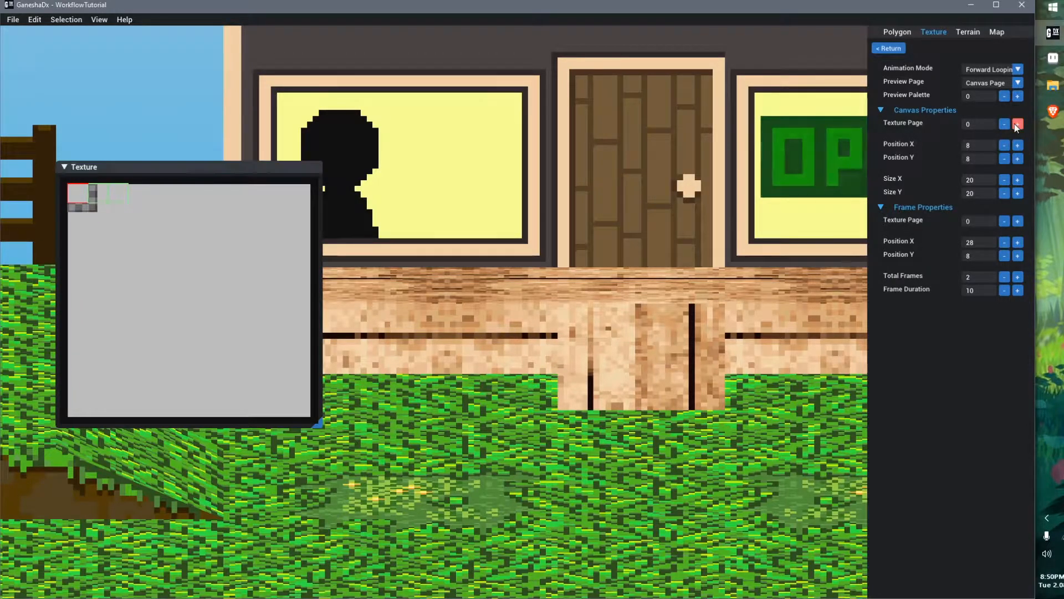
click(1017, 124)
click(1015, 124)
click(1007, 124)
click(1006, 125)
click(1007, 124)
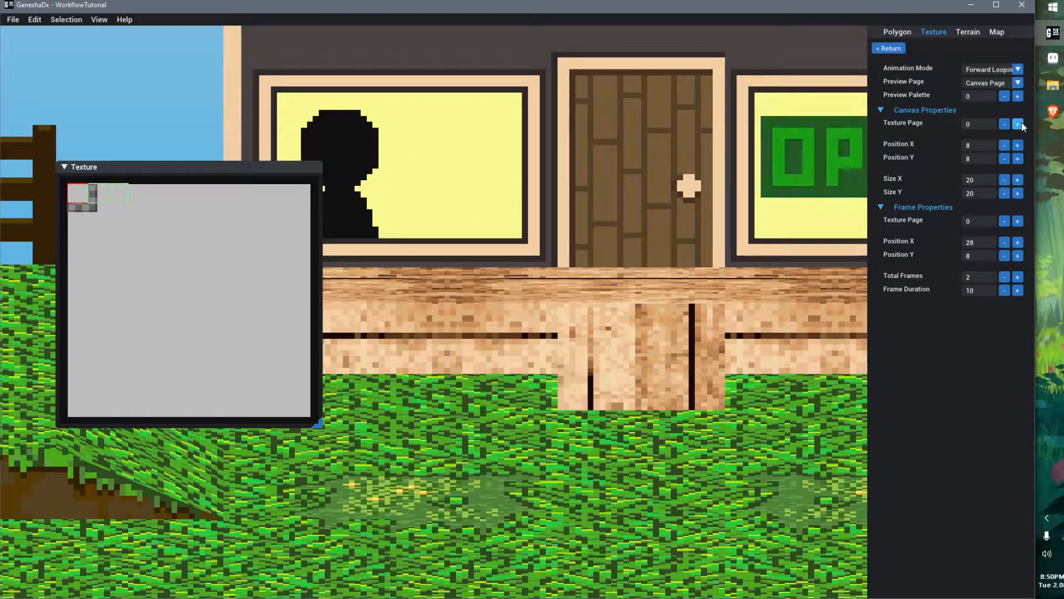
click(1019, 124)
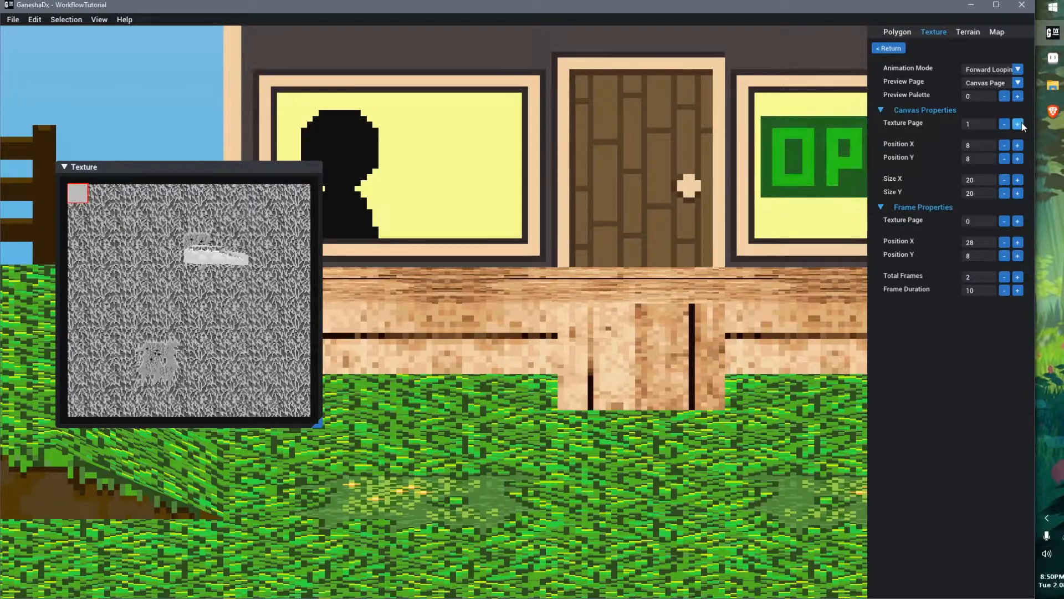
click(1020, 124)
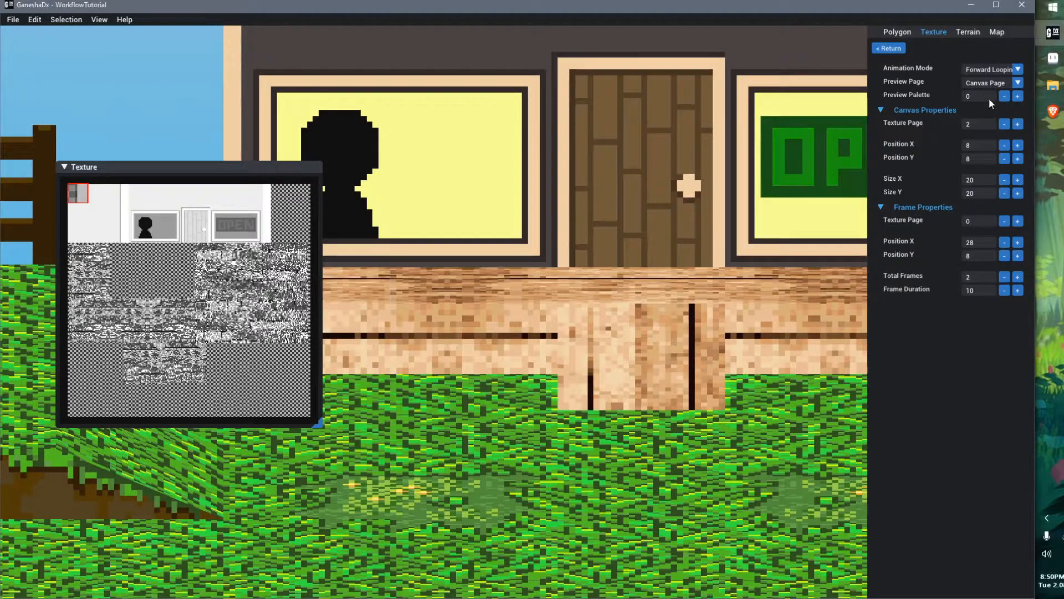
click(1018, 124)
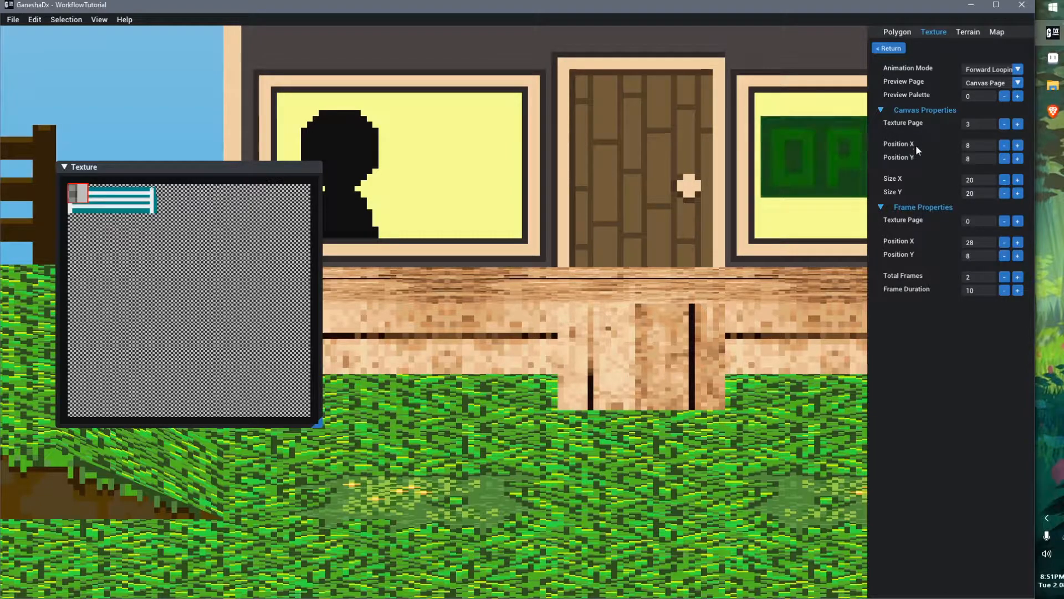
Set the canvas Position Y to 80
click(1017, 160)
click(1018, 159)
click(1017, 159)
click(1018, 159)
click(1018, 159)
click(1018, 159)
click(1018, 159)
drag(1020, 161, 1020, 161)
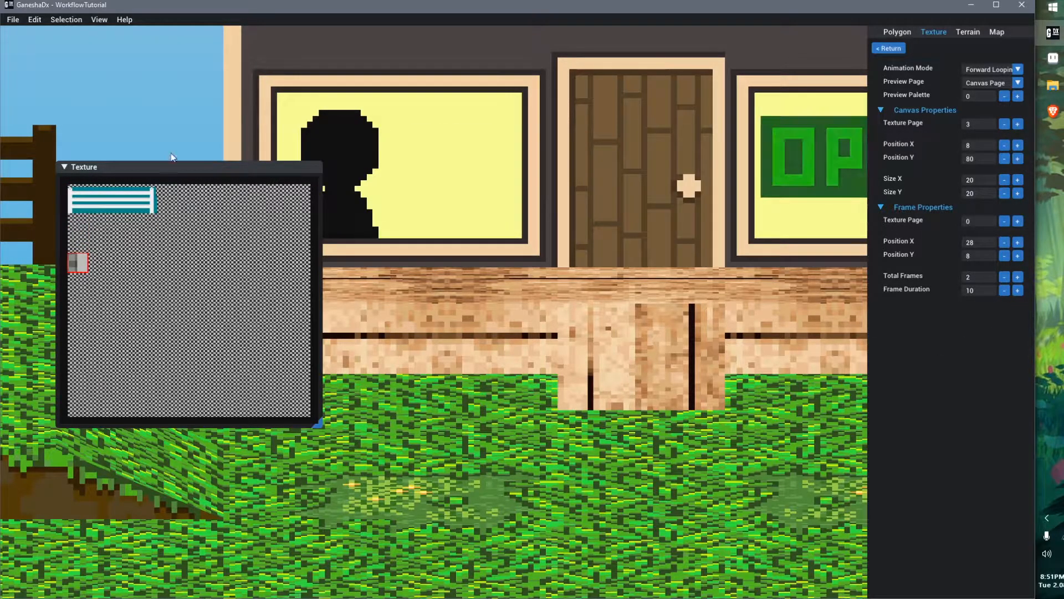
drag(182, 165, 208, 113)
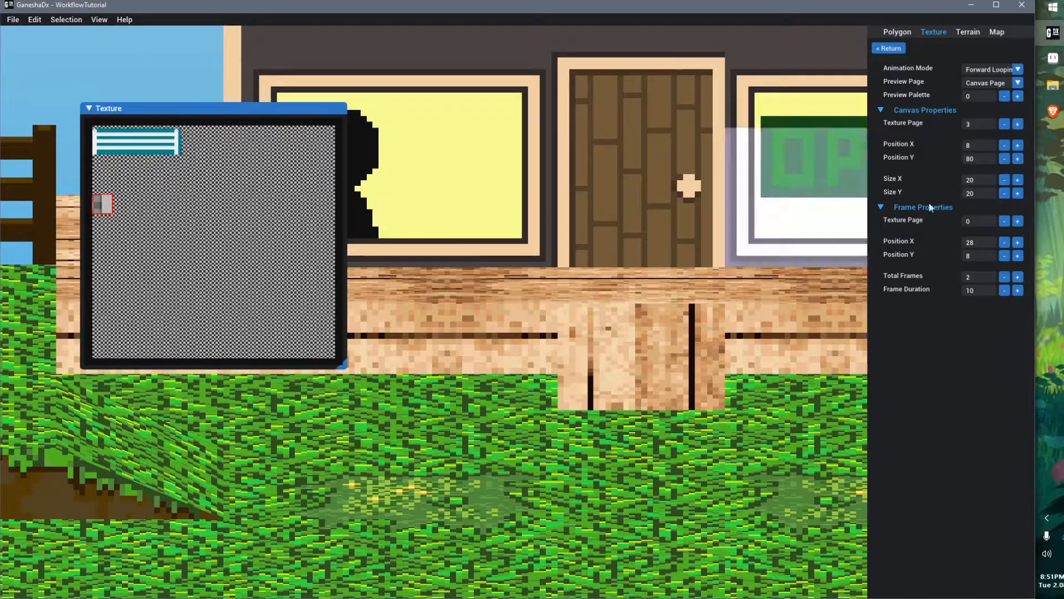
click(1010, 158)
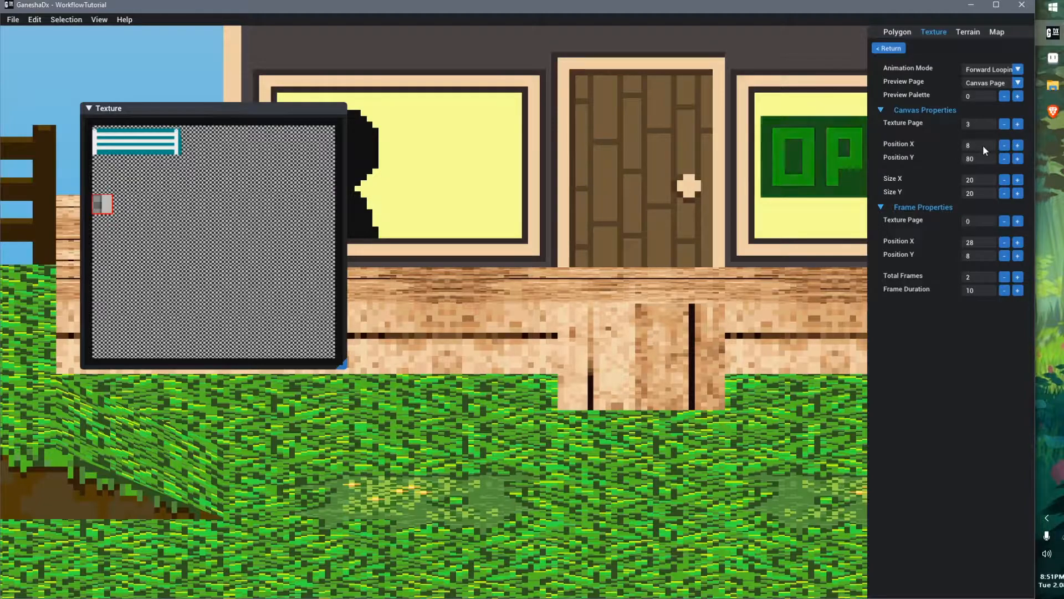
Set the canvas Position X to 12
click(1005, 145)
click(1017, 146)
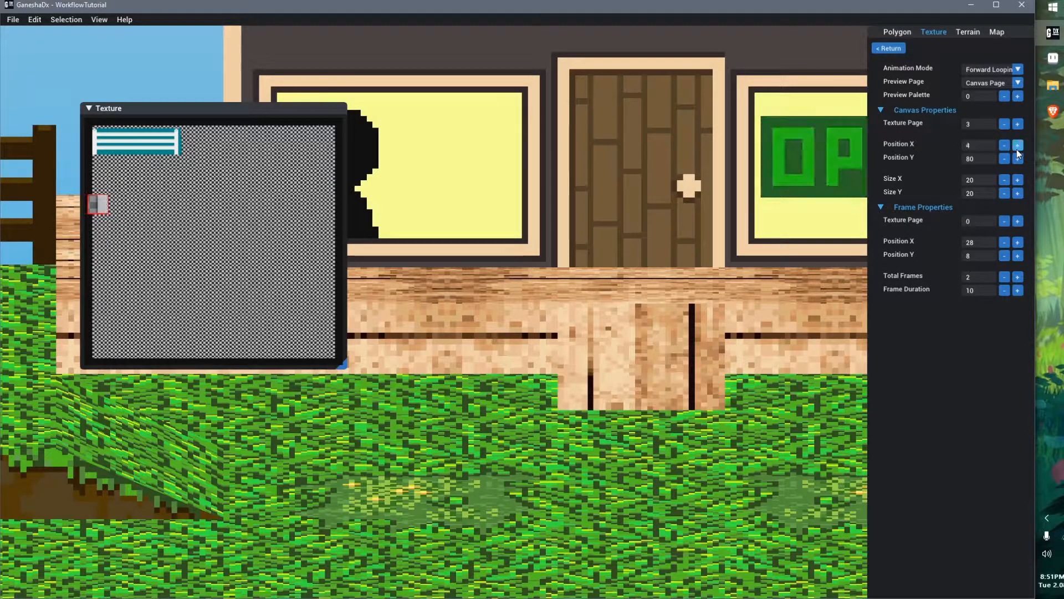
click(1017, 146)
click(979, 147)
text(12)
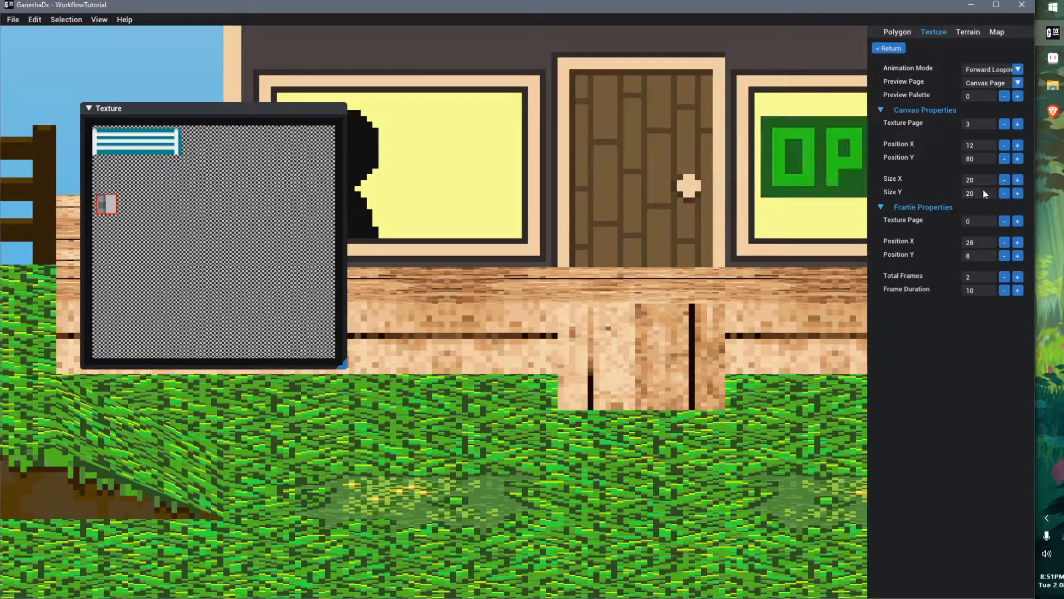
Set the canvas Size Y to 26 and Size X to 40
click(1016, 194)
click(1004, 193)
click(1004, 192)
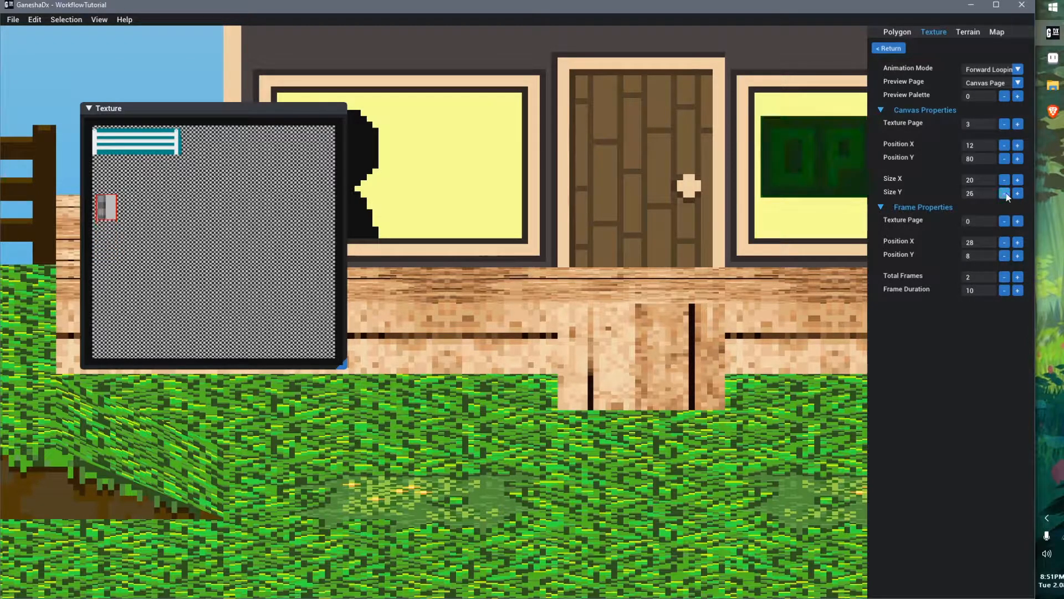
click(1016, 181)
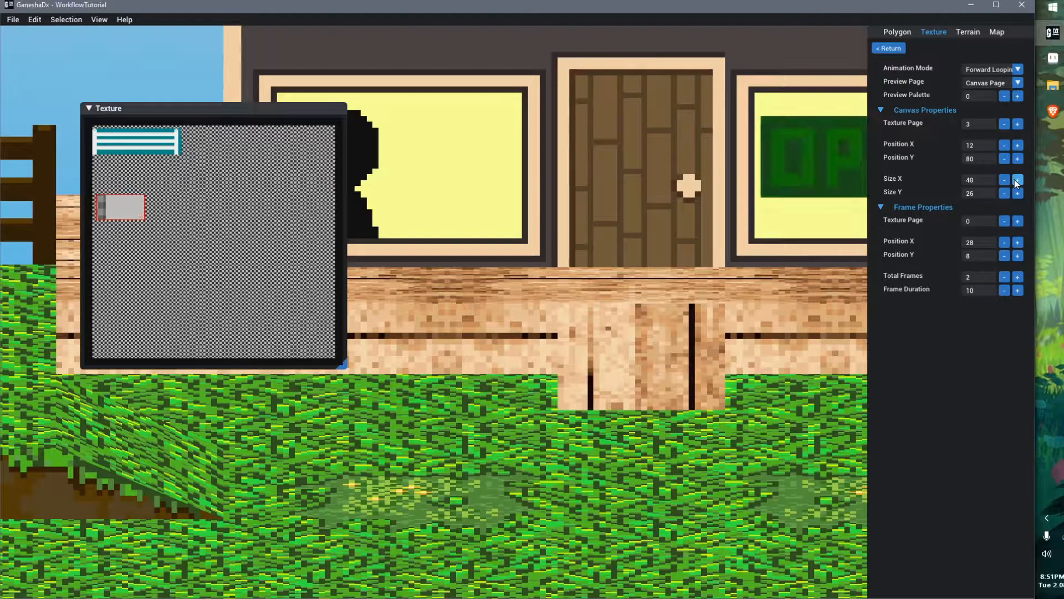
Set the canvas Size X to 36
click(1004, 181)
click(1018, 181)
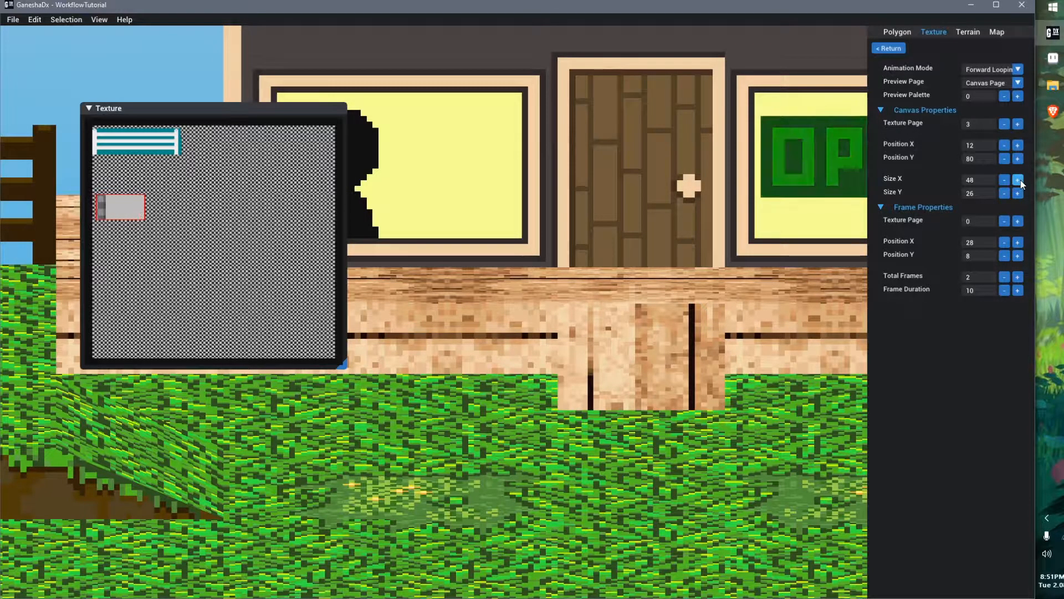
click(1020, 181)
click(1018, 180)
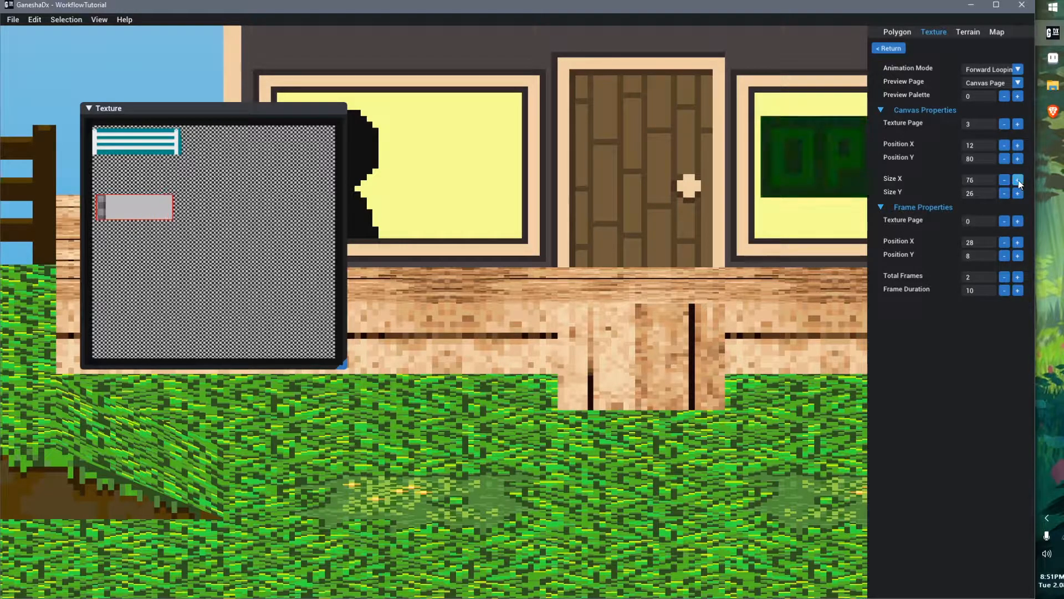
click(1004, 180)
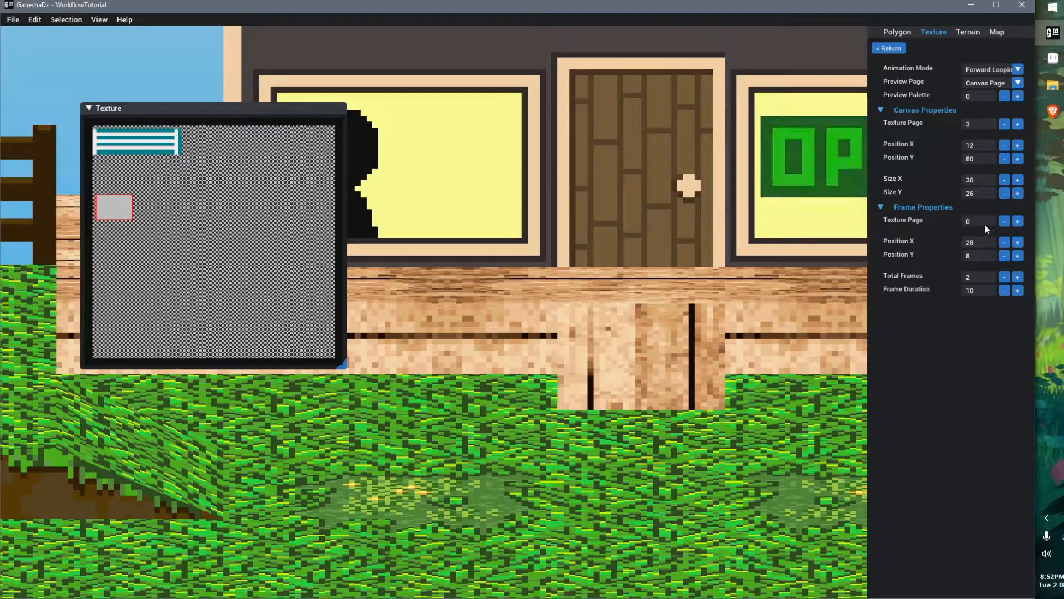
Set the frame Texture Page to 3 and enlarge the texture preview window
click(1016, 221)
click(1016, 221)
click(1016, 221)
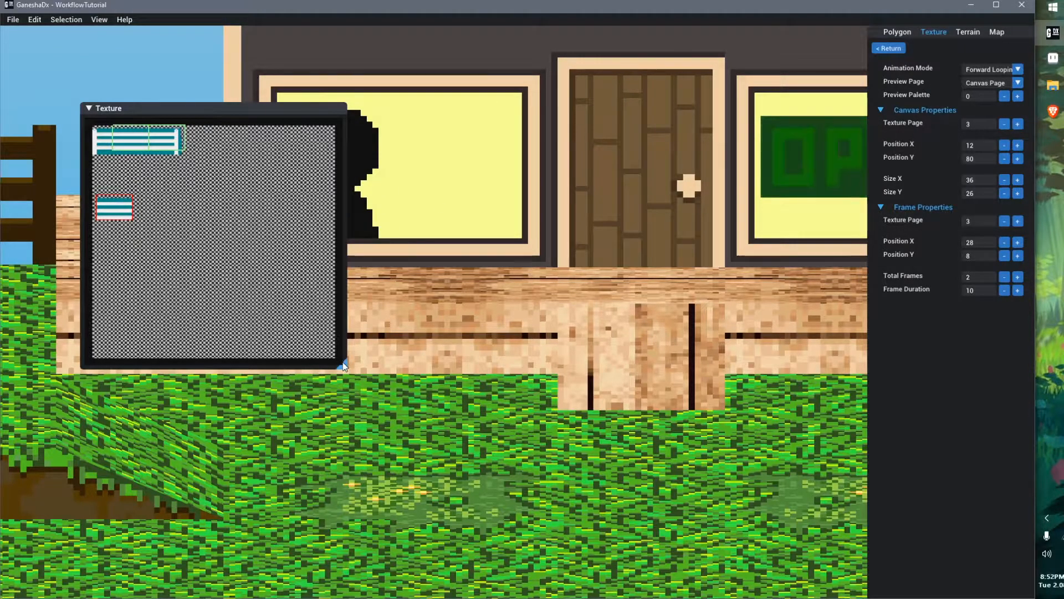
scroll(308, 304, up, 3)
drag(366, 109, 354, 66)
scroll(221, 250, up, 2)
middle_drag(229, 253, 300, 336)
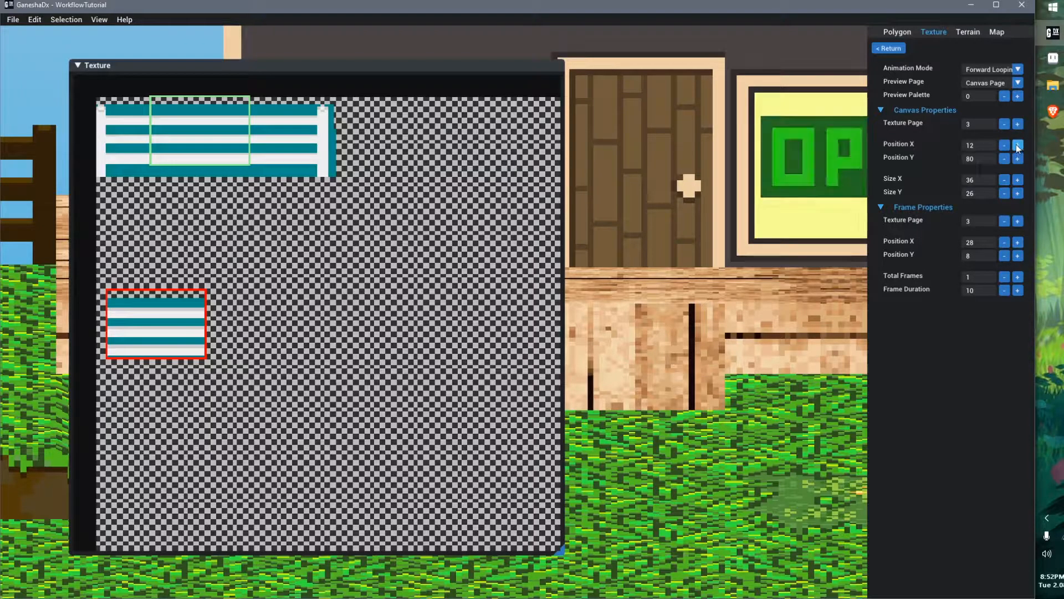
Set both the canvas Position Y and the frame Position Y to 50
click(1018, 159)
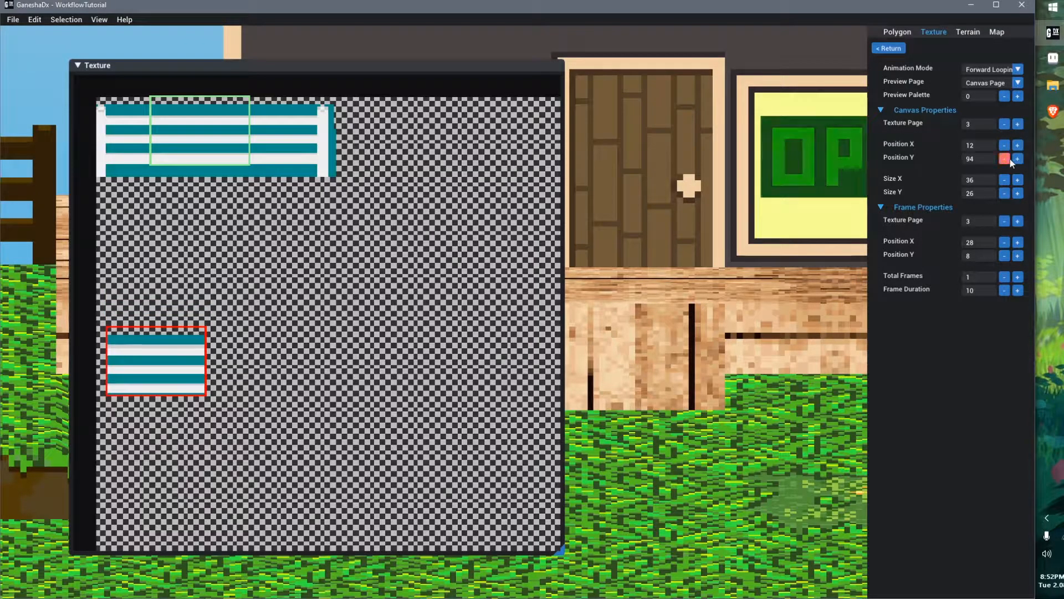
click(1005, 159)
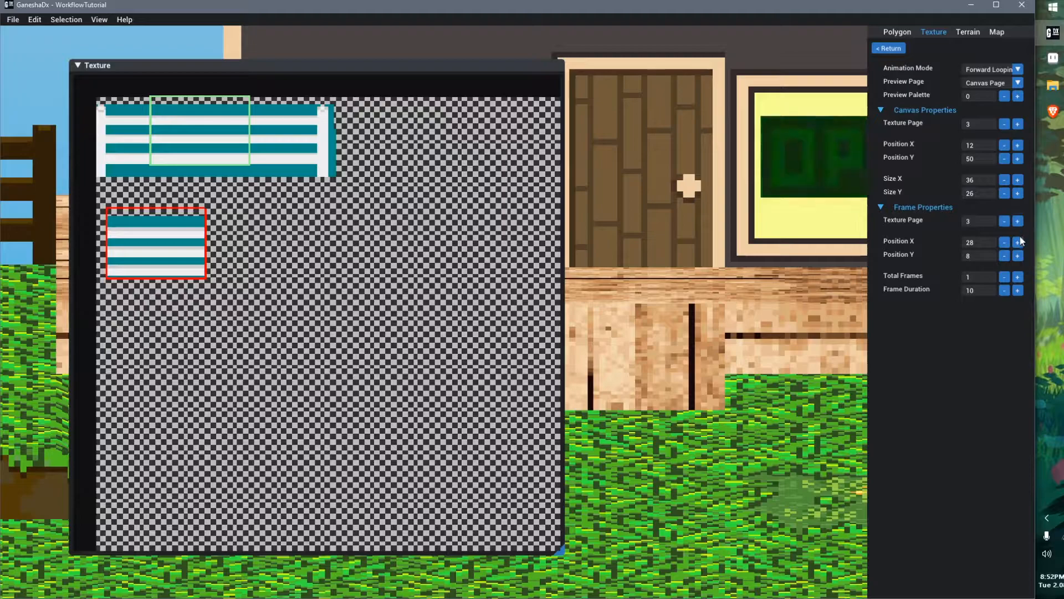
click(1018, 255)
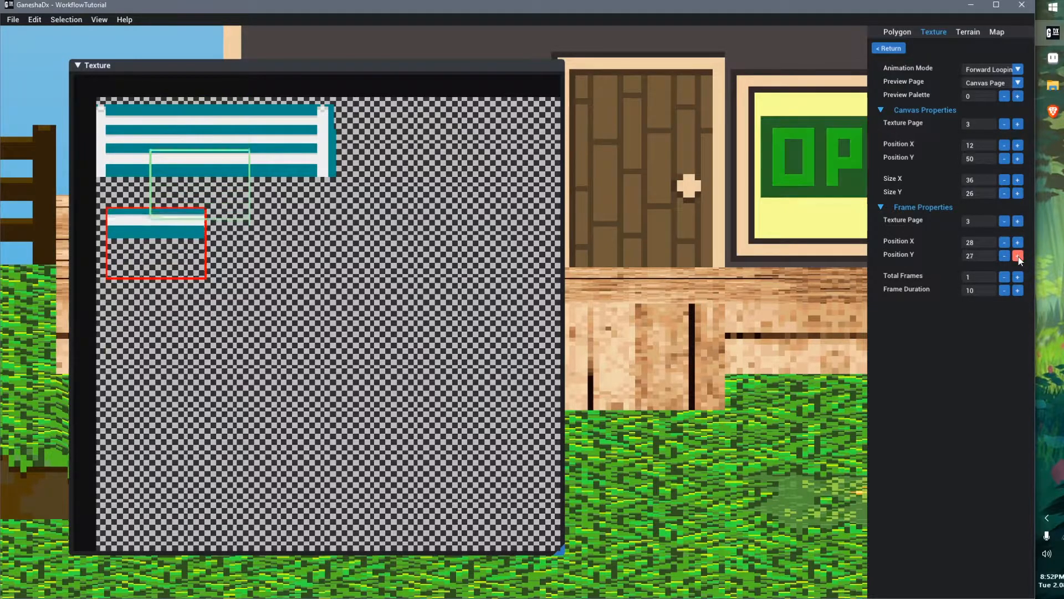
click(1017, 255)
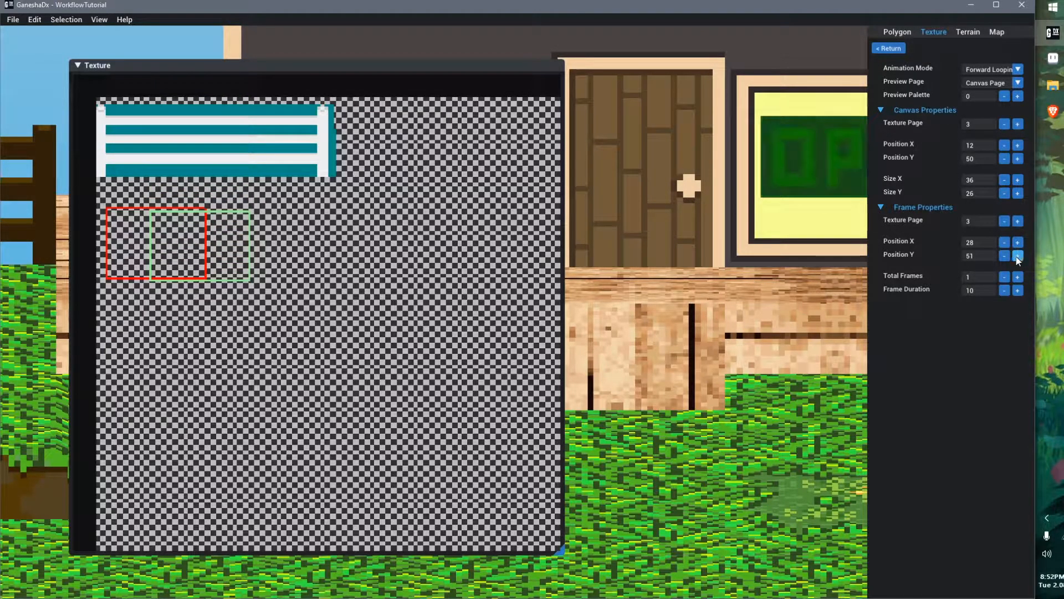
click(1005, 256)
Set the frame Position X to 48 and the frame Position Y to 50
click(1018, 243)
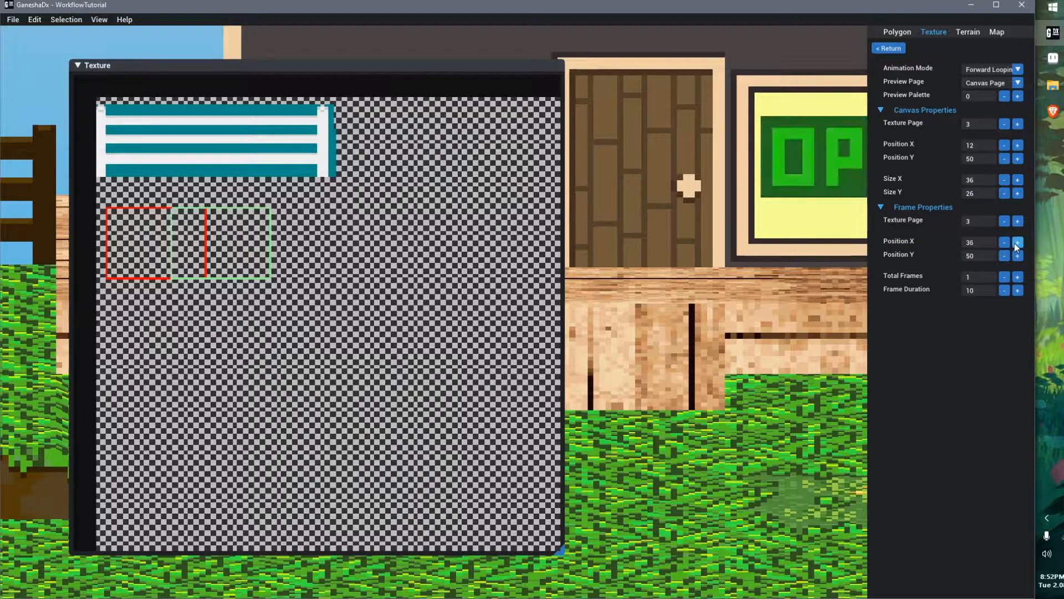
click(1018, 242)
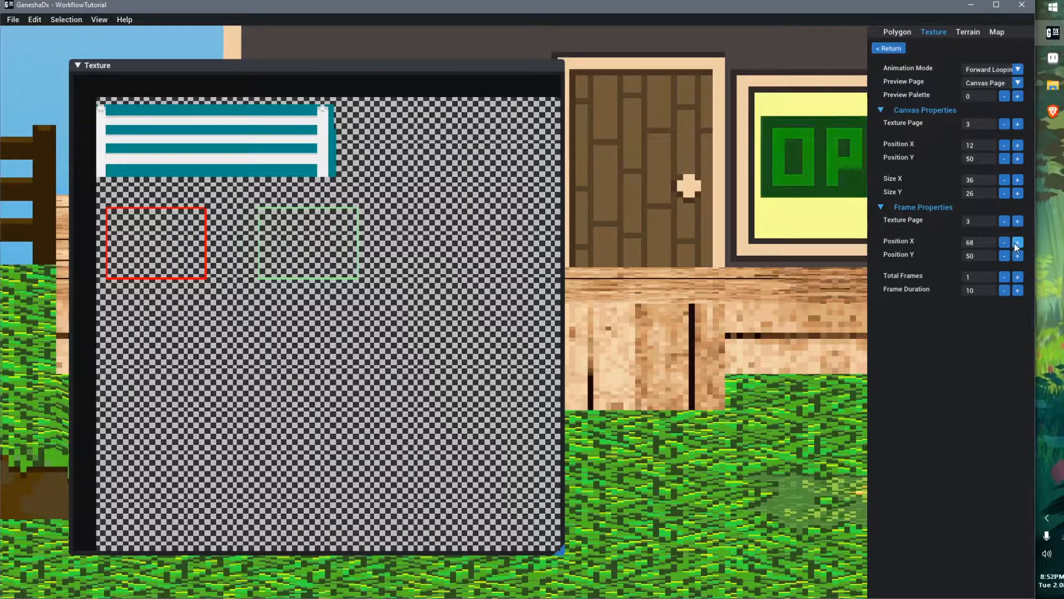
click(1005, 242)
click(1017, 255)
click(1018, 256)
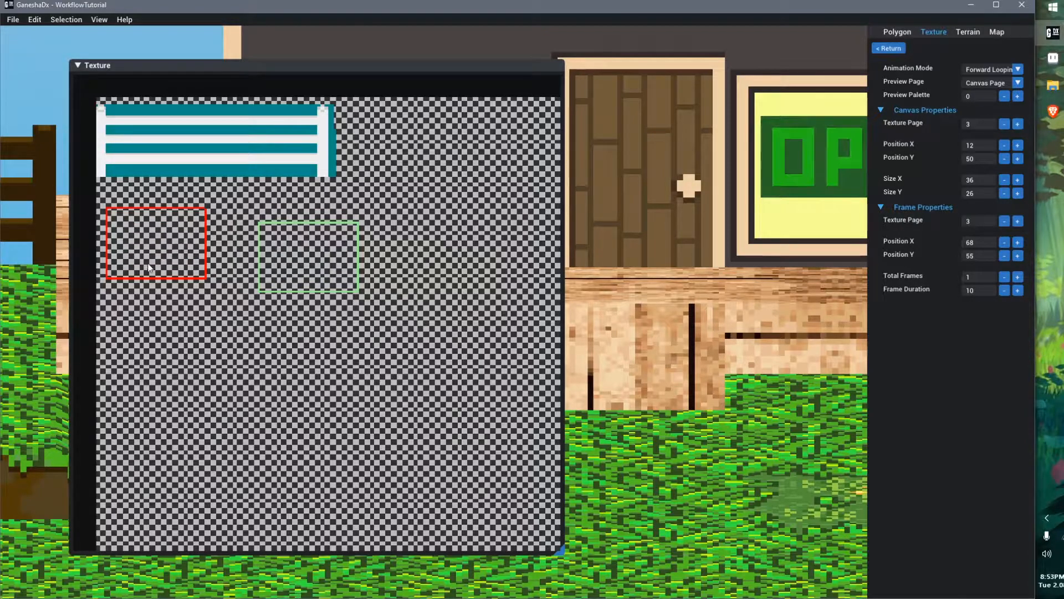
scroll(160, 226, up, 3)
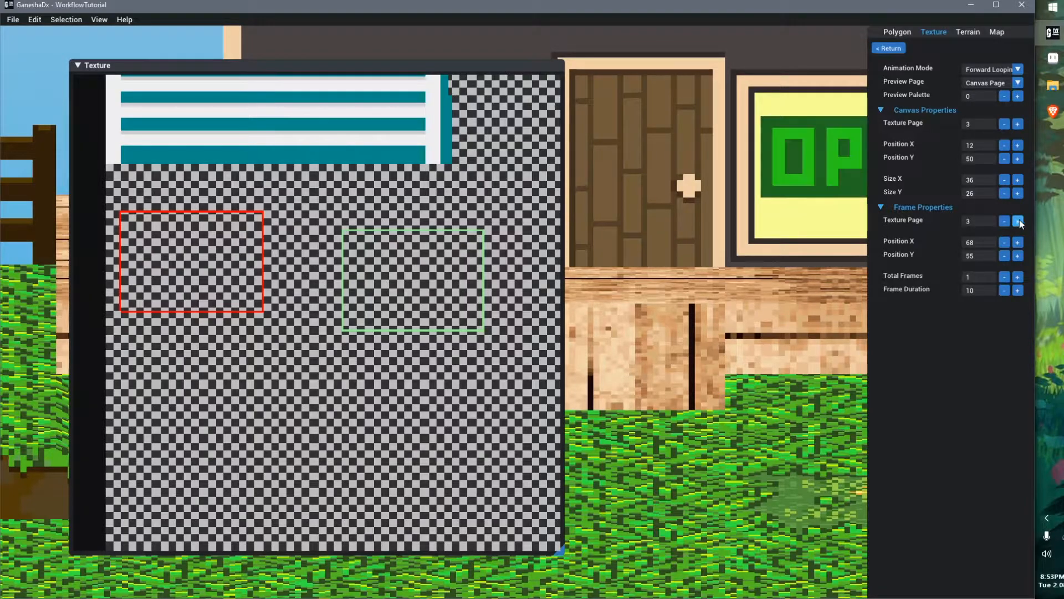
click(1018, 256)
click(1018, 257)
click(1017, 257)
click(1017, 256)
click(1017, 257)
click(1018, 256)
click(1018, 256)
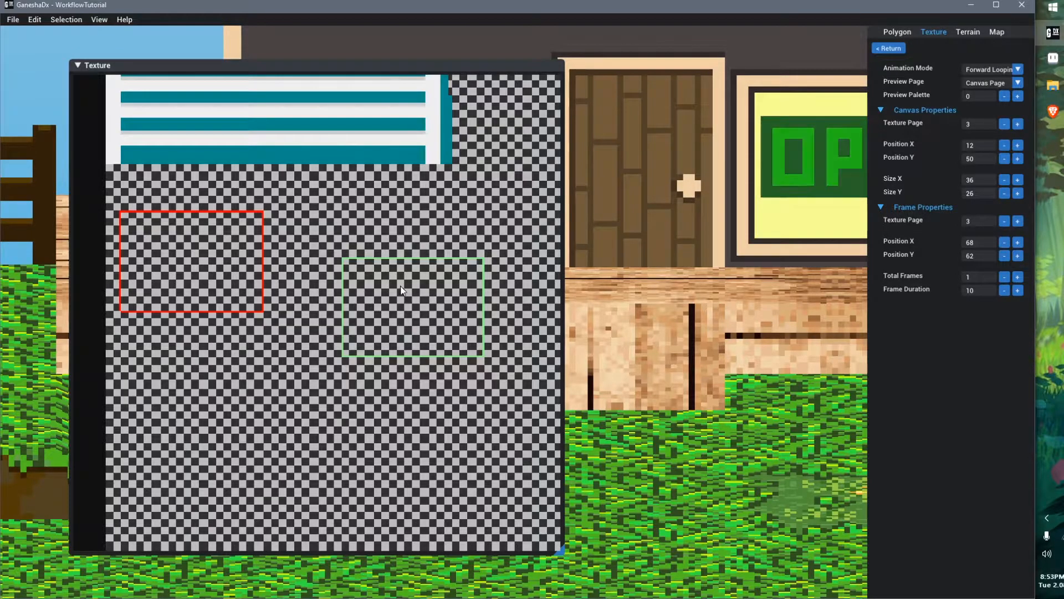
click(1004, 256)
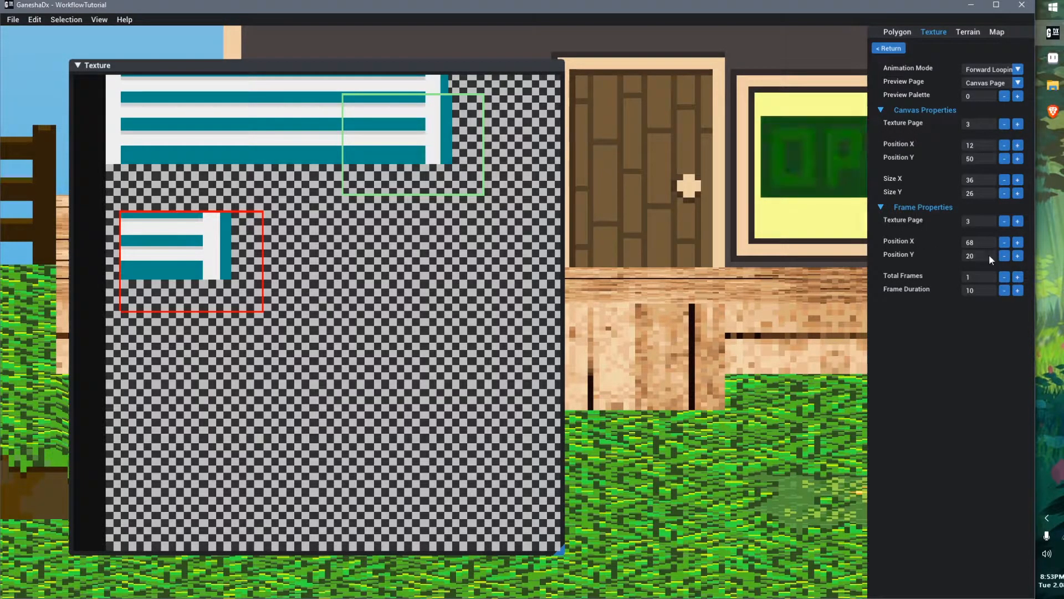
click(1018, 255)
click(1018, 256)
click(1018, 255)
click(1019, 256)
click(1004, 243)
click(1004, 242)
click(1005, 242)
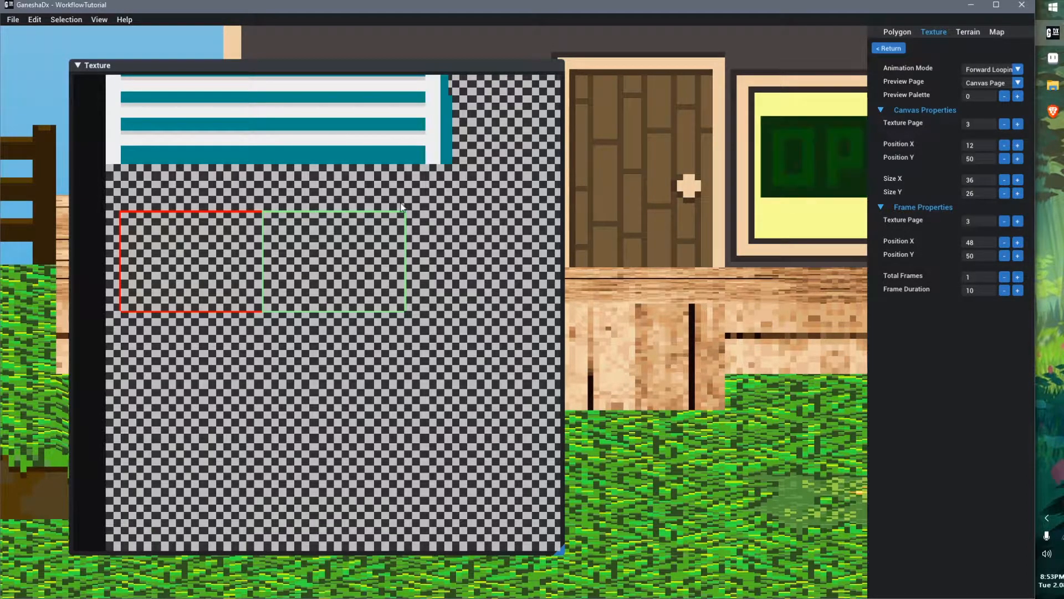
Orbit the 3D view to inspect the animated window on the house model
scroll(662, 255, down, 5)
middle_drag(662, 256, 741, 258)
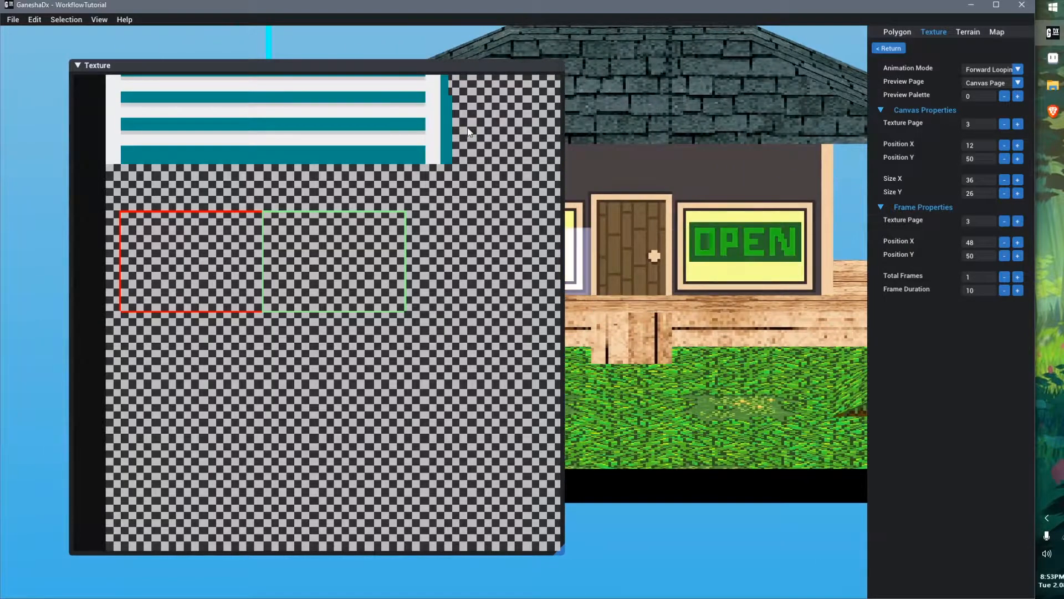
drag(453, 67, 319, 392)
scroll(579, 321, down, 3)
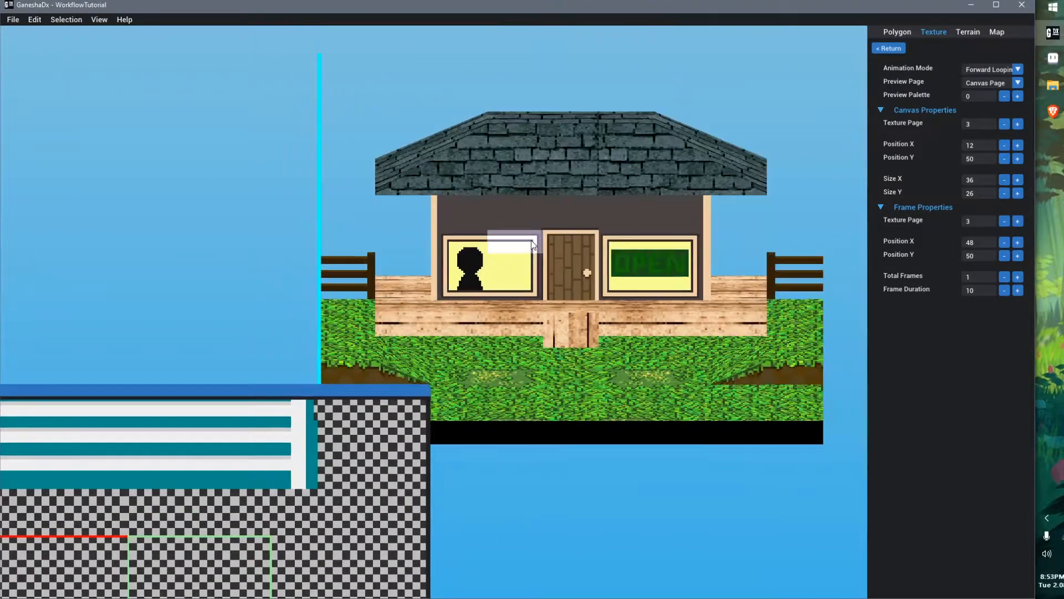
scroll(579, 322, up, 1)
right_drag(580, 322, 598, 334)
middle_drag(597, 346, 606, 284)
middle_drag(548, 303, 546, 299)
drag(246, 394, 371, 88)
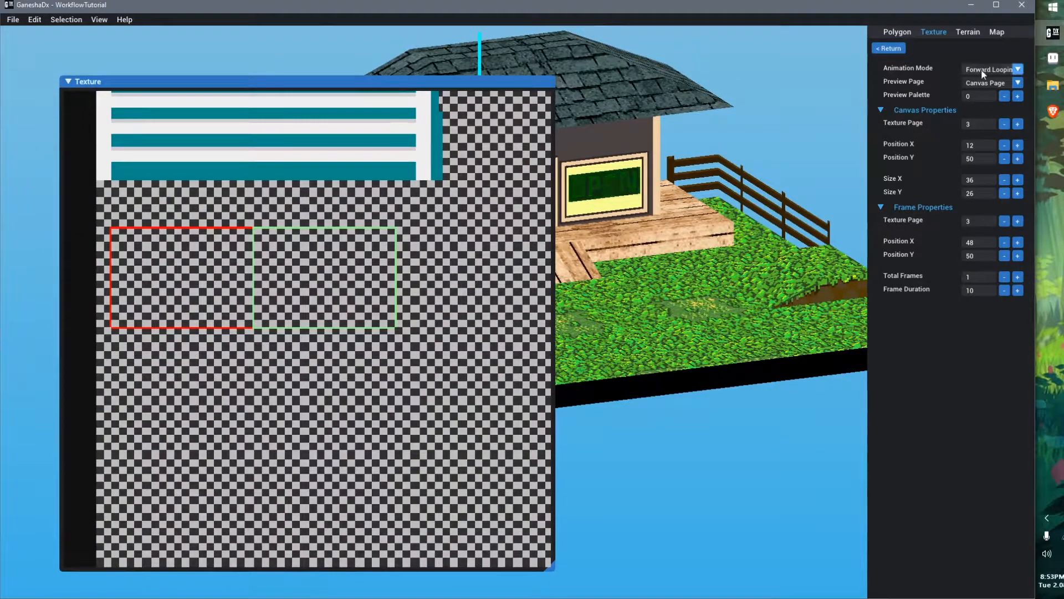
Switch to Aseprite, draw the numbers 1, 2 and 3 below the window texture, and save the image
click(1052, 57)
scroll(407, 219, down, 2)
scroll(404, 255, up, 1)
scroll(369, 194, up, 1)
click(57, 78)
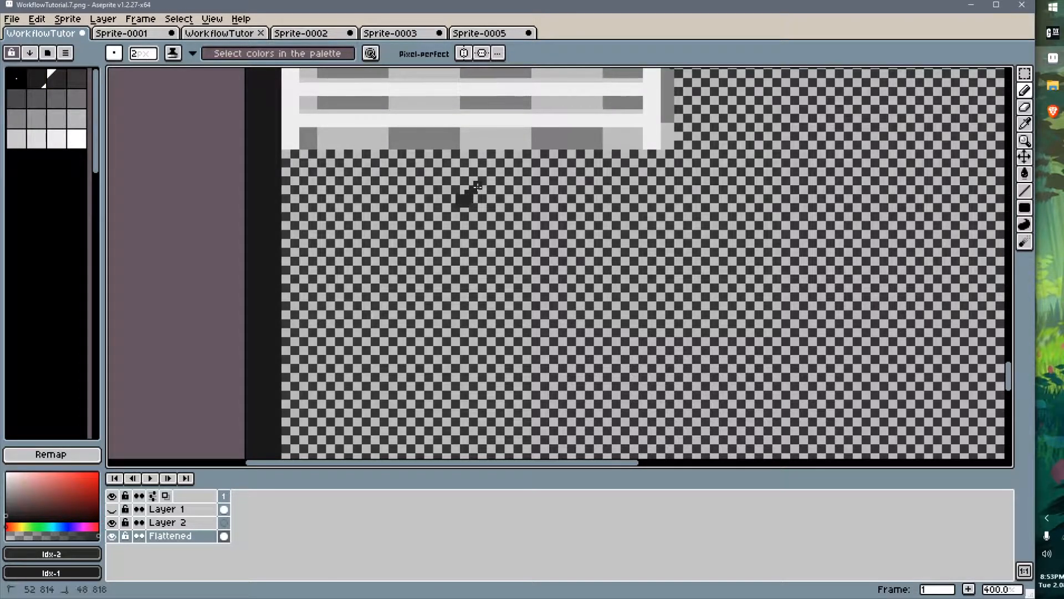
mouse_move(656, 186)
mouse_down()
mouse_move(638, 254)
mouse_move(740, 272)
mouse_up()
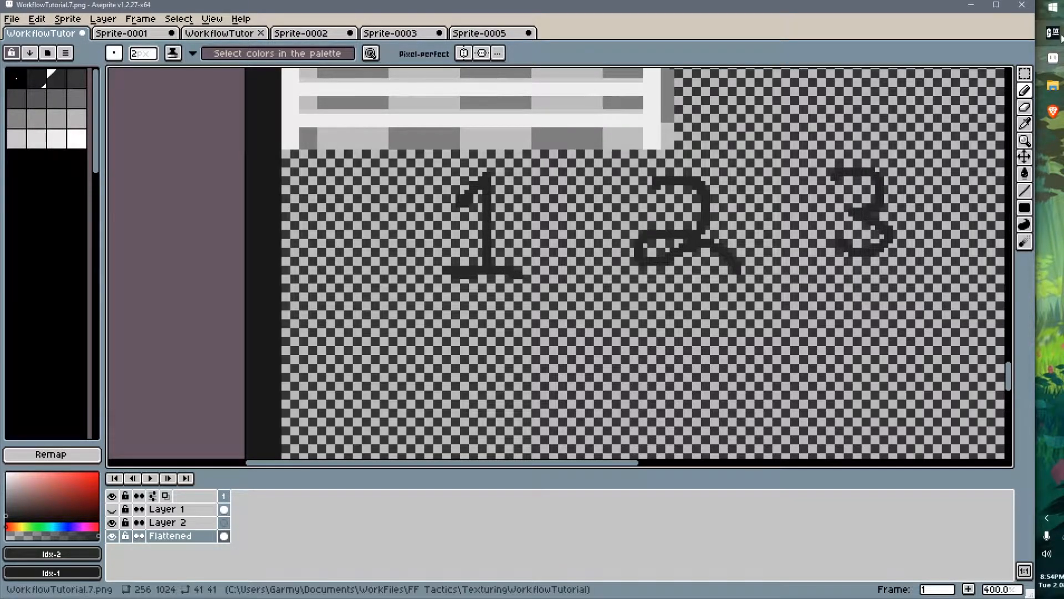
key(ctrl+s)
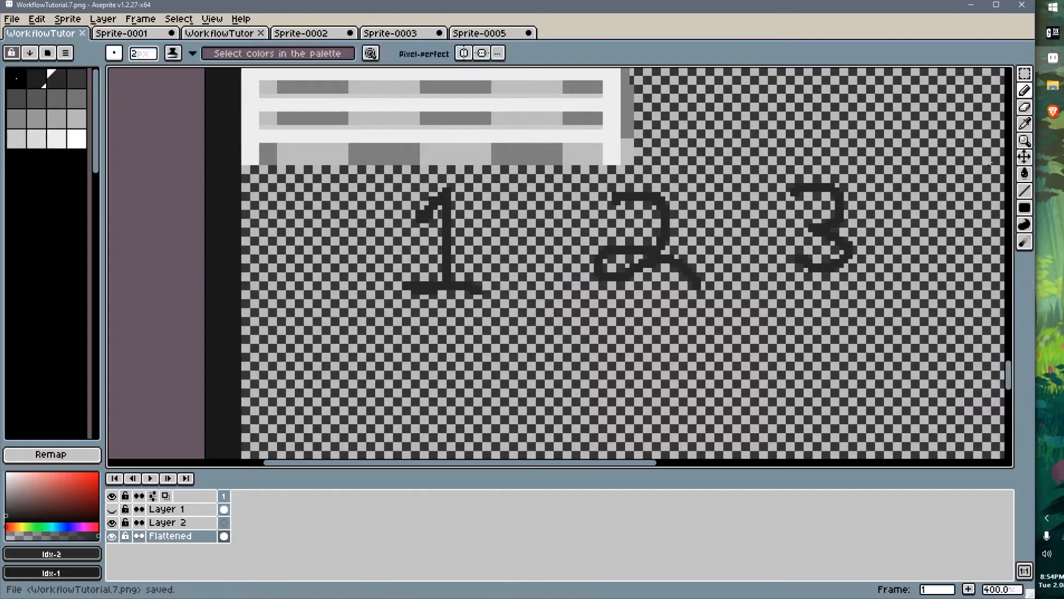
Return to GaneshaDx and set the canvas Position Y to 41, Size X to 28 and frame Position Y to 41
click(1053, 32)
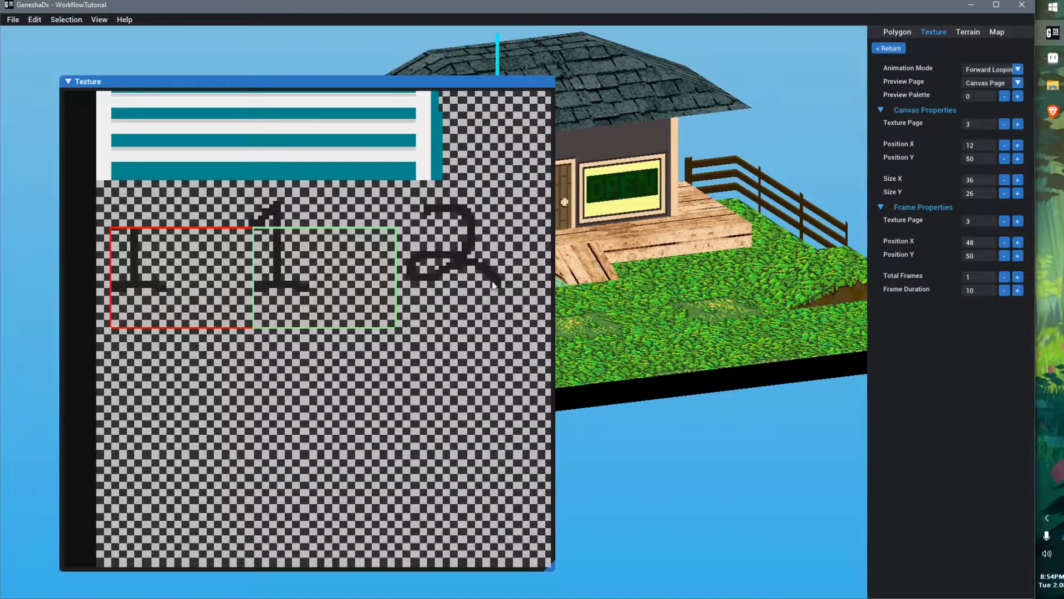
click(1005, 159)
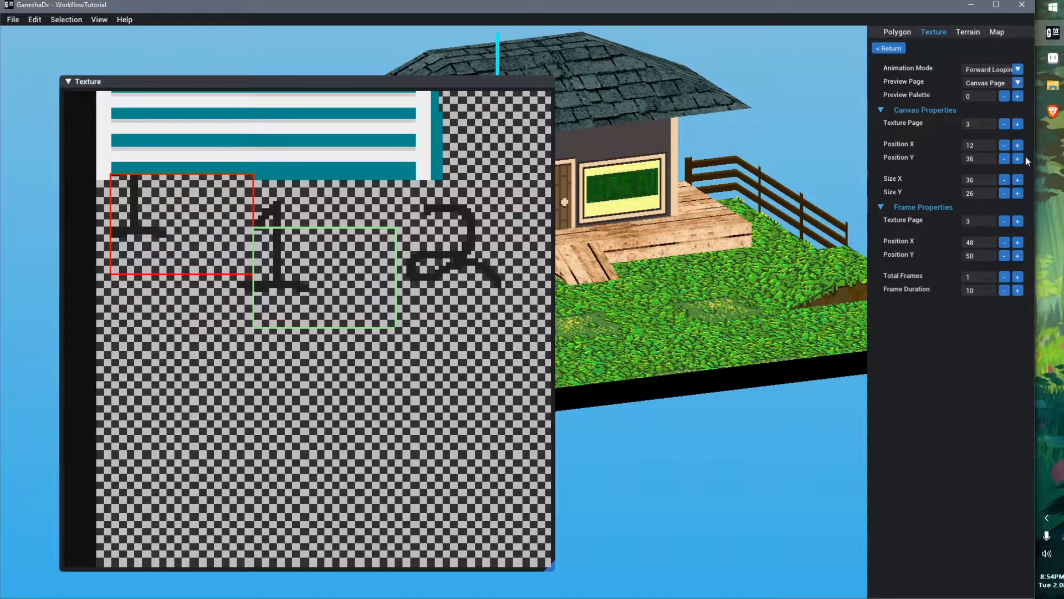
click(1018, 159)
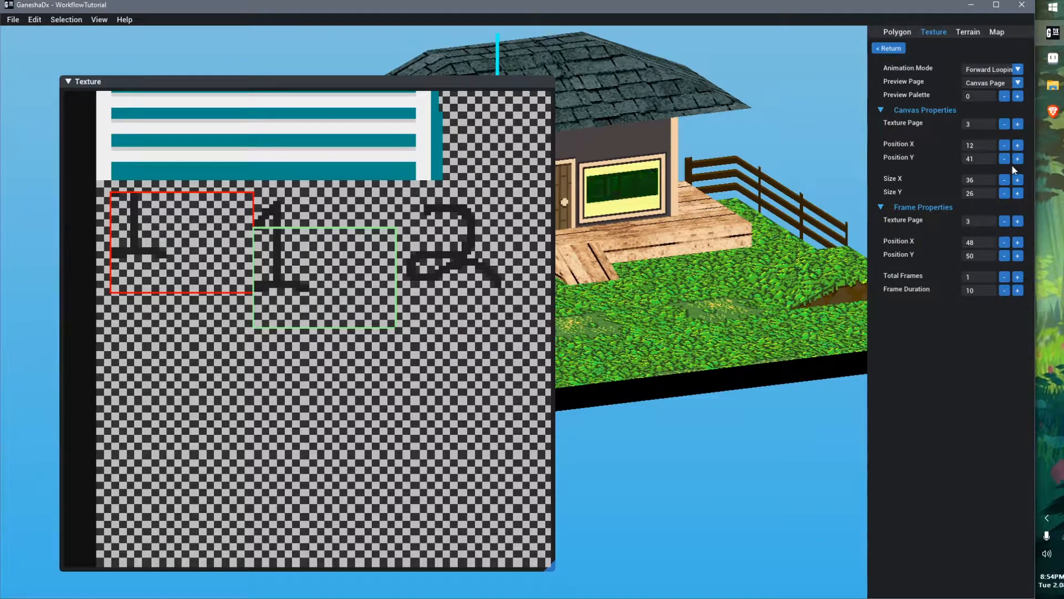
click(1008, 256)
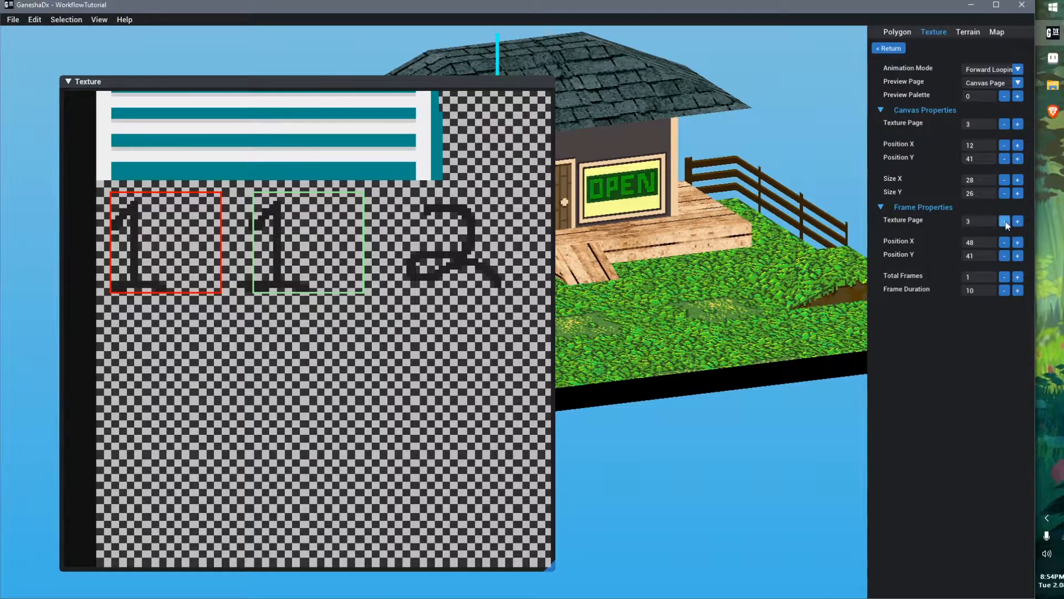
Set the frame Position X to 40 and Total Frames to 3
click(1005, 243)
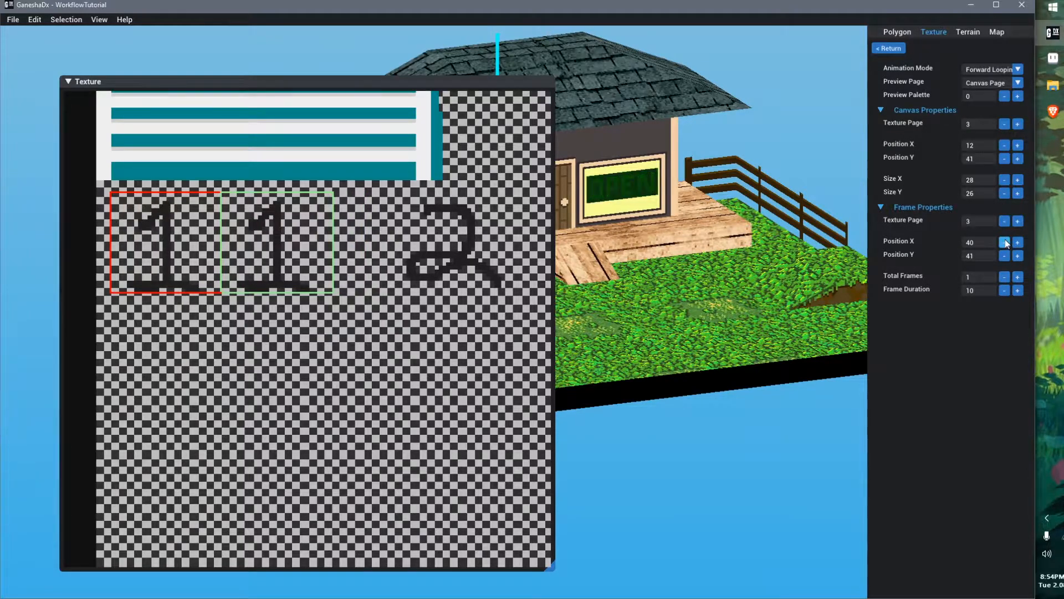
scroll(273, 276, down, 2)
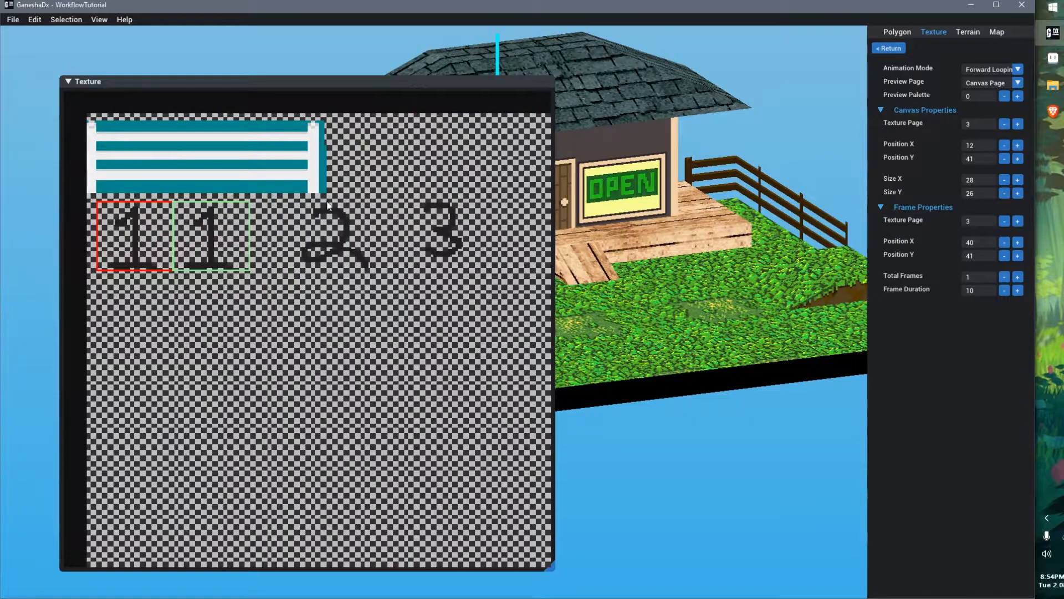
scroll(277, 270, up, 2)
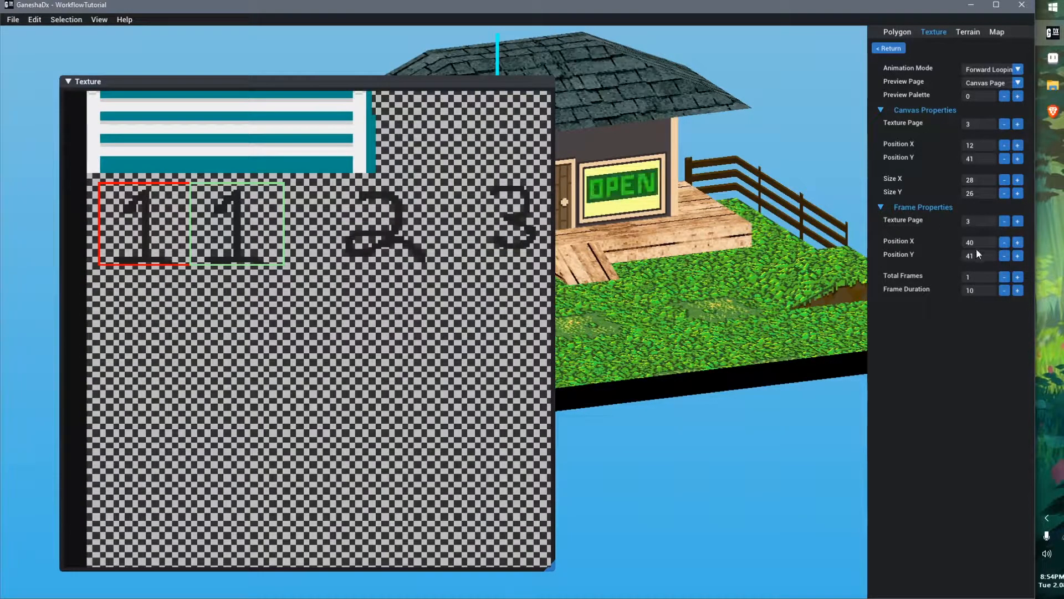
click(1017, 276)
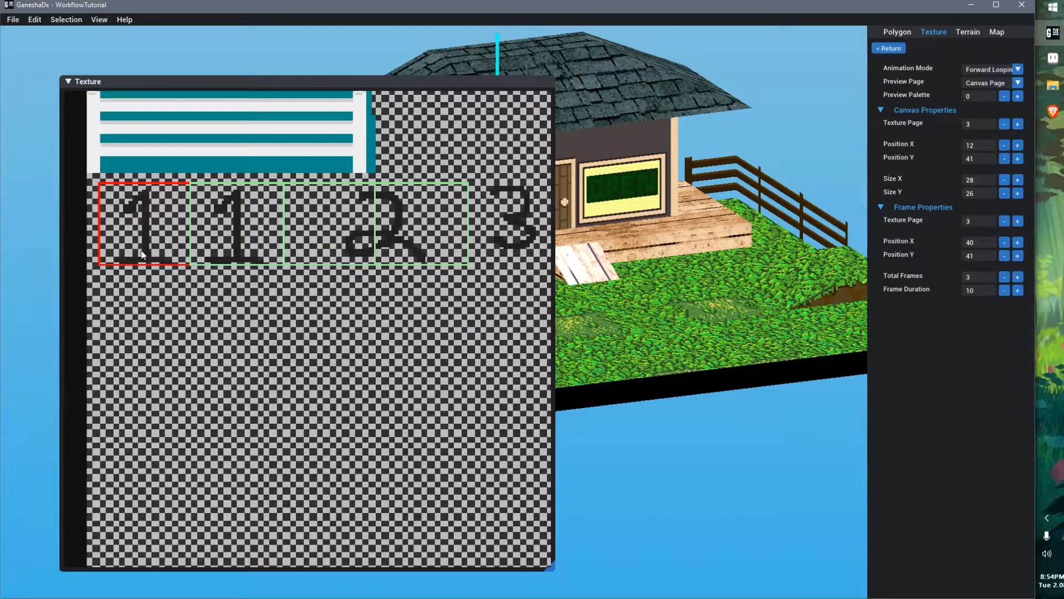
In Aseprite, redraw the 2 and 3 digits closer to the 1 and save the image
key(alt+Tab)
middle_drag(536, 254, 482, 246)
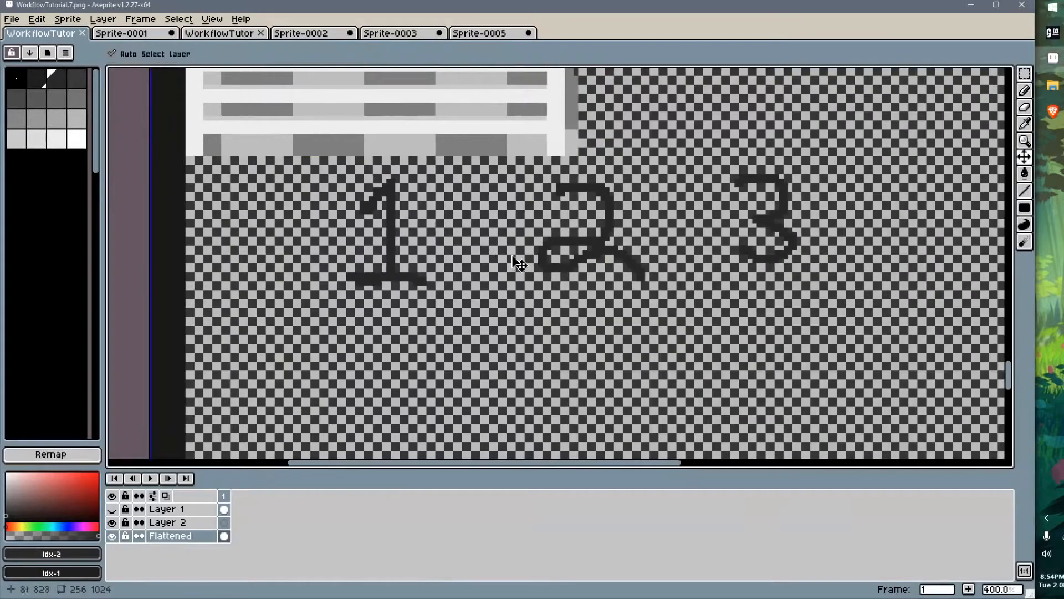
key(ctrl+z)
key(ctrl+z)
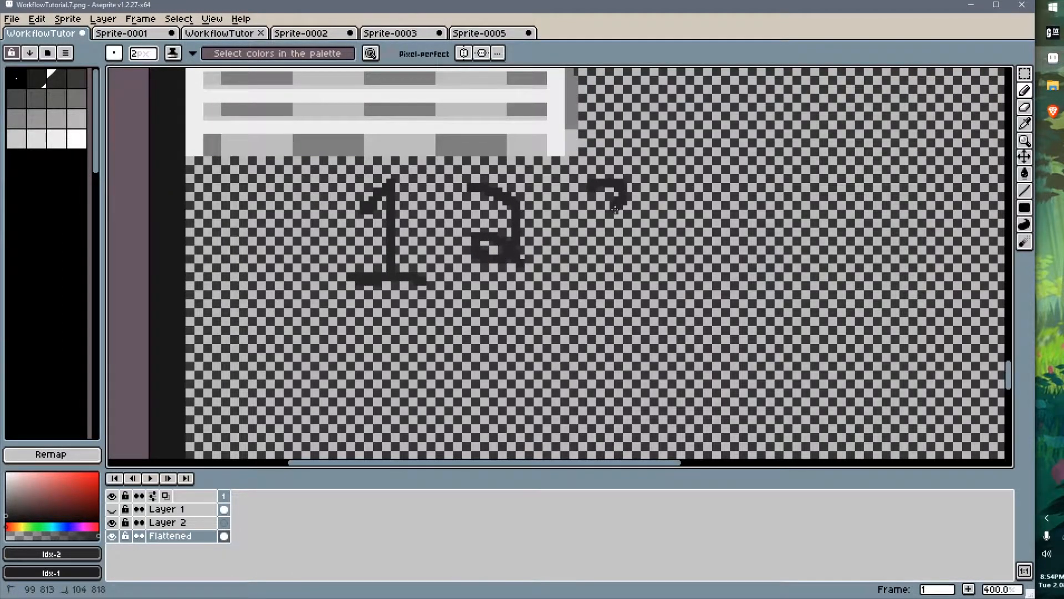
key(ctrl+s)
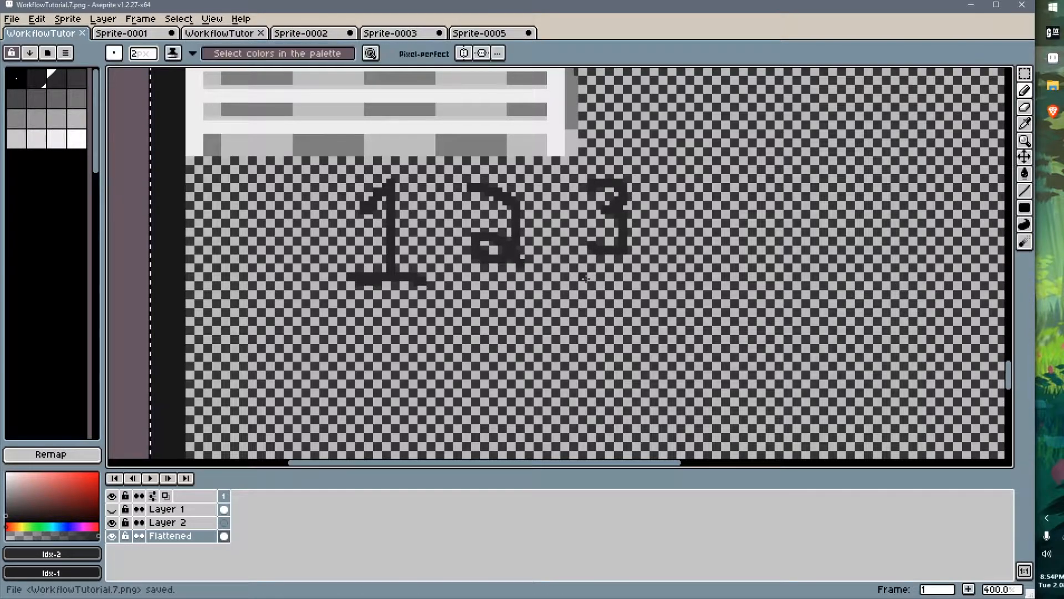
Return to GaneshaDx and refresh the animation by lowering Total Frames to 1 and raising it back to 3
key(alt+Tab)
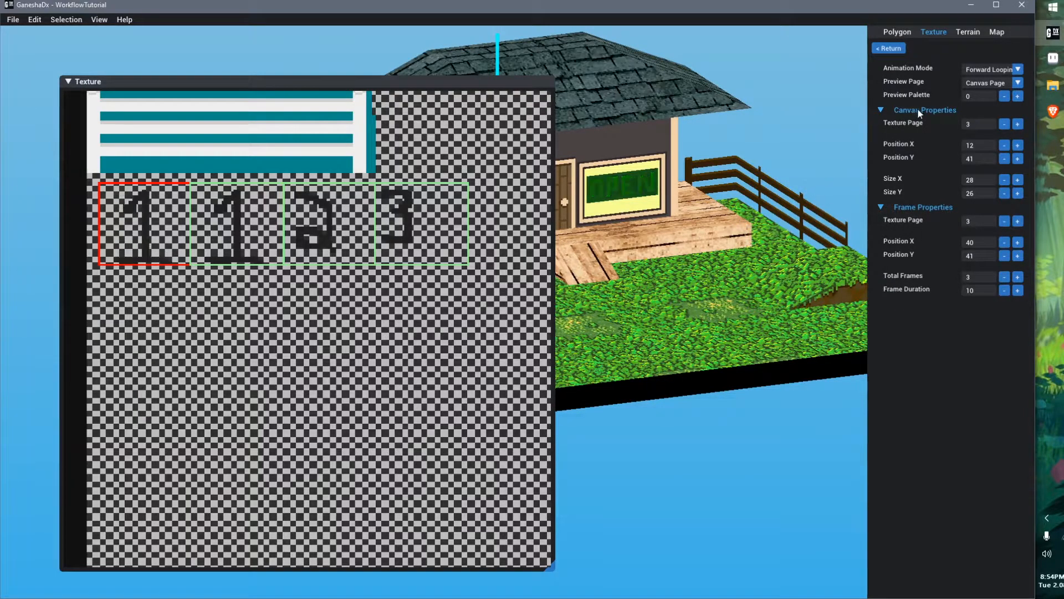
click(1004, 277)
click(1004, 277)
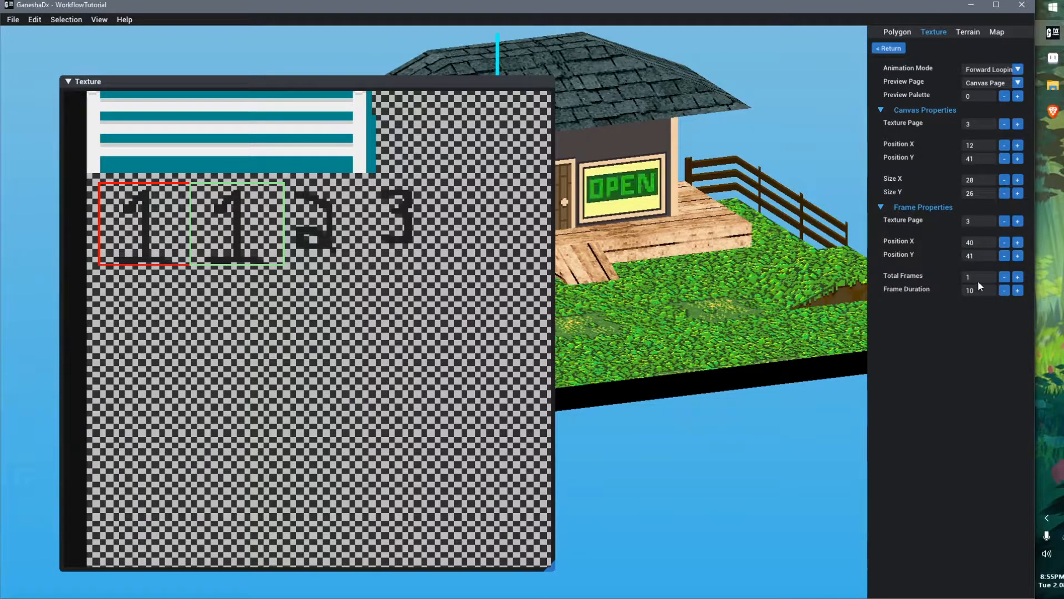
click(1017, 277)
click(1017, 277)
click(1017, 276)
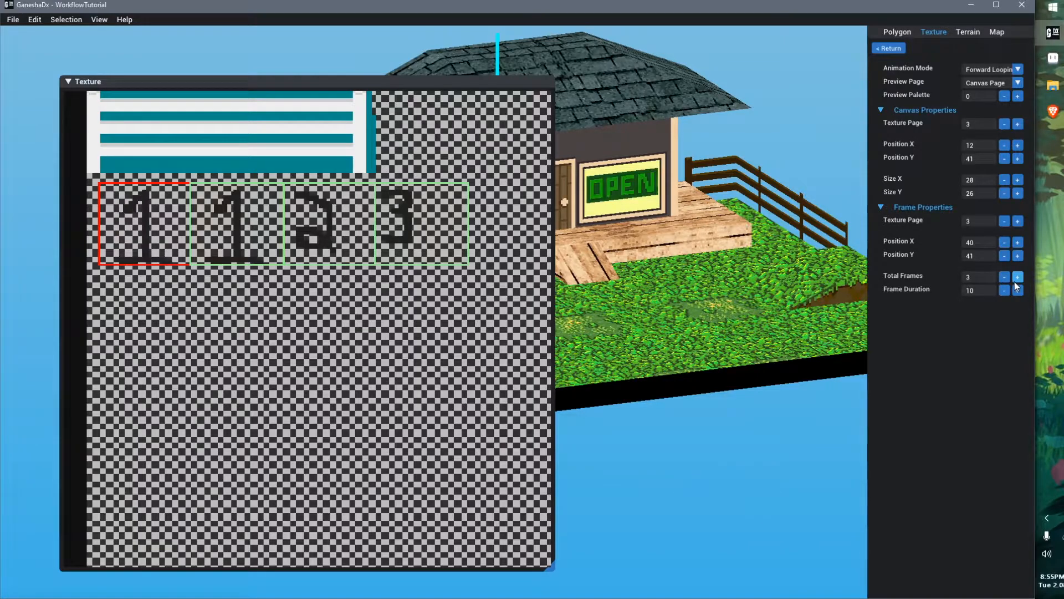
Set the animation's Total Frames to 12
scroll(386, 272, down, 3)
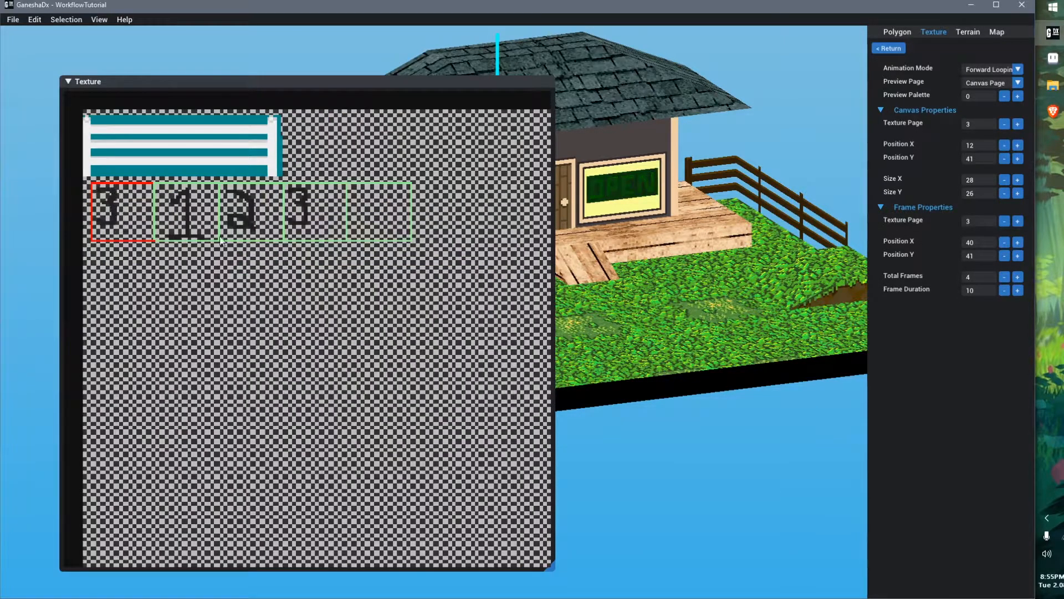
scroll(214, 211, down, 1)
click(1017, 276)
click(1017, 276)
click(1004, 276)
click(1004, 277)
click(1017, 277)
click(1016, 277)
click(1017, 278)
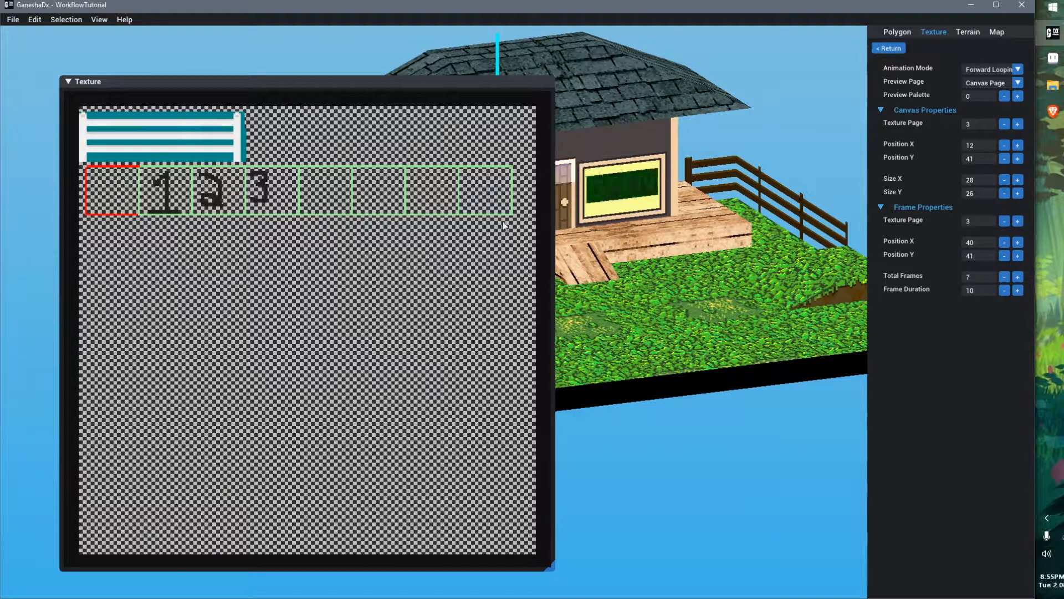
click(1016, 280)
click(1017, 277)
click(1016, 277)
click(1016, 277)
click(1016, 277)
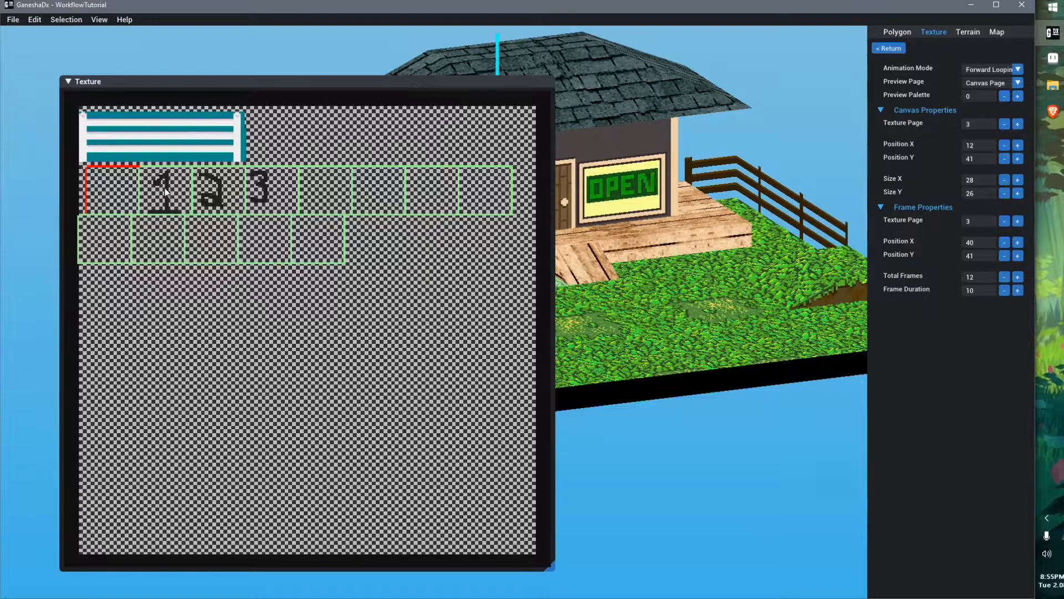
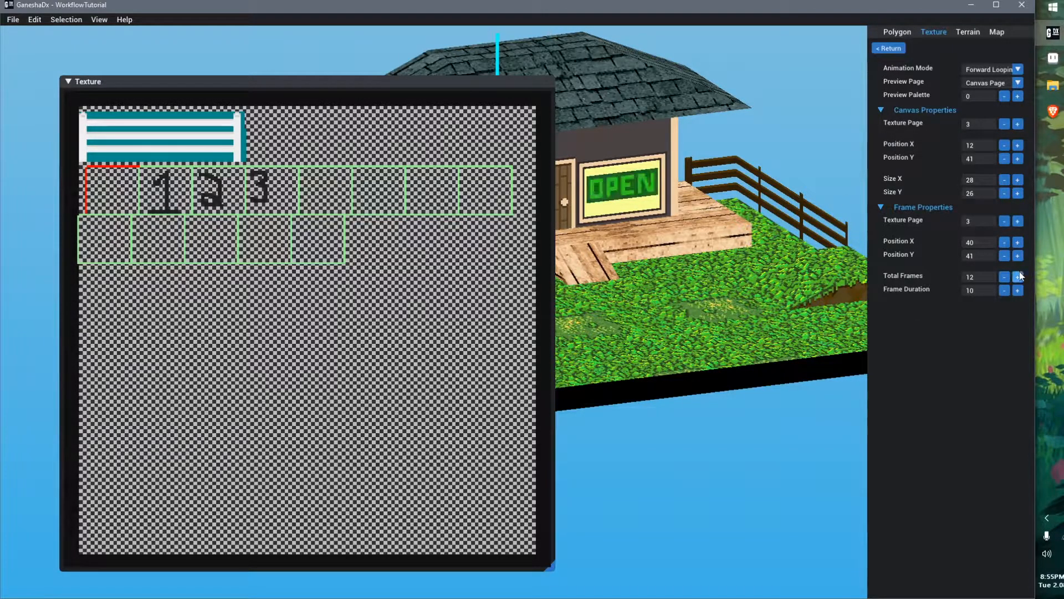
Set the animation's Total Frames to 38
drag(1018, 276, 1019, 275)
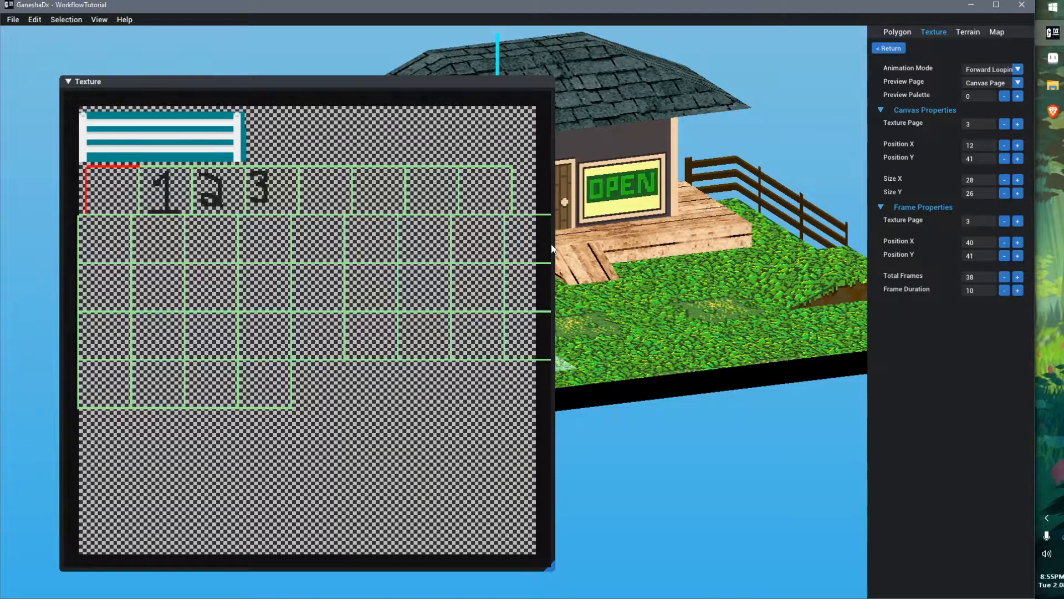
scroll(543, 235, up, 2)
middle_drag(544, 254, 477, 264)
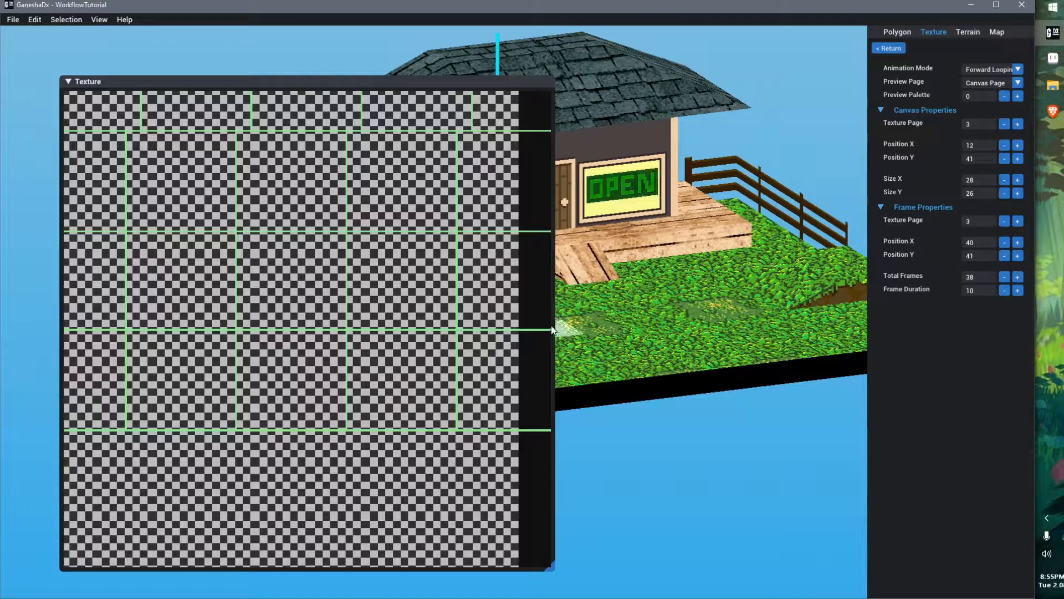
scroll(471, 268, down, 2)
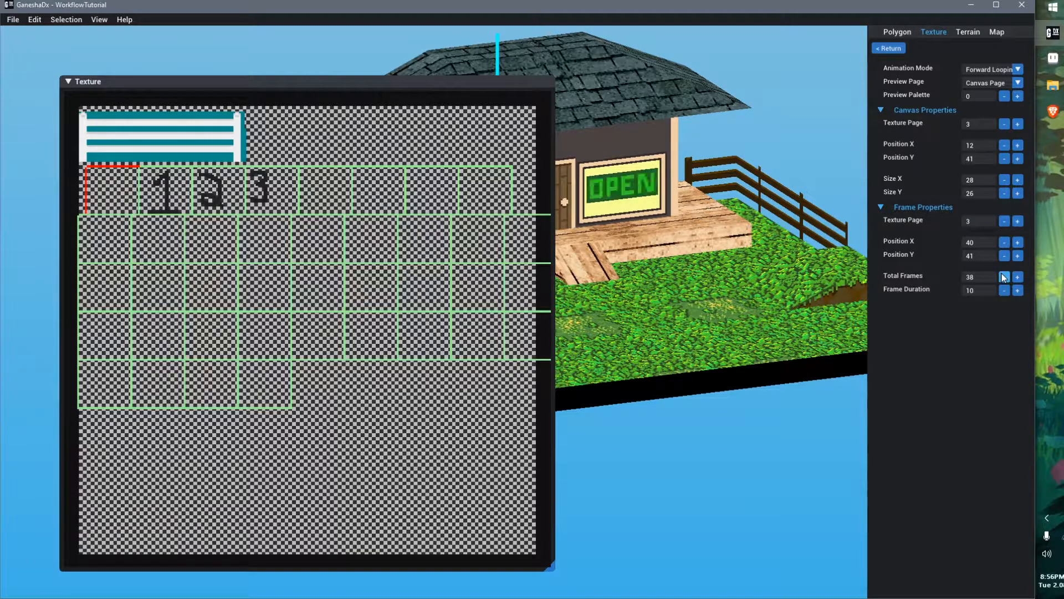
Set the canvas Size X to 24 and the canvas and frame Position Y to 40
click(1018, 179)
click(1017, 181)
click(1005, 180)
click(1004, 180)
click(1004, 180)
click(1004, 180)
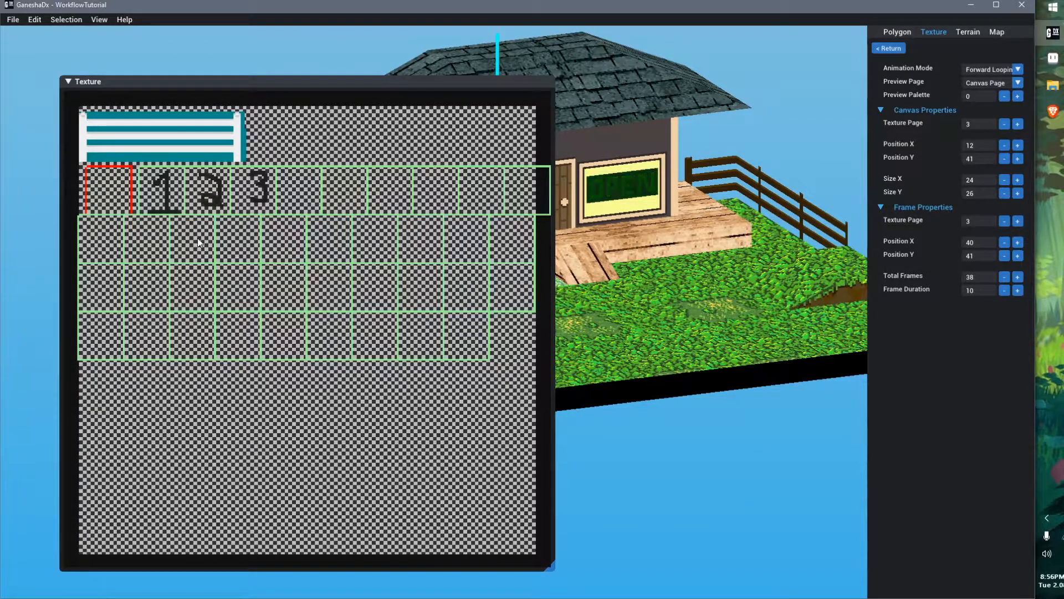
click(1007, 256)
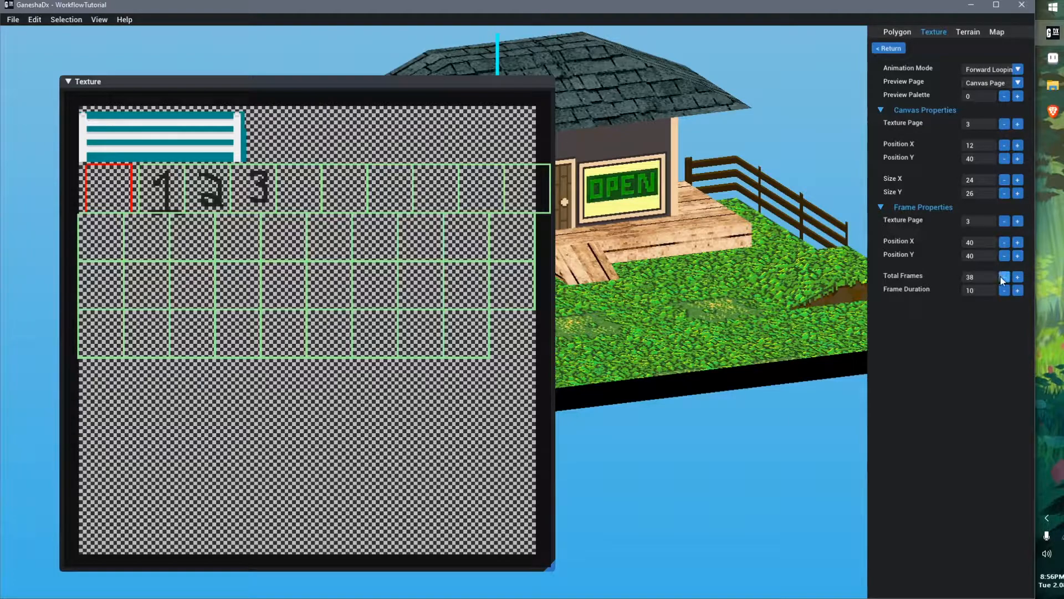
Set Total Frames back to 3 and the canvas Size X back to 28
drag(1002, 279, 1002, 279)
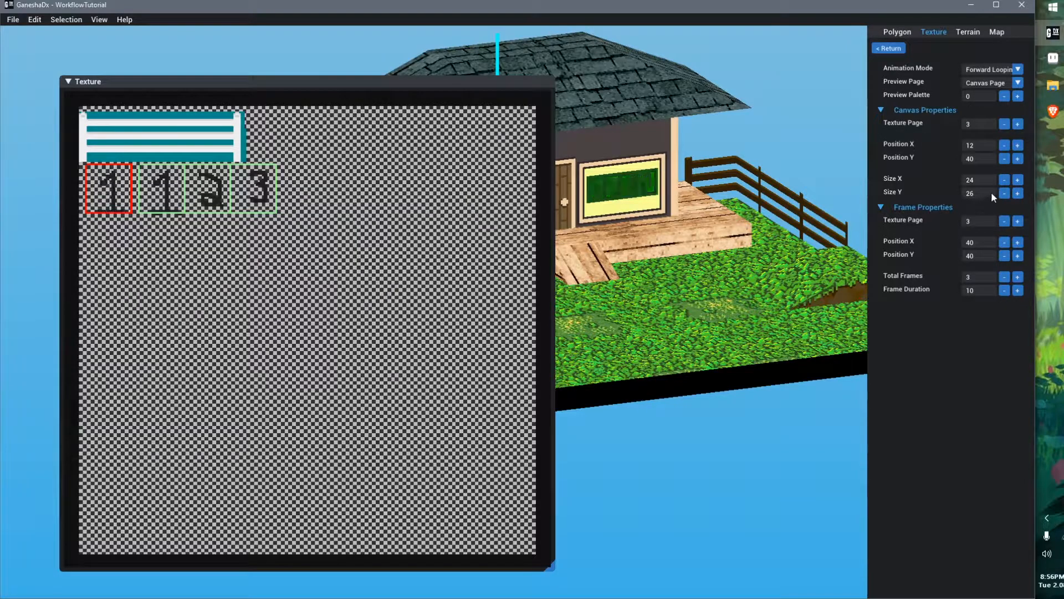
drag(1017, 181, 1017, 181)
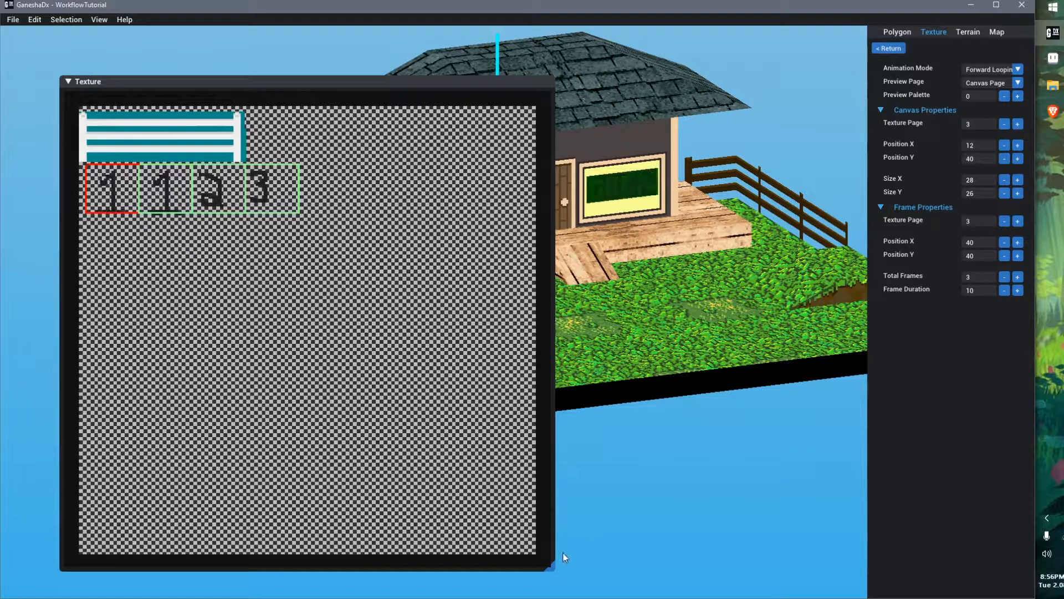
Shrink the texture preview, select the square polygon on the grass in front of the house and return to its UV properties
drag(551, 565, 271, 287)
middle_drag(602, 311, 603, 411)
right_drag(603, 412, 615, 432)
middle_drag(615, 432, 544, 300)
right_drag(545, 301, 531, 358)
middle_drag(482, 288, 588, 411)
scroll(564, 394, up, 2)
middle_drag(615, 450, 614, 388)
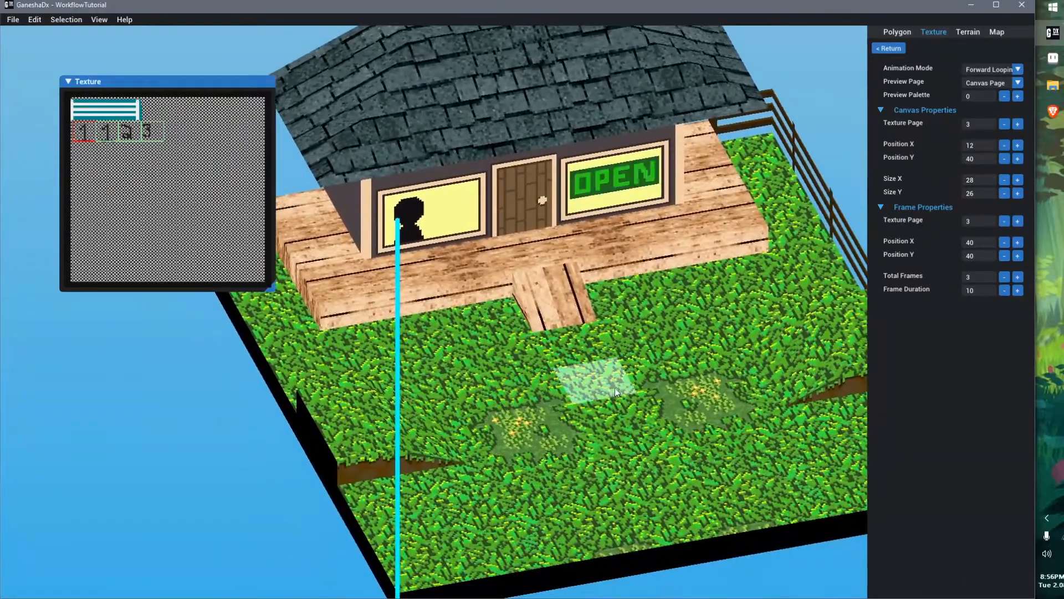
click(604, 380)
right_drag(685, 435, 659, 478)
middle_drag(659, 478, 629, 375)
scroll(582, 389, up, 2)
right_drag(581, 385, 600, 384)
scroll(600, 384, up, 2)
click(897, 46)
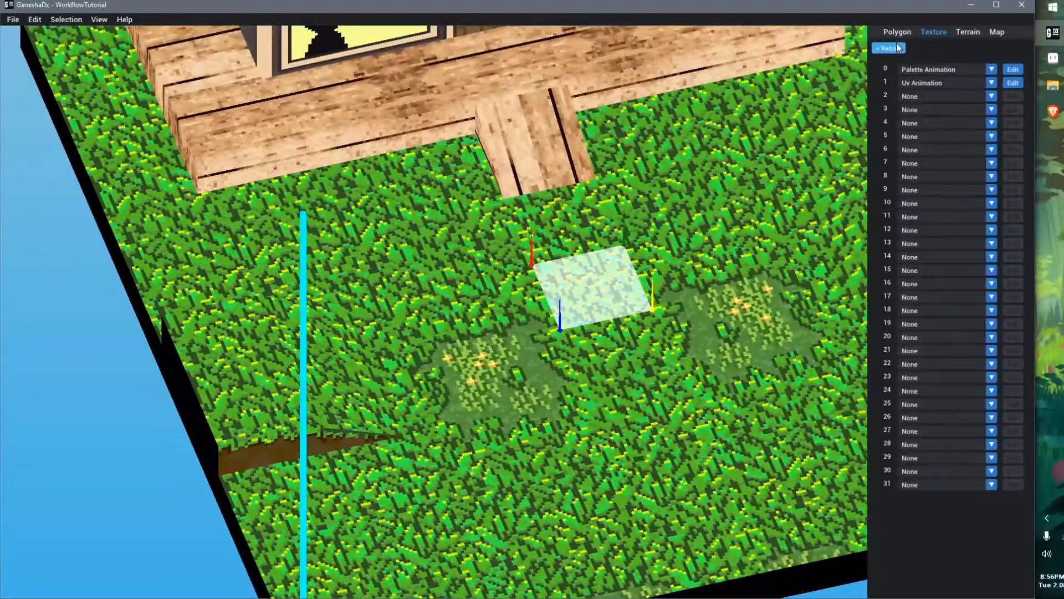
click(897, 46)
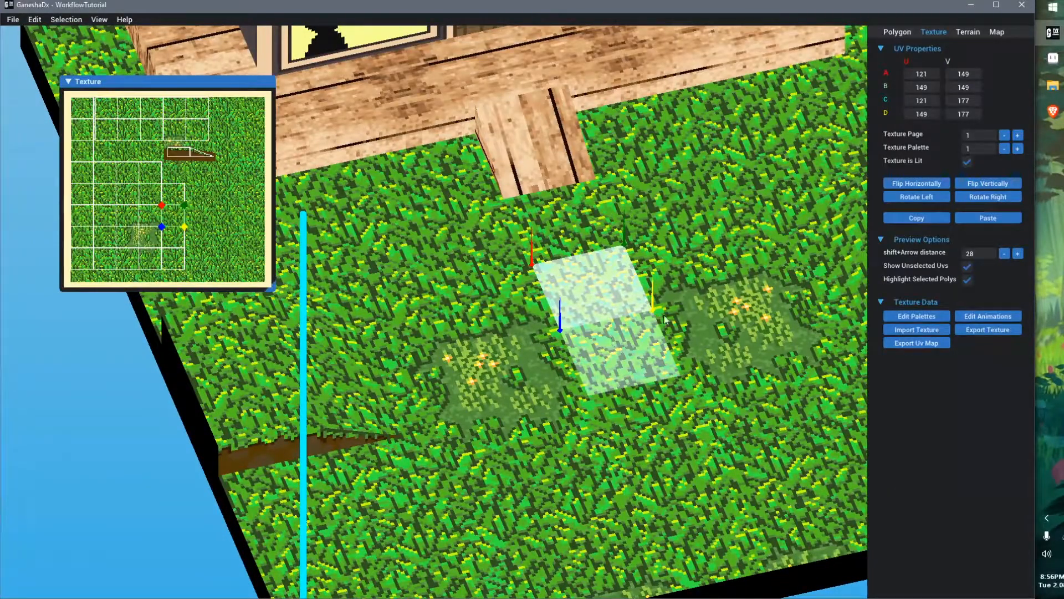
Set the polygon's Texture Page to 3 and map its UVs onto the first 1 digit
click(1018, 135)
click(1018, 135)
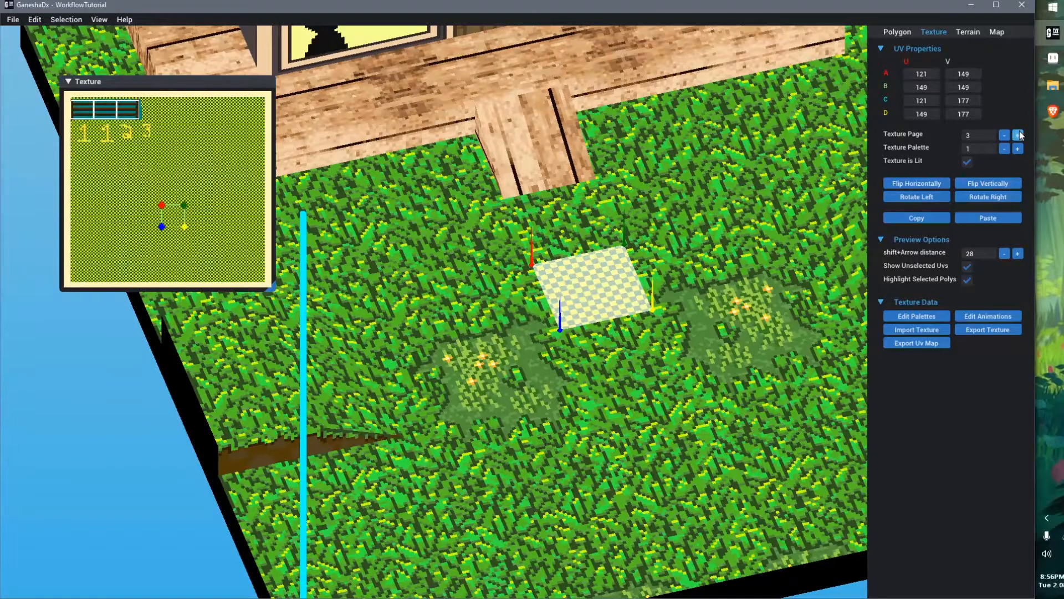
drag(165, 211, 79, 132)
scroll(83, 139, up, 2)
scroll(111, 179, up, 3)
key(Right)
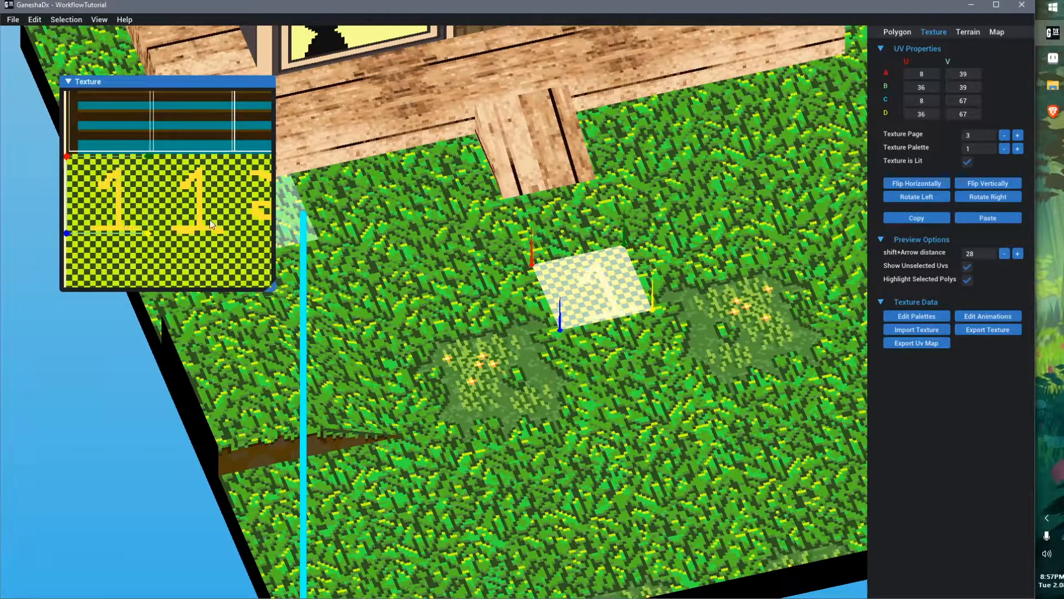
Enlarge the texture preview and set the polygon's Texture Palette to 3
drag(272, 289, 437, 453)
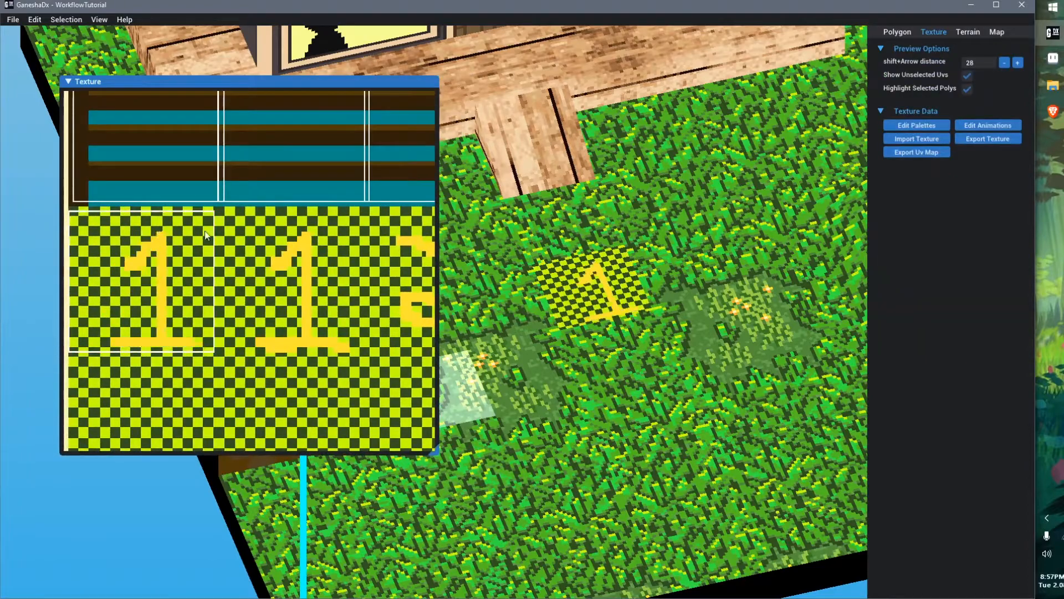
click(622, 279)
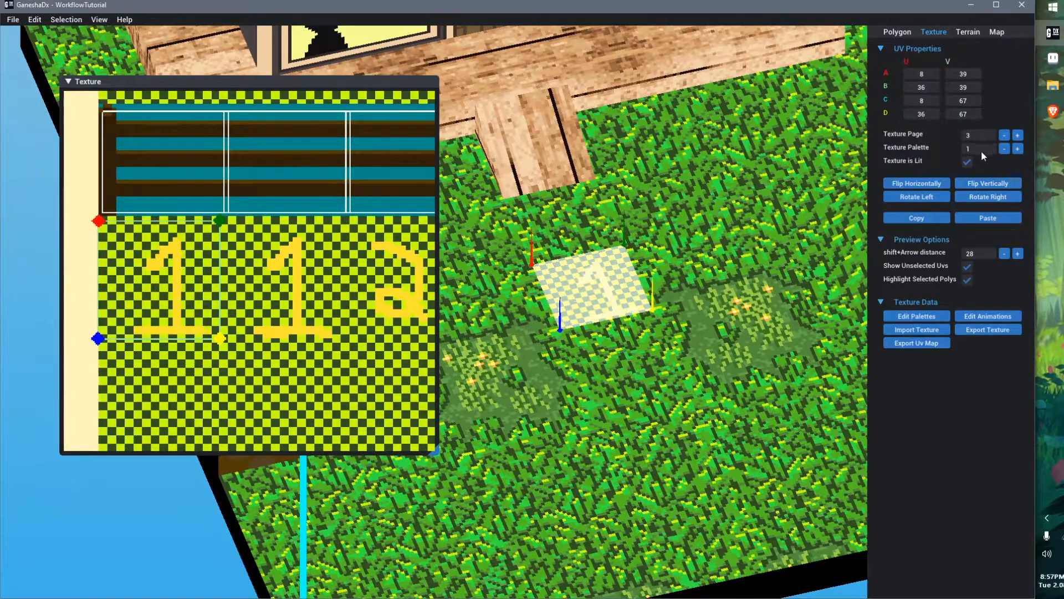
click(1017, 149)
click(1017, 148)
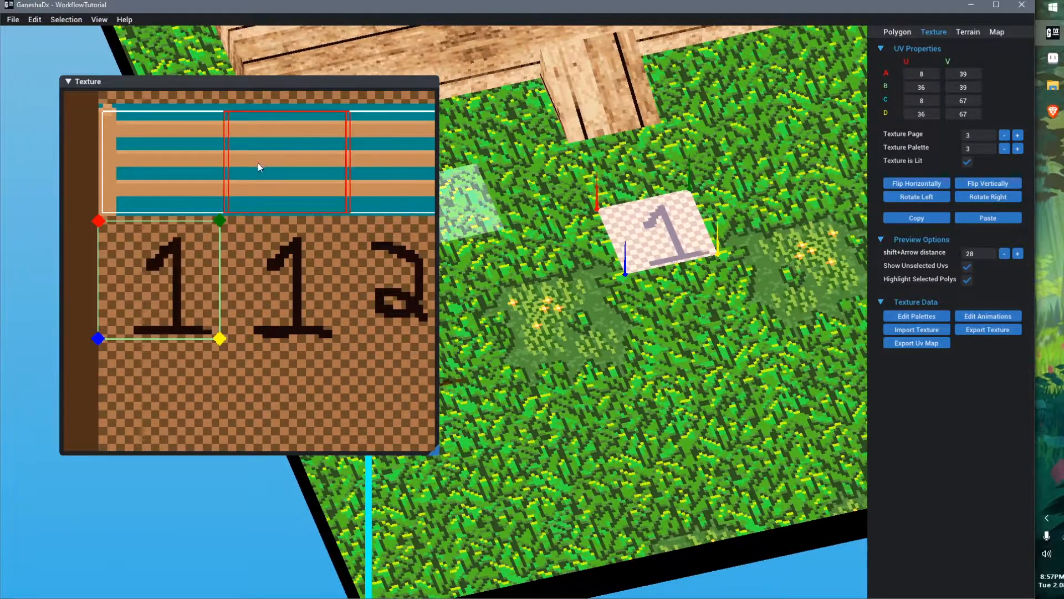
click(189, 247)
key(Right)
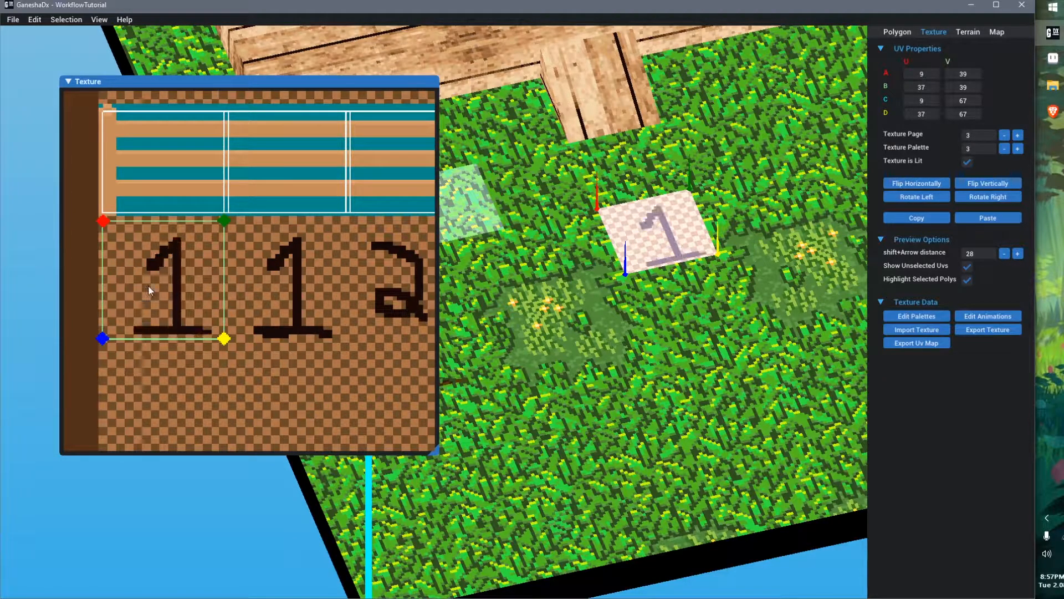
key(Left)
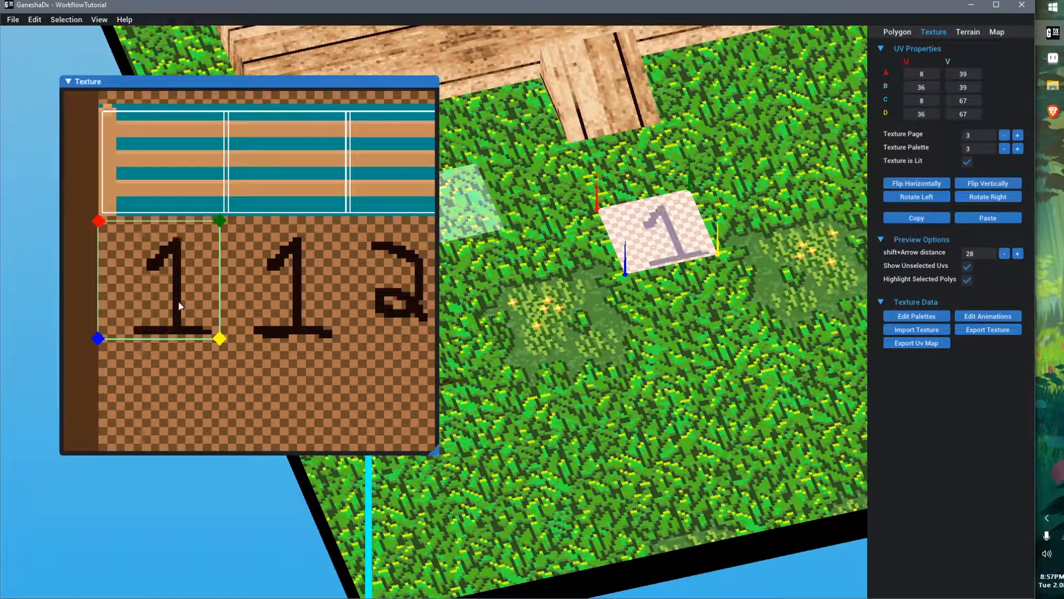
In Aseprite, undo the last three pencil strokes and save the image
scroll(215, 232, down, 2)
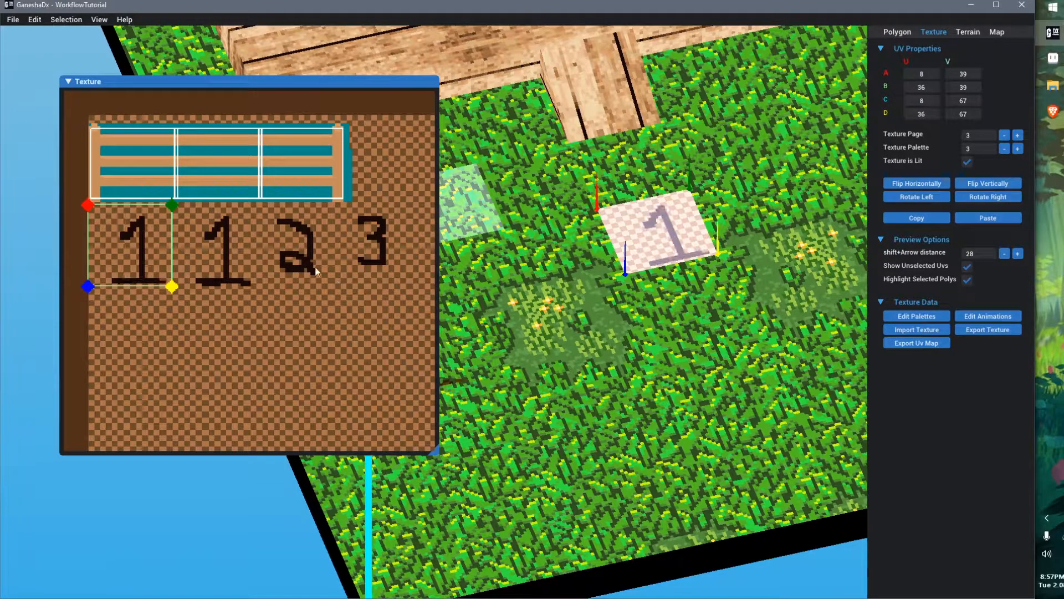
scroll(320, 270, down, 1)
scroll(673, 305, down, 3)
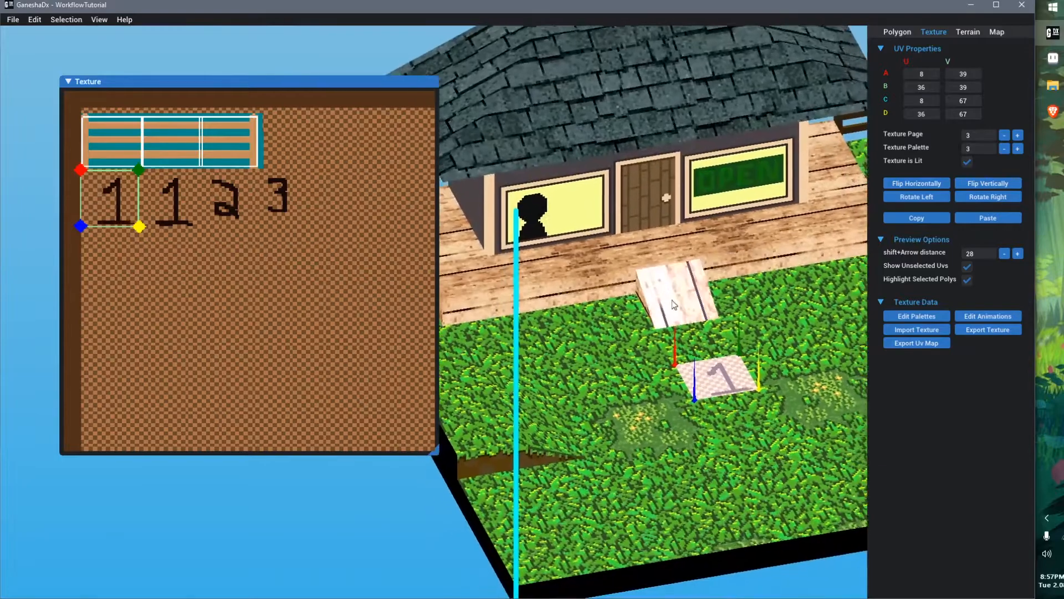
middle_drag(674, 304, 616, 344)
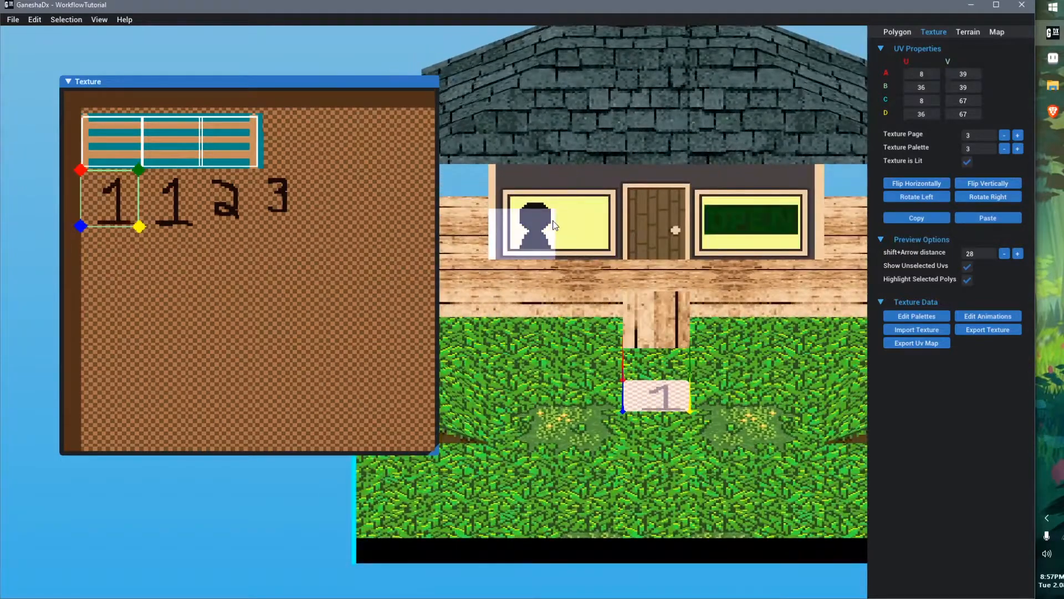
scroll(613, 354, up, 4)
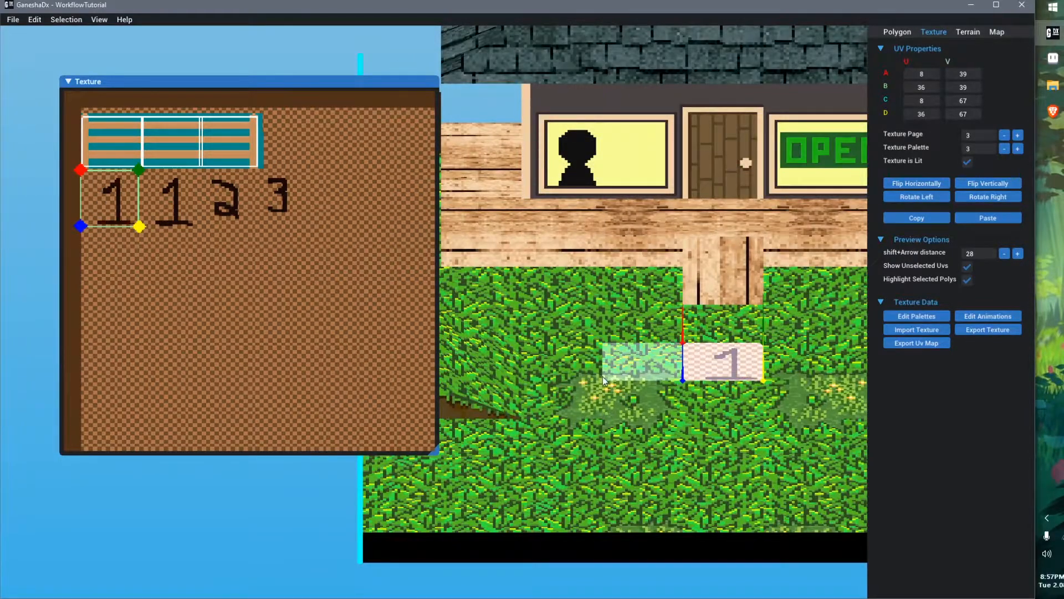
key(alt+Tab)
scroll(460, 298, up, 1)
key(ctrl+z)
key(ctrl+z)
key(ctrl+z)
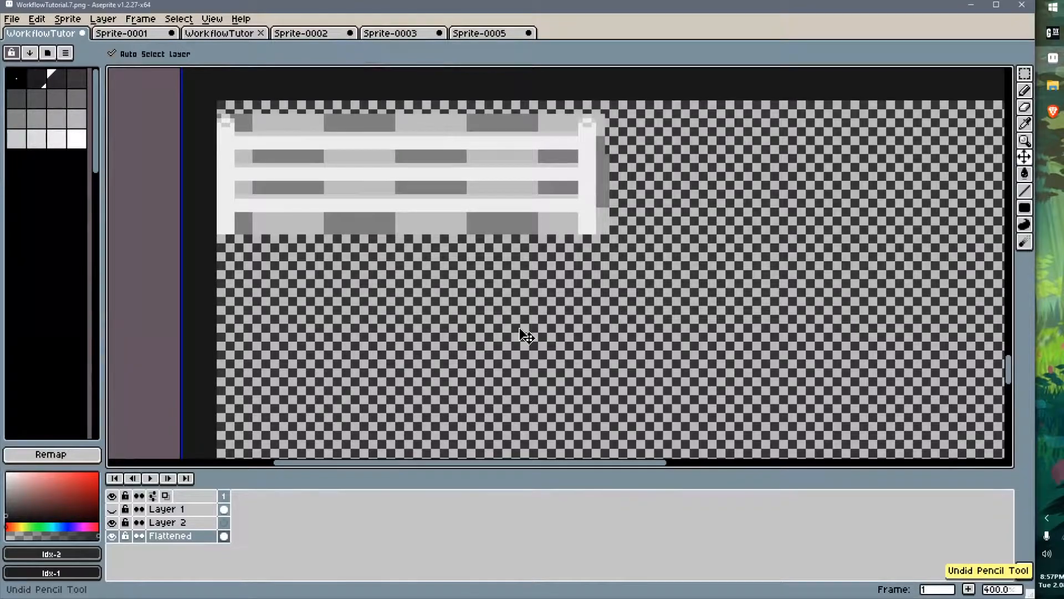
scroll(460, 297, down, 3)
scroll(482, 238, up, 3)
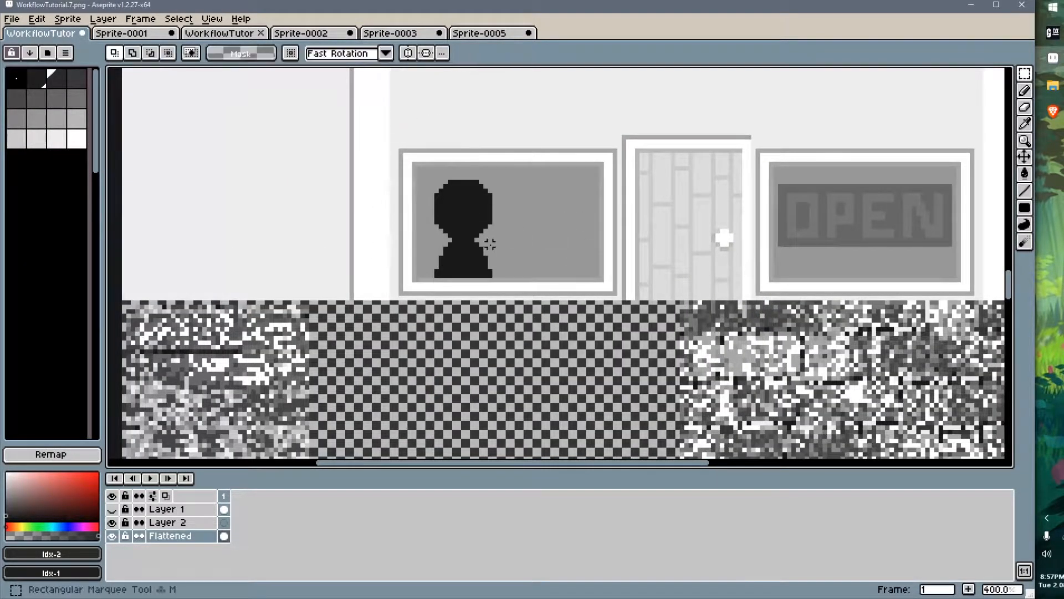
key(ctrl+s)
key(alt+Tab)
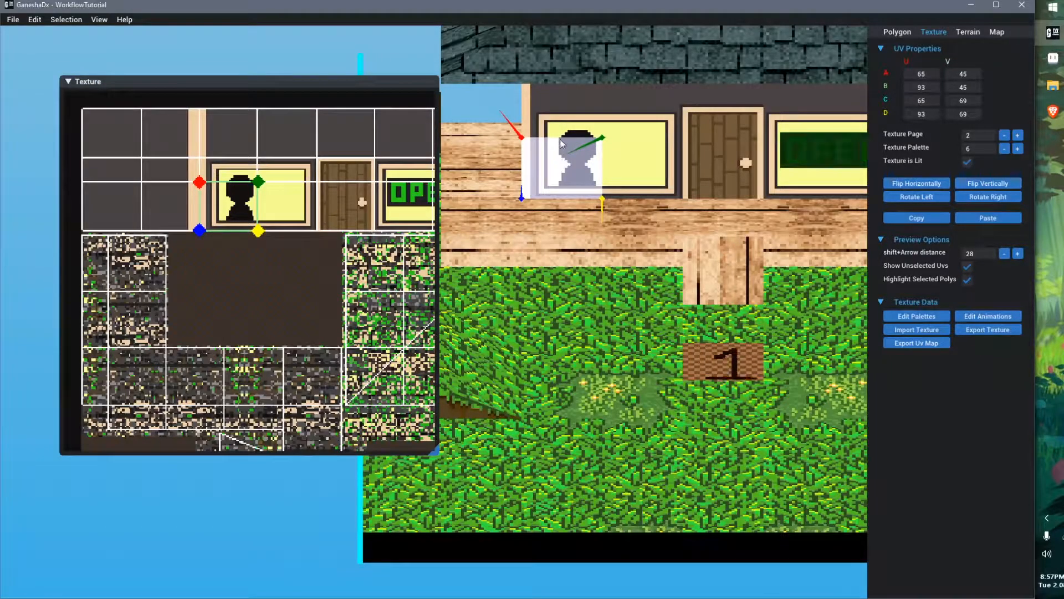
Select the wall strip polygon above the left window and zoom into its UVs in the texture preview
click(561, 124)
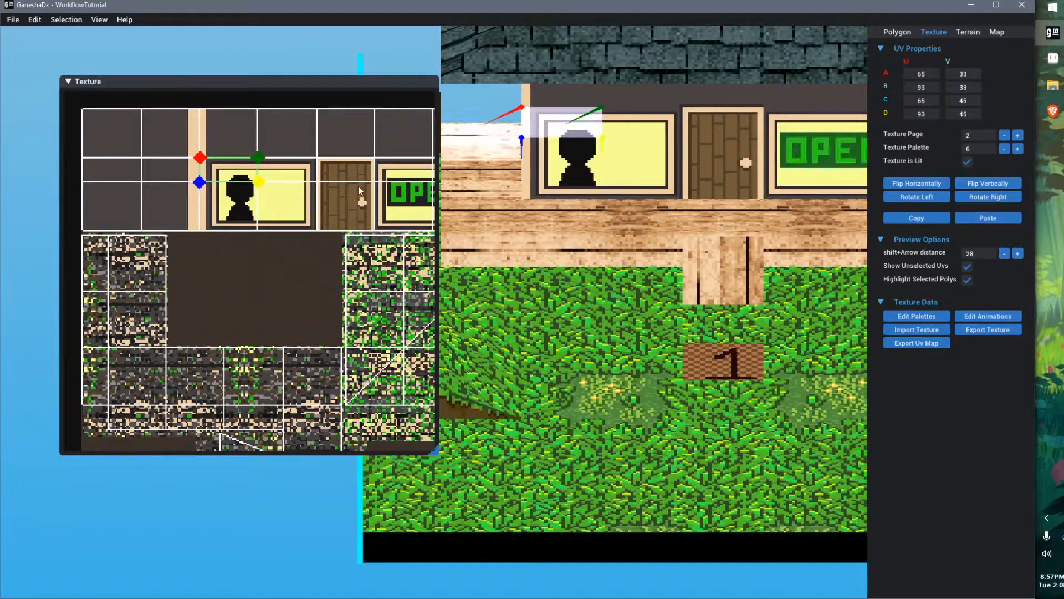
click(300, 169)
scroll(286, 162, up, 4)
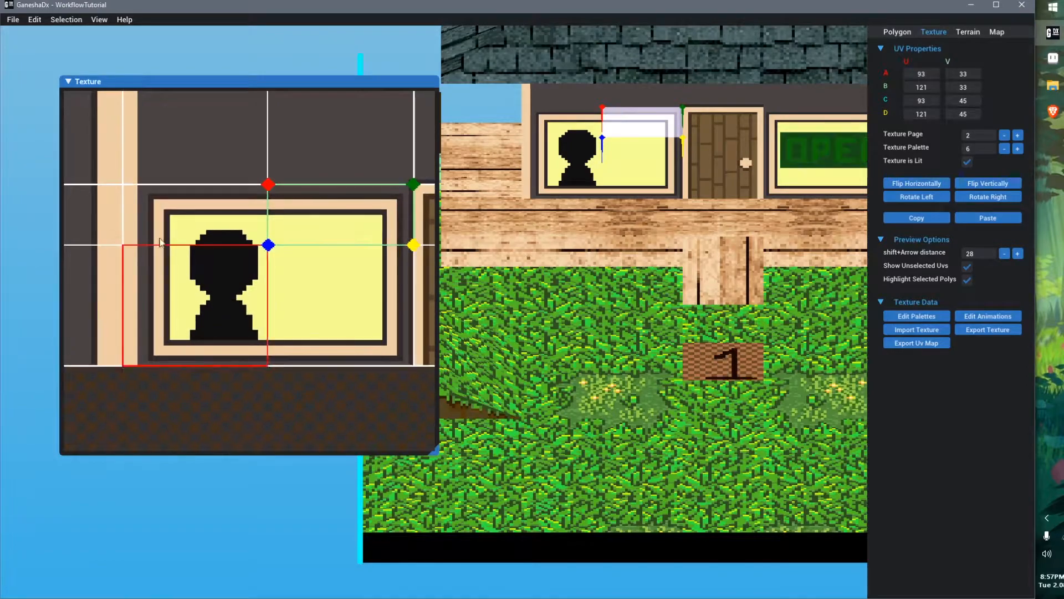
scroll(133, 211, up, 3)
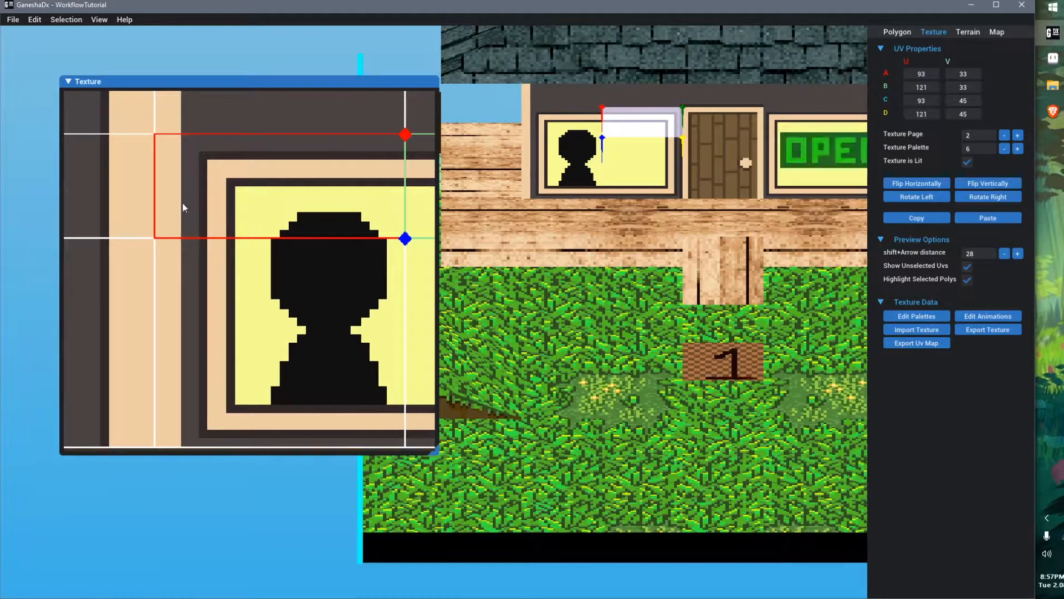
scroll(171, 224, down, 2)
In Aseprite, draw a grey marker pixel on the wall left of the window with the Pencil tool
key(alt+Tab)
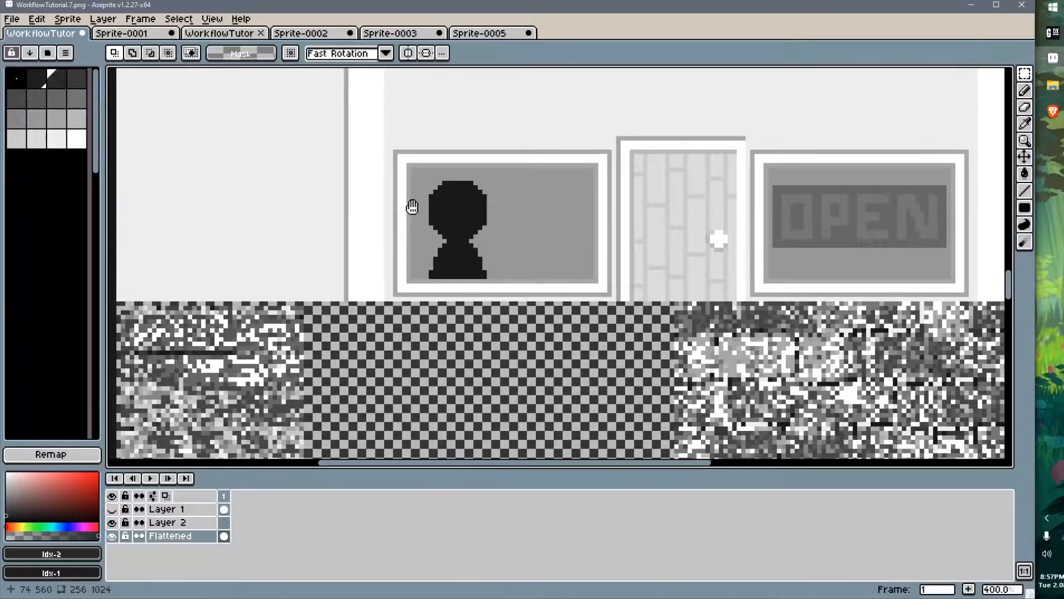
scroll(380, 186, up, 2)
scroll(366, 187, up, 2)
key(b)
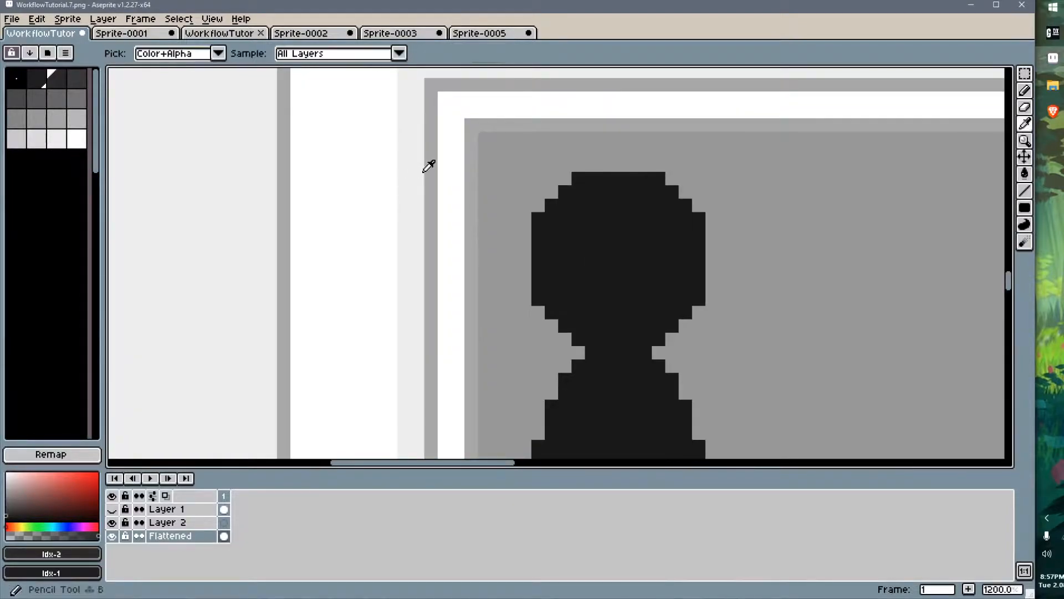
alt+click(429, 172)
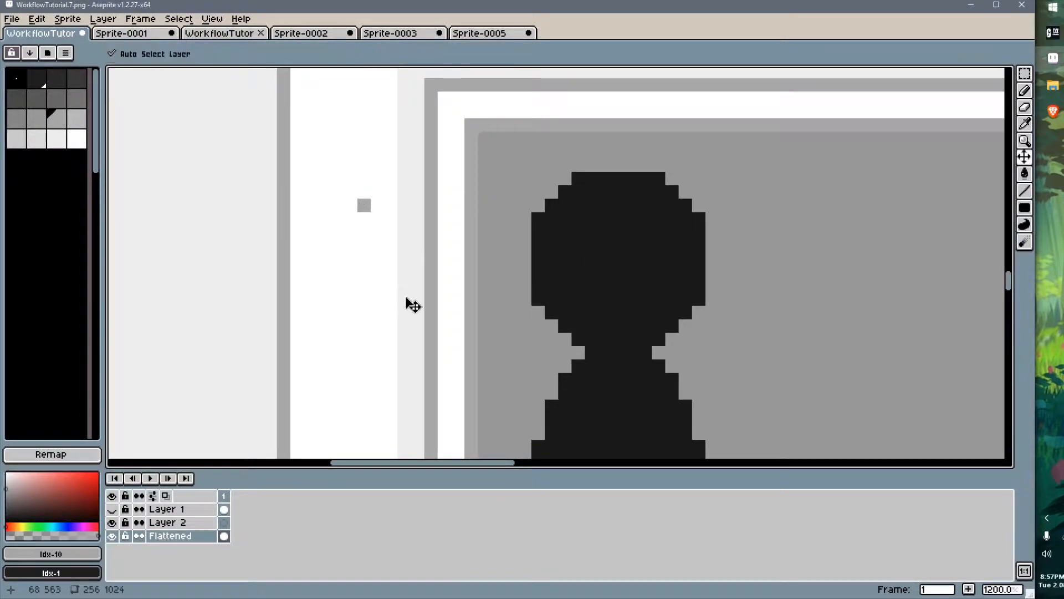
Draw a second marker pixel higher on the wall, save the image and check it in GaneshaDx
key(alt+Tab)
key(alt+Tab)
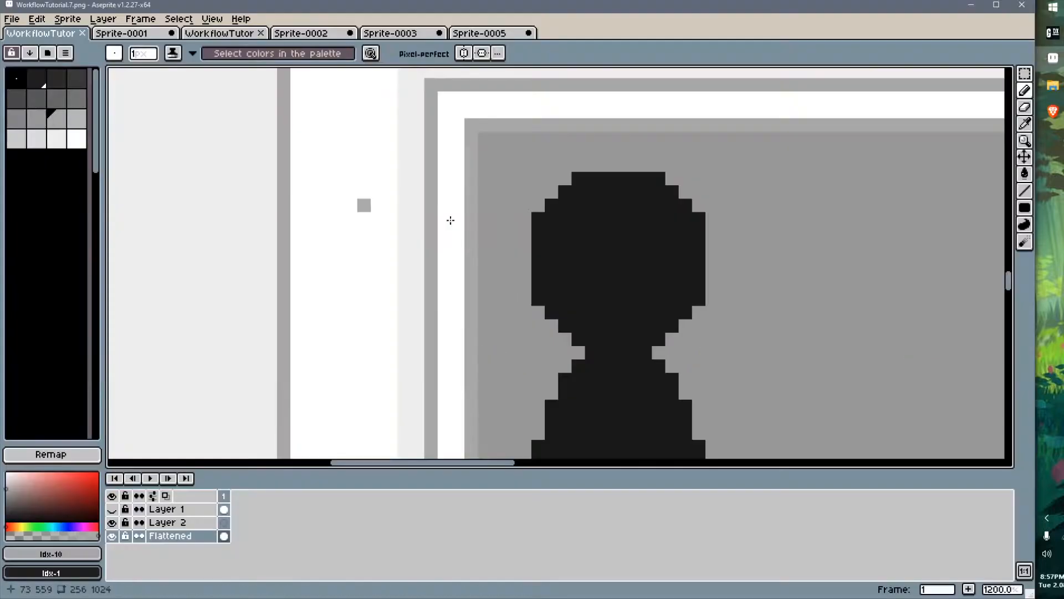
scroll(374, 191, down, 3)
key(alt+Tab)
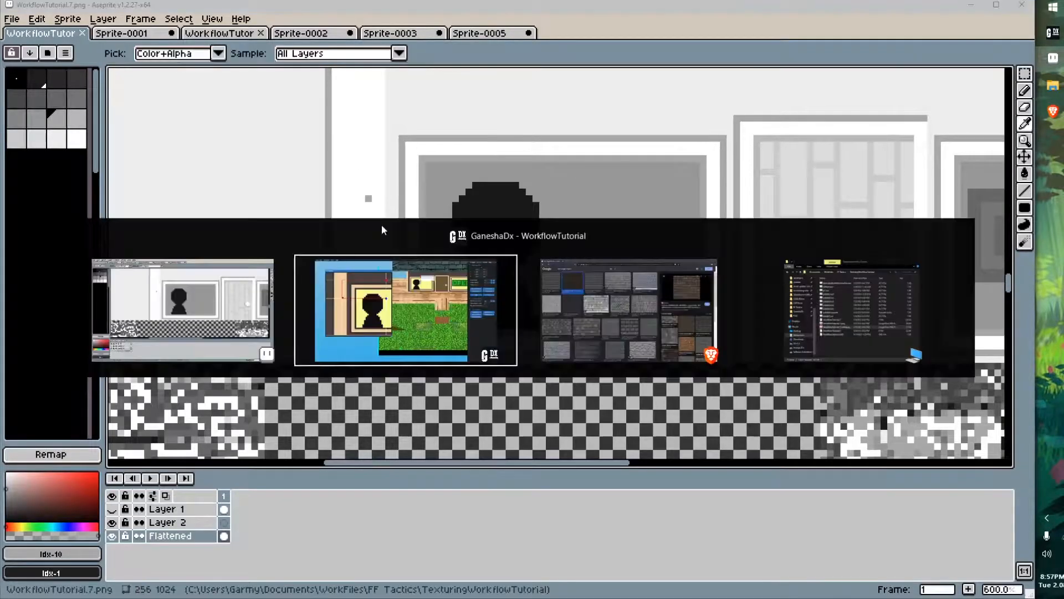
key(alt+Tab)
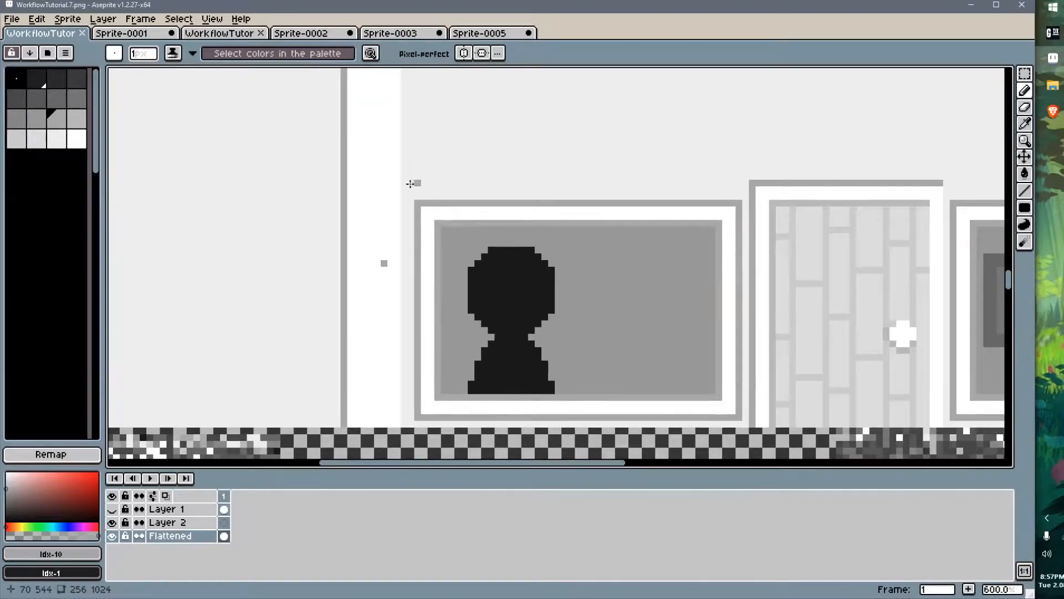
key(ctrl+s)
key(alt+Tab)
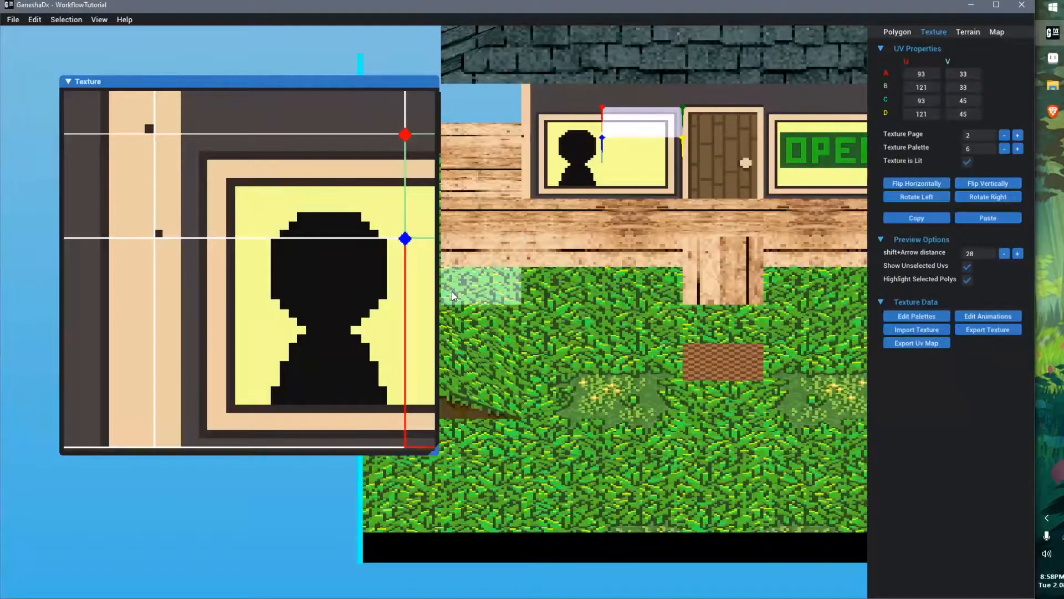
key(alt+Tab)
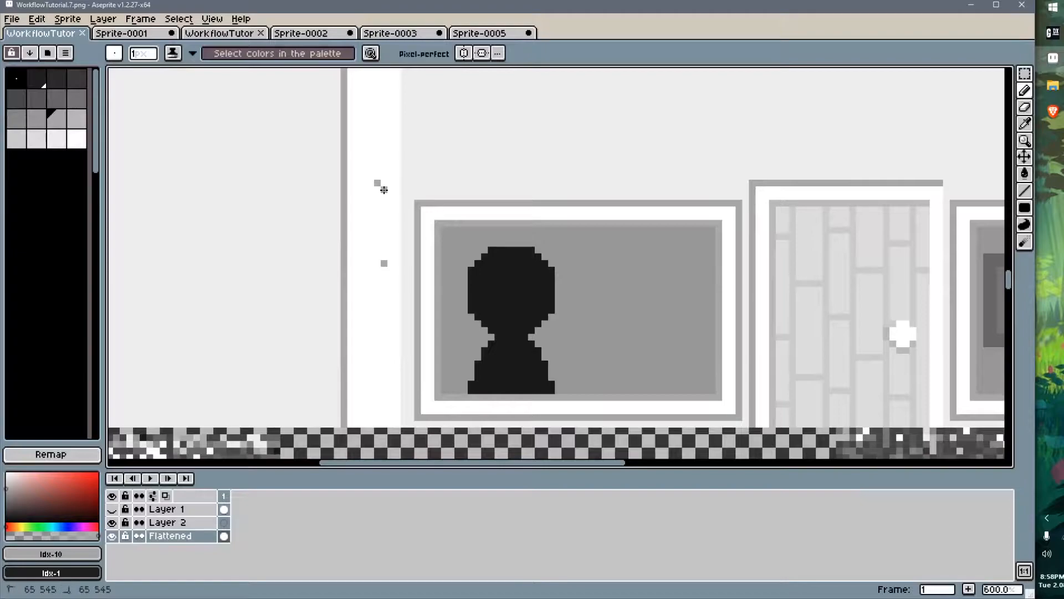
In Aseprite, redraw the upper marker pixel in line with the lower one, save the image and check it in GaneshaDx
click(384, 190)
alt+click(379, 177)
key(ctrl+s)
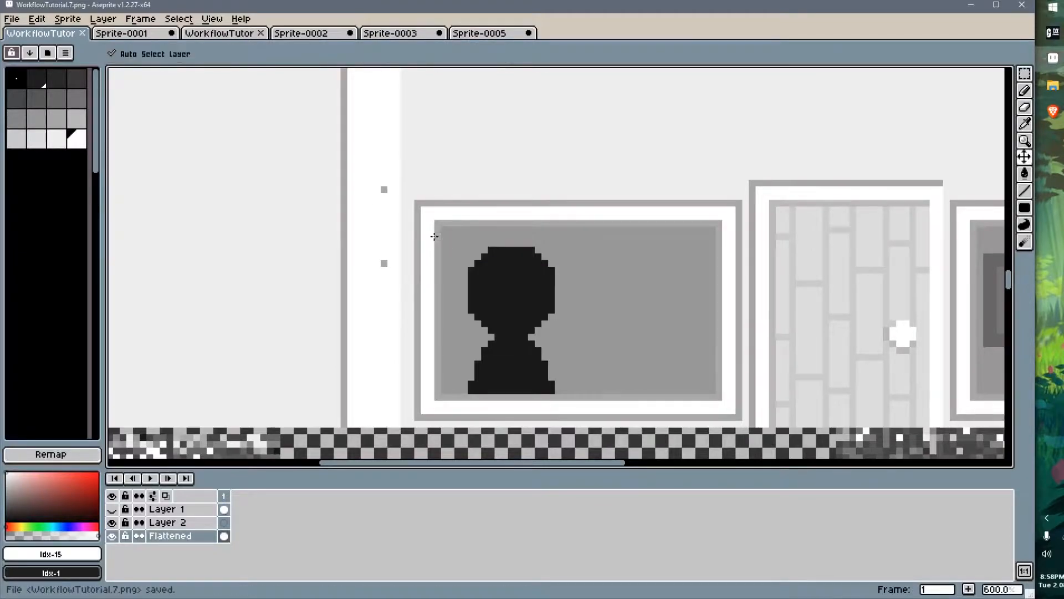
key(alt+Tab)
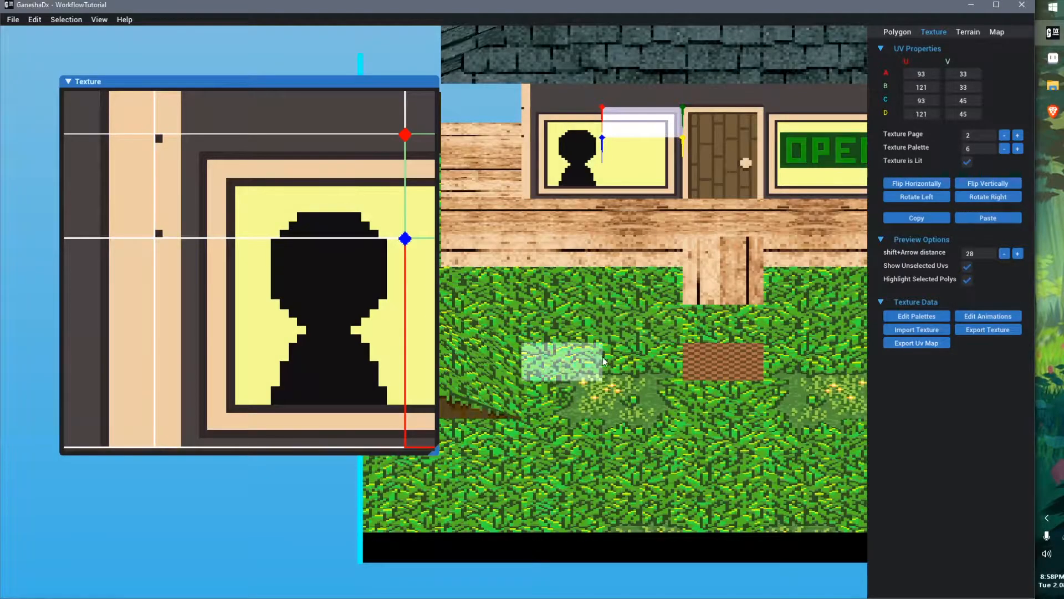
key(alt+Tab)
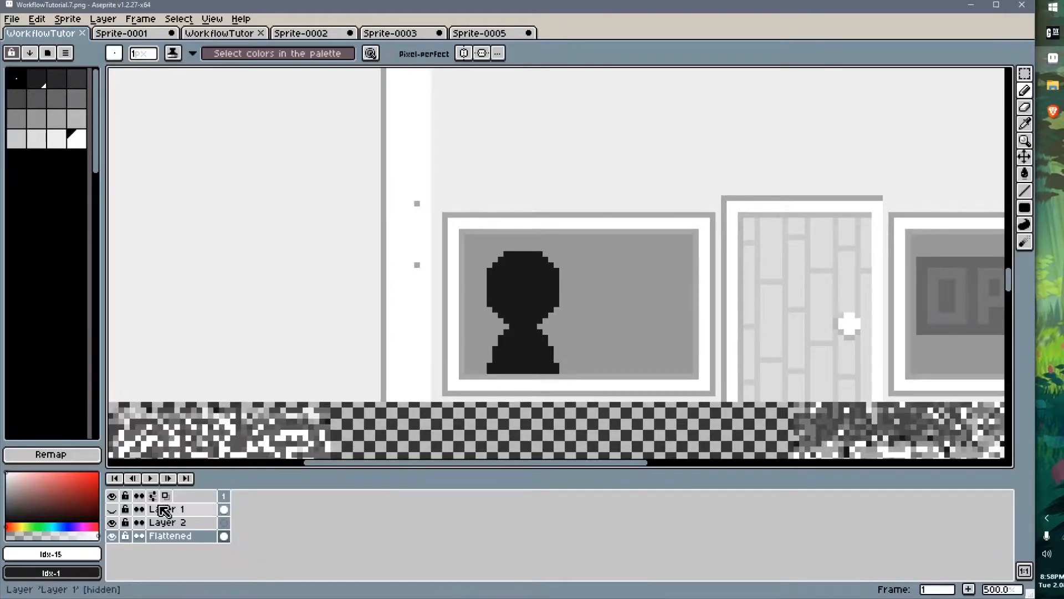
Hide Layer 1 and copy the left window section into an empty transparent area of the texture below the storefront
click(112, 509)
scroll(517, 317, down, 2)
scroll(516, 317, up, 2)
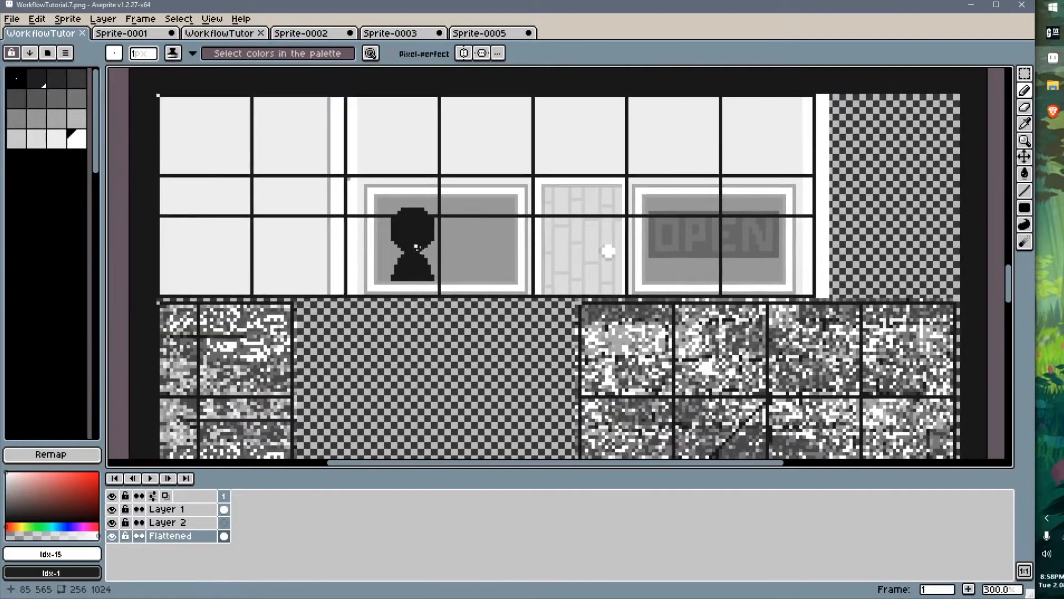
key(m)
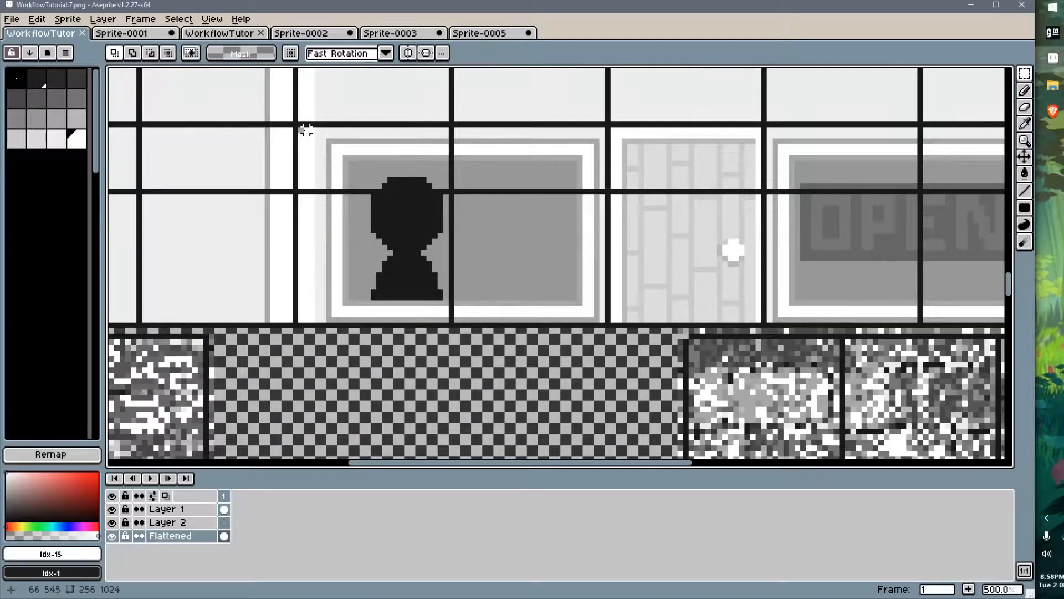
drag(300, 130, 607, 324)
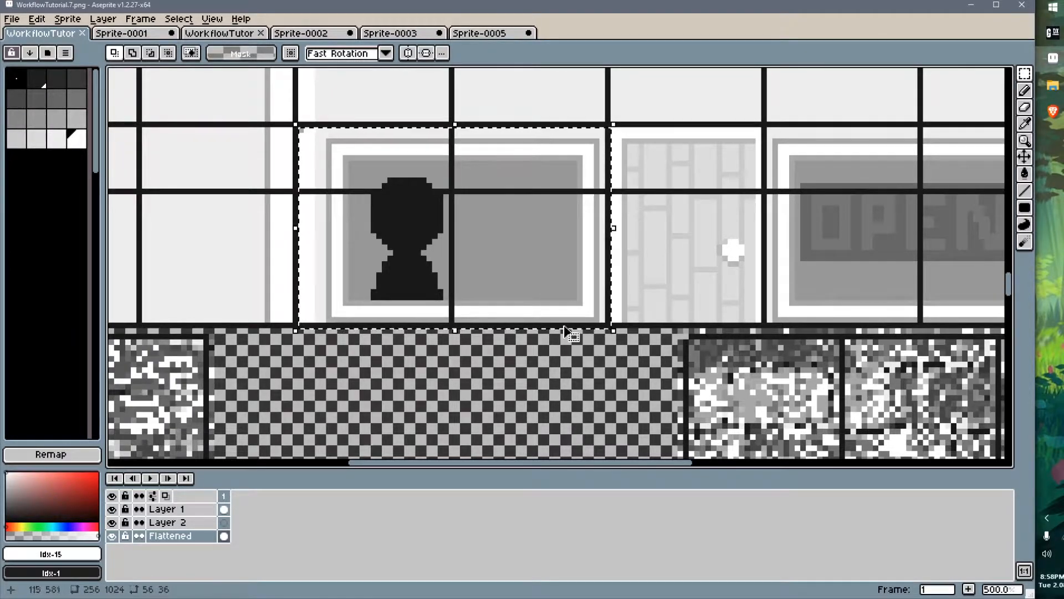
scroll(443, 276, down, 2)
scroll(439, 270, down, 1)
middle_drag(439, 270, 475, 89)
scroll(416, 286, down, 1)
middle_drag(371, 451, 384, 198)
scroll(384, 199, up, 3)
scroll(382, 199, up, 1)
key(ctrl+v)
drag(700, 237, 441, 256)
key(Return)
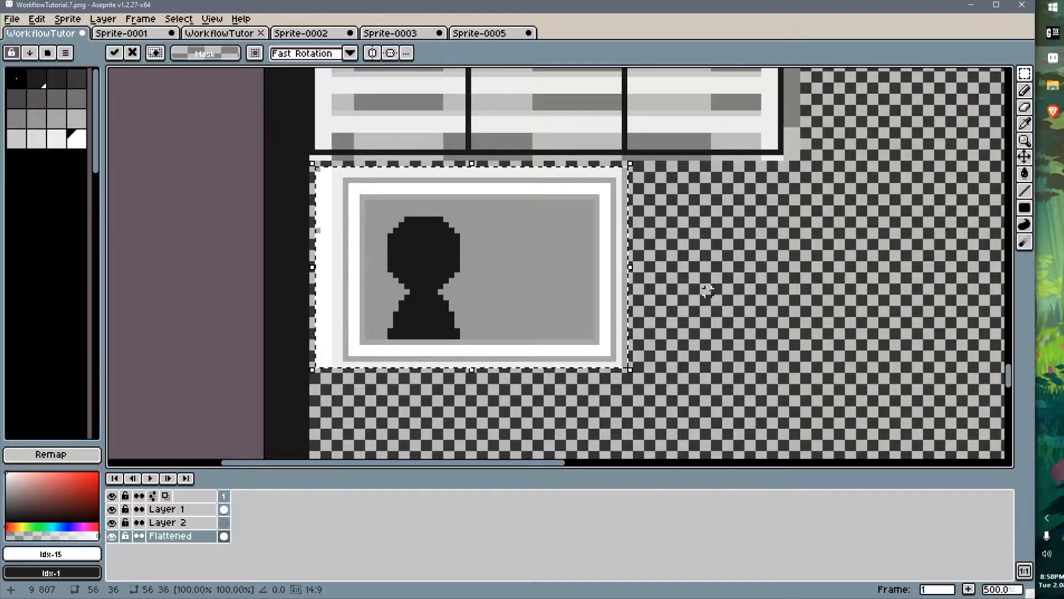
Save the texture image and compare the copied window against the model in GaneshaDx
scroll(323, 202, up, 2)
key(b)
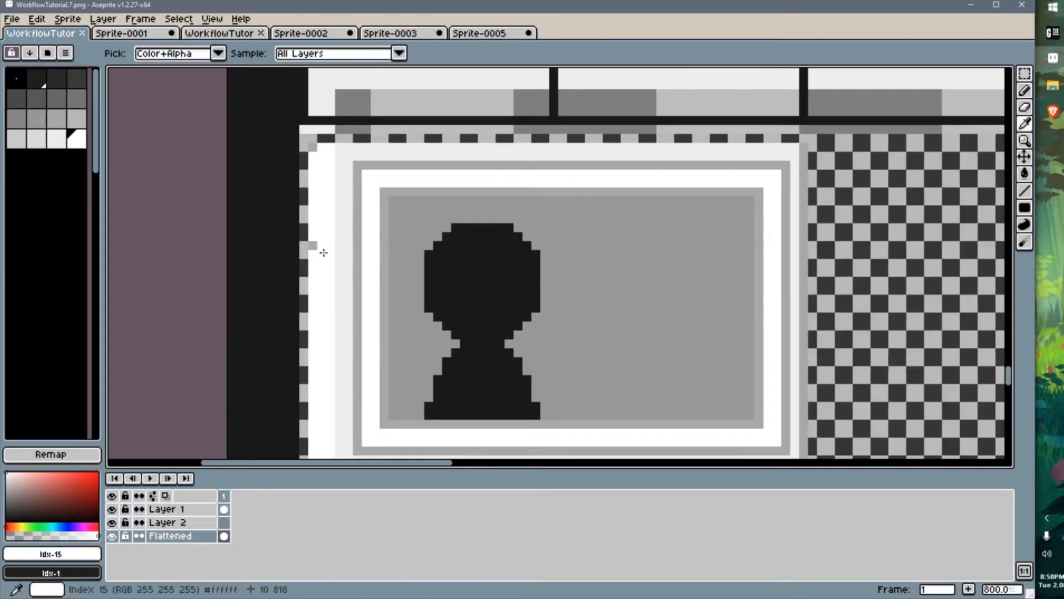
key(ctrl+s)
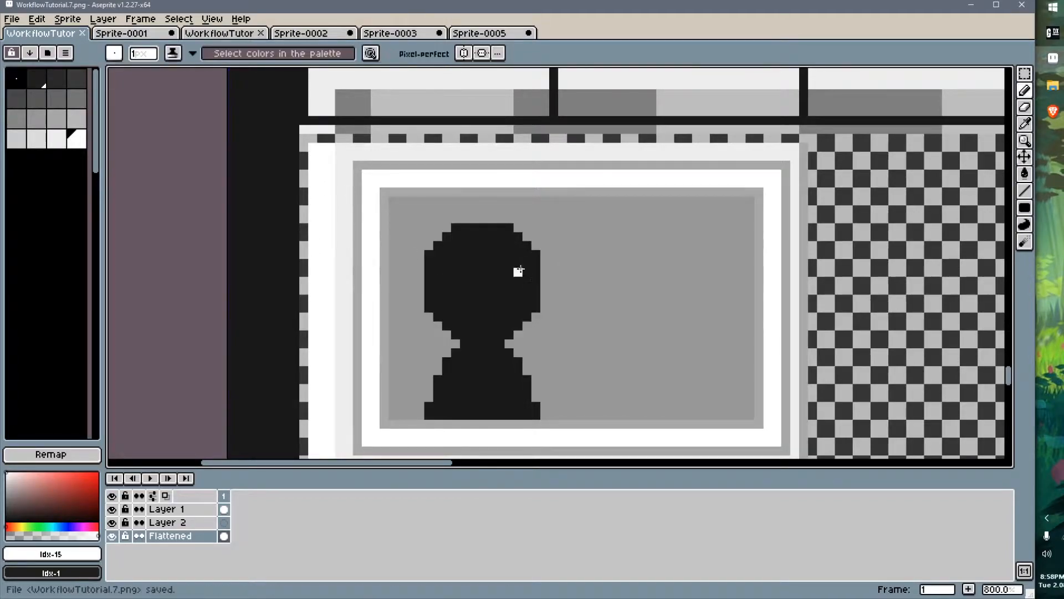
key(alt+Tab)
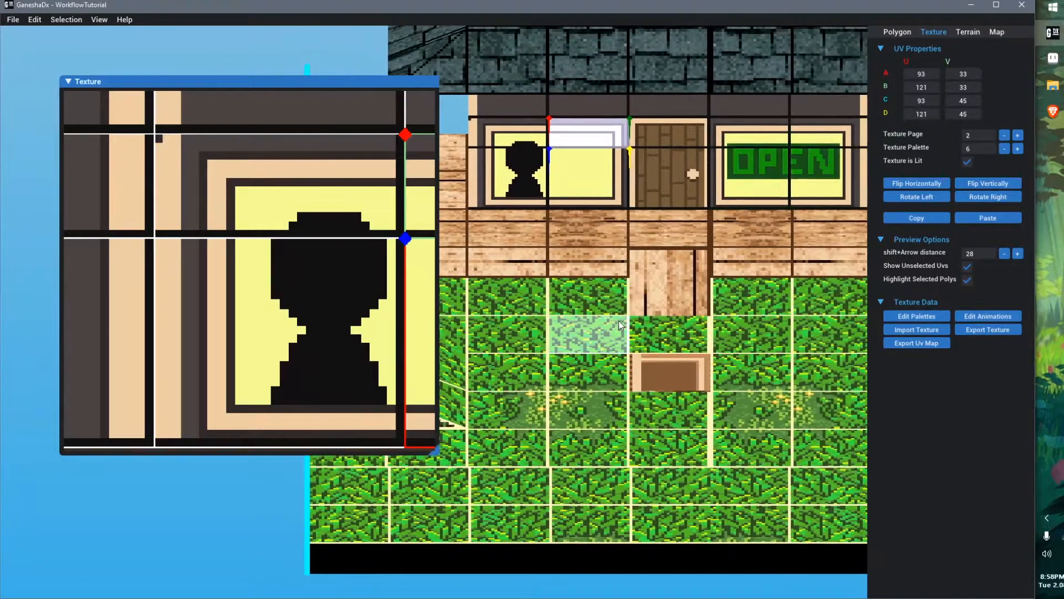
key(alt+Tab)
key(ctrl+s)
key(alt+Tab)
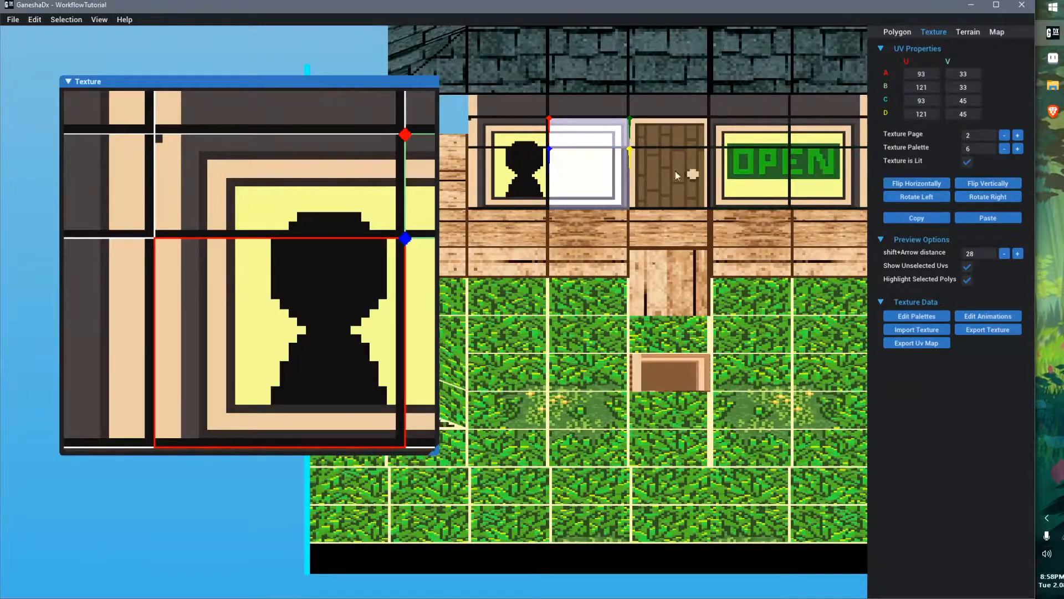
mouse_move(632, 321)
middle_down()
mouse_move(646, 320)
mouse_move(629, 310)
middle_up()
key(alt+Tab)
scroll(413, 361, up, 3)
scroll(412, 361, down, 3)
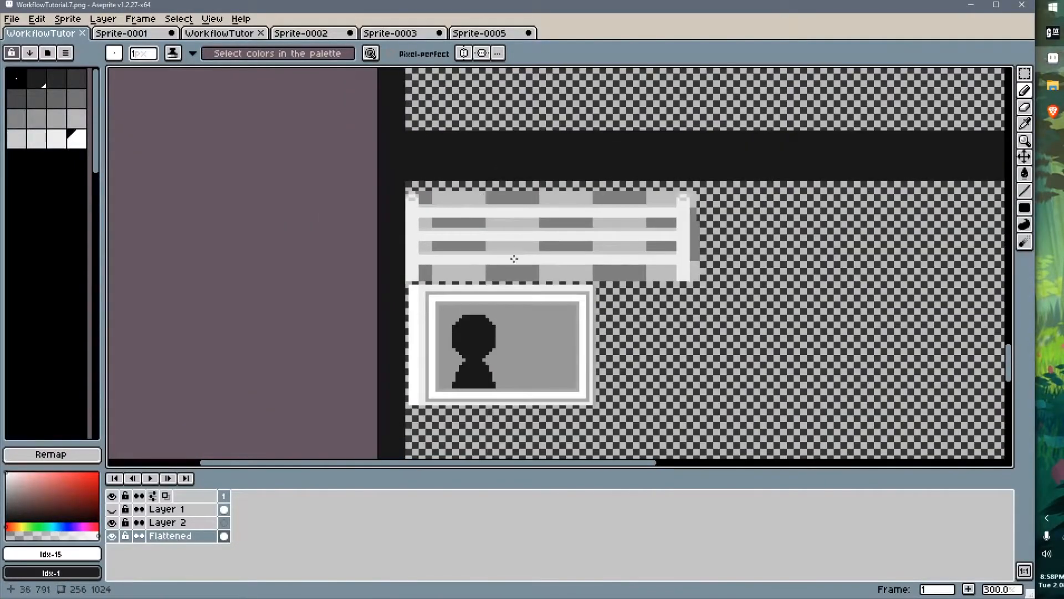
key(alt+Tab)
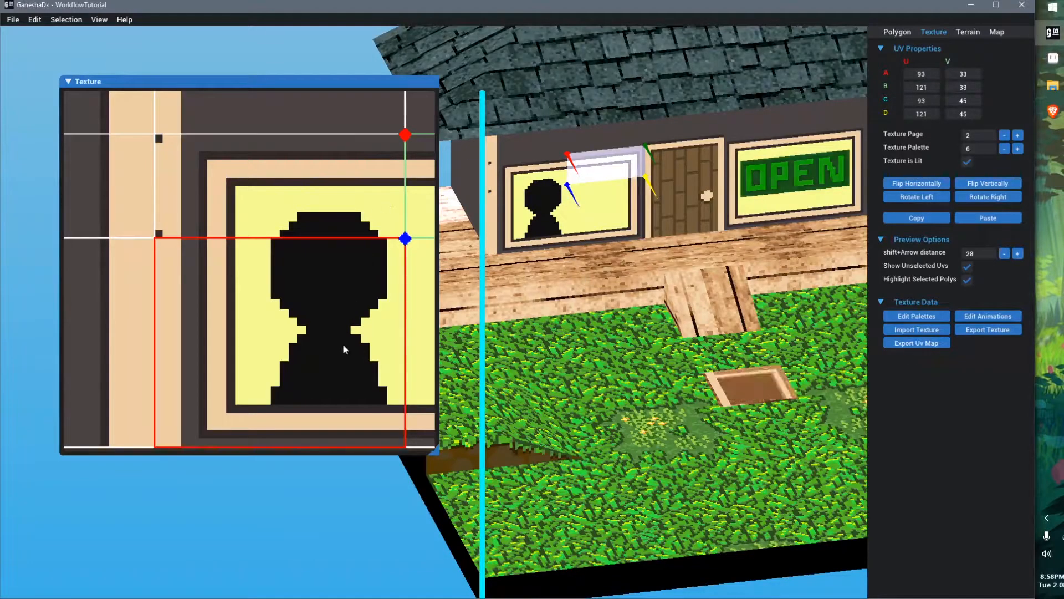
Select the left window polygon and set its texture page to 3
click(304, 202)
ctrl+click(350, 317)
ctrl+click(421, 266)
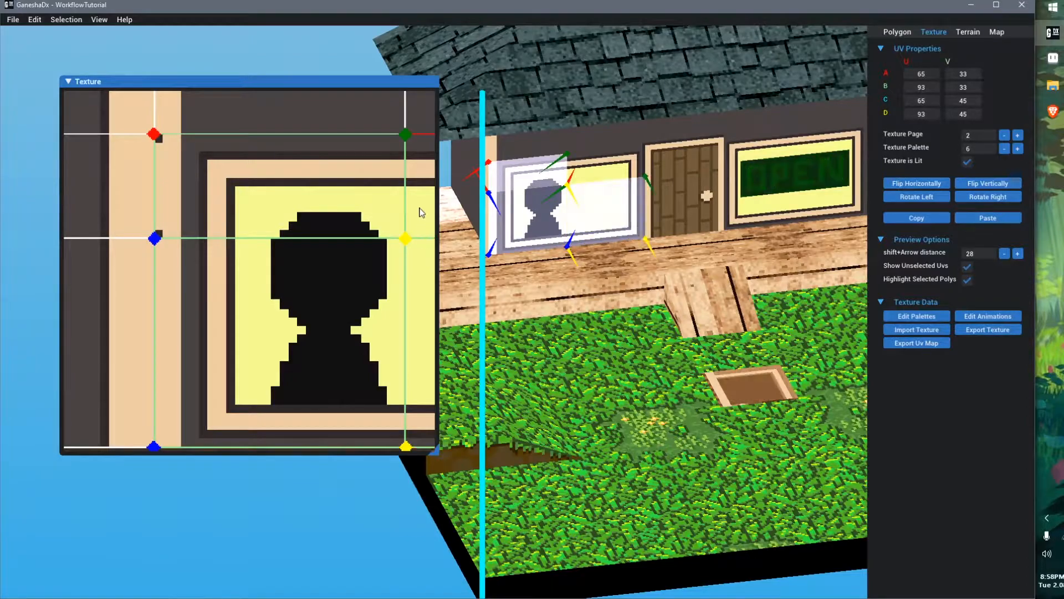
ctrl+click(421, 207)
scroll(359, 307, down, 3)
middle_drag(309, 298, 249, 273)
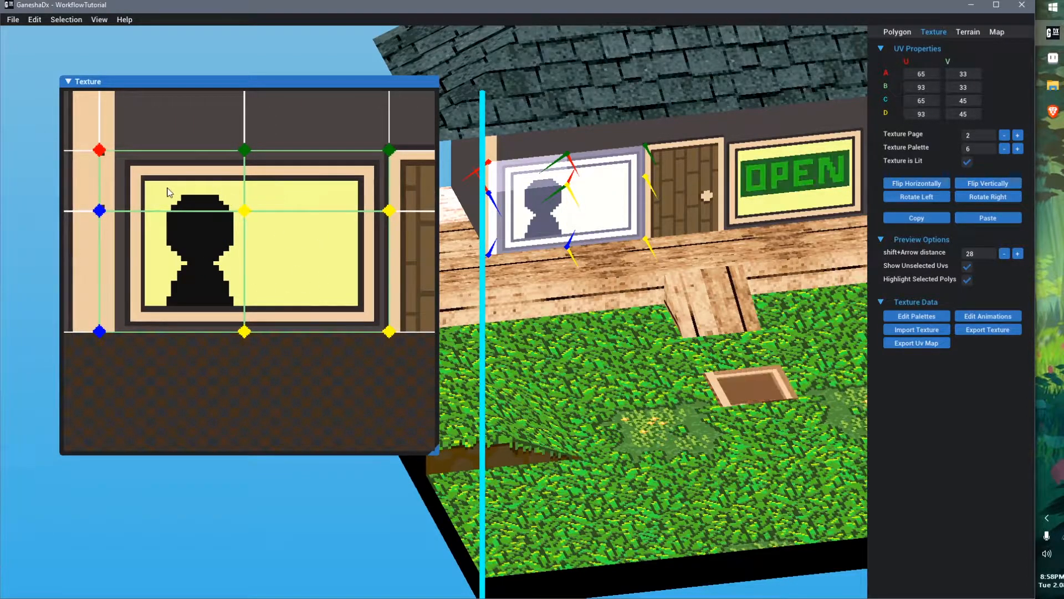
click(1018, 135)
Move the window polygon's UVs onto the copied window on texture page 3
scroll(323, 239, down, 3)
middle_drag(199, 279, 321, 238)
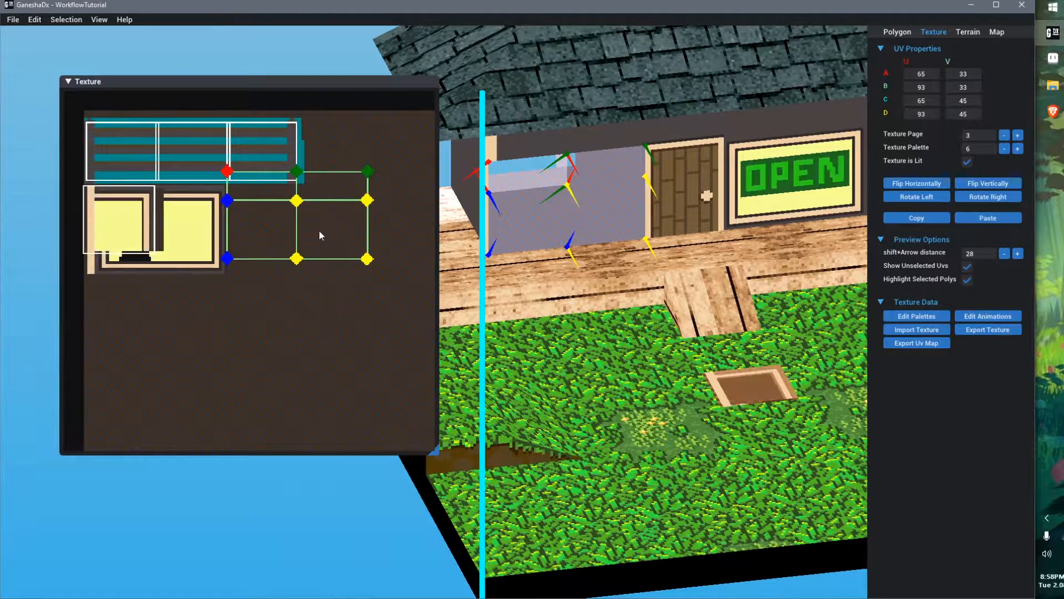
drag(280, 225, 143, 238)
scroll(158, 251, up, 3)
middle_drag(160, 252, 229, 304)
scroll(230, 305, up, 1)
drag(264, 325, 253, 328)
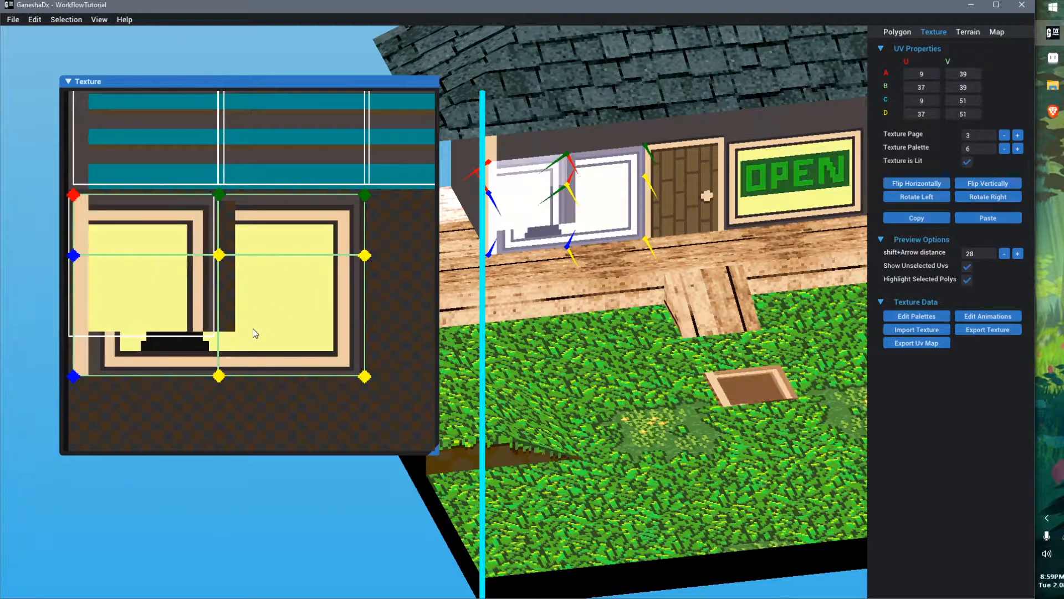
Open the texture animations and set animation 1's type to None
click(271, 436)
middle_drag(261, 361, 298, 346)
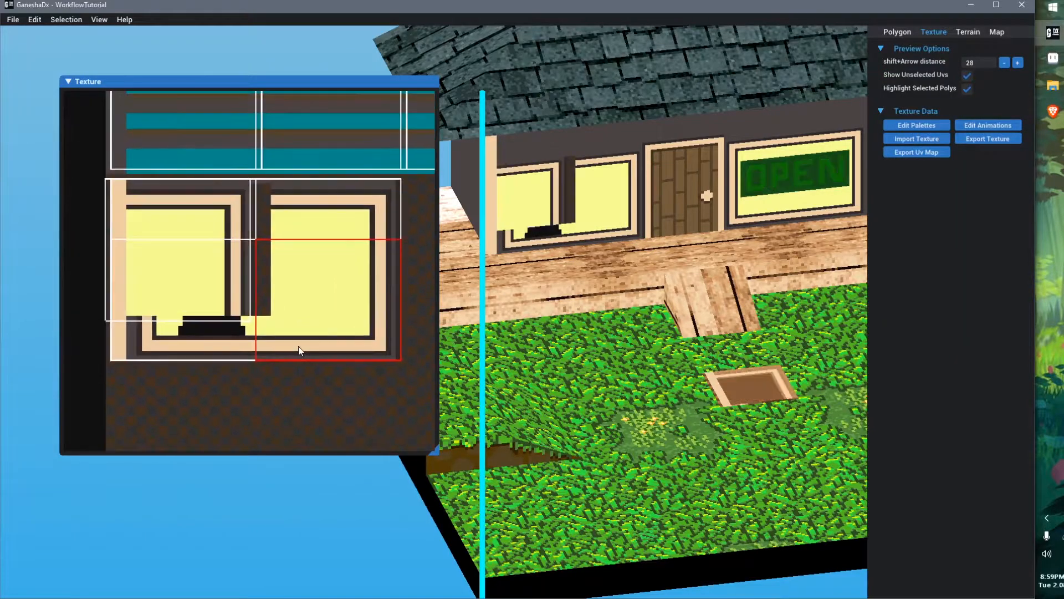
click(987, 125)
click(978, 83)
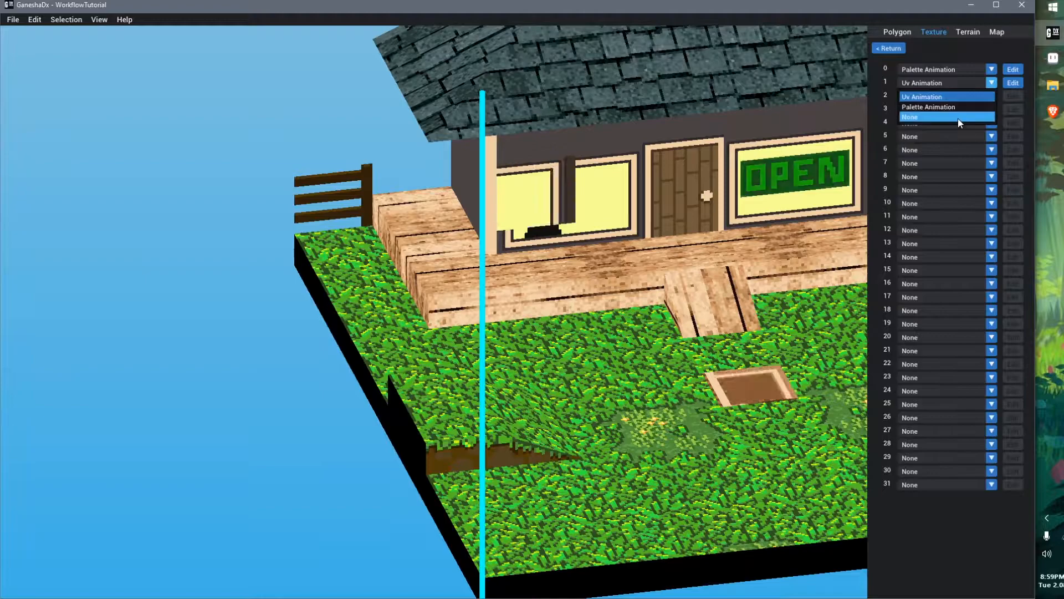
click(942, 113)
click(890, 49)
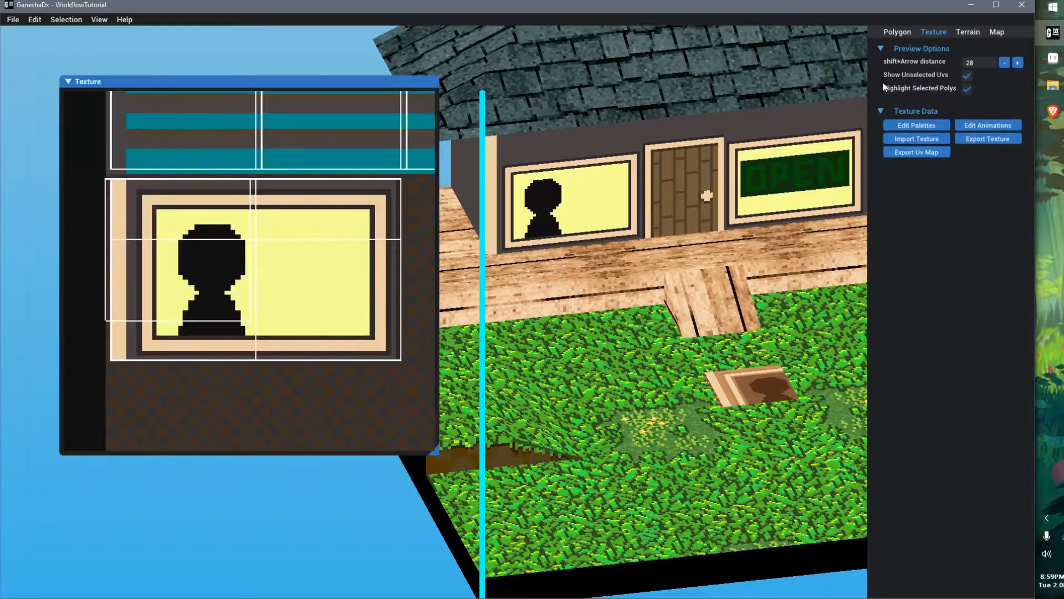
Select ground polygons near the trap door and shift a grass tile's UVs down one step
click(106, 213)
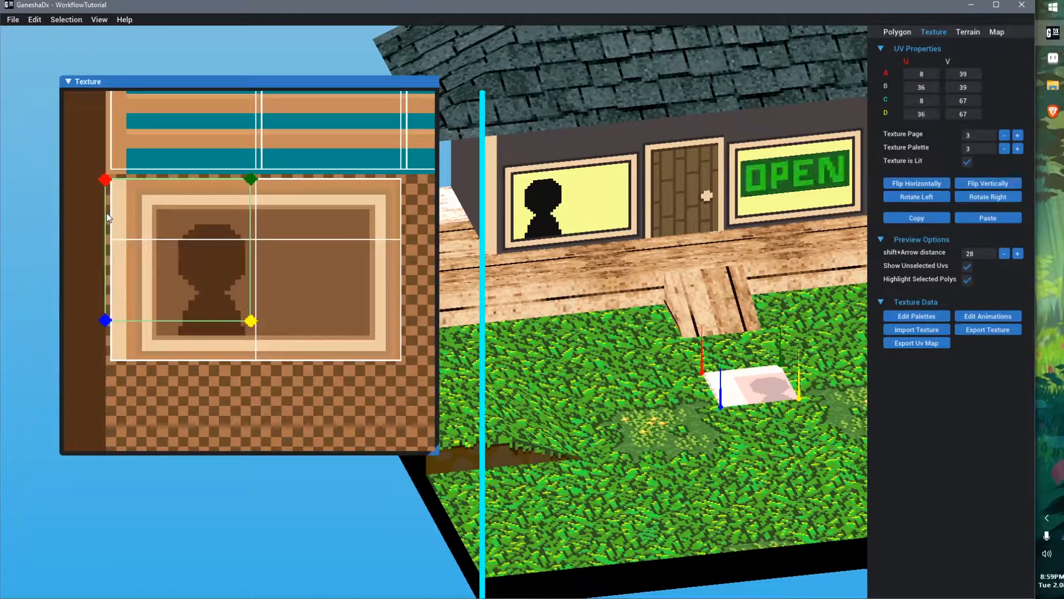
middle_drag(751, 435, 677, 351)
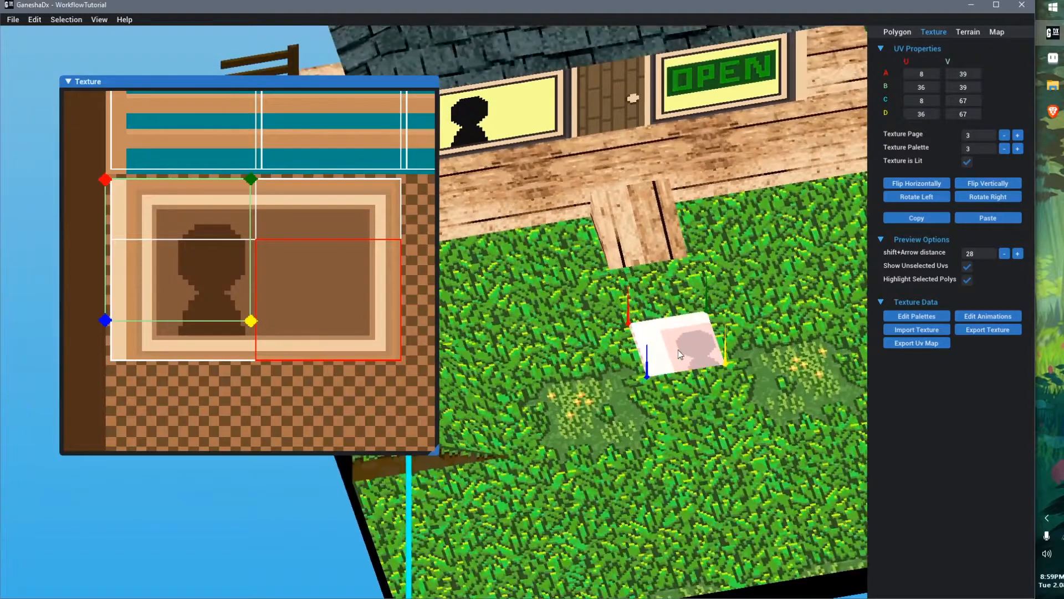
click(674, 304)
click(678, 342)
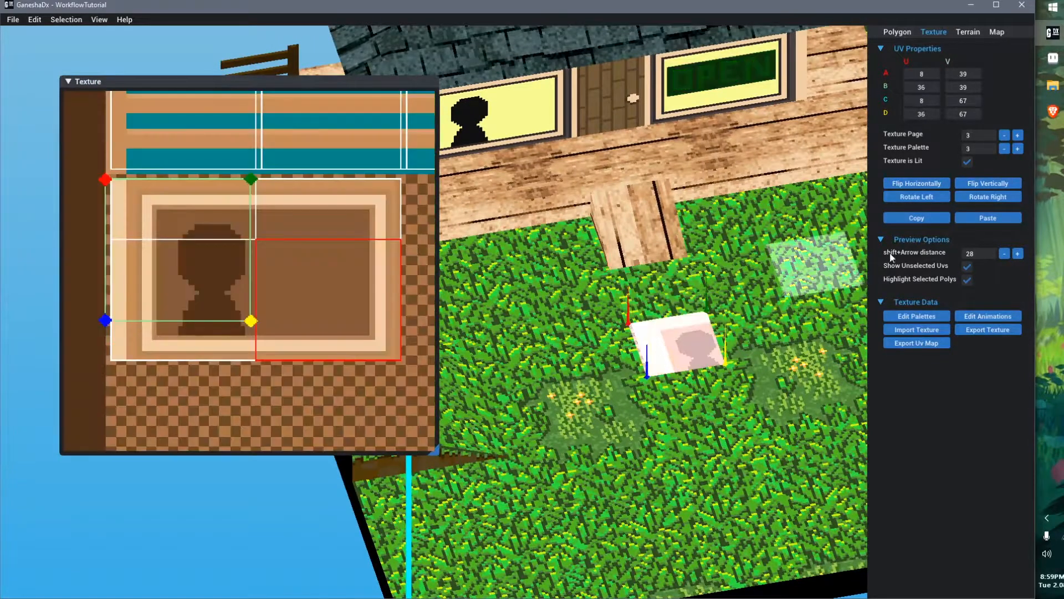
click(1000, 220)
scroll(344, 229, down, 2)
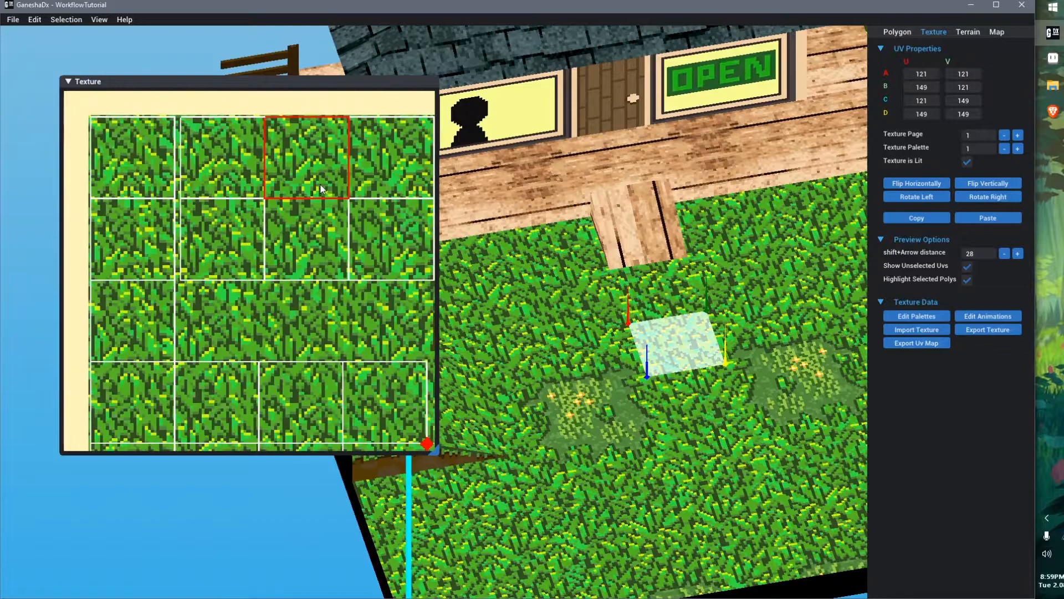
scroll(335, 303, down, 2)
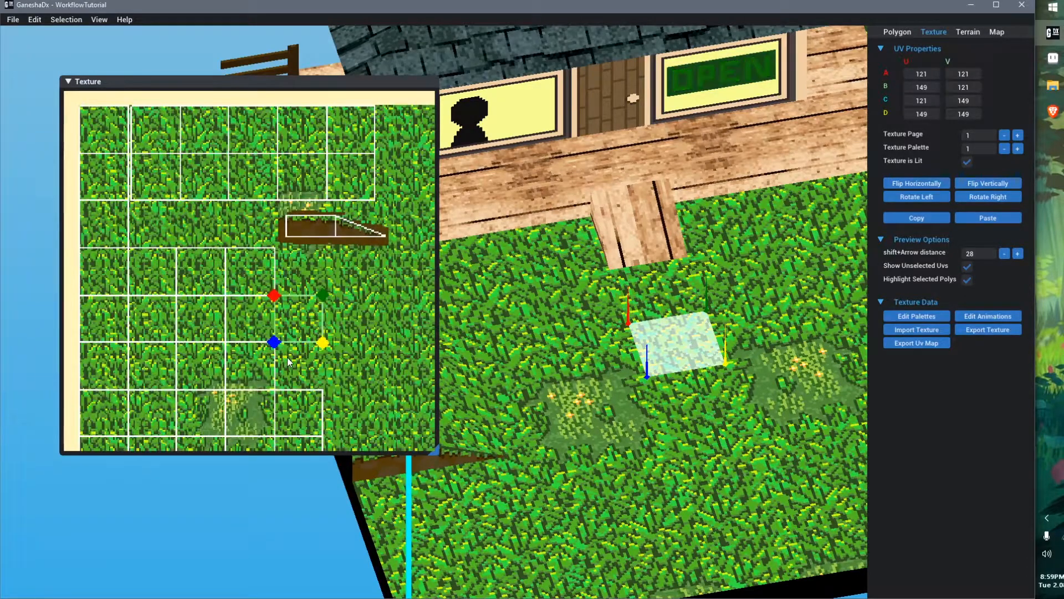
key(shift+Down)
click(623, 410)
middle_drag(622, 410, 744, 362)
middle_drag(757, 317, 690, 385)
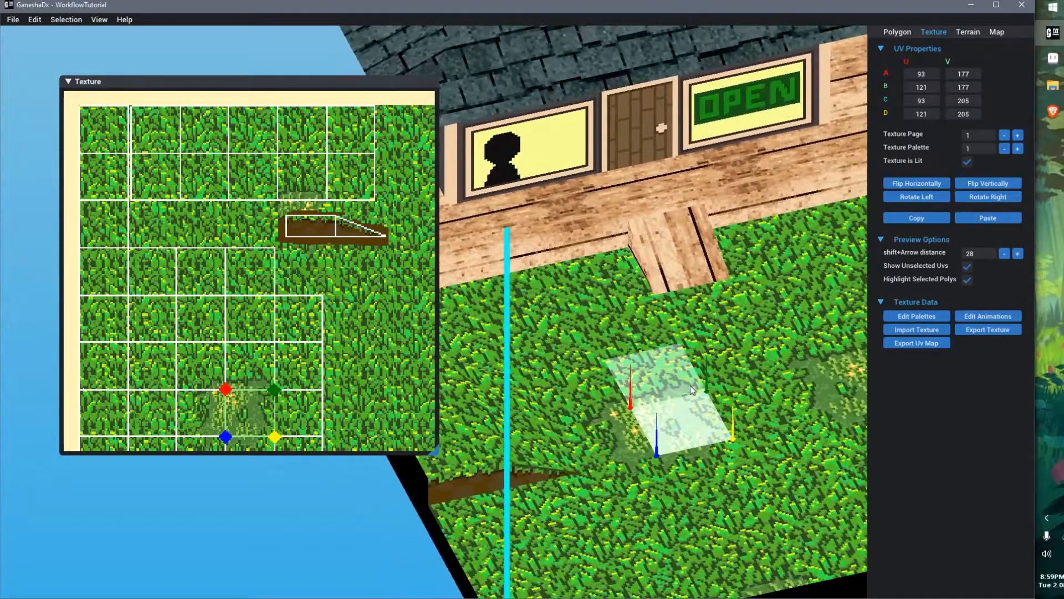
middle_drag(620, 324, 652, 358)
Examine the window polygon's UVs and the texture layout in Aseprite
click(530, 184)
scroll(139, 236, up, 3)
scroll(139, 235, down, 2)
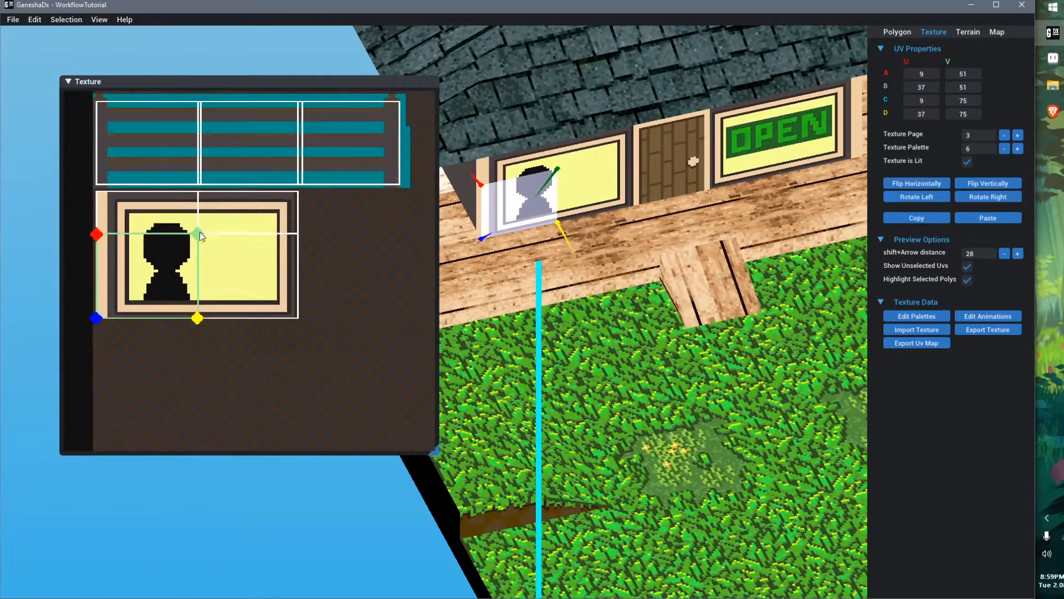
scroll(221, 248, down, 3)
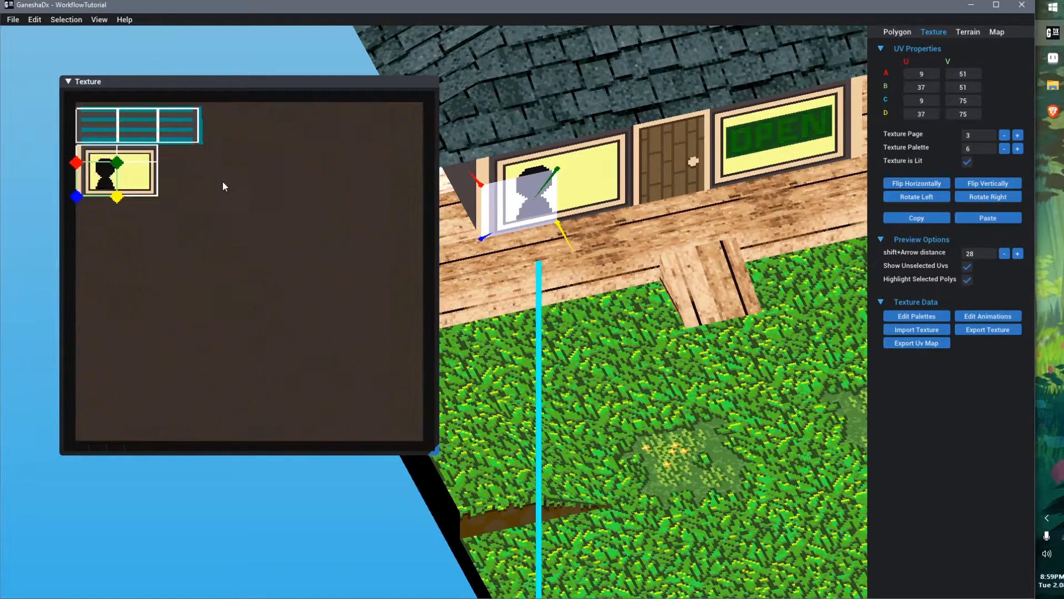
click(1051, 58)
scroll(510, 266, down, 3)
scroll(511, 266, up, 3)
scroll(510, 266, up, 1)
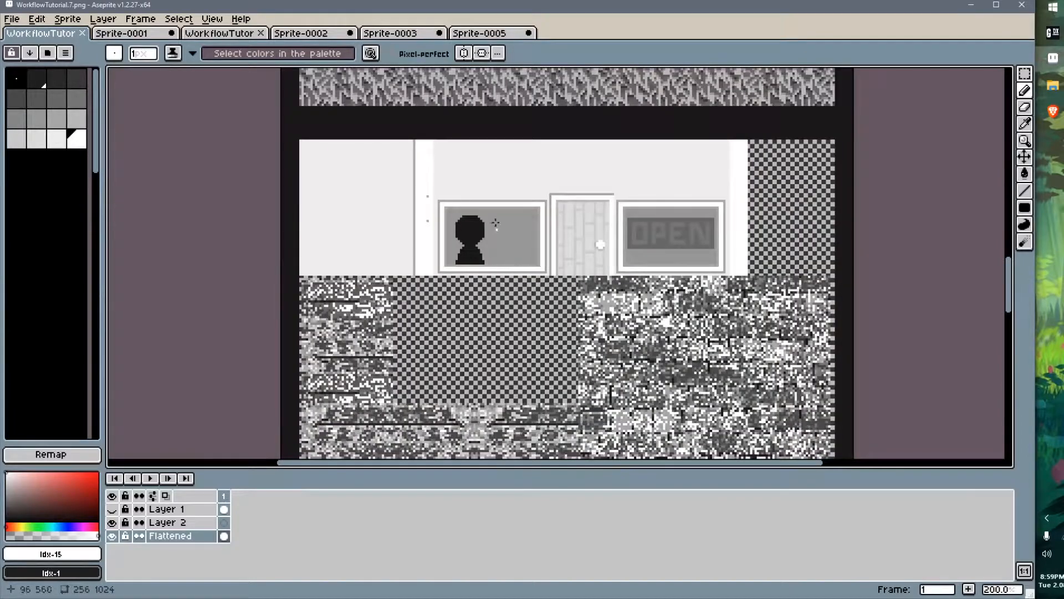
key(alt+Tab)
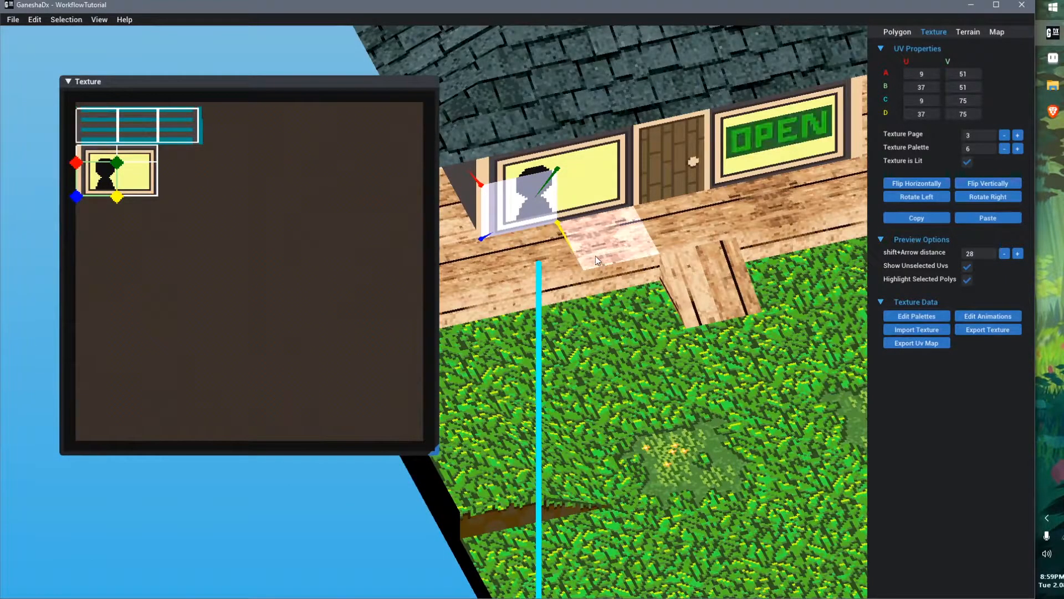
Select the window's upper-left polygon and shift its UVs one step to the right
click(661, 143)
scroll(156, 154, up, 3)
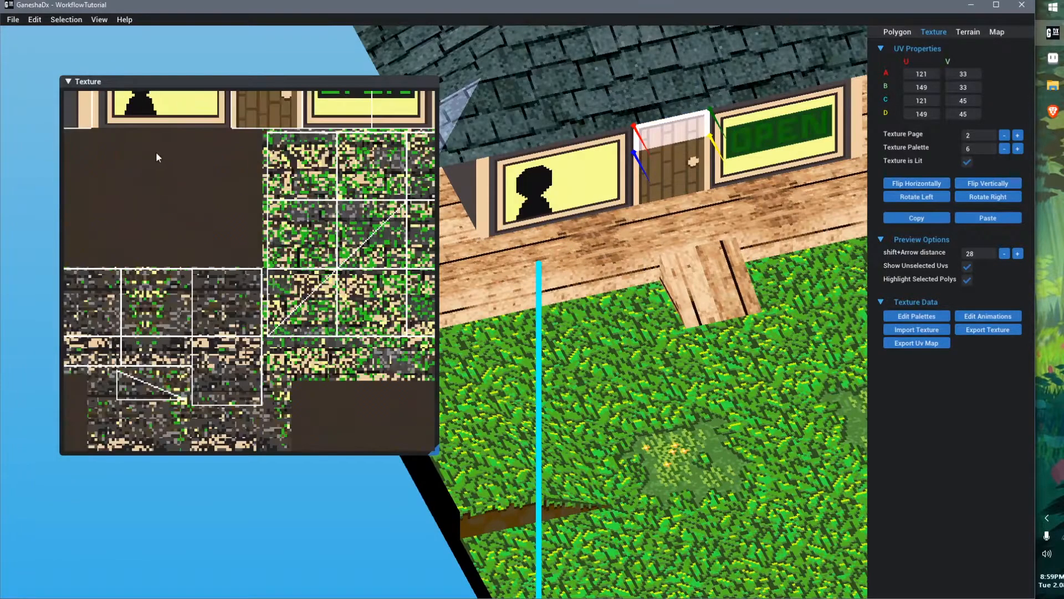
middle_drag(156, 154, 257, 329)
scroll(257, 329, up, 1)
click(242, 232)
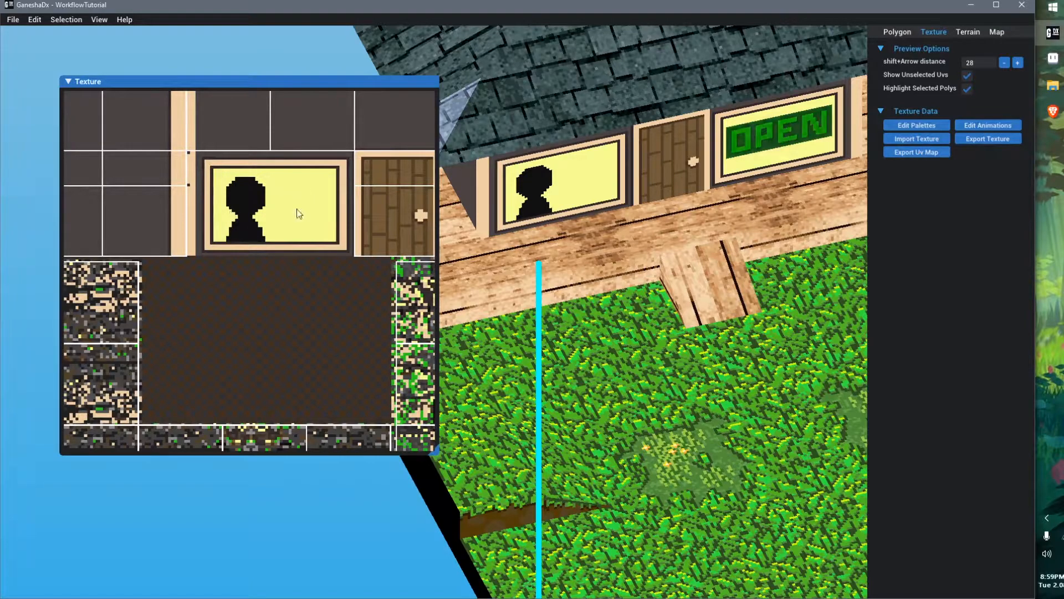
click(523, 177)
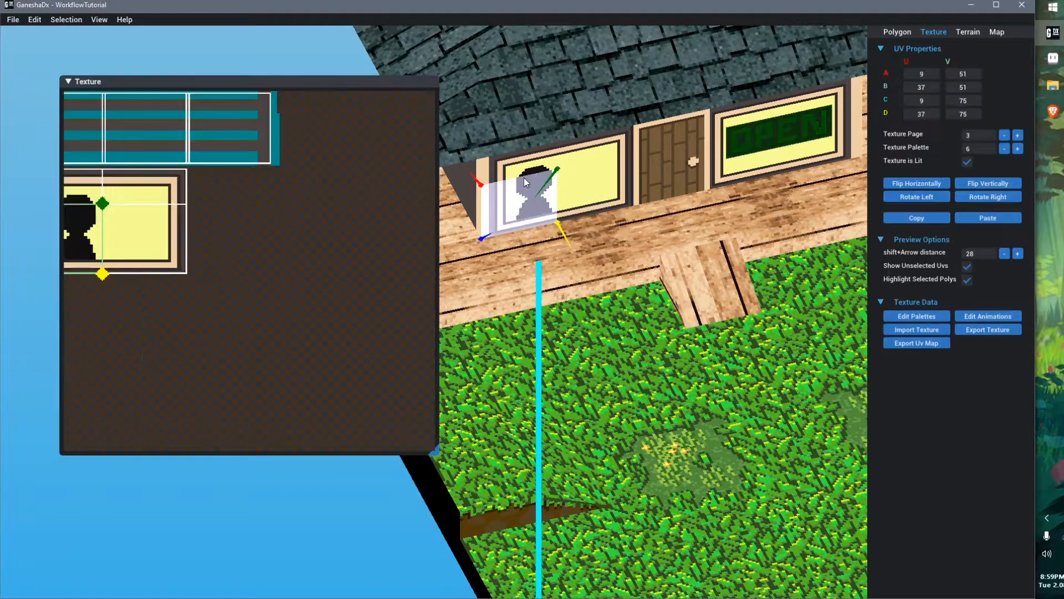
scroll(172, 233, up, 1)
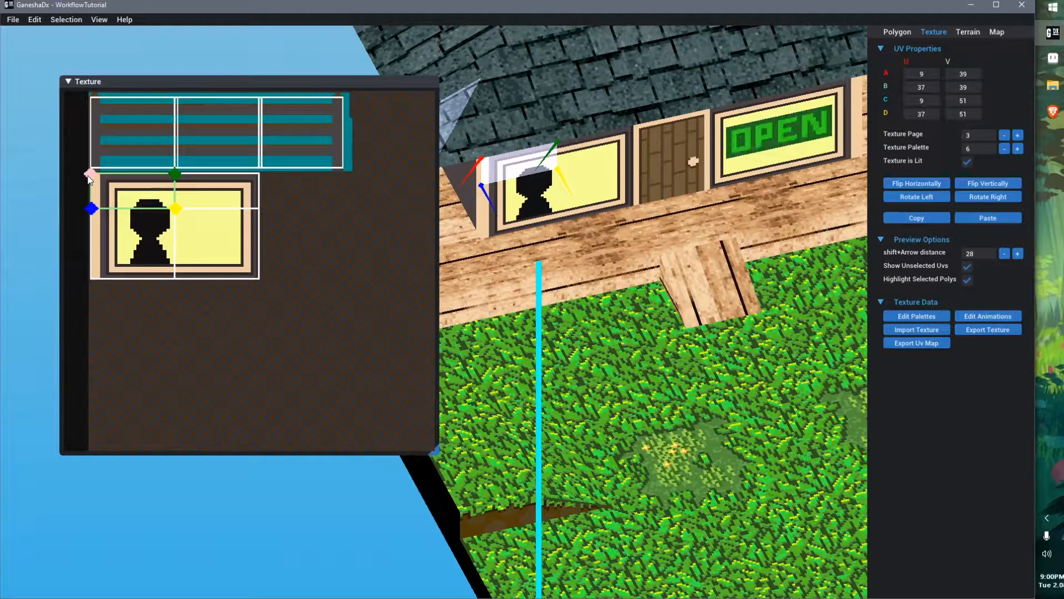
click(247, 193)
key(shift+Right)
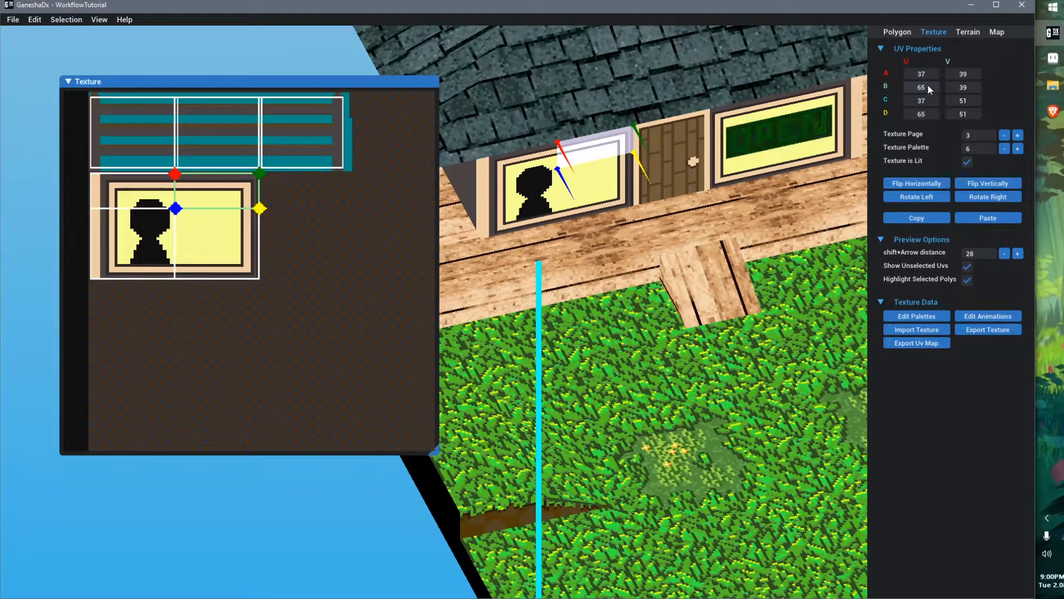
Open a calculator and work out 65 − 9, divided by 4, then multiplied by 4
key(XF86Calculator)
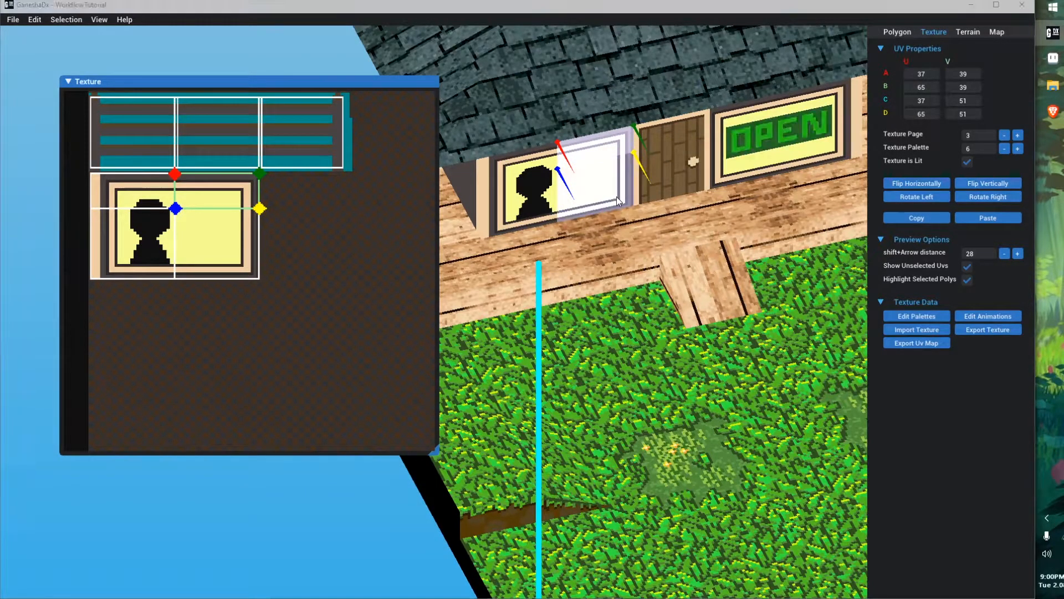
text(65-9=)
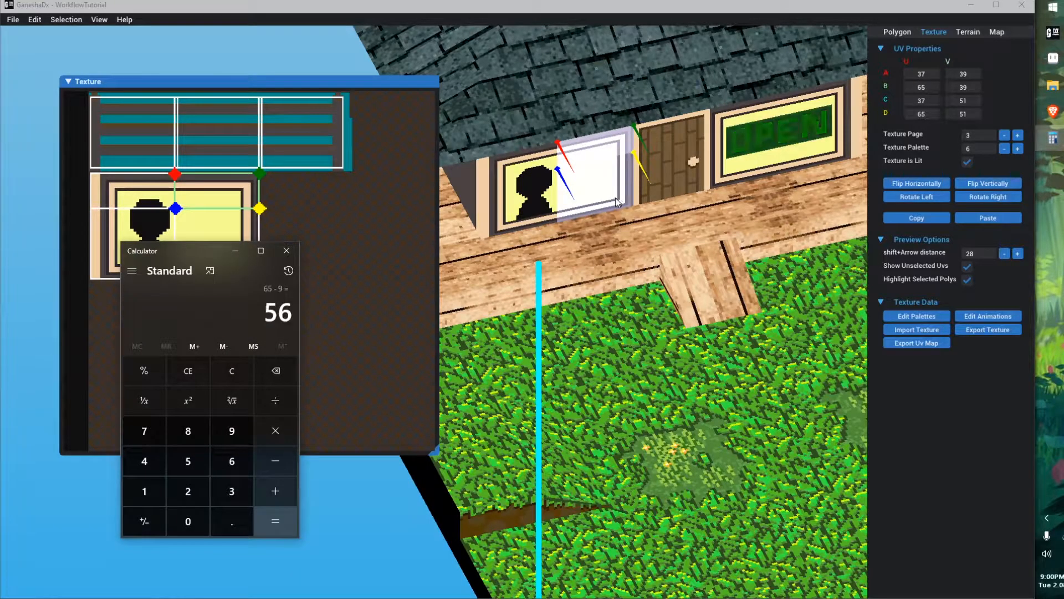
text(/4)
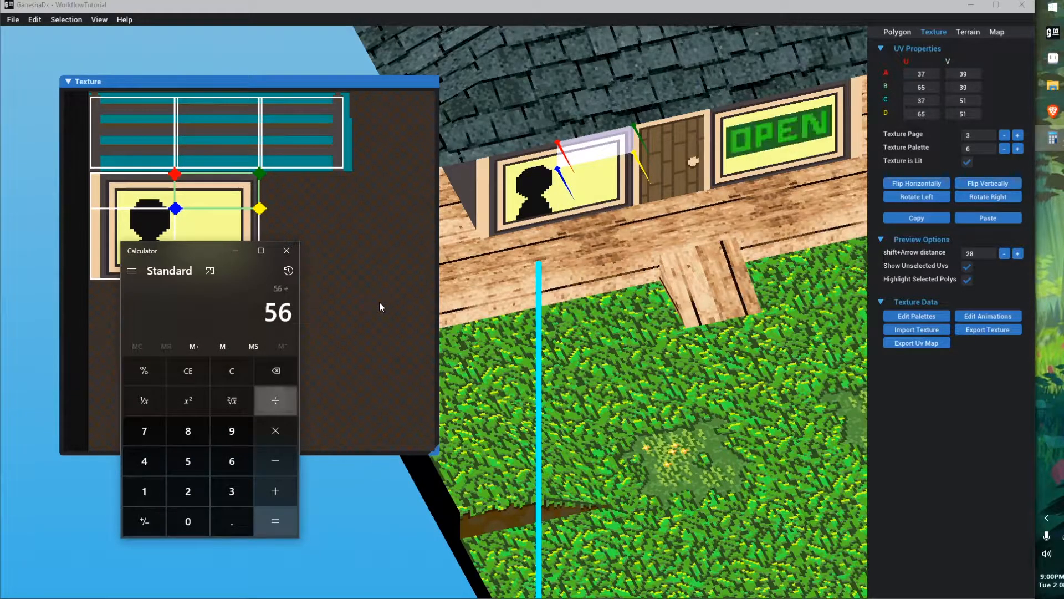
text(=*)
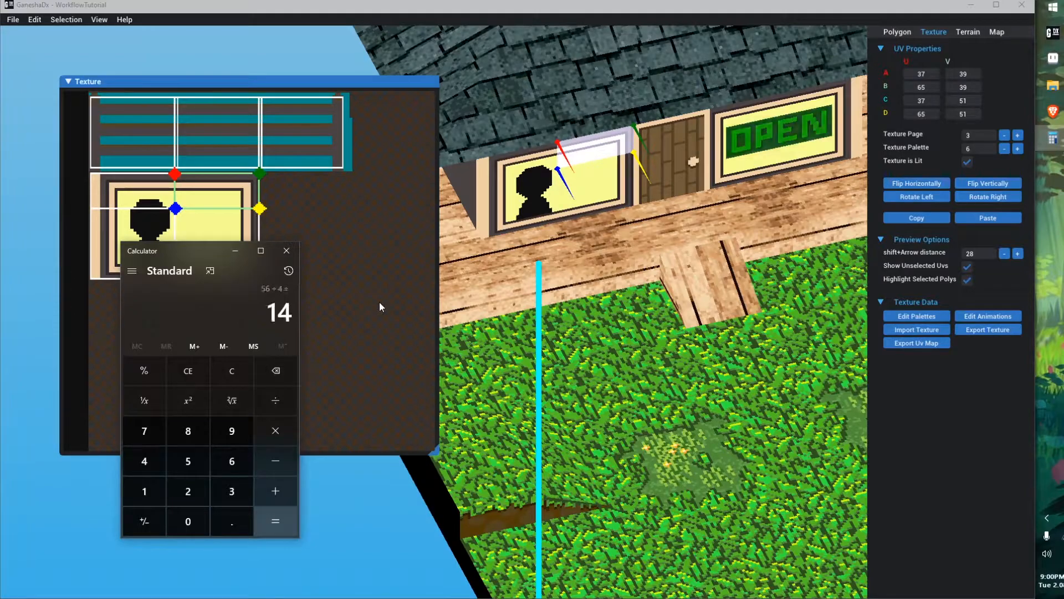
text(4=)
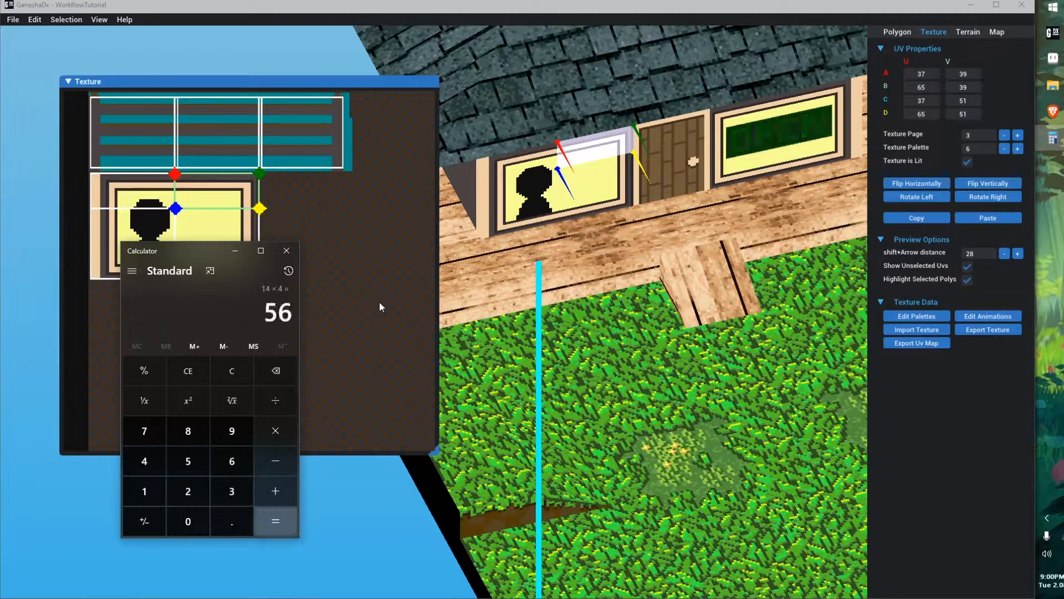
Select the window's lower polygon and calculate 75 − 39 in a second calculator
drag(196, 254, 503, 202)
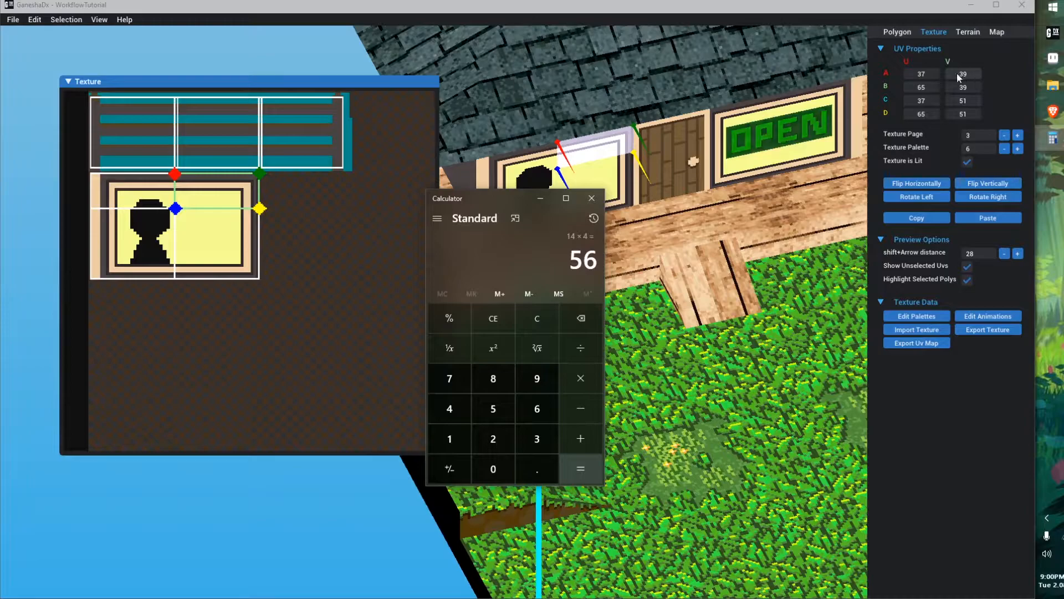
click(631, 205)
drag(204, 249, 685, 184)
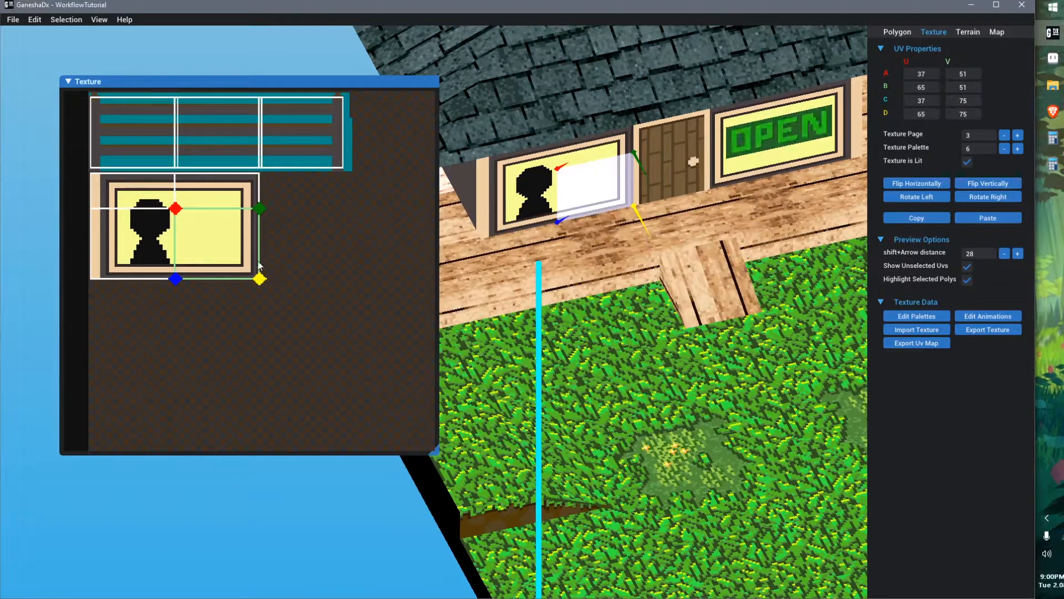
click(1053, 164)
text(75-39)
key(Return)
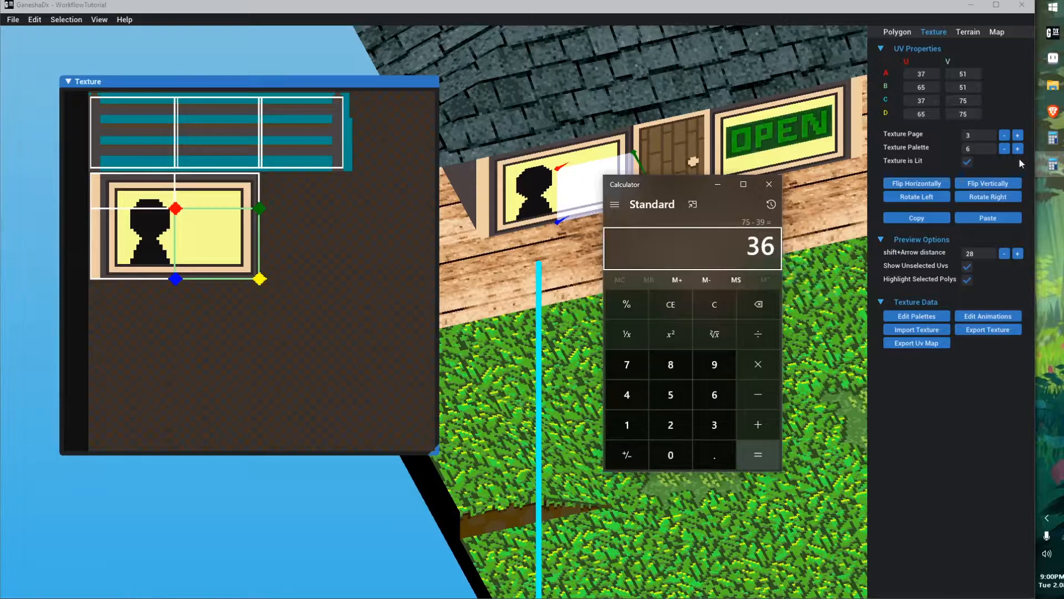
click(1053, 138)
drag(521, 202, 500, 194)
drag(676, 178, 94, 295)
drag(479, 197, 302, 281)
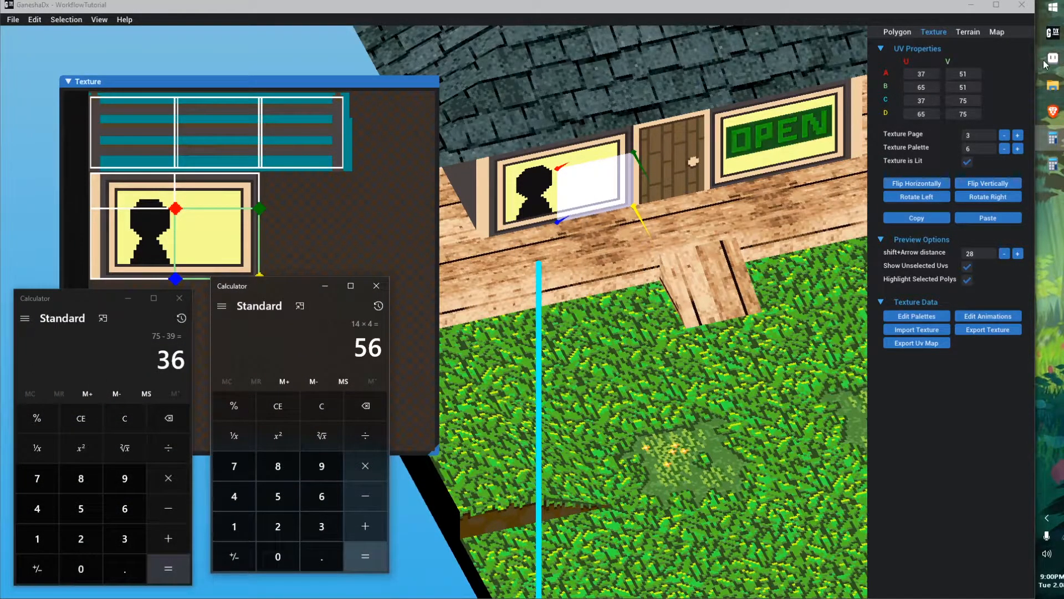
Examine the window's texture region in Aseprite
click(1051, 59)
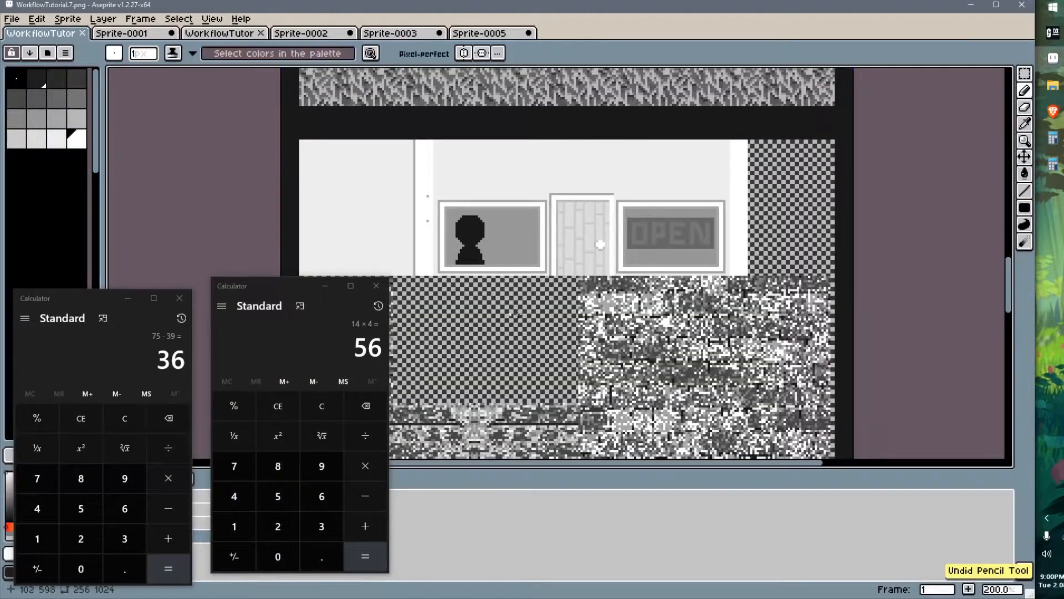
middle_drag(519, 319, 586, 288)
scroll(587, 288, down, 5)
scroll(641, 258, down, 4)
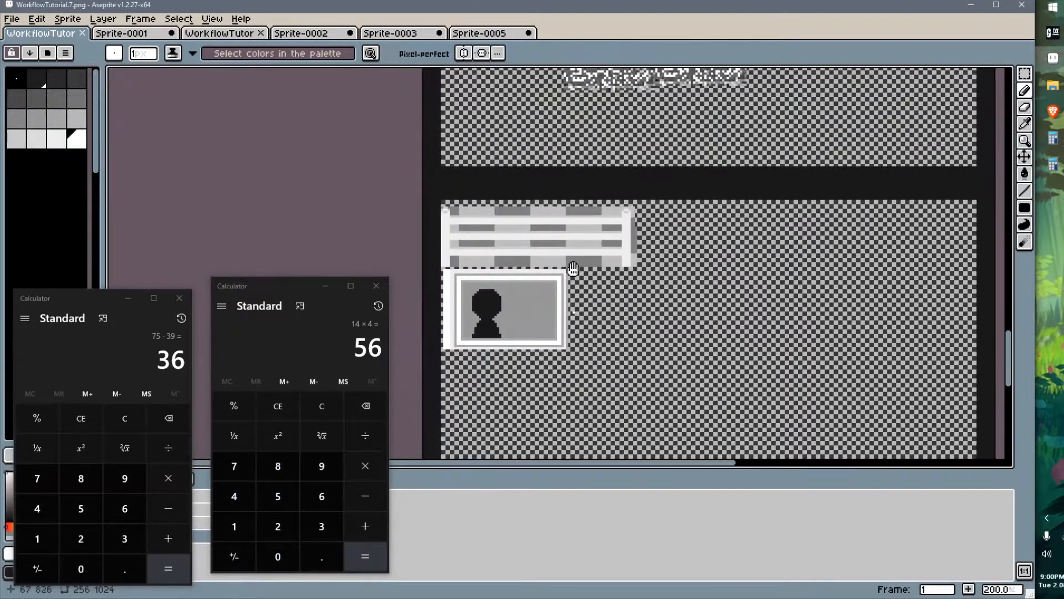
ctrl+scroll(602, 250, up, 2)
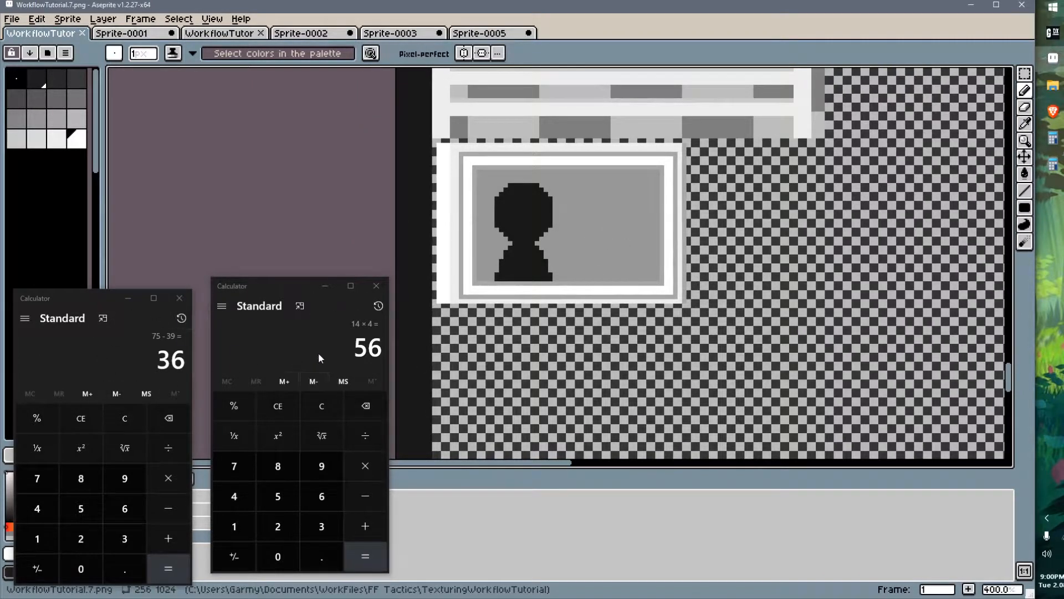
drag(297, 283, 63, 221)
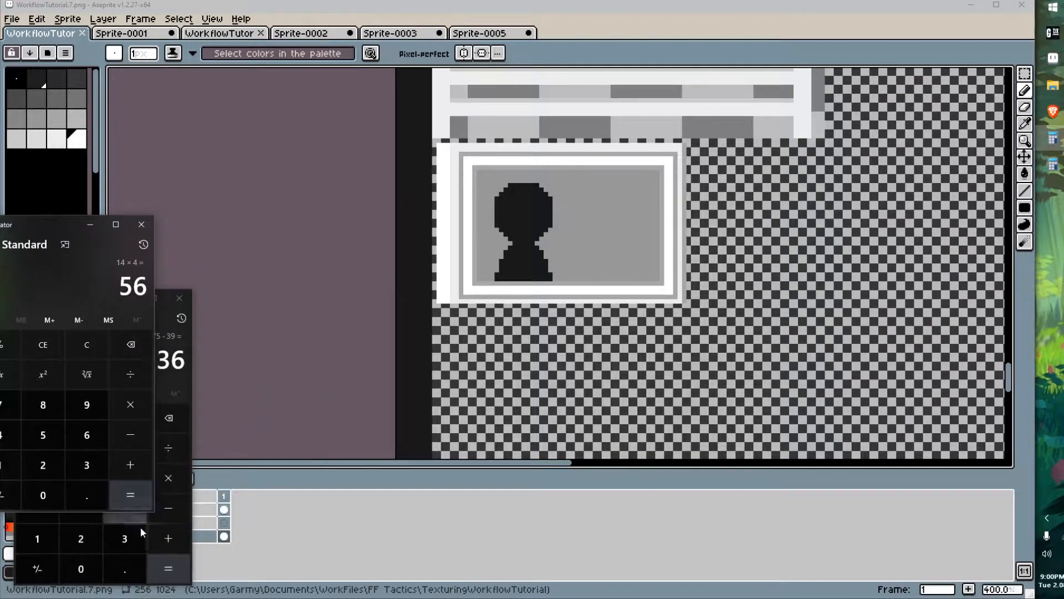
click(168, 568)
drag(95, 302, 245, 239)
Set texture animation 1's type to Uv Animation and open it for editing
click(1052, 33)
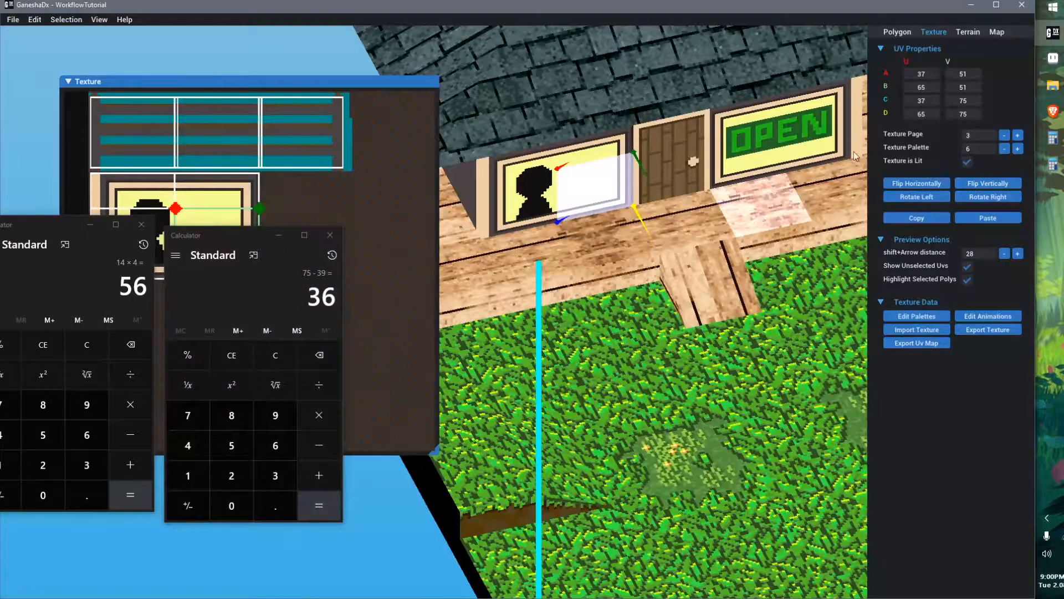
click(994, 315)
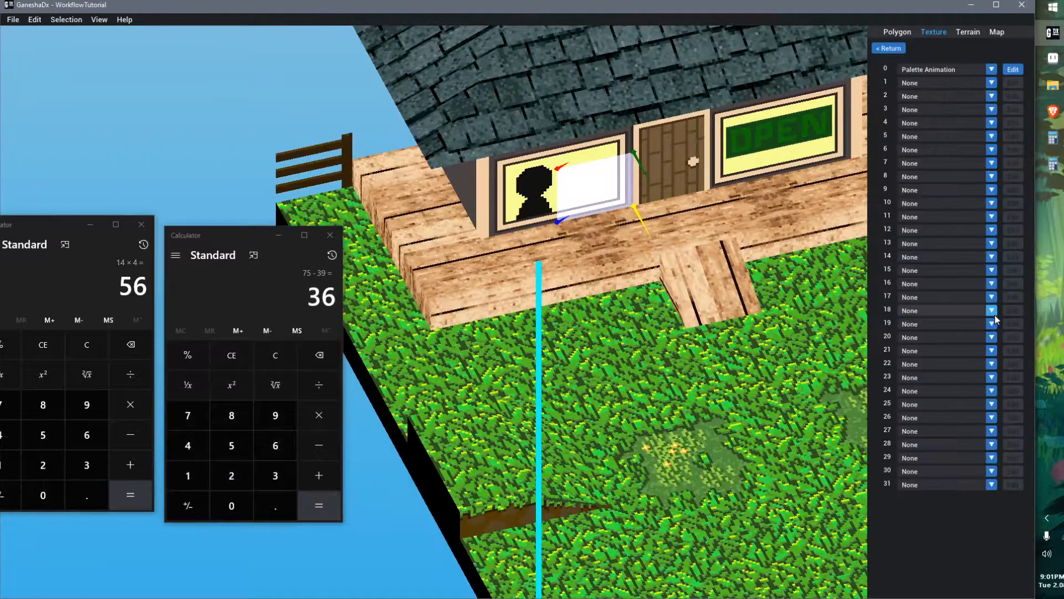
click(970, 83)
click(948, 93)
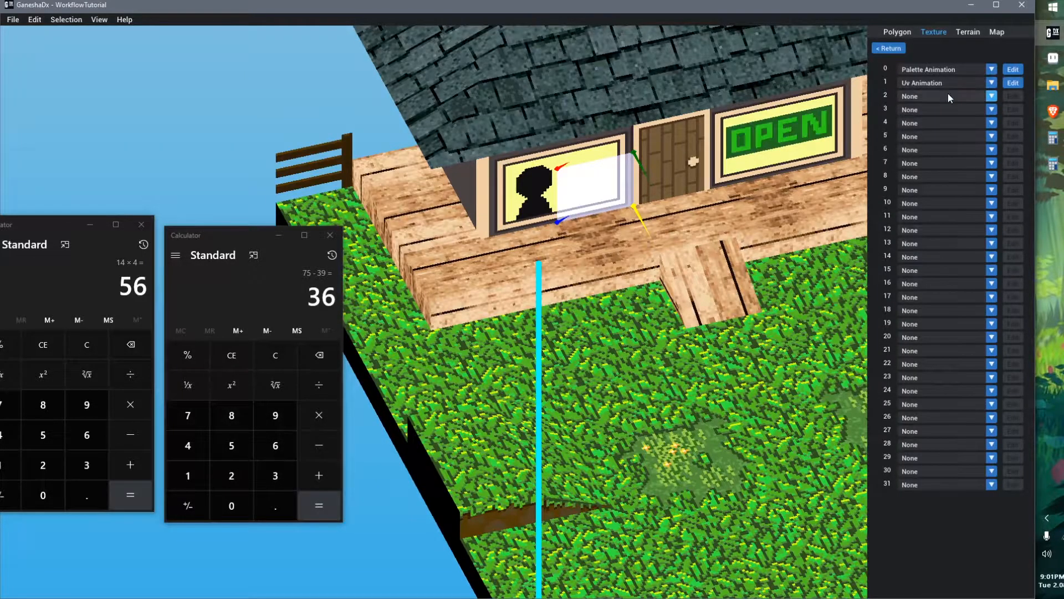
click(1013, 83)
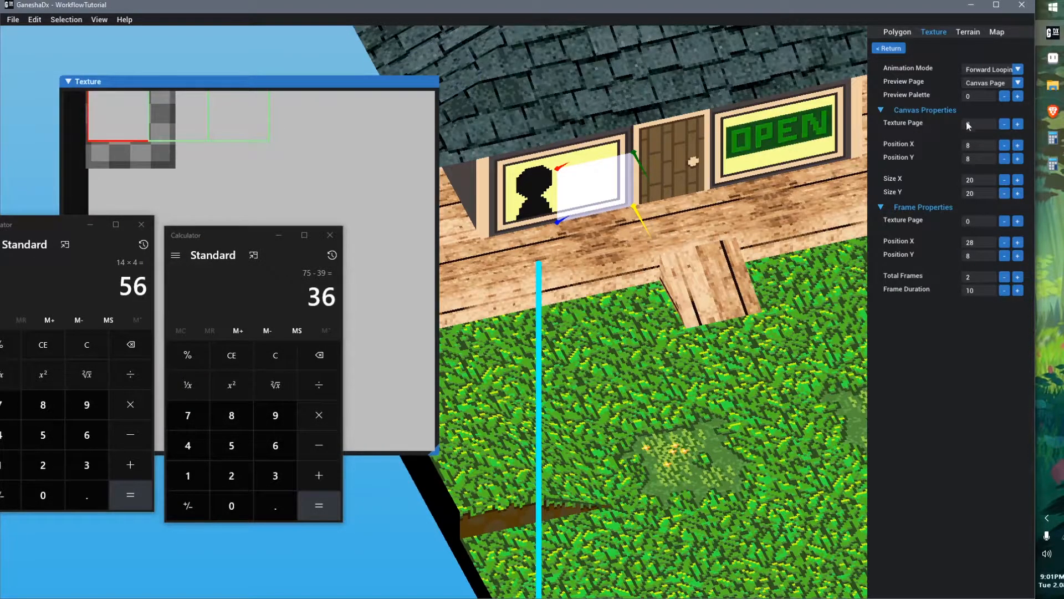
Set both the canvas texture page and the frame texture page to 3
click(1017, 124)
click(1017, 124)
click(1017, 124)
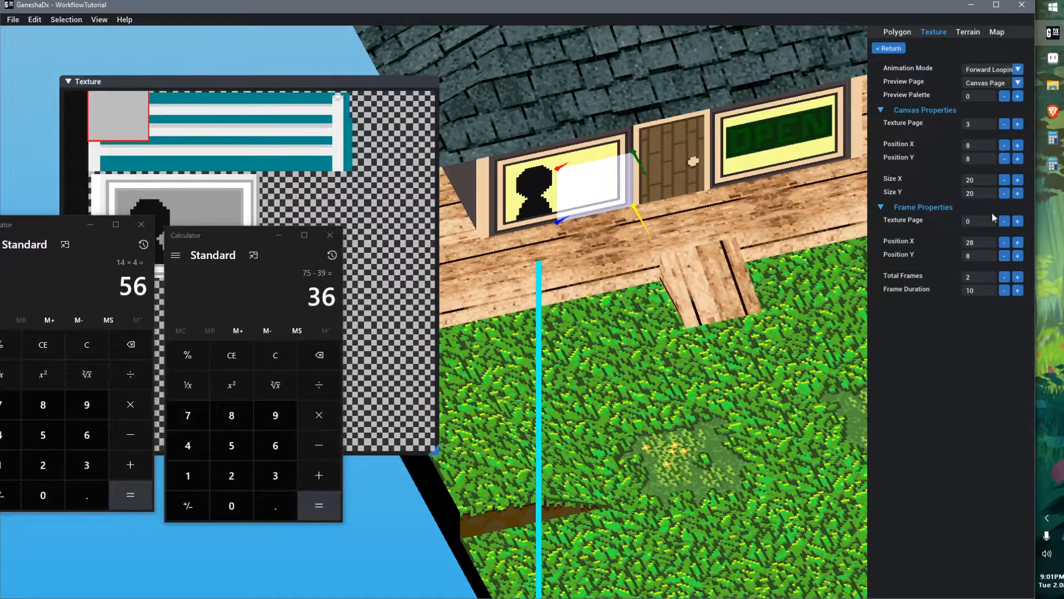
click(1018, 222)
click(1018, 222)
click(1018, 222)
drag(288, 84, 615, 81)
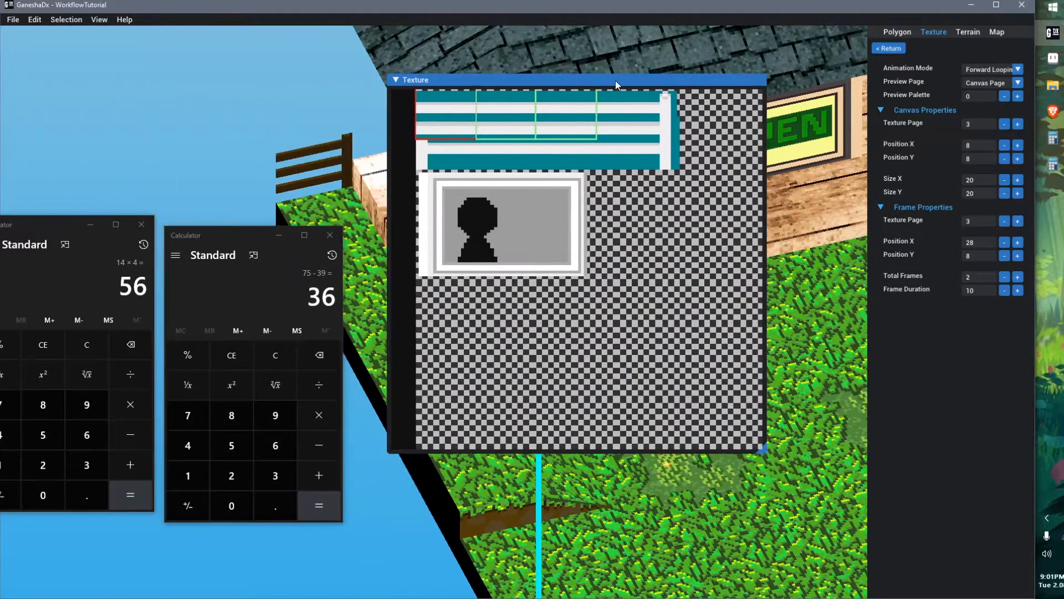
Set the canvas position Y to 39
drag(1017, 159, 1018, 159)
click(1018, 159)
click(1004, 159)
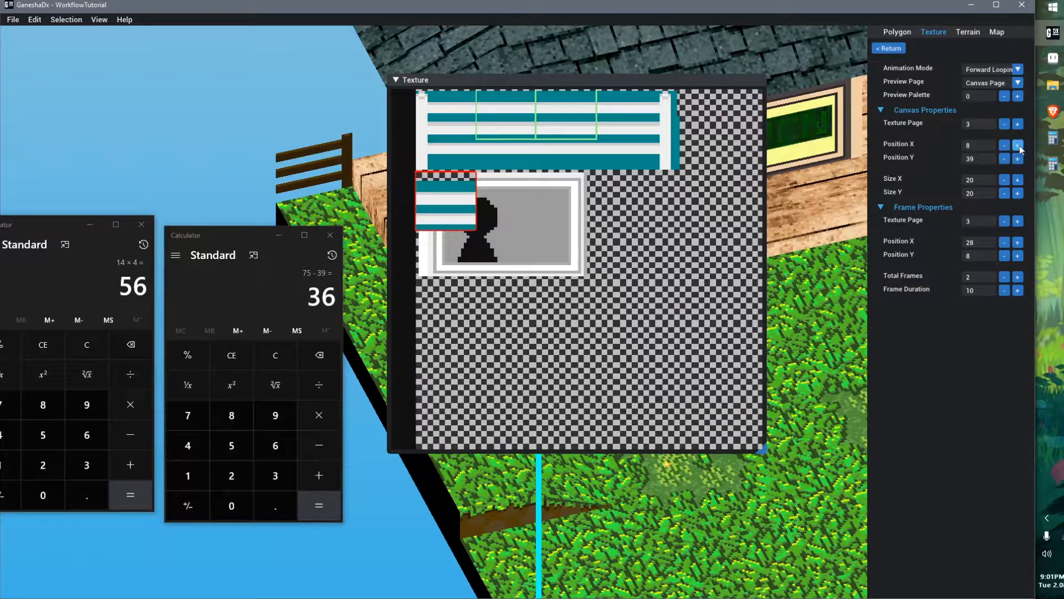
Measure the window frame's pixel size with a selection in Aseprite
click(1052, 58)
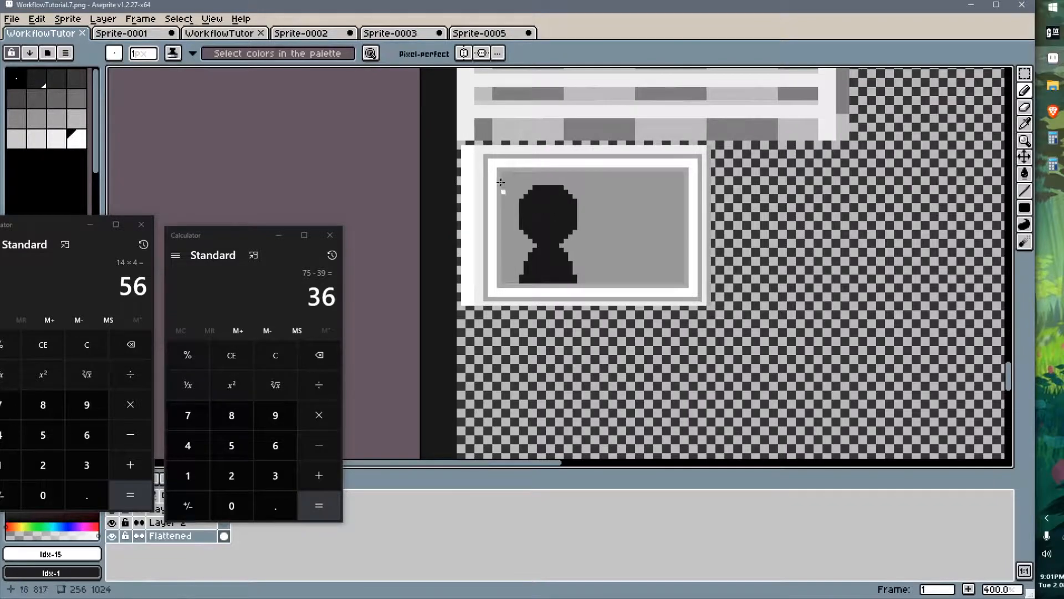
key(m)
drag(463, 147, 708, 302)
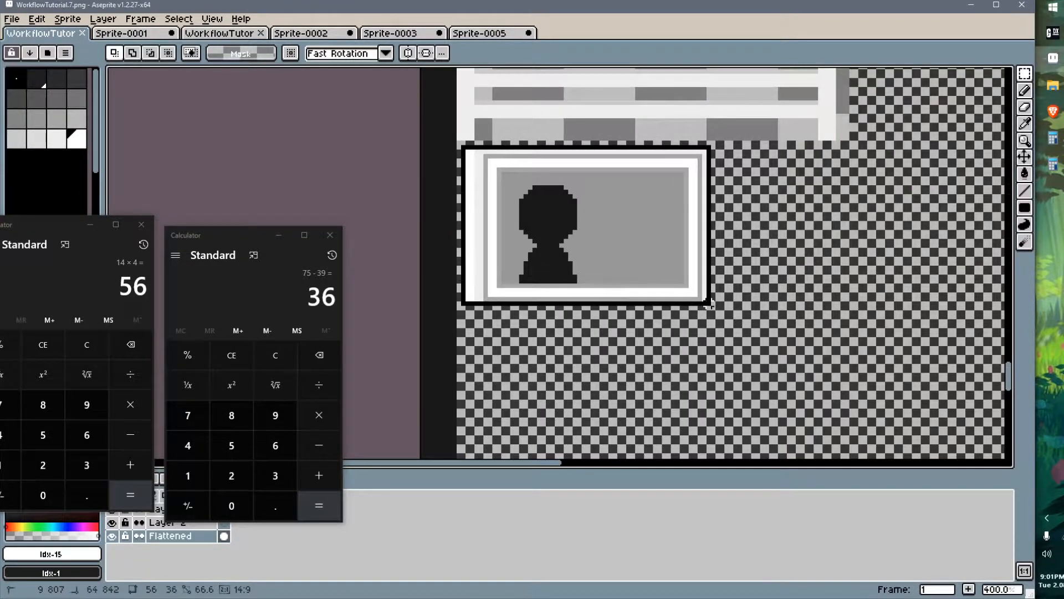
key(Left)
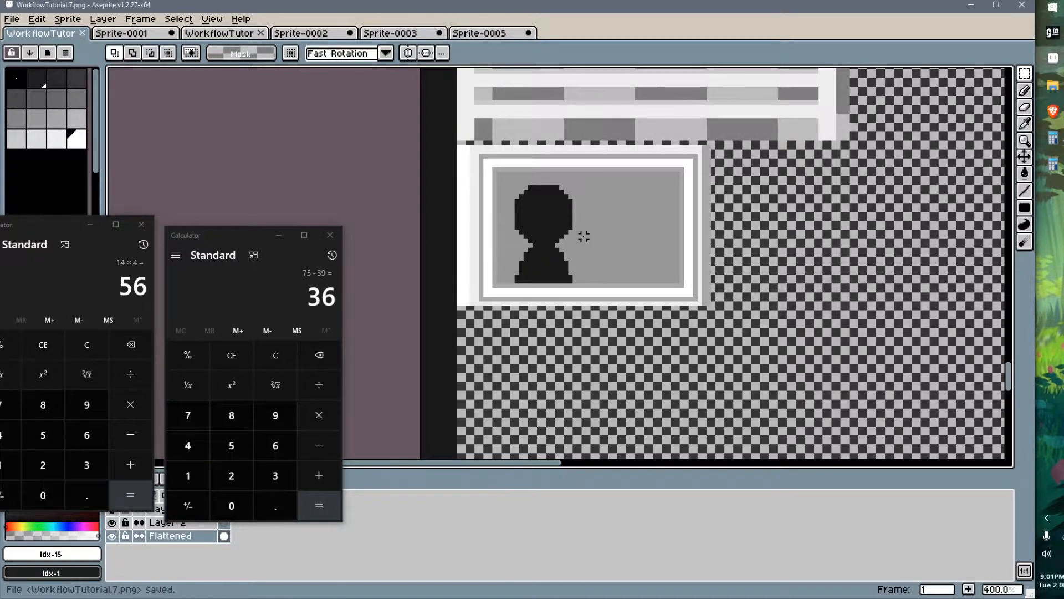
Set the canvas size to 56 by 36
key(alt+Tab)
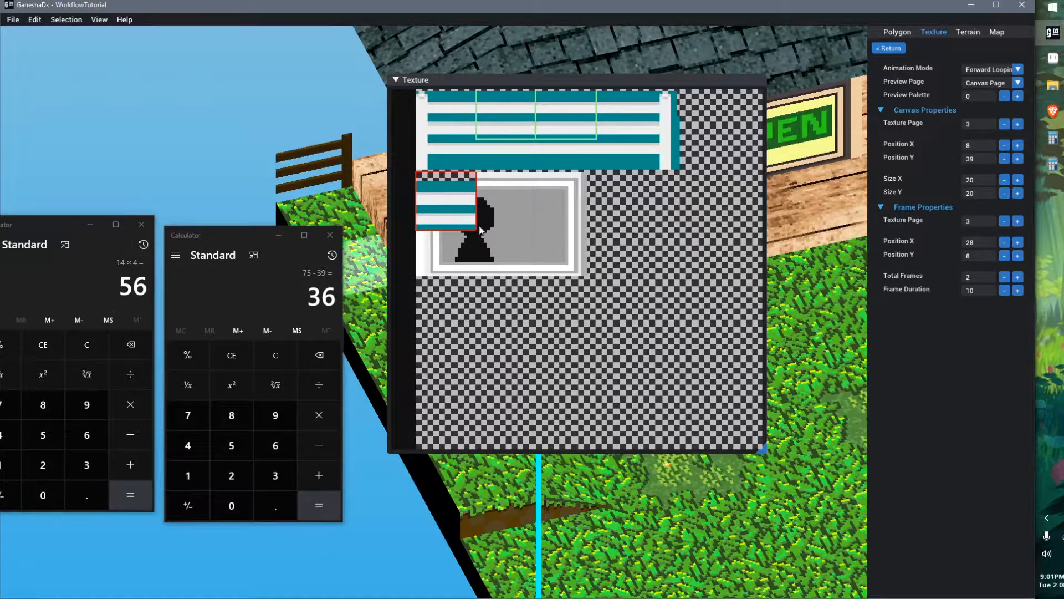
click(1018, 181)
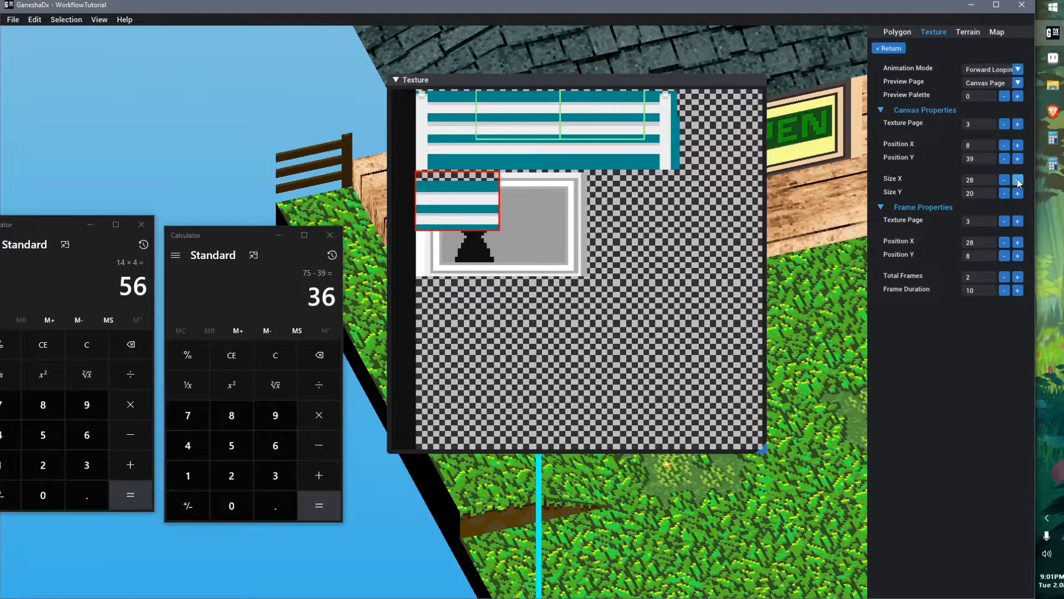
click(1017, 180)
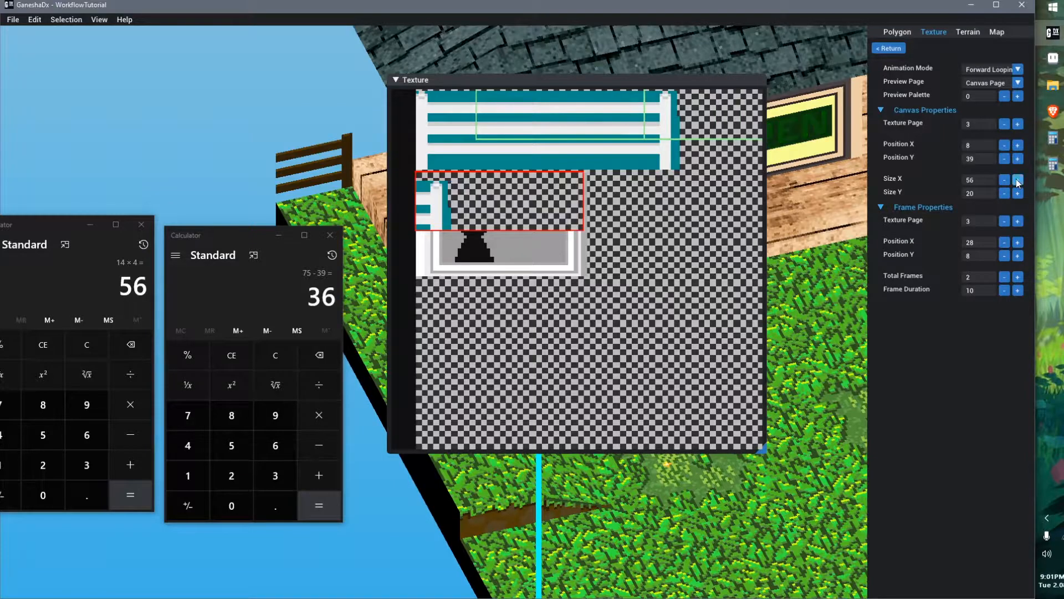
click(1017, 194)
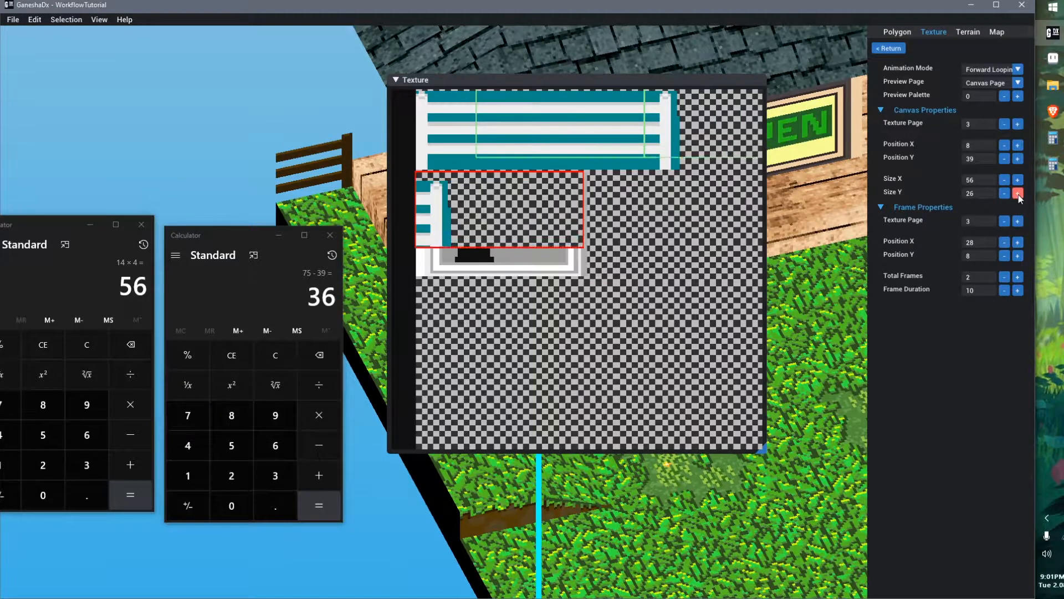
click(1018, 193)
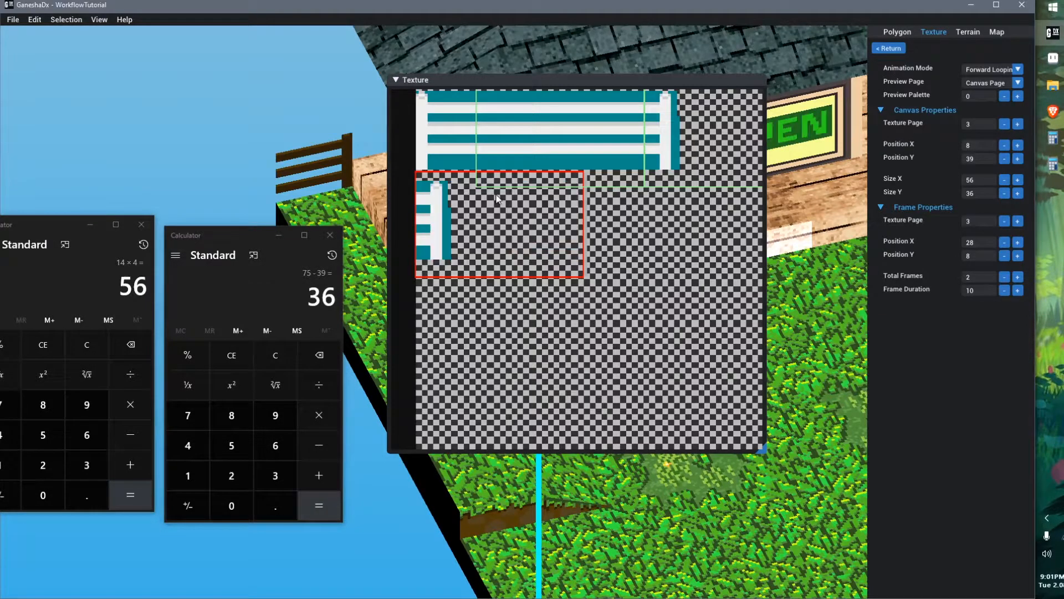
Set the frame position X to 64
middle_drag(554, 281, 546, 282)
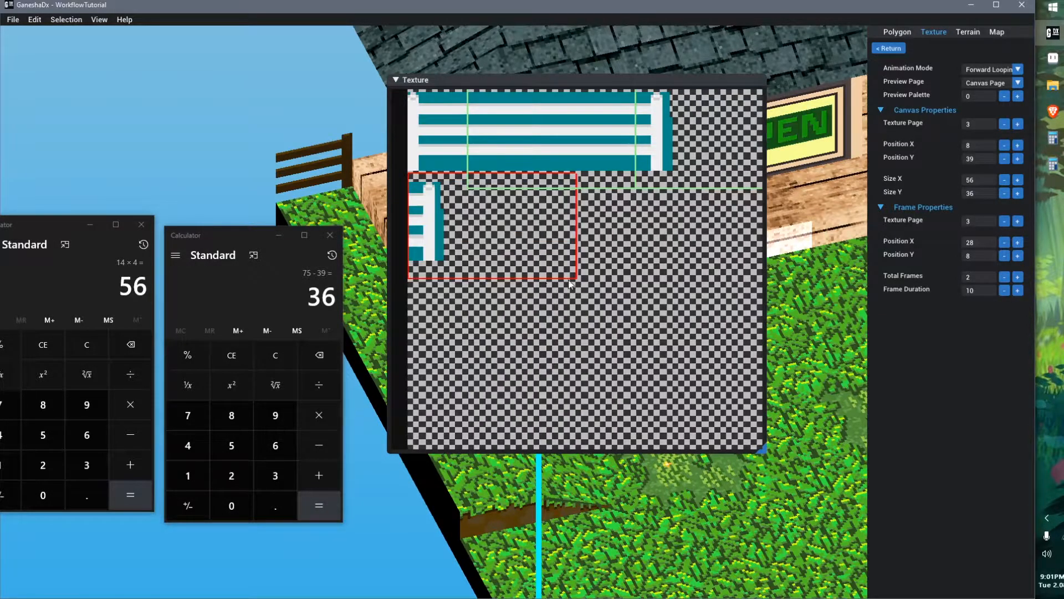
scroll(594, 158, down, 1)
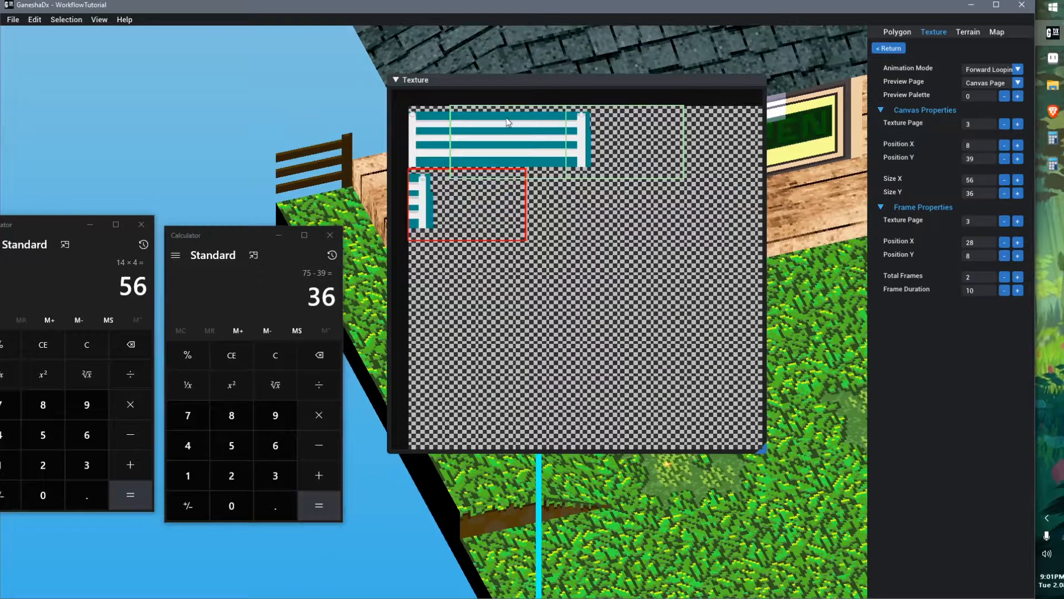
click(1018, 242)
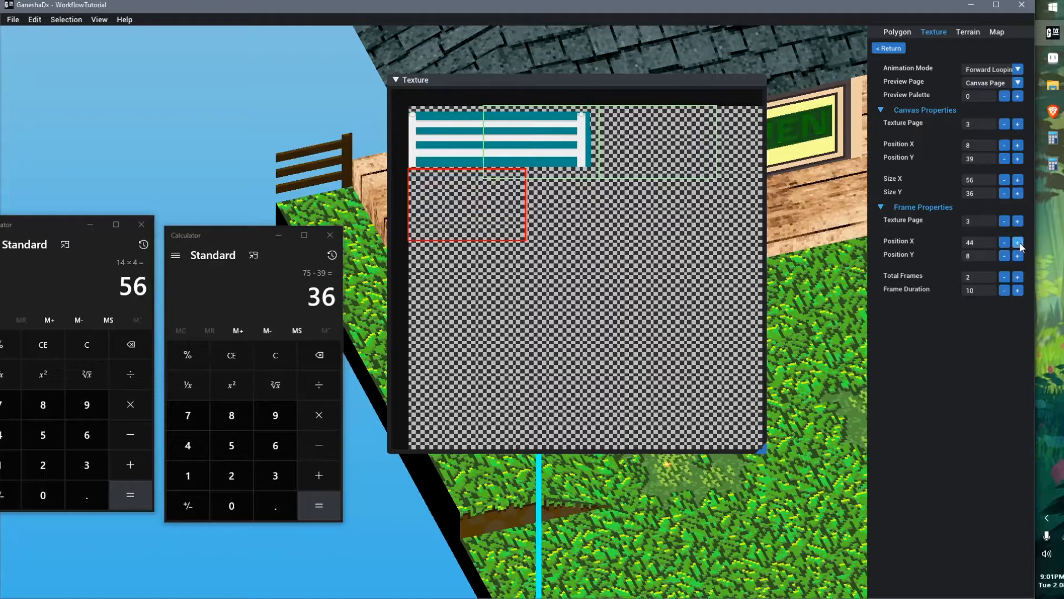
click(1018, 242)
click(1018, 243)
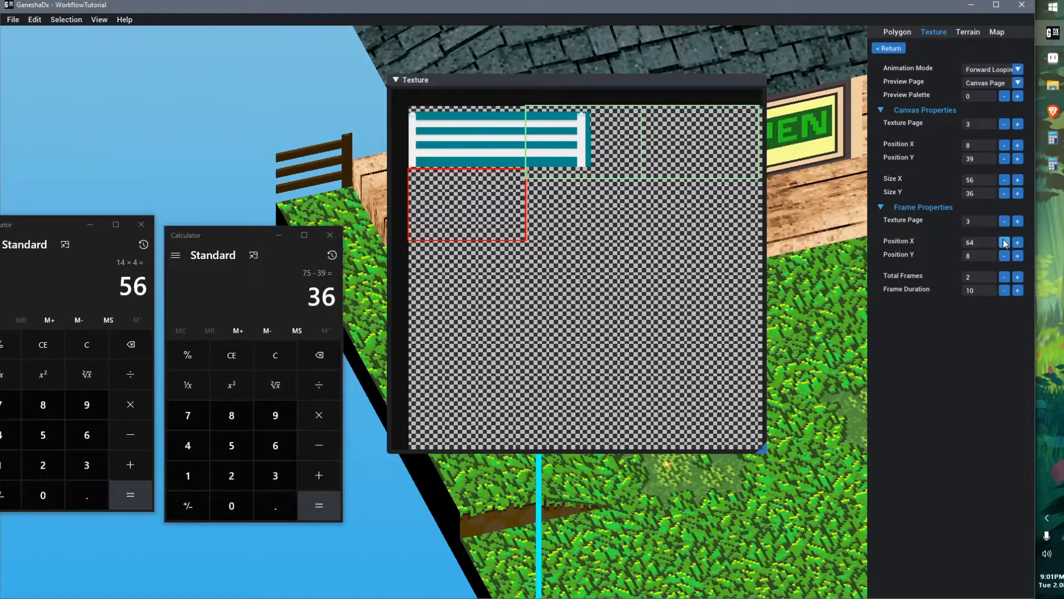
Set the frame position Y to 39
click(1018, 256)
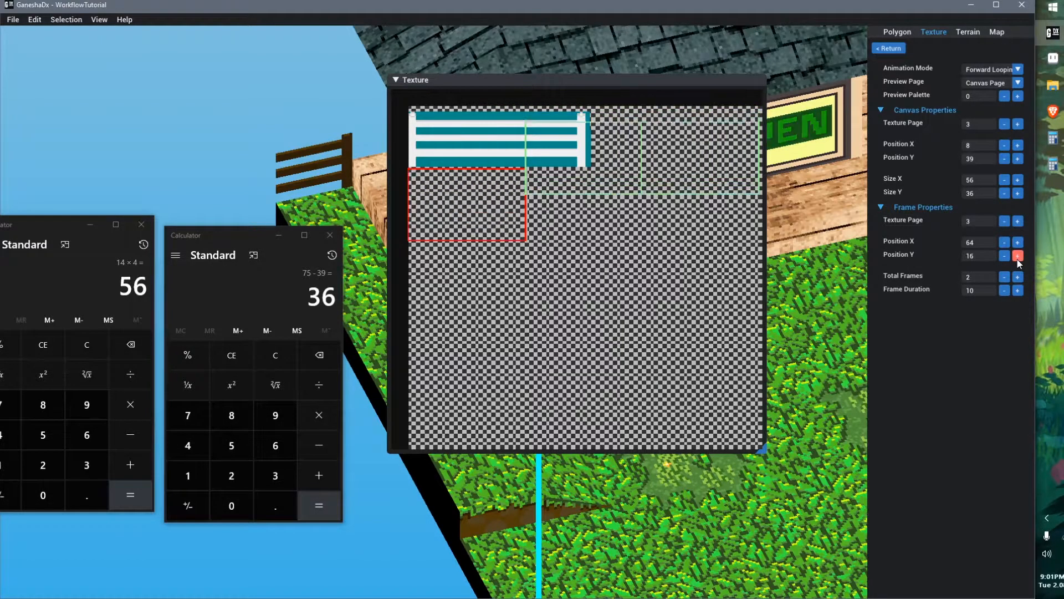
click(1017, 256)
click(1007, 259)
click(1007, 259)
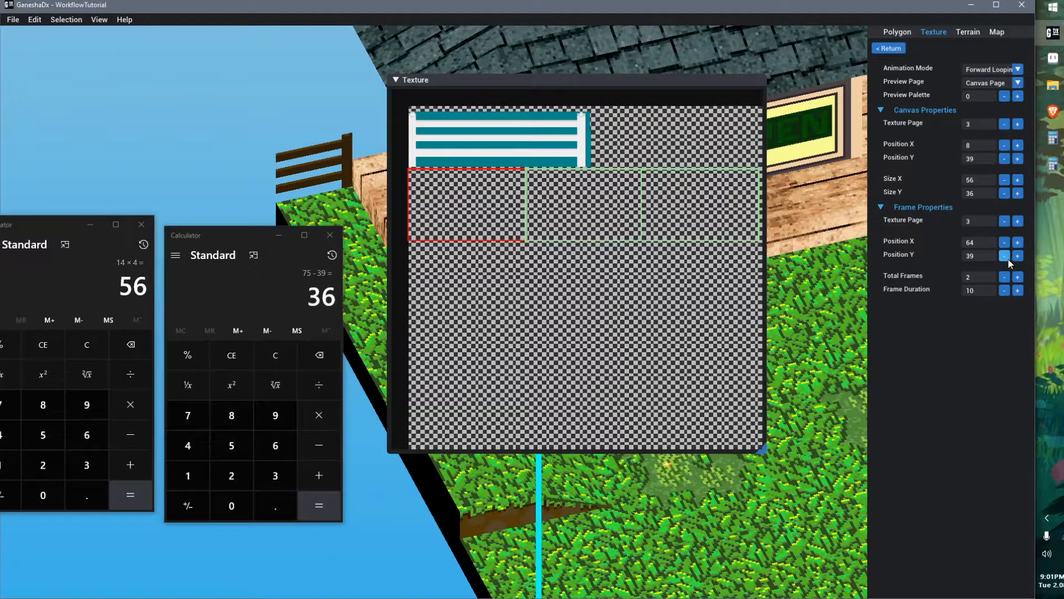
scroll(545, 176, up, 3)
middle_drag(511, 209, 594, 252)
scroll(484, 211, up, 1)
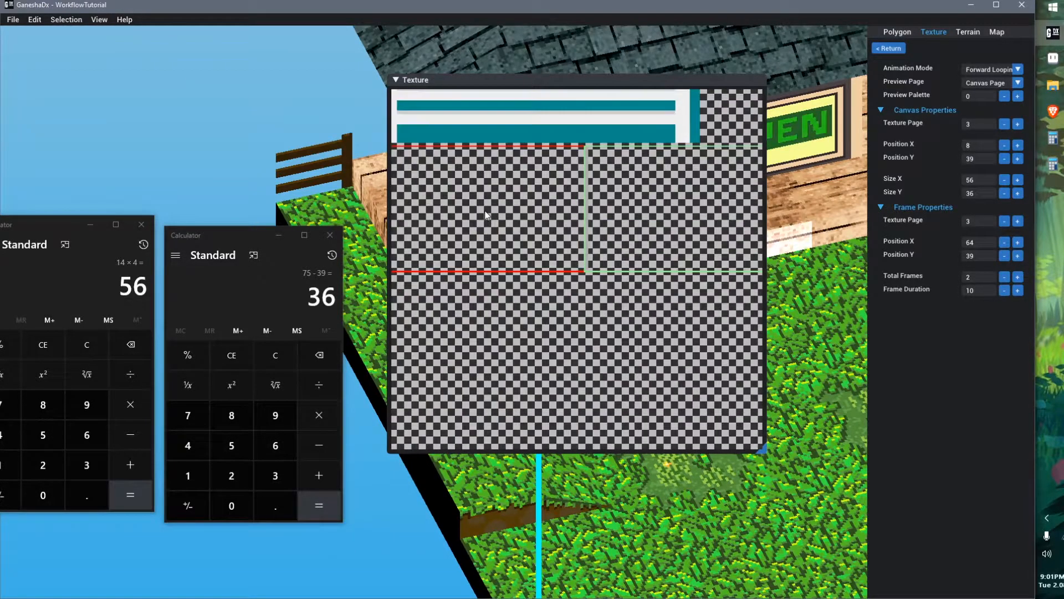
Measure the pixel column beside the window frame and compare it with the frame region in the texture preview
middle_drag(486, 212, 493, 214)
key(alt+Tab)
middle_drag(599, 302, 497, 311)
scroll(635, 259, up, 2)
middle_drag(669, 258, 648, 278)
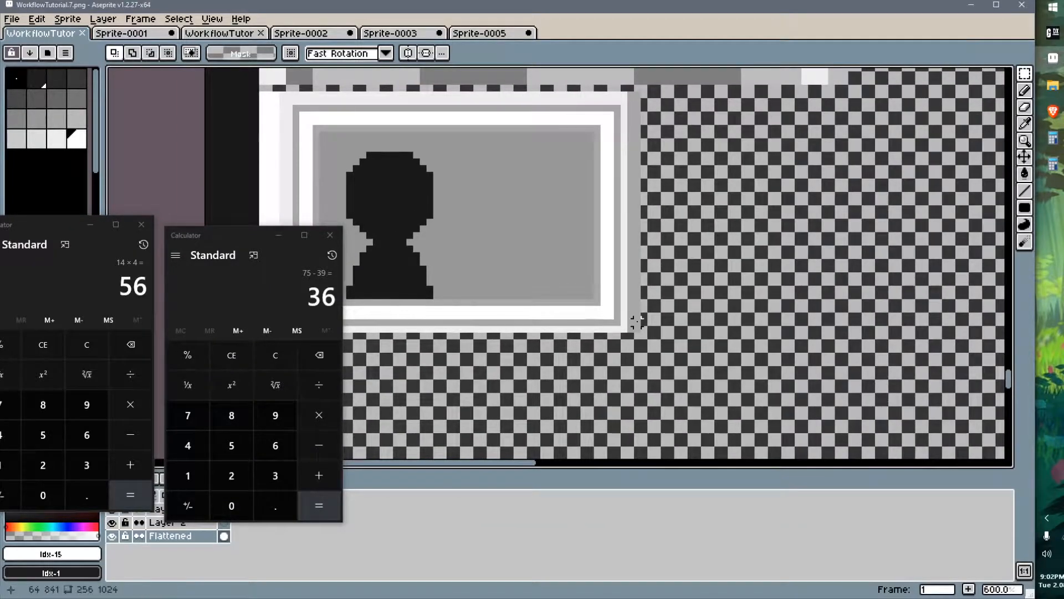
drag(643, 330, 644, 89)
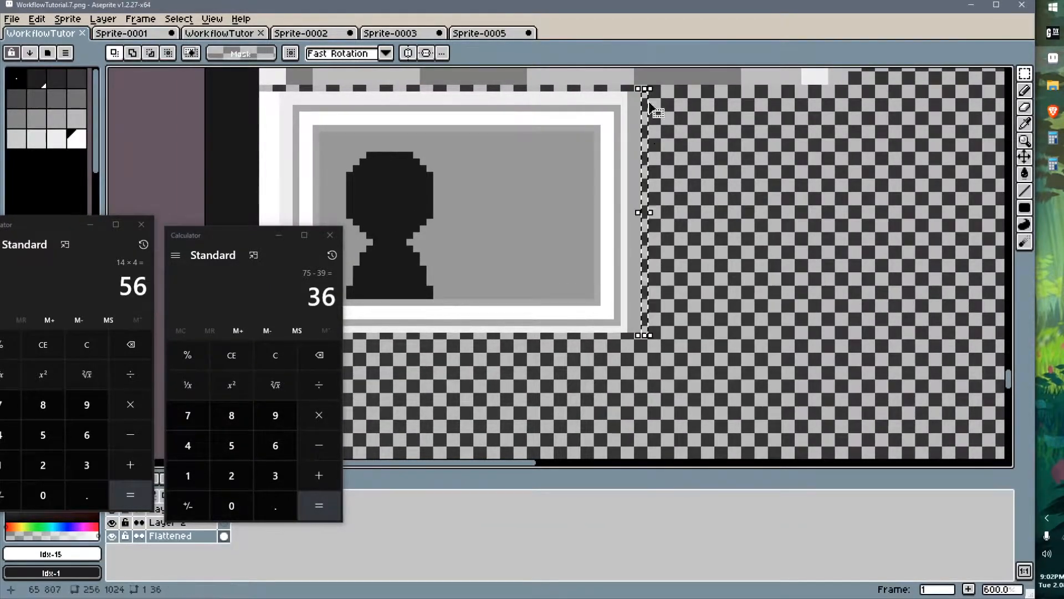
drag(640, 213, 633, 213)
key(Return)
key(alt+Tab)
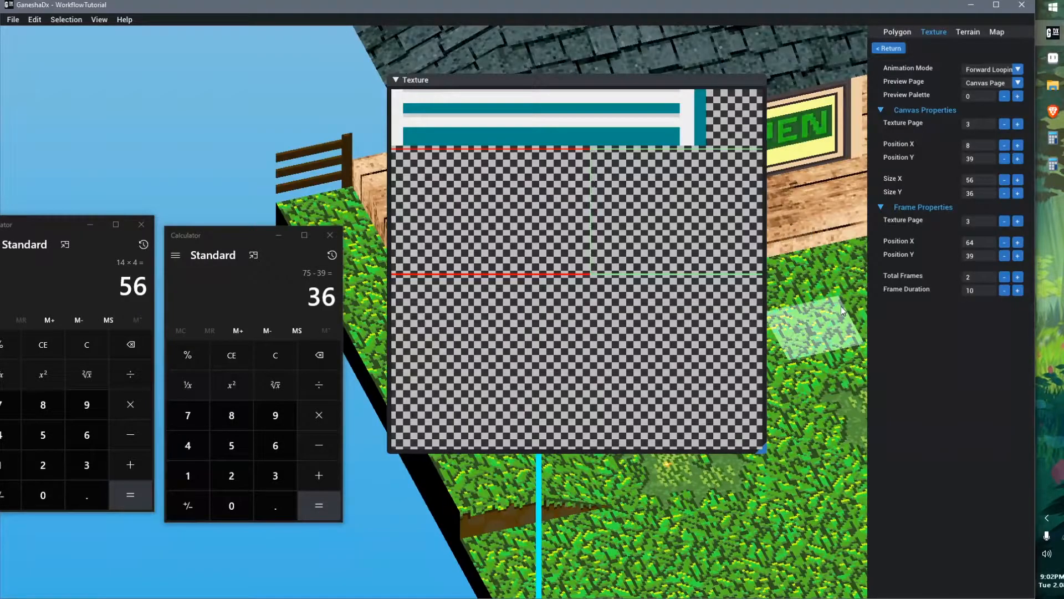
scroll(444, 183, down, 3)
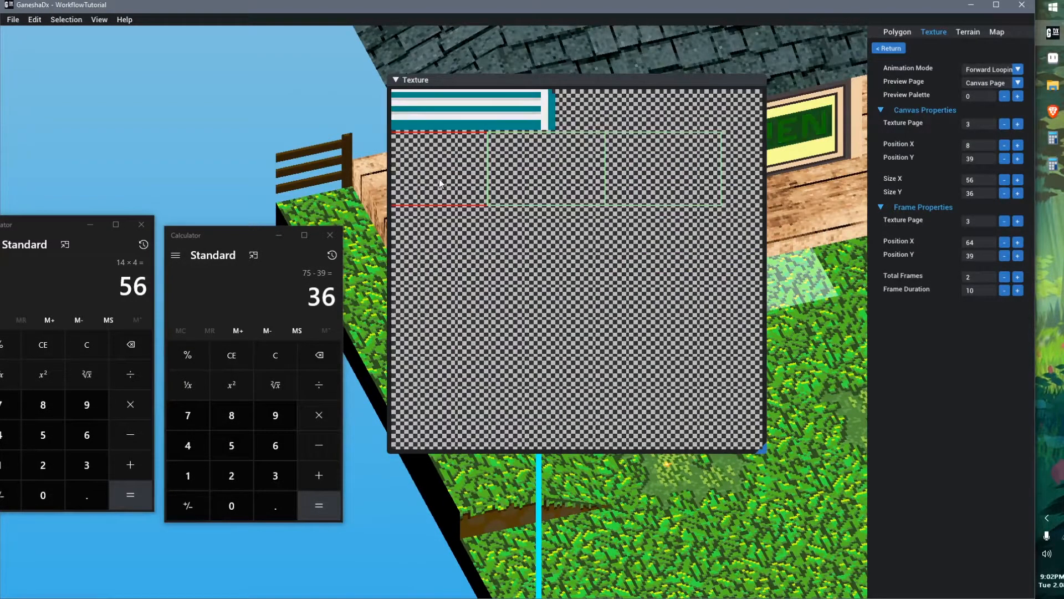
scroll(440, 183, up, 2)
mouse_move(502, 211)
middle_down()
mouse_move(477, 208)
mouse_move(489, 214)
middle_up()
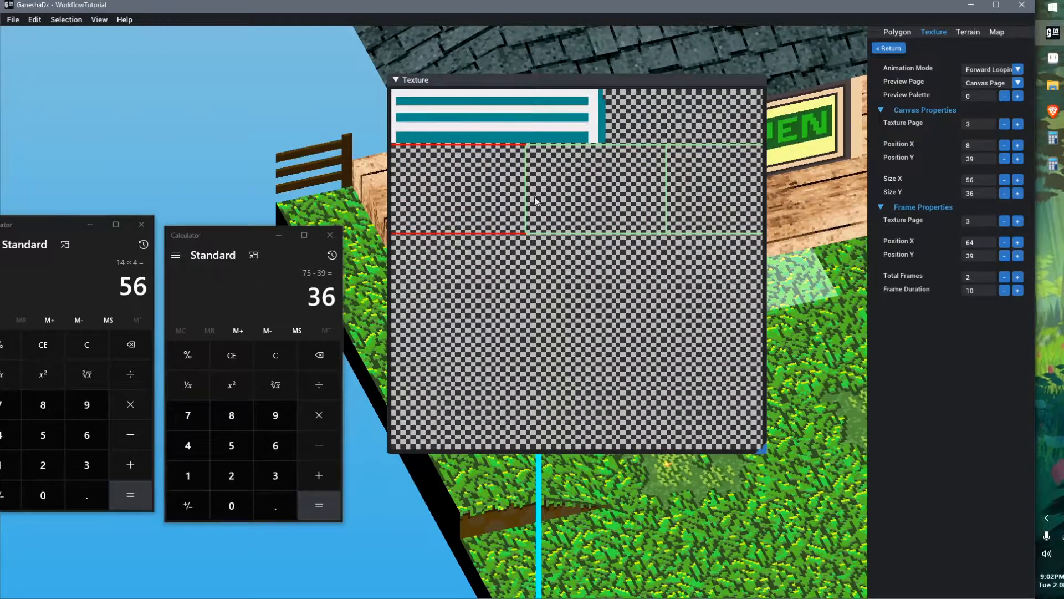
middle_drag(604, 175, 530, 189)
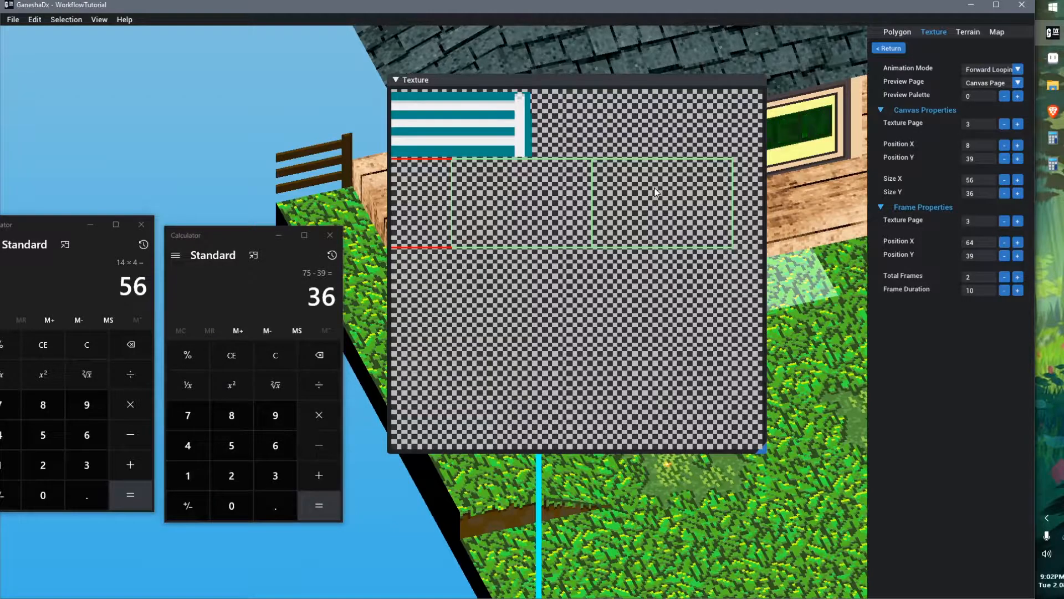
Duplicate the window frame beside the original as a second animation frame and save the texture
key(alt+Tab)
middle_drag(494, 254, 589, 257)
scroll(569, 253, down, 1)
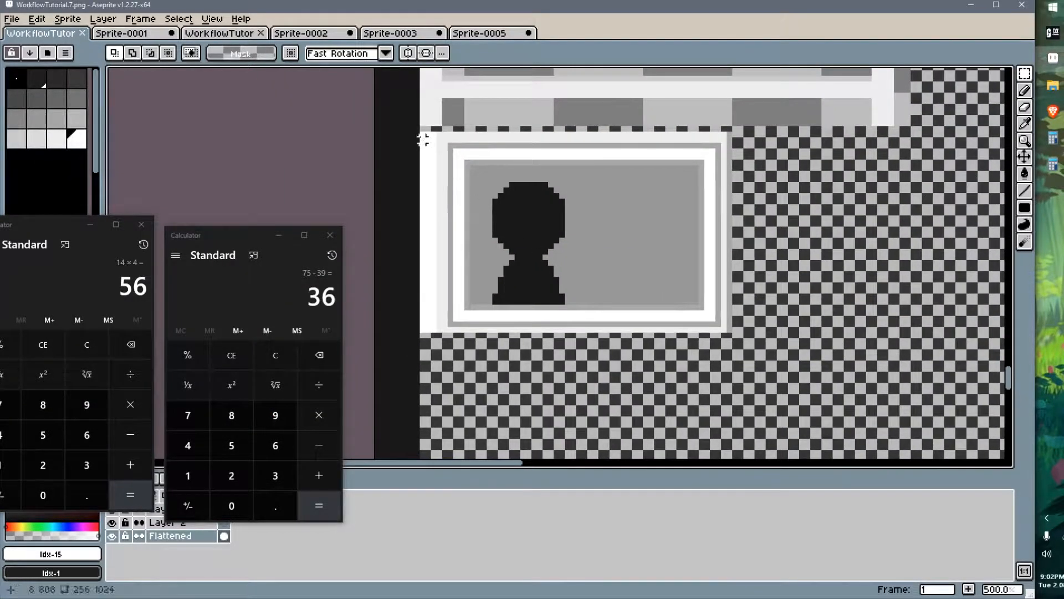
drag(432, 146, 733, 332)
click(472, 255)
ctrl+drag(472, 255, 787, 254)
middle_drag(842, 290, 668, 296)
key(ctrl+s)
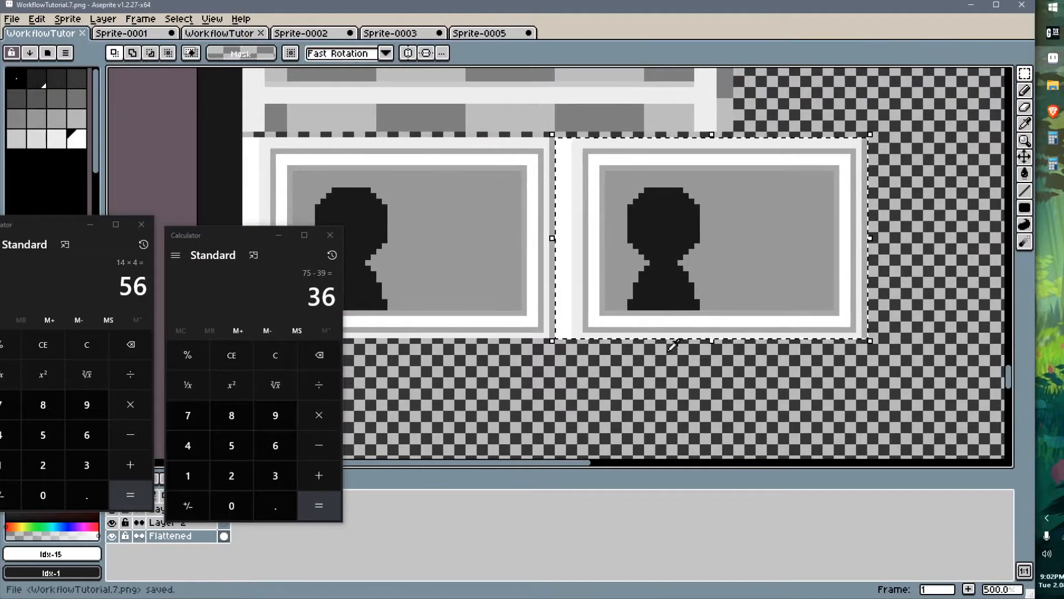
Duplicate the window frame once more to make a third animation frame
key(alt+Tab)
scroll(471, 197, down, 1)
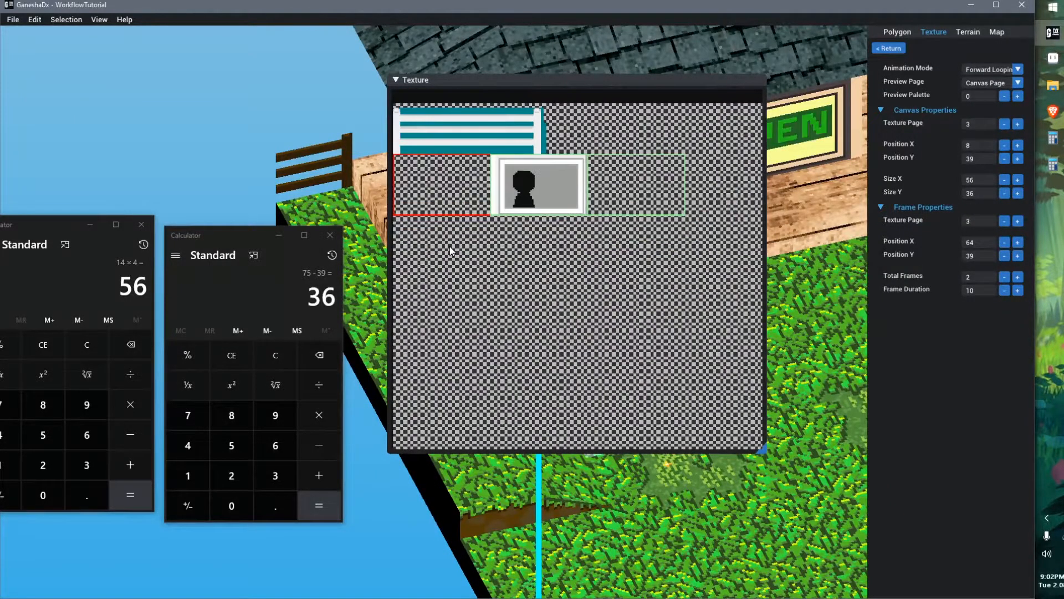
key(alt+Tab)
middle_drag(695, 316, 575, 298)
click(540, 260)
drag(520, 252, 822, 247)
middle_drag(818, 287, 550, 297)
Select the second frame's silhouette and shift it two pixels to the right
key(w)
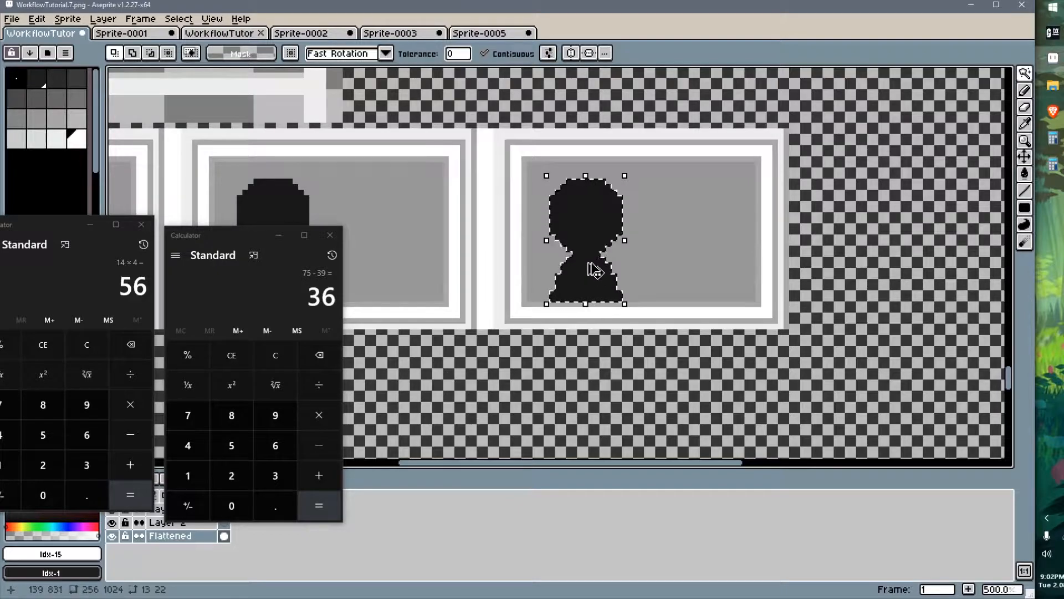
key(Delete)
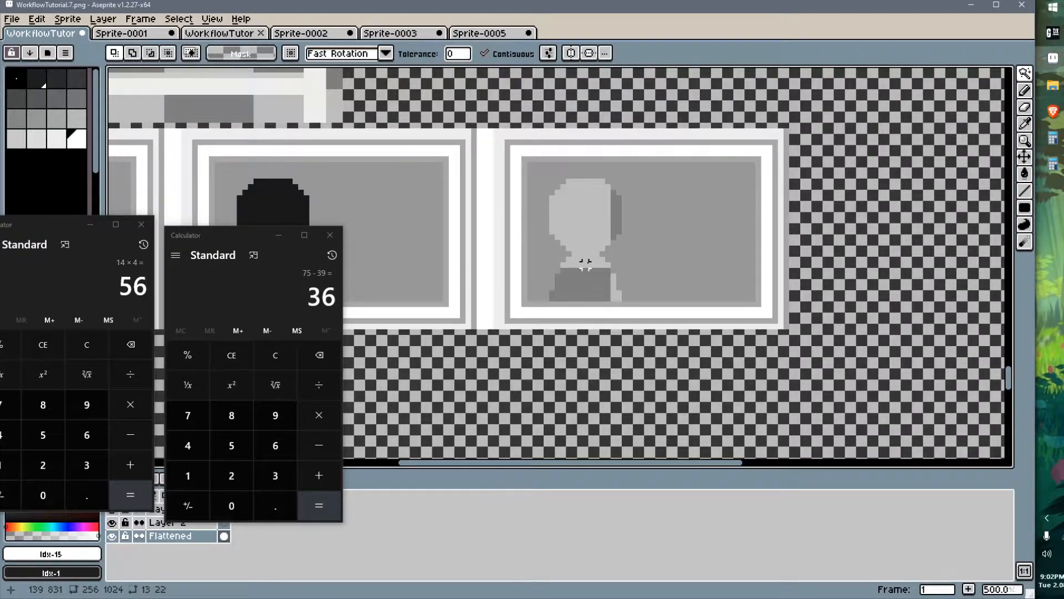
key(ctrl+z)
key(Right)
key(Right)
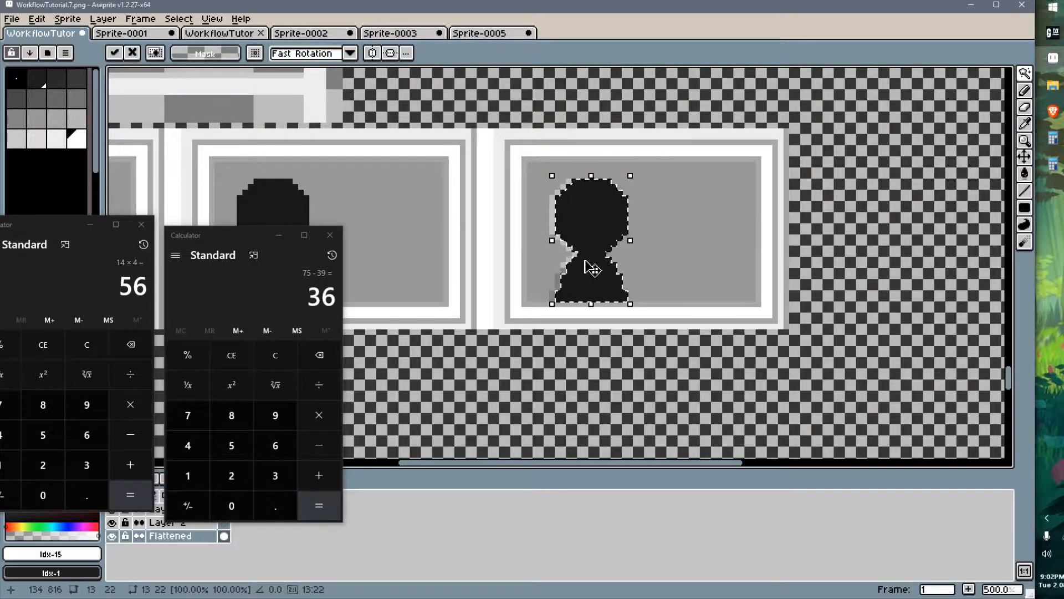
key(ctrl+d)
Fill the pixels left behind by the silhouette with the background grey and save the texture
scroll(535, 248, up, 1)
key(g)
alt+click(551, 231)
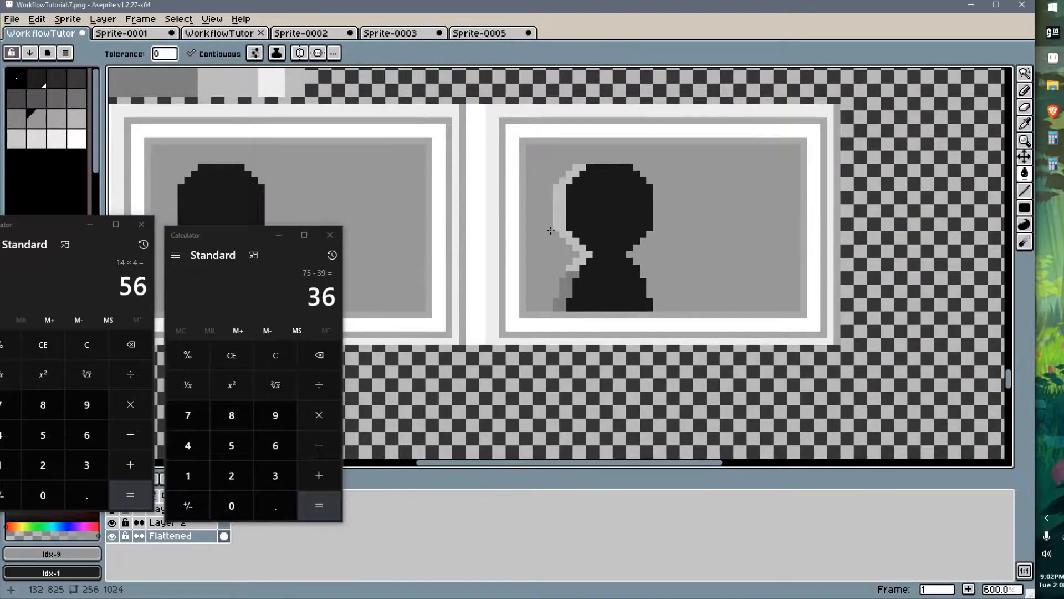
click(561, 207)
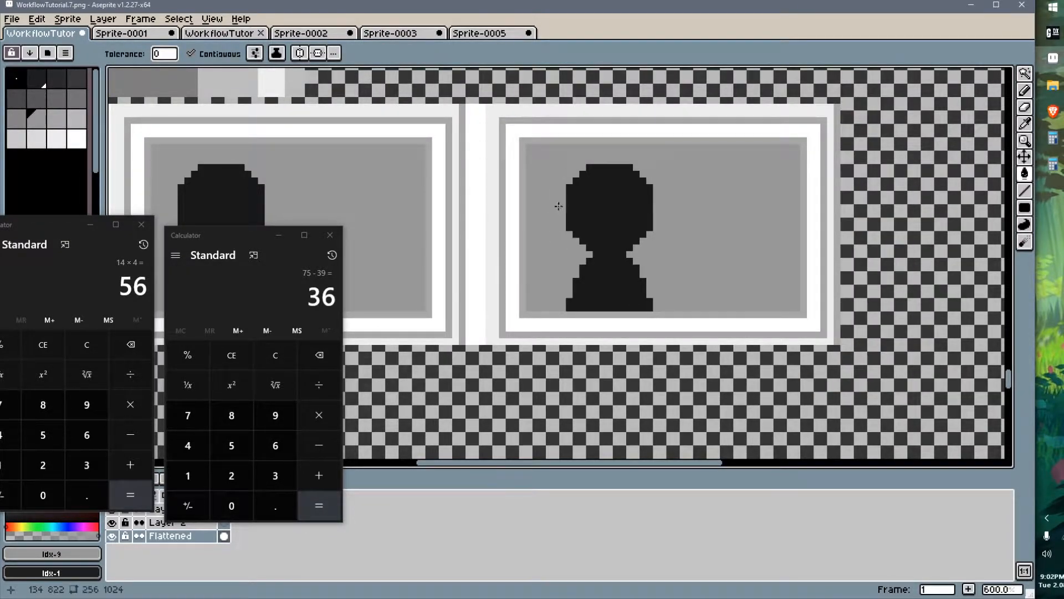
scroll(554, 280, down, 3)
middle_drag(530, 250, 630, 224)
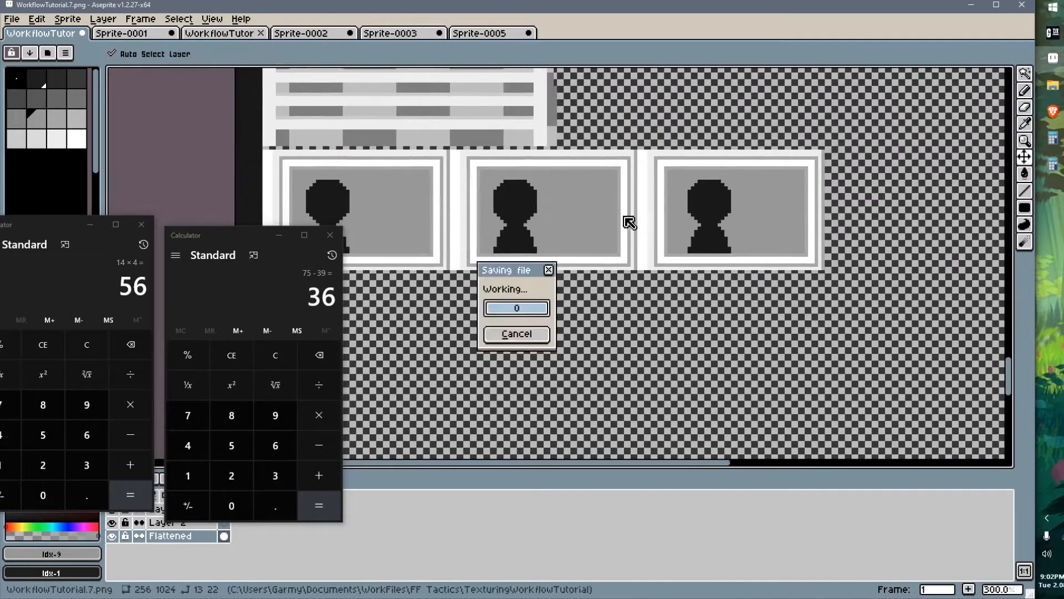
key(ctrl+s)
Close both calculators and move the texture preview window aside
key(alt+Tab)
right_drag(796, 311, 809, 308)
scroll(434, 207, up, 3)
middle_drag(441, 202, 555, 298)
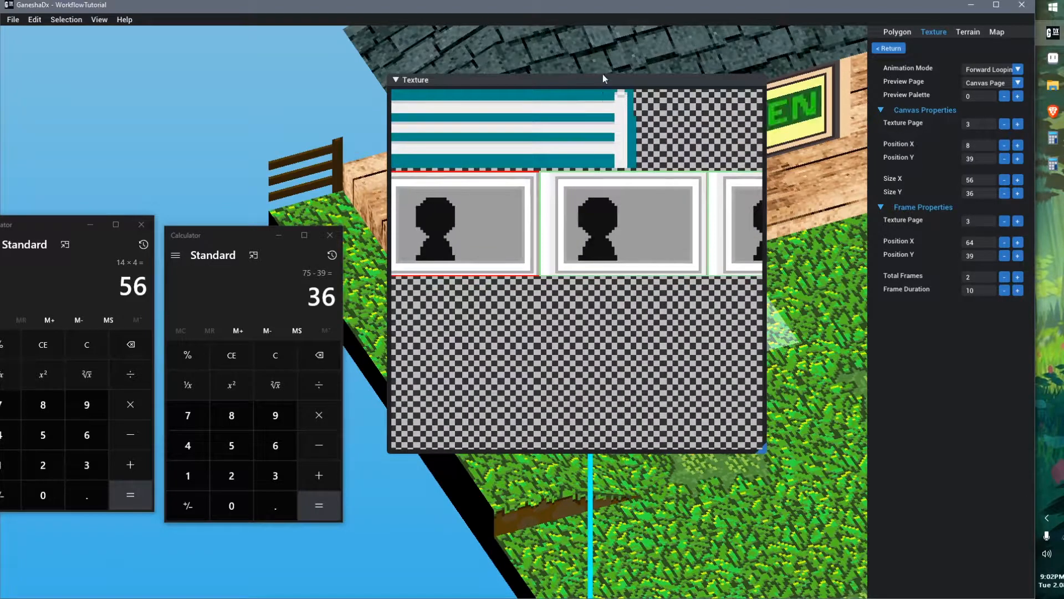
click(330, 234)
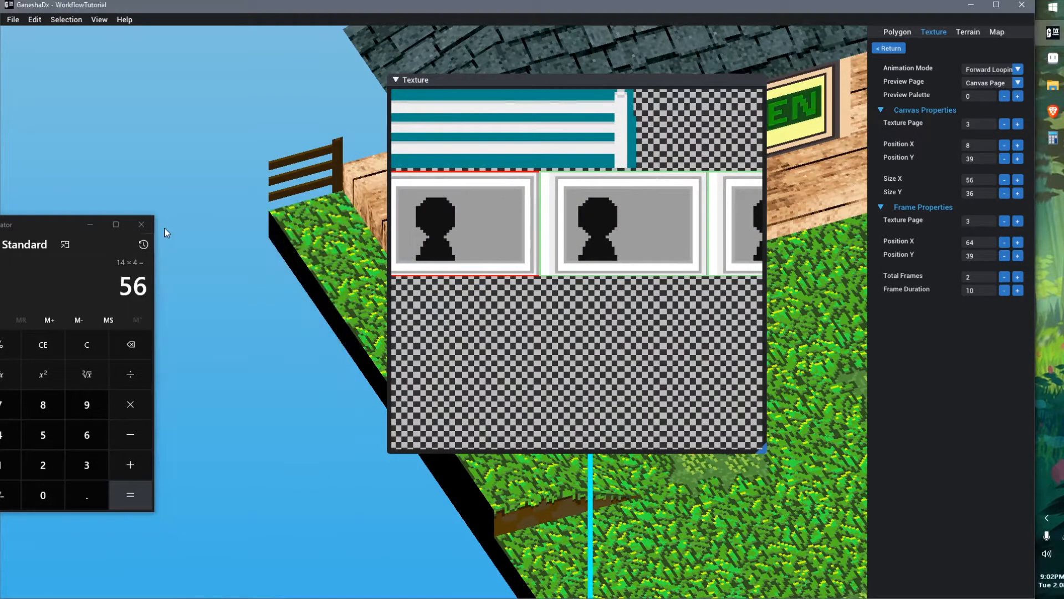
click(142, 224)
drag(577, 76, 213, 69)
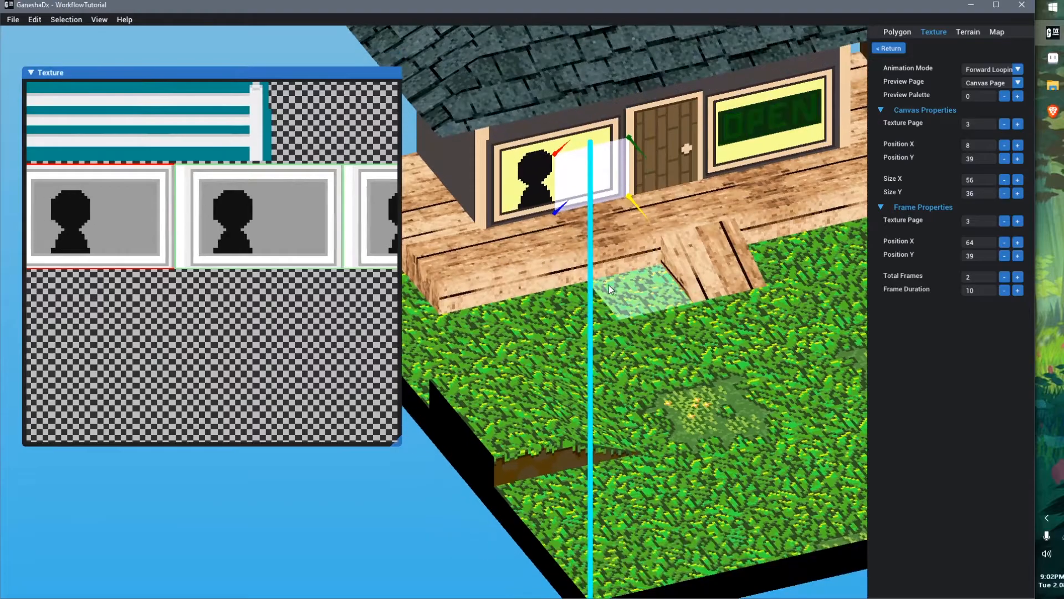
Set the preview palette to 6 to view the window frames in colour
middle_drag(608, 286, 616, 270)
click(657, 323)
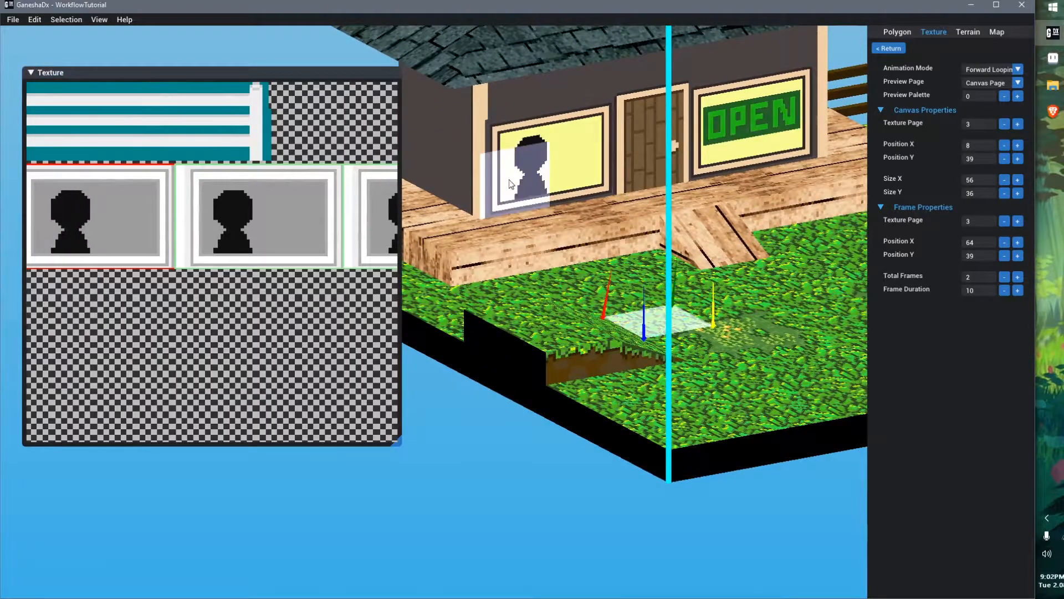
middle_drag(560, 355, 623, 345)
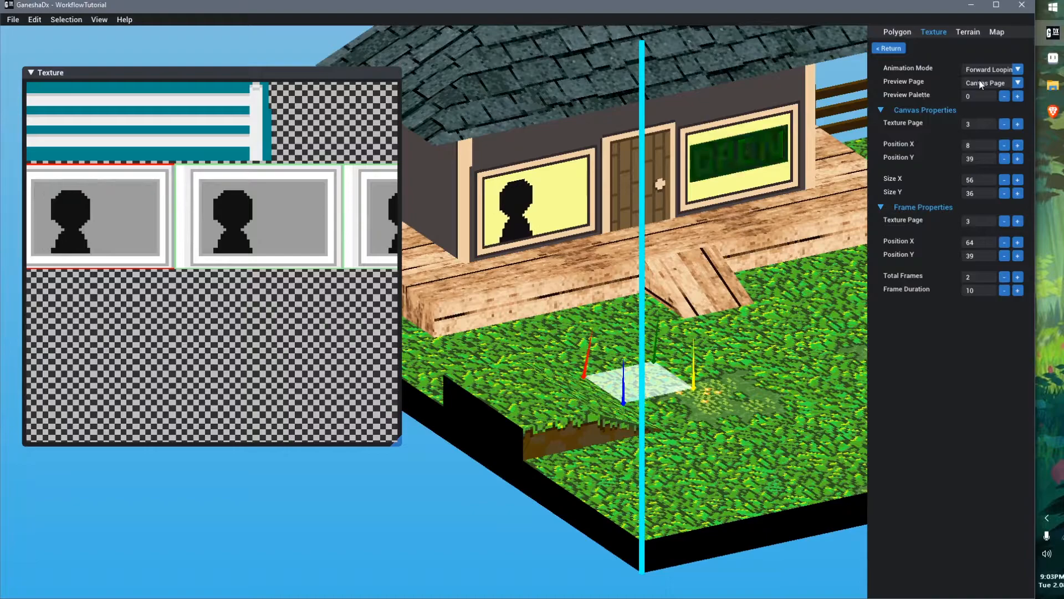
click(1016, 97)
click(1017, 97)
click(1017, 97)
click(1017, 97)
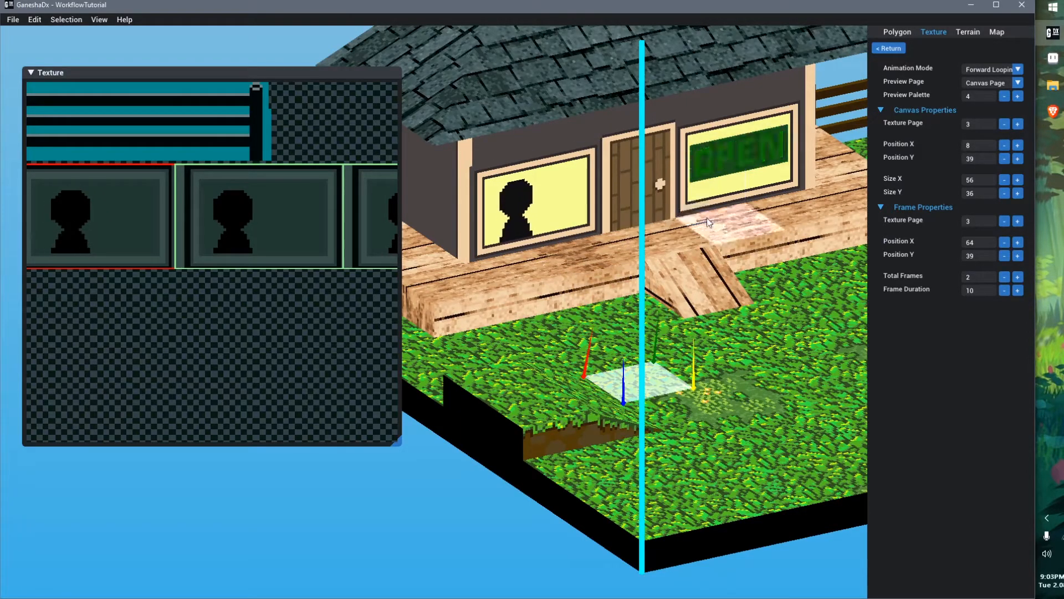
click(1018, 97)
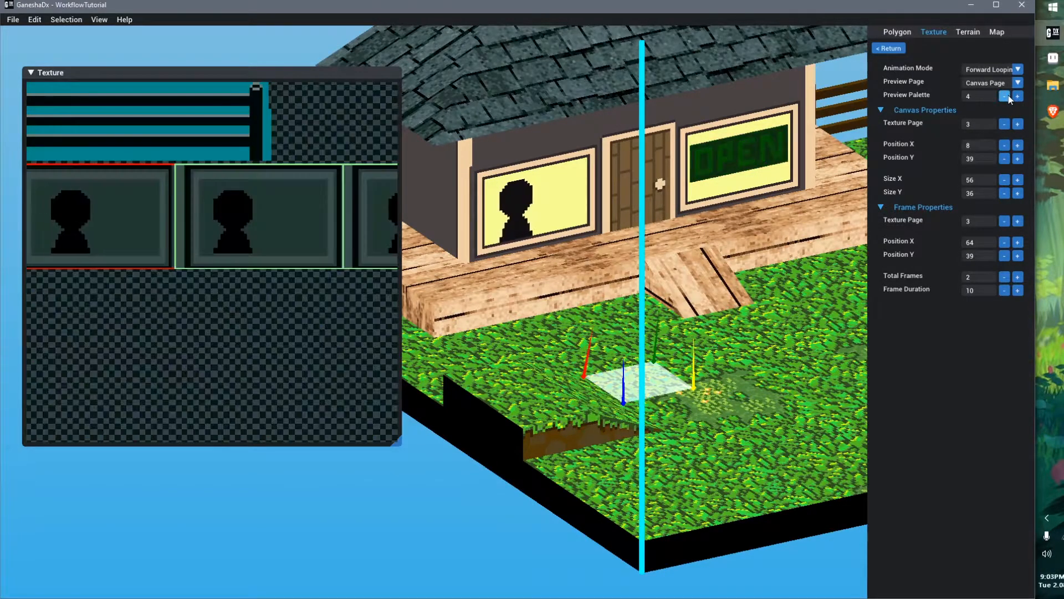
click(1018, 97)
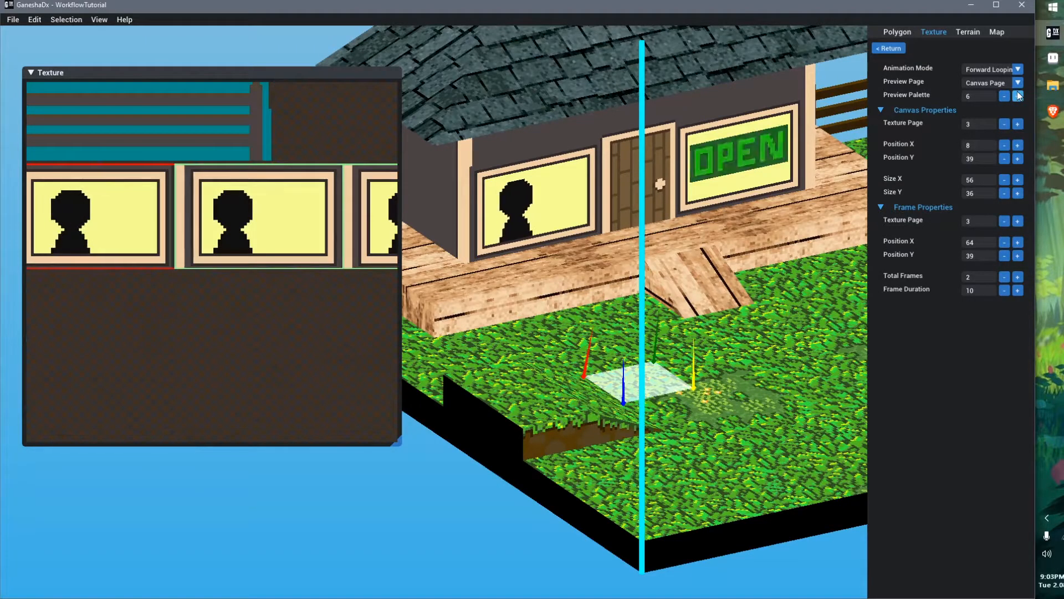
Compare the window frames under other preview palettes and zoom in on the window in the scene
scroll(136, 191, down, 1)
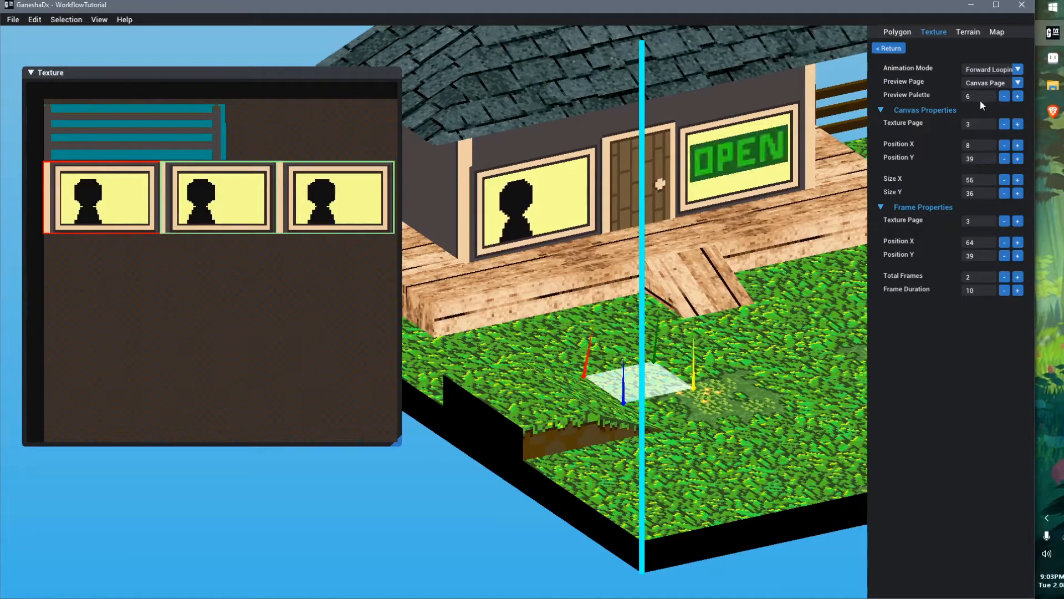
click(1006, 98)
click(1006, 98)
click(1006, 98)
click(1006, 98)
click(1016, 99)
click(1017, 100)
click(1017, 101)
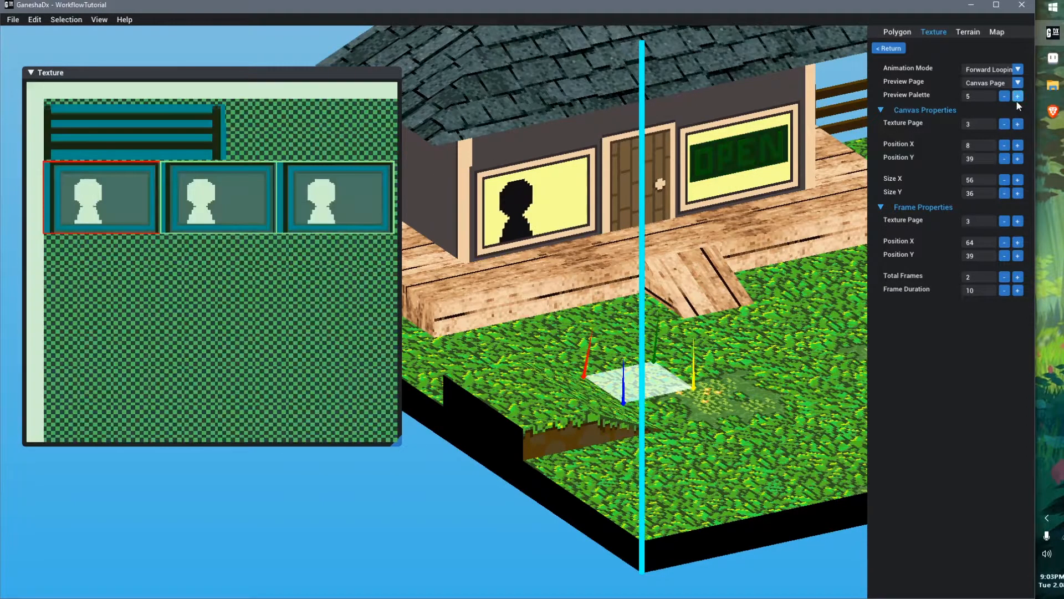
click(1016, 101)
middle_drag(561, 254, 639, 246)
middle_drag(546, 191, 496, 221)
scroll(462, 191, up, 3)
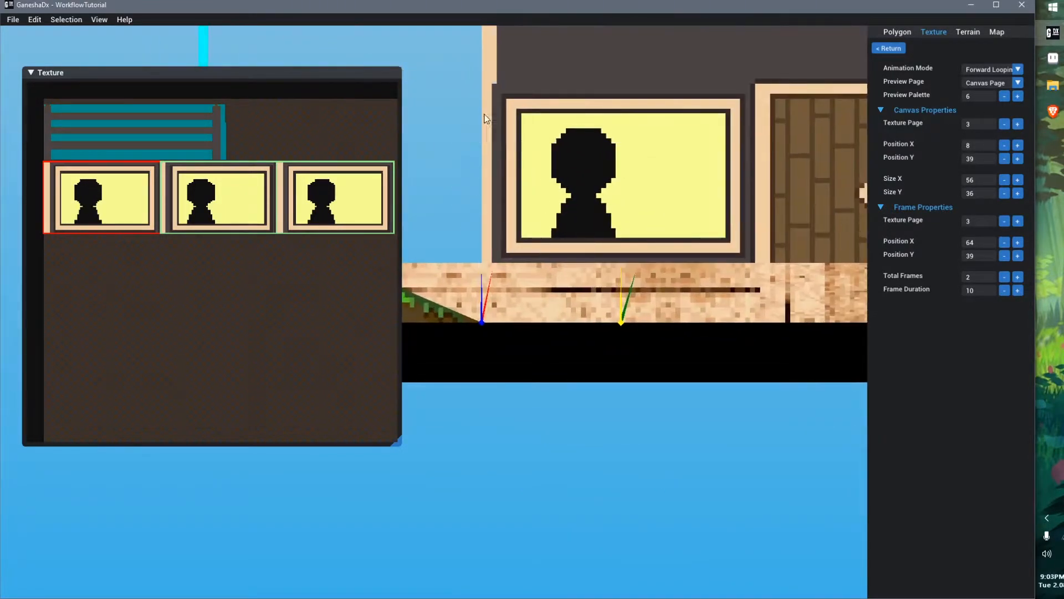
Draw a pixel on the first window frame's edge with the pencil and save the texture
key(alt+Tab)
scroll(390, 265, up, 2)
key(b)
alt+click(225, 161)
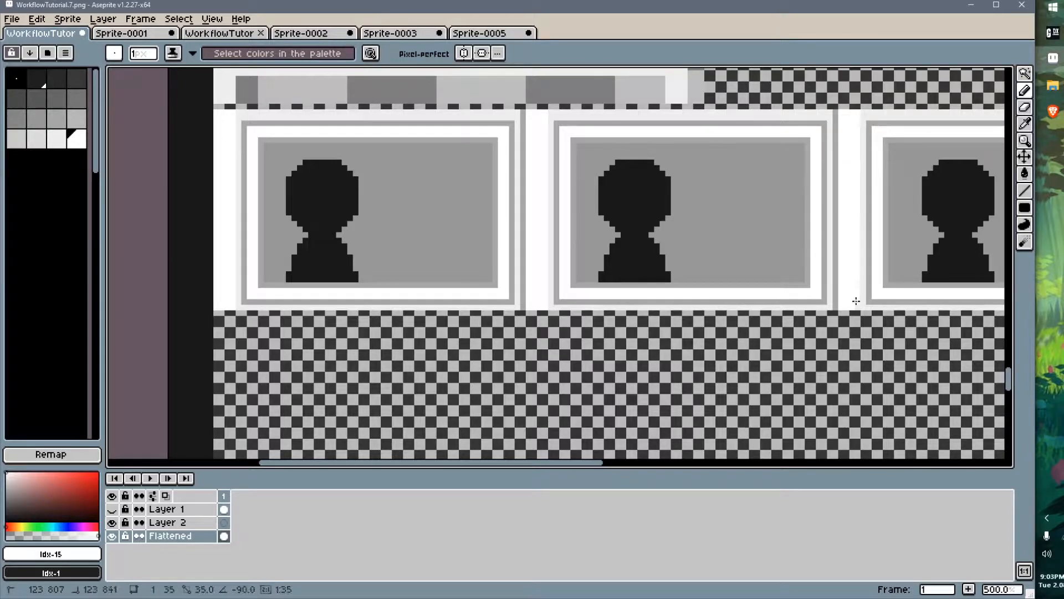
key(ctrl+s)
key(alt+Tab)
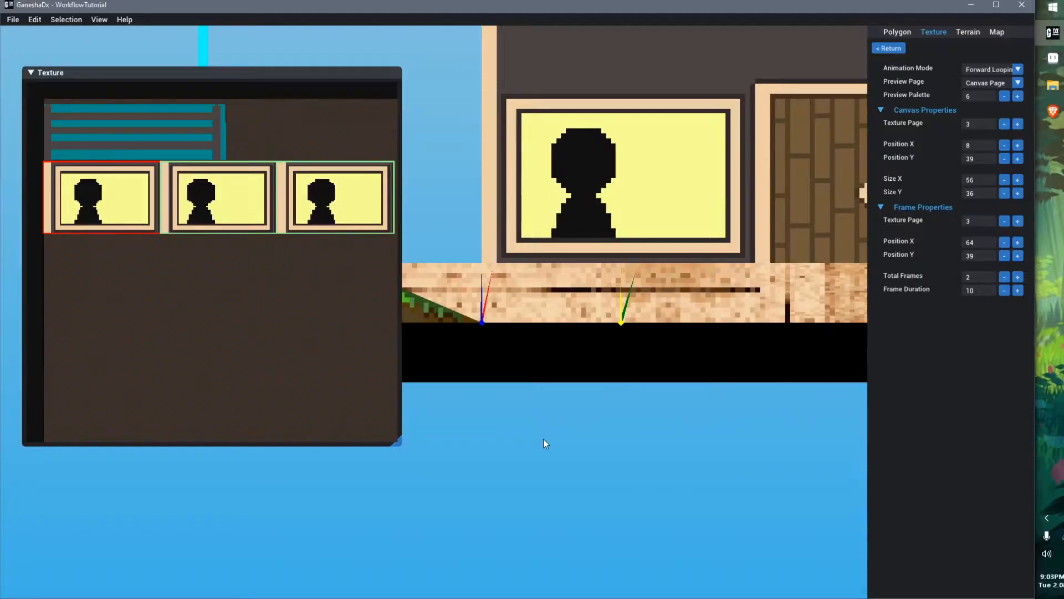
Select the first window frame's area and fill it with a dark palette colour
right_drag(545, 431, 558, 352)
scroll(559, 352, down, 3)
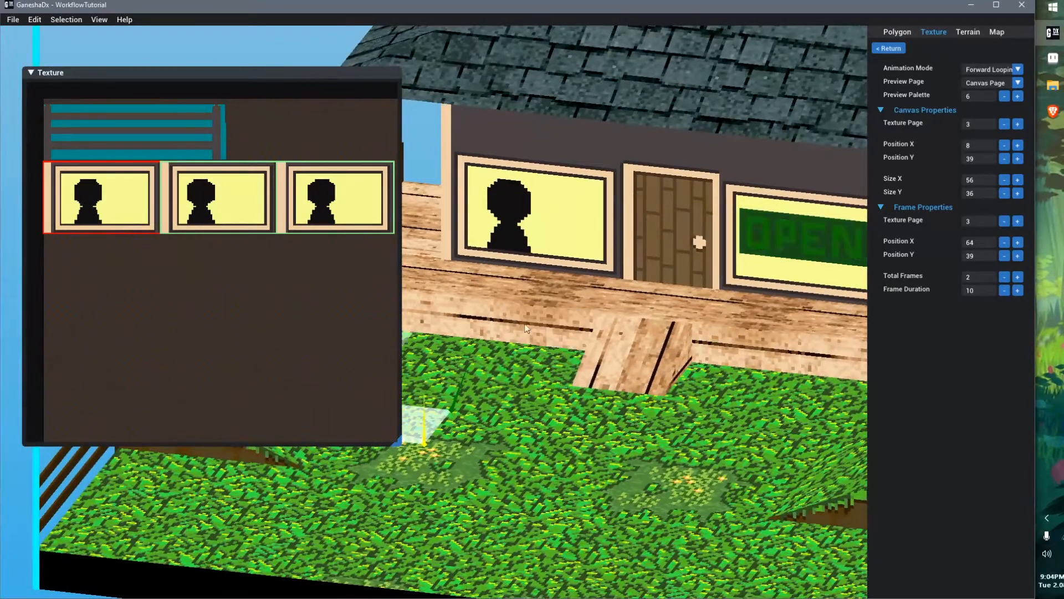
key(alt+Tab)
scroll(490, 306, down, 3)
middle_drag(549, 228, 494, 215)
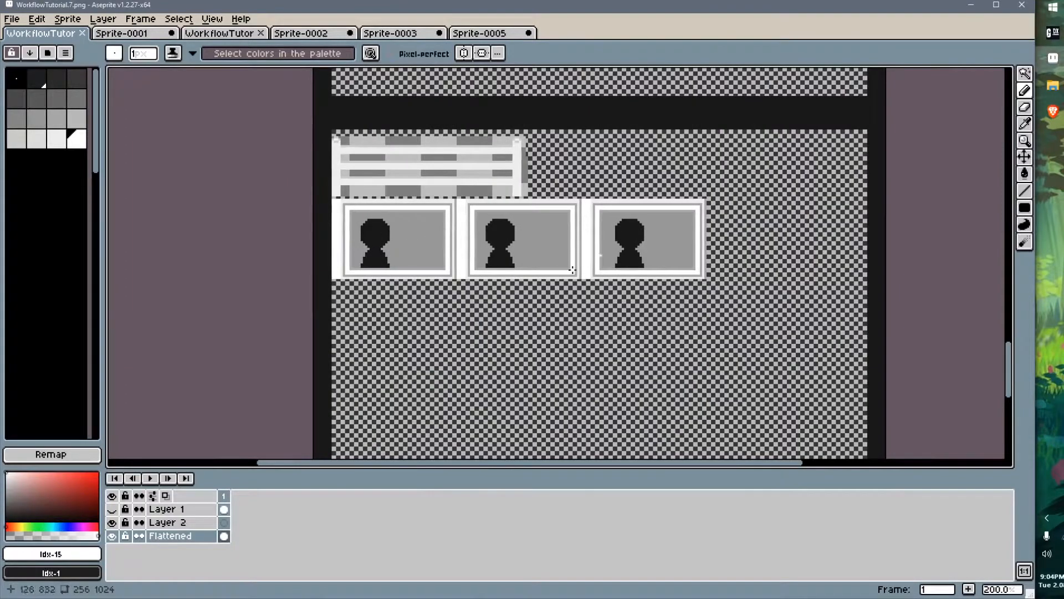
scroll(419, 255, up, 3)
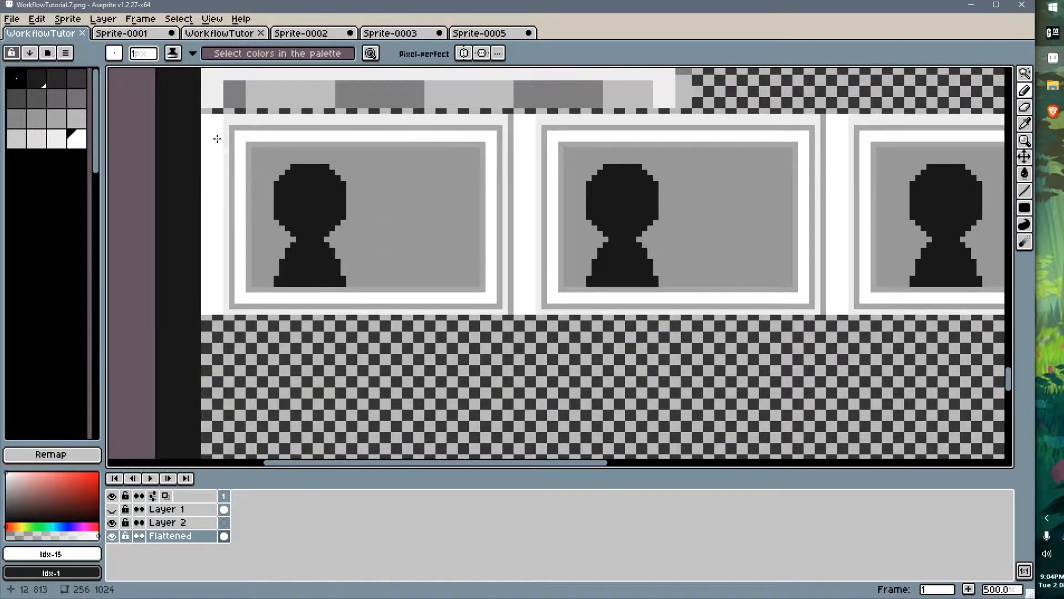
key(m)
drag(203, 115, 505, 312)
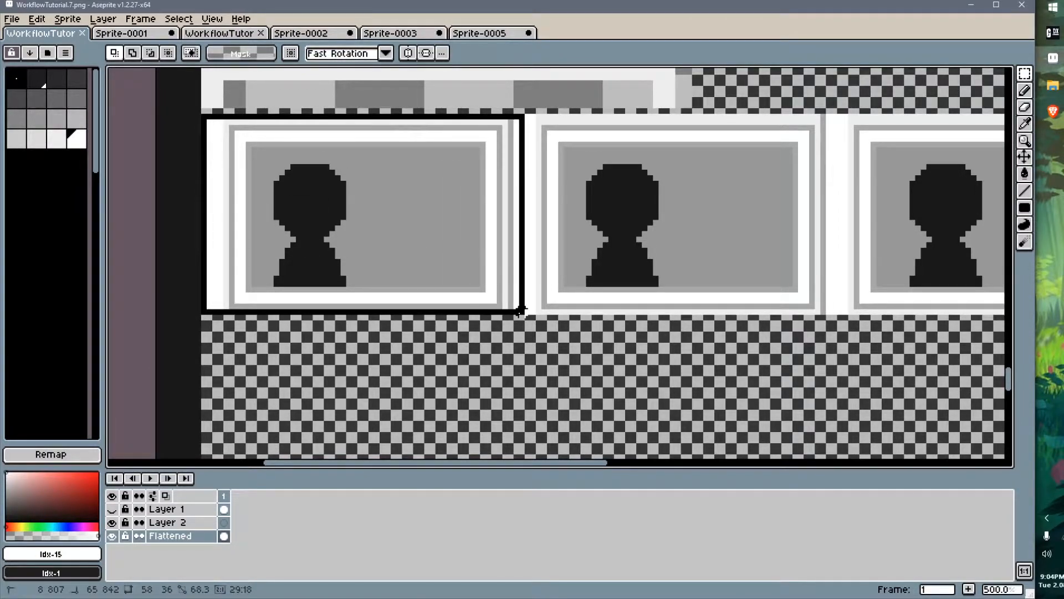
drag(516, 311, 521, 316)
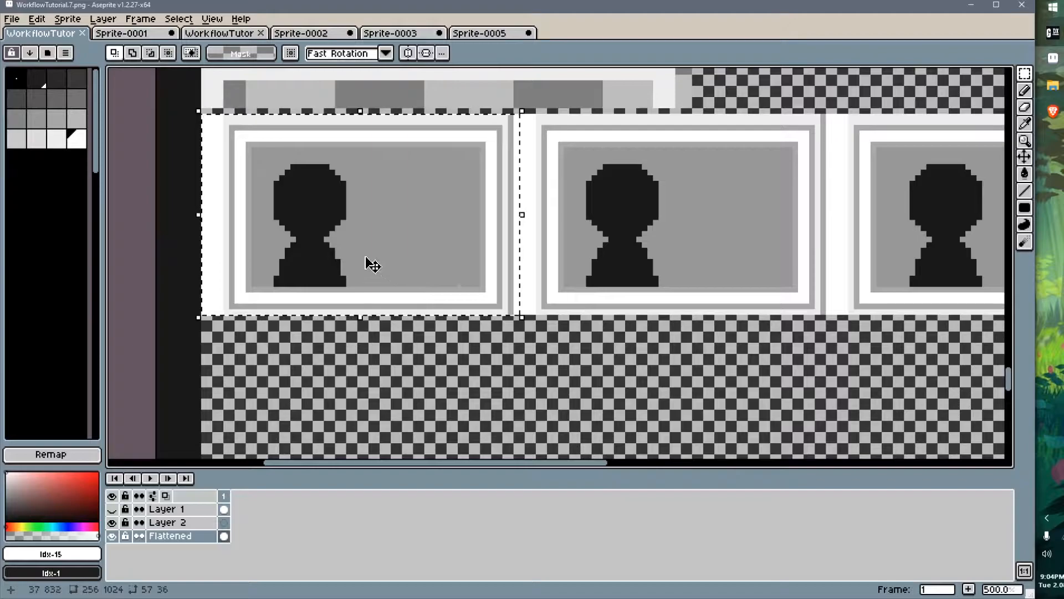
click(56, 78)
key(f)
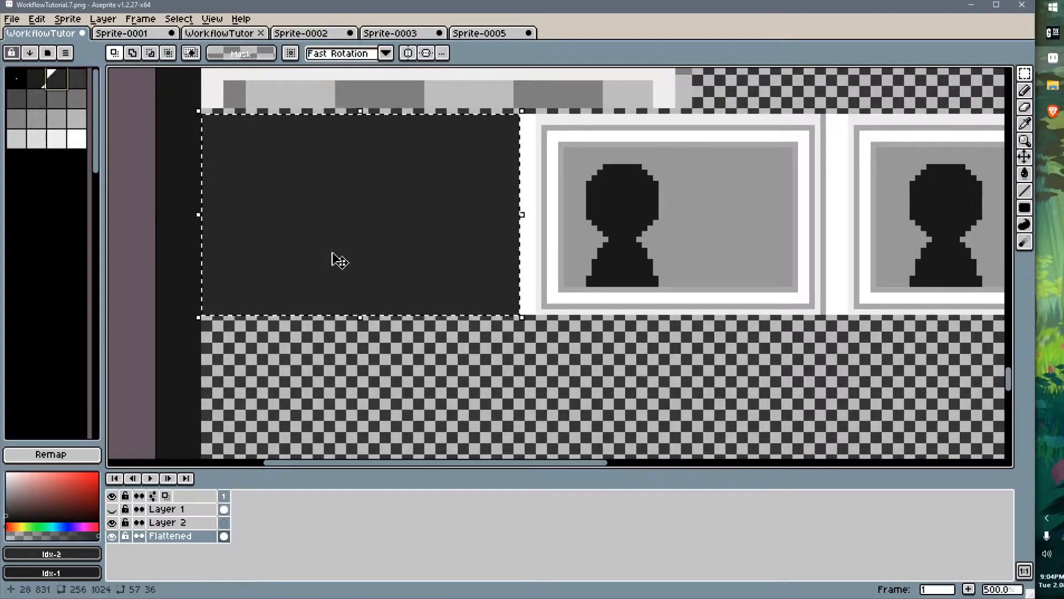
Write "hi", a smiley and "CANVAS" on the dark first window frame with a light grey pencil, then save the texture
key(b)
click(77, 98)
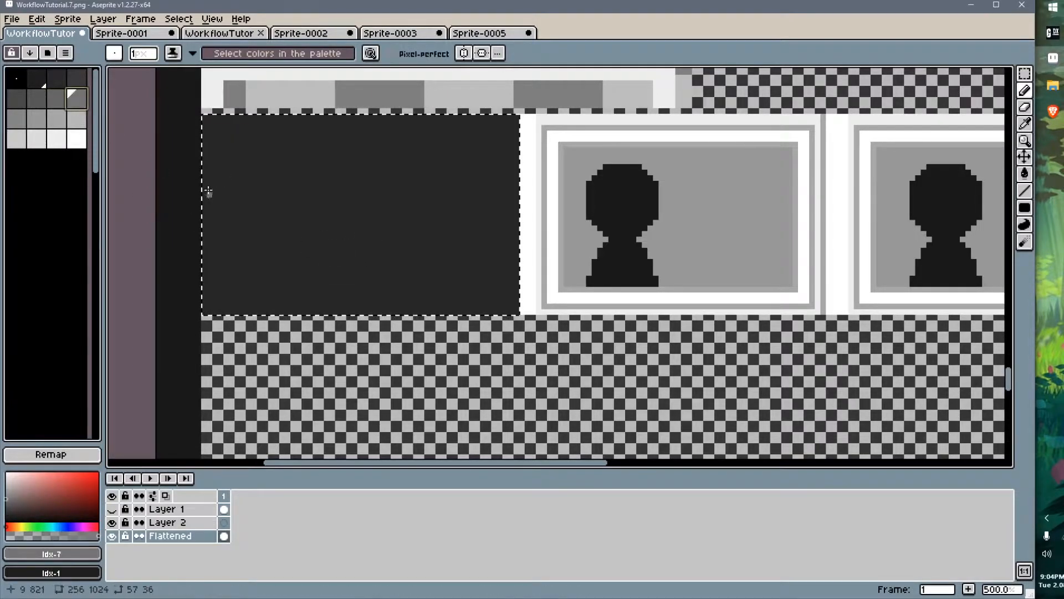
click(232, 135)
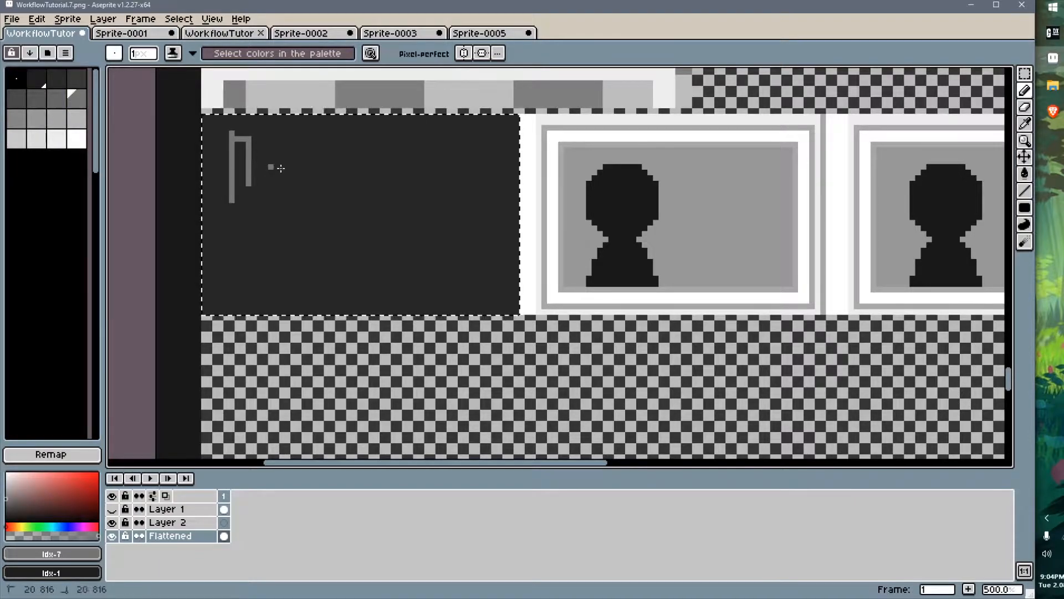
key(ctrl+z)
key(ctrl+z)
key(ctrl+z)
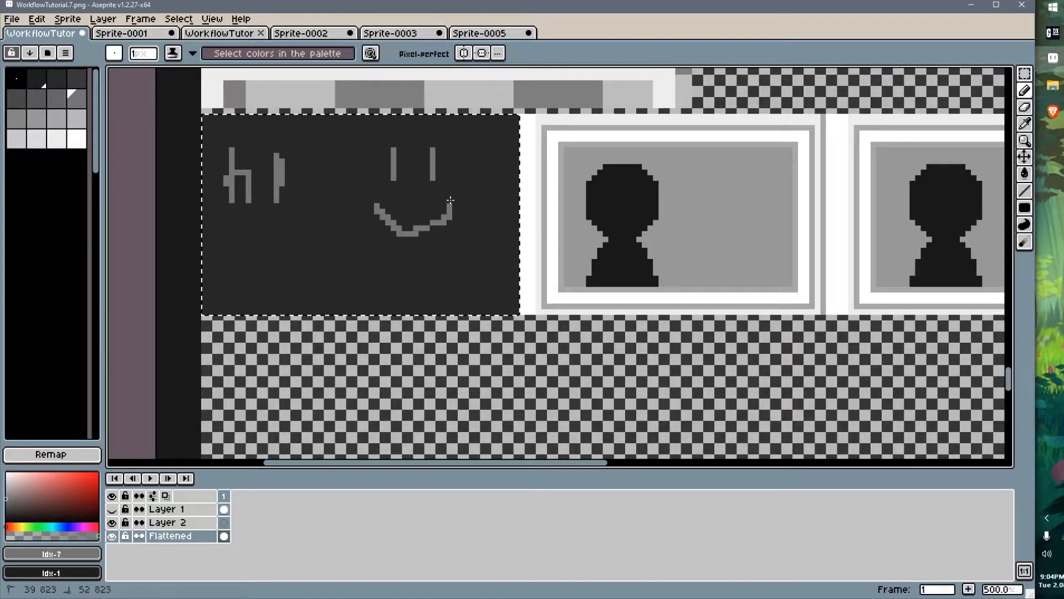
mouse_move(232, 274)
mouse_down()
mouse_move(296, 285)
mouse_move(346, 261)
mouse_up()
drag(415, 279, 416, 279)
drag(400, 267, 443, 286)
key(ctrl+s)
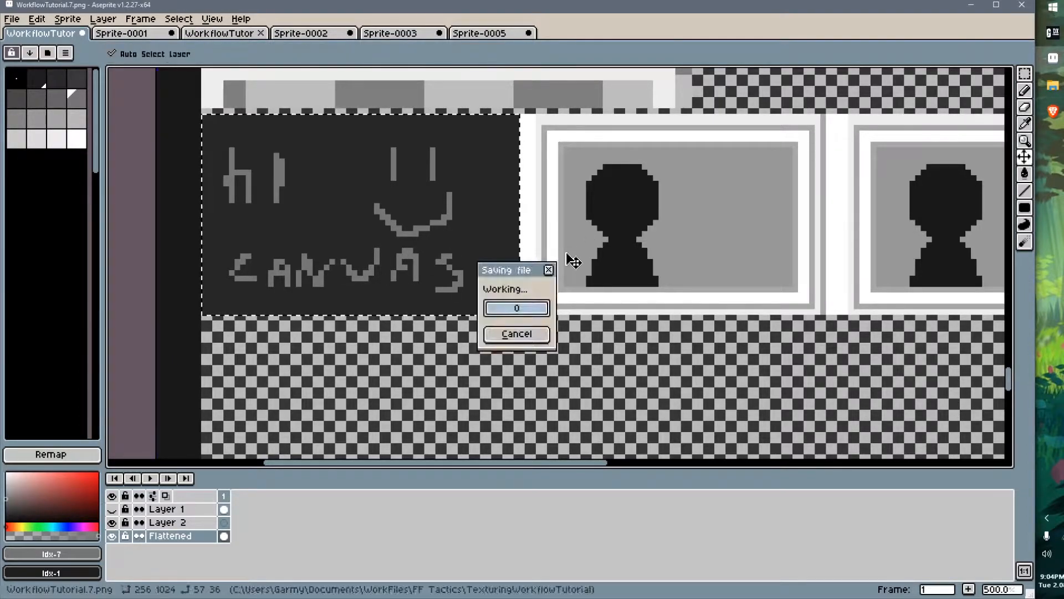
Switch to GaneshaDx and orbit around the scene to inspect the animated window, then return to Aseprite
key(alt+Tab)
right_drag(514, 390, 529, 395)
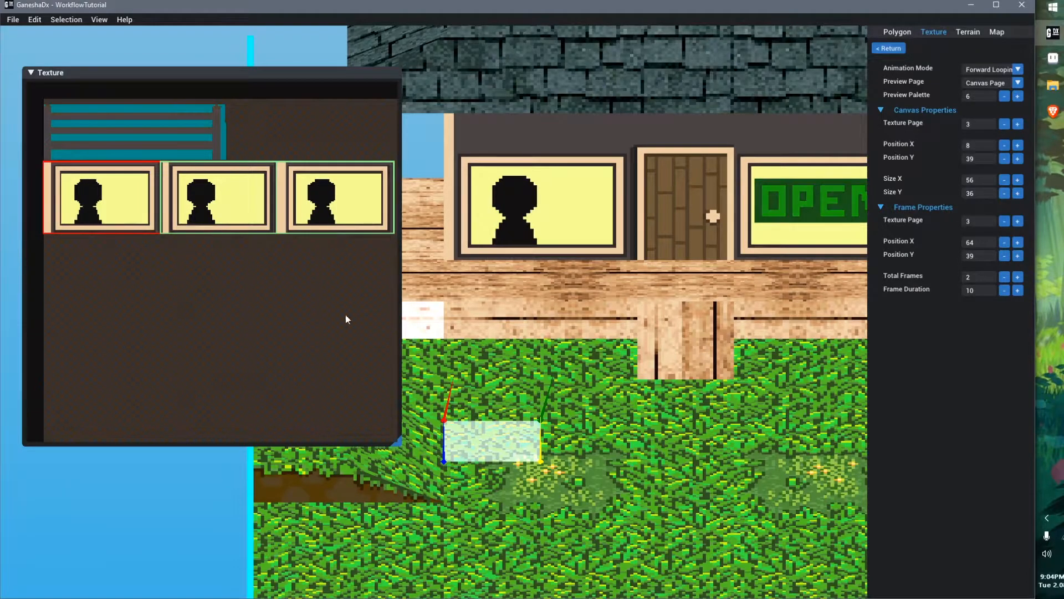
right_drag(488, 357, 524, 377)
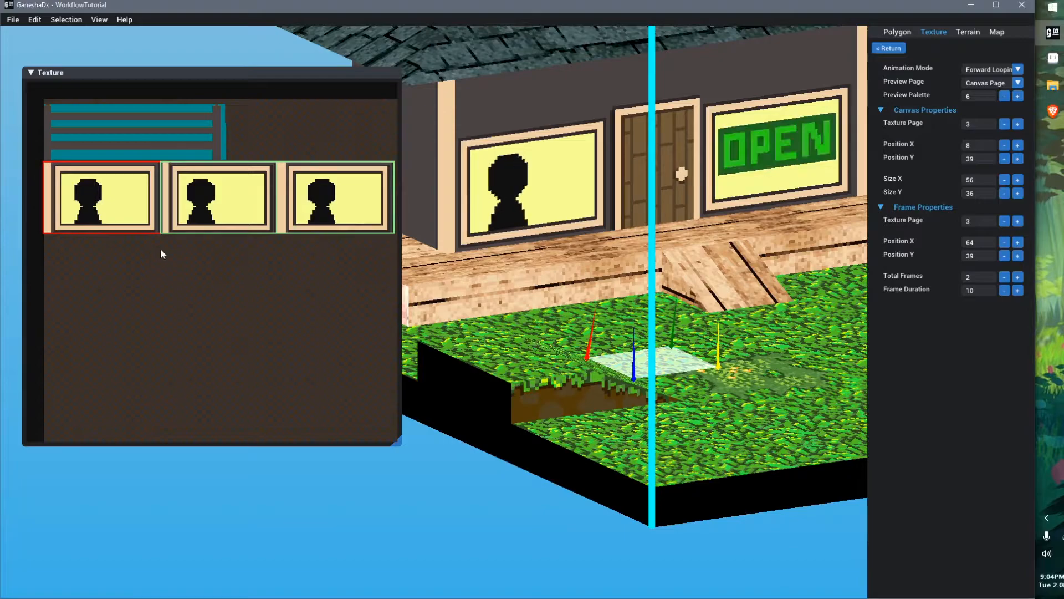
click(587, 332)
right_drag(587, 331, 589, 335)
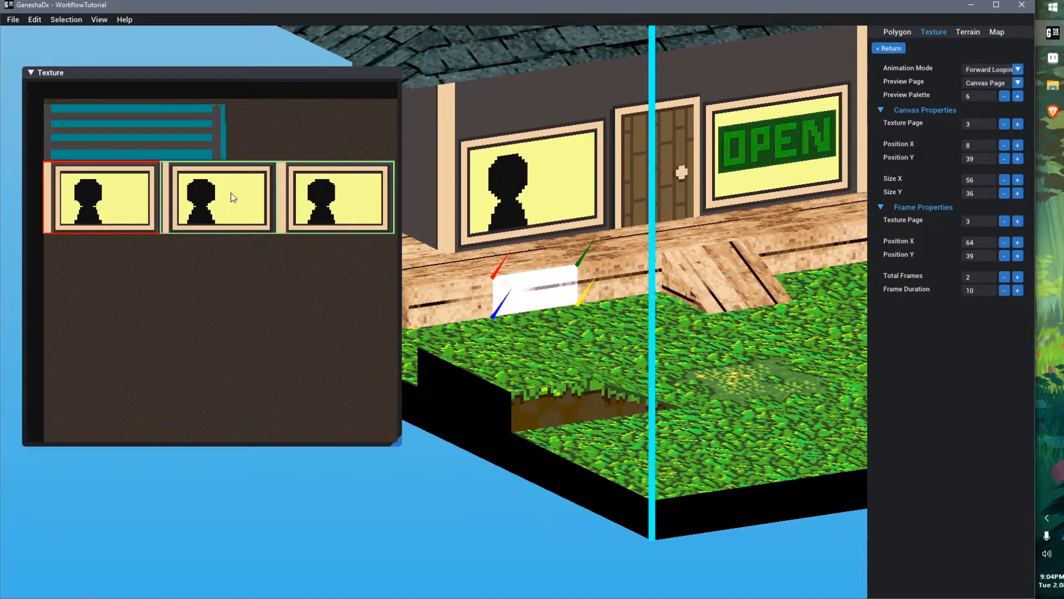
key(alt+Tab)
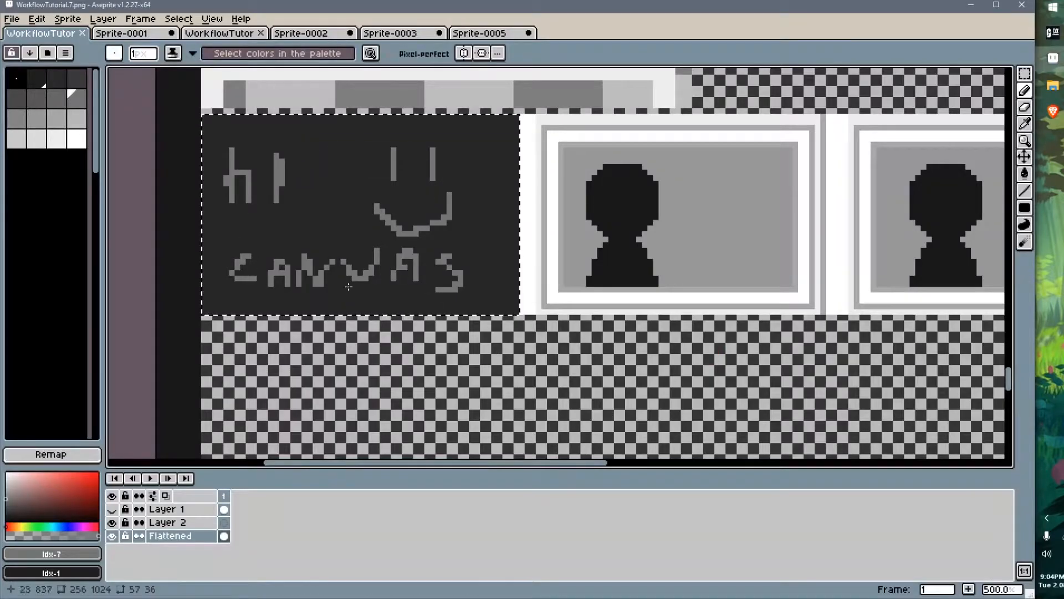
Select the silhouette in the rightmost window frame and move it two pixels to the right
middle_drag(637, 249, 452, 287)
scroll(532, 271, down, 2)
key(ctrl+d)
middle_drag(636, 276, 515, 284)
scroll(515, 284, up, 1)
key(m)
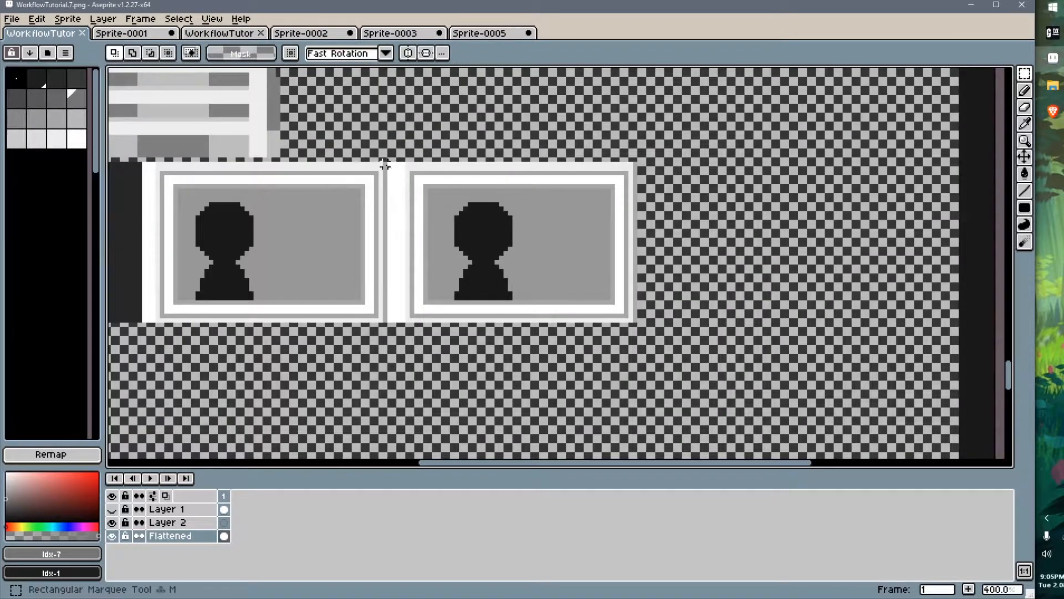
scroll(408, 174, up, 1)
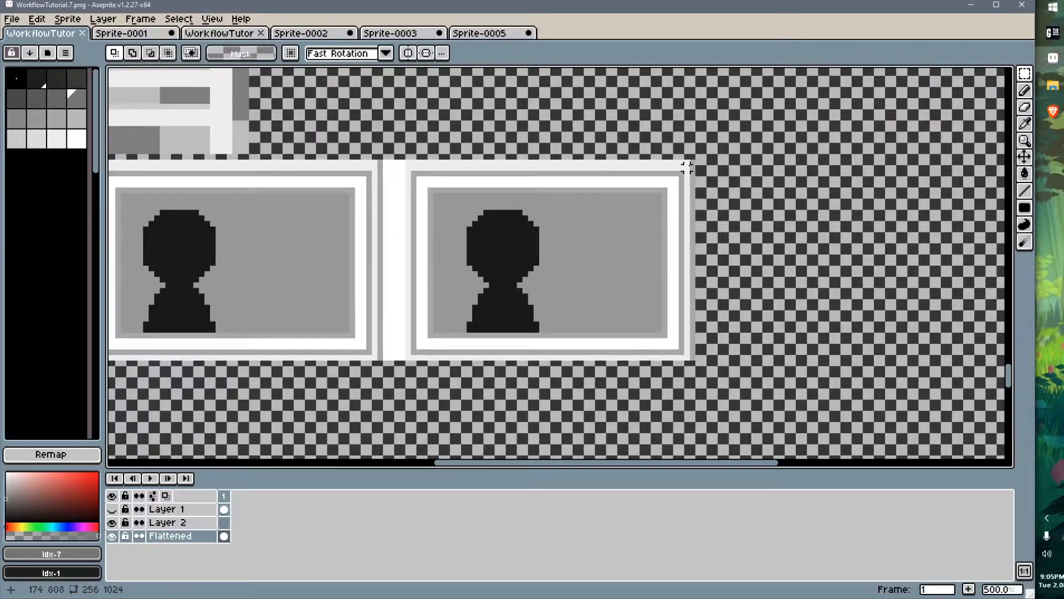
drag(692, 162, 396, 164)
ctrl+drag(434, 290, 751, 272)
middle_drag(788, 282, 553, 280)
scroll(577, 312, up, 1)
key(ctrl+d)
key(w)
click(573, 244)
key(ctrl+x)
key(ctrl+v)
key(Right)
key(Right)
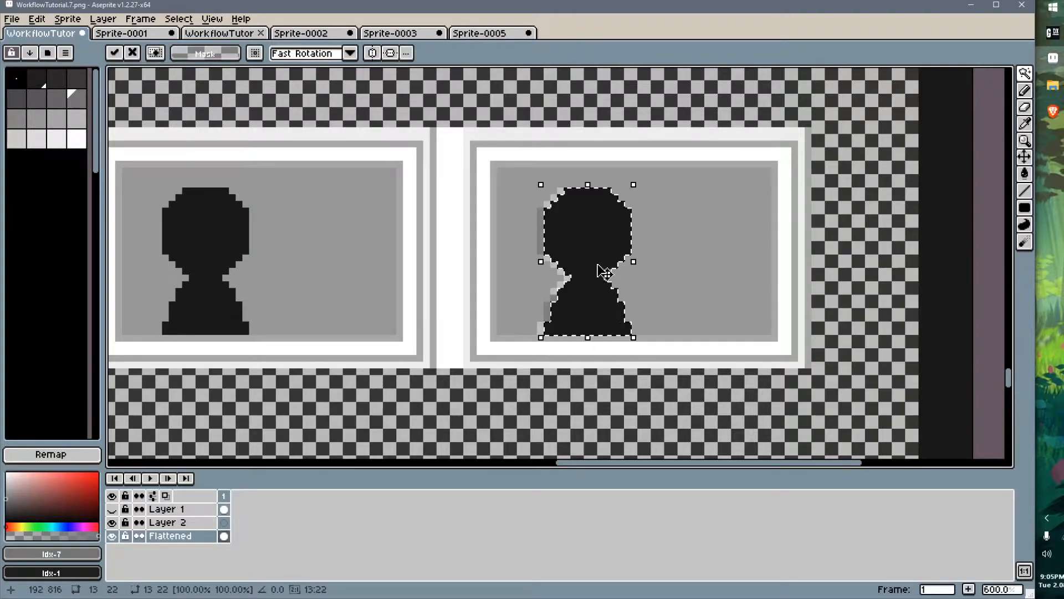
Fill the leftover silhouette pixels with the window's grey and save the texture
key(ctrl+d)
key(g)
alt+click(543, 237)
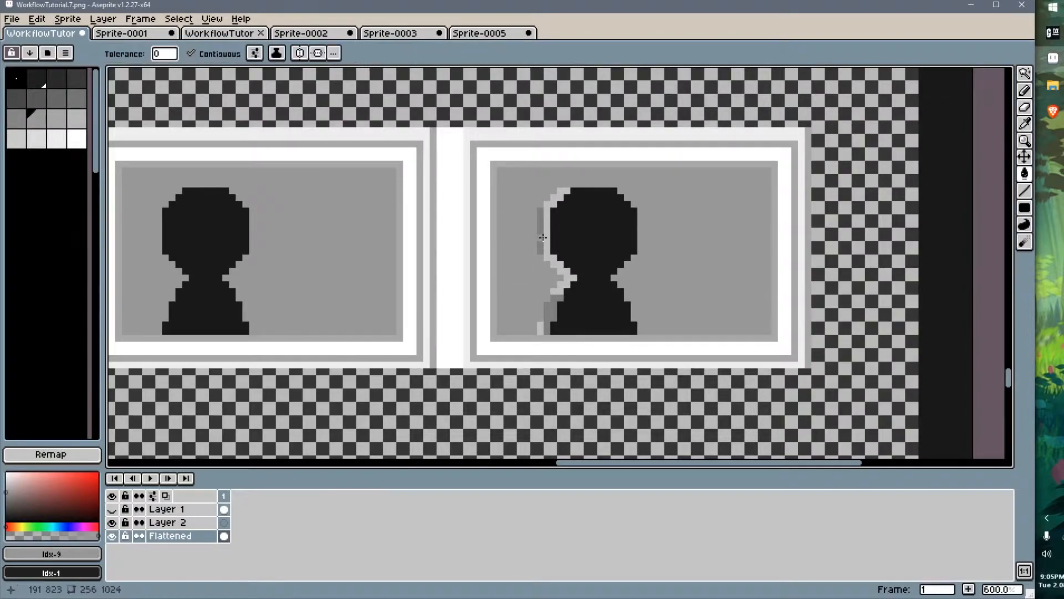
click(543, 237)
key(ctrl+s)
Increase the window animation's total frames to 4 in GaneshaDx
key(alt+Tab)
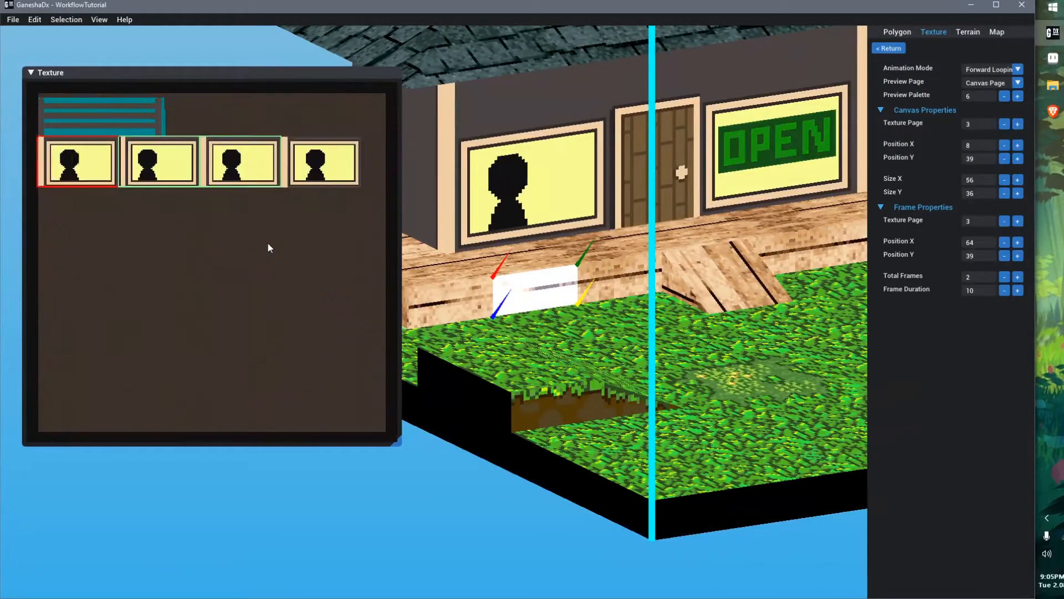
click(1018, 278)
right_drag(565, 316, 593, 325)
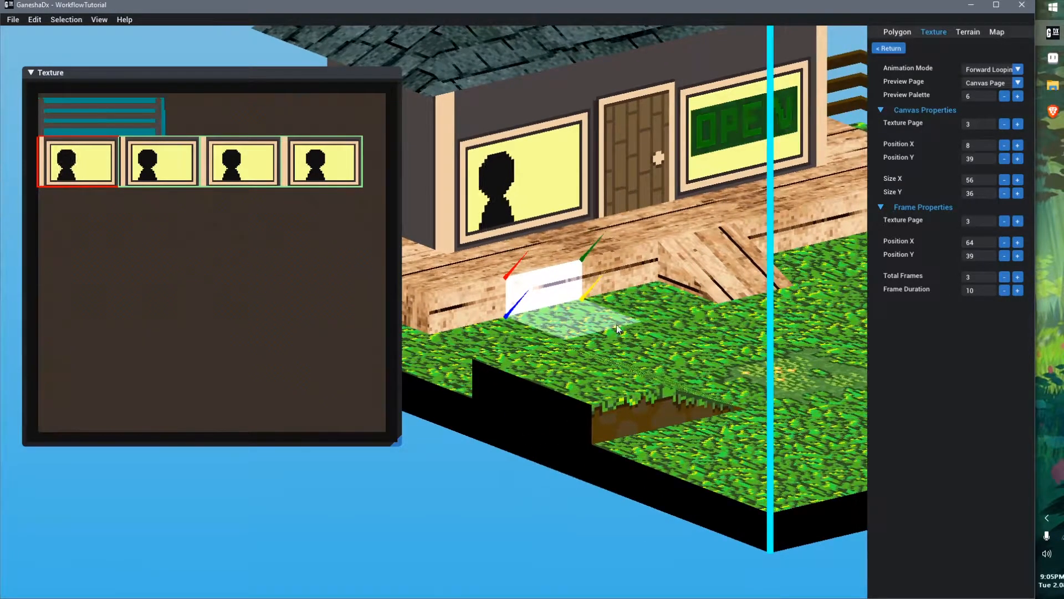
click(1017, 277)
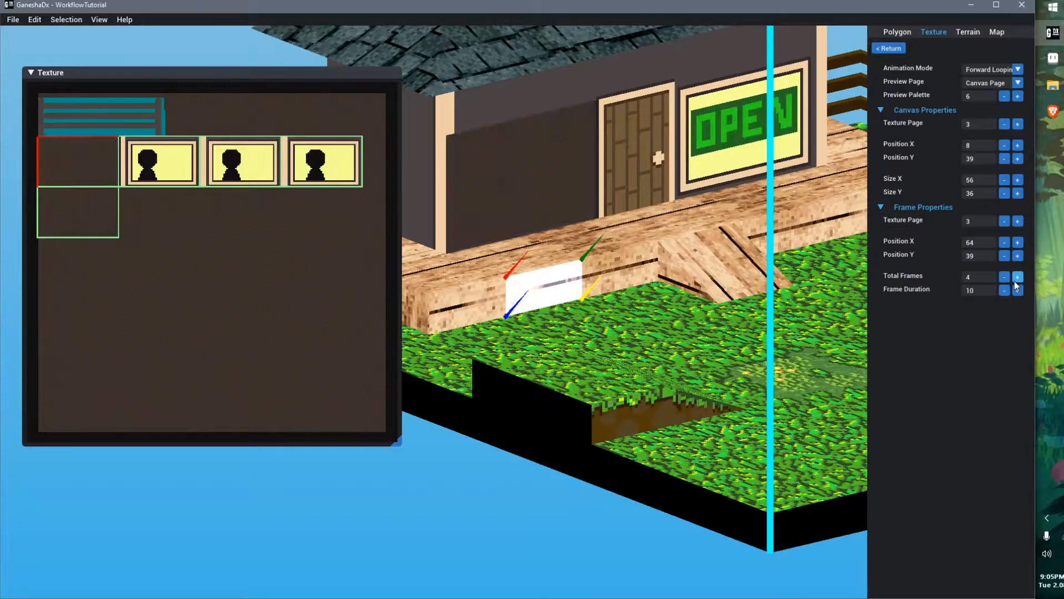
right_drag(704, 323, 672, 329)
Copy the window frames into a new row of three frames below the existing ones
key(alt+Tab)
middle_drag(619, 372, 623, 324)
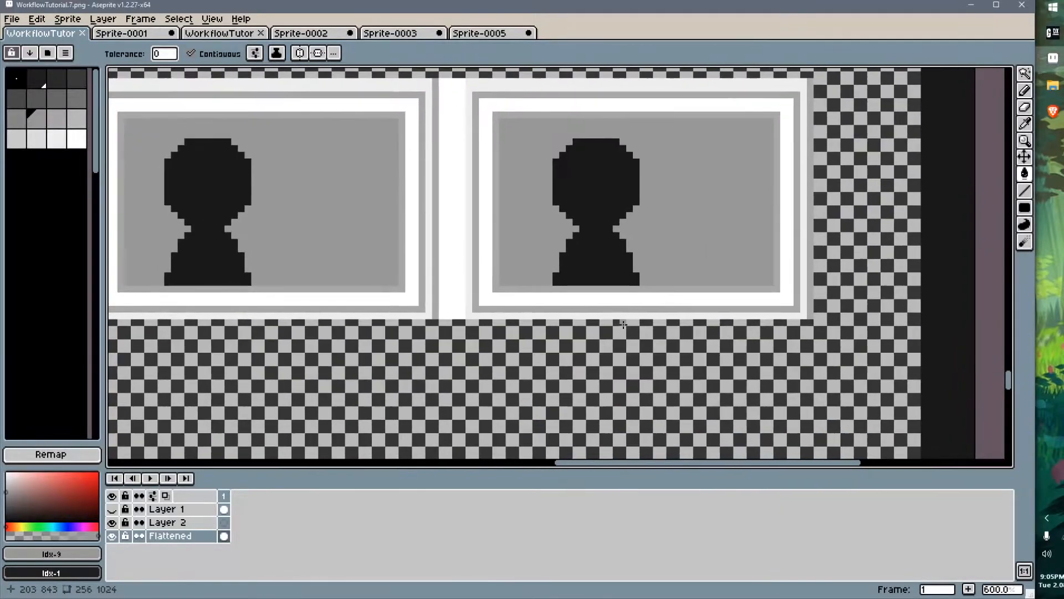
scroll(623, 325, down, 2)
middle_drag(539, 282, 751, 216)
key(ctrl)
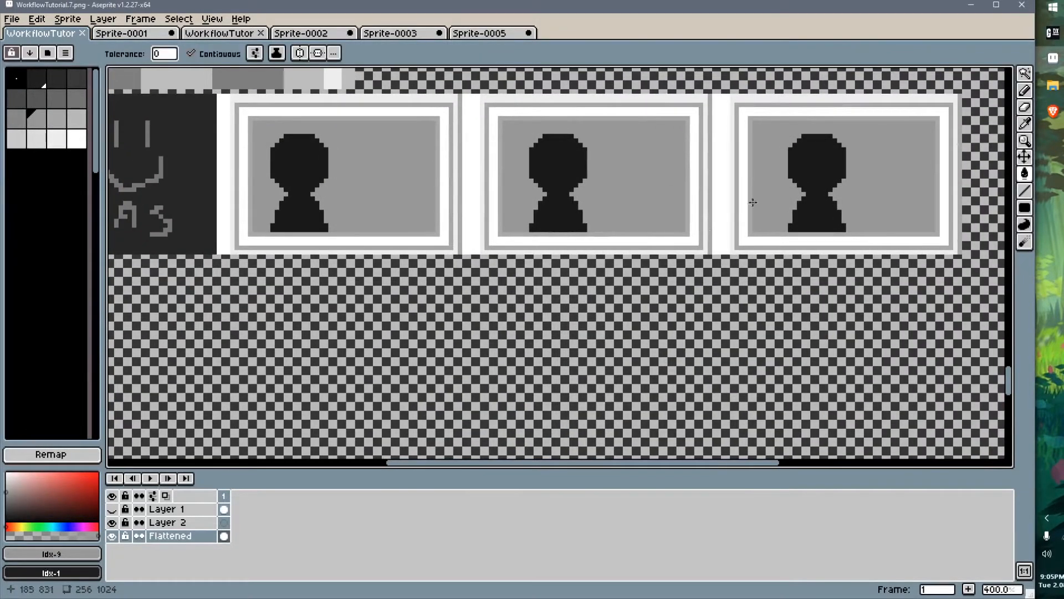
key(m)
scroll(886, 133, up, 2)
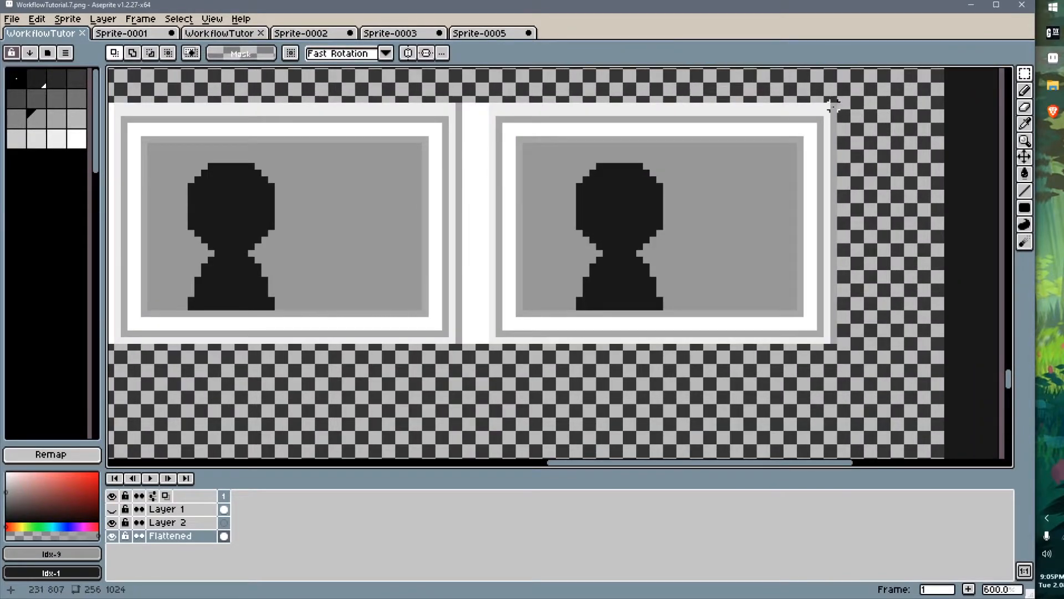
drag(834, 104, 464, 341)
scroll(297, 385, down, 1)
middle_drag(294, 383, 723, 271)
middle_drag(414, 313, 424, 249)
scroll(645, 287, down, 2)
scroll(413, 302, up, 1)
key(ctrl+v)
drag(516, 146, 686, 274)
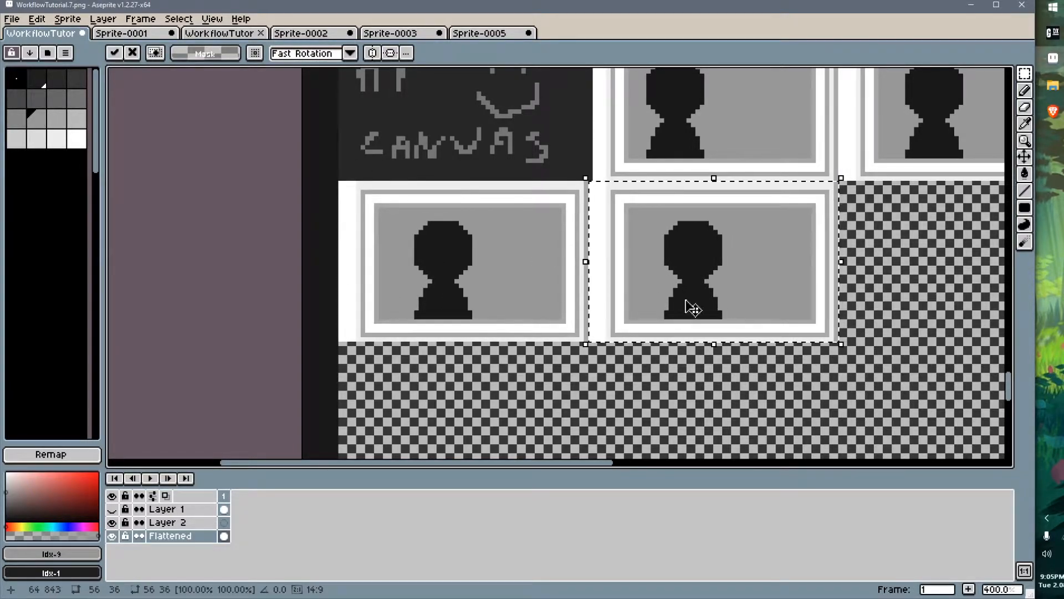
middle_drag(693, 308, 577, 314)
ctrl+drag(570, 298, 826, 302)
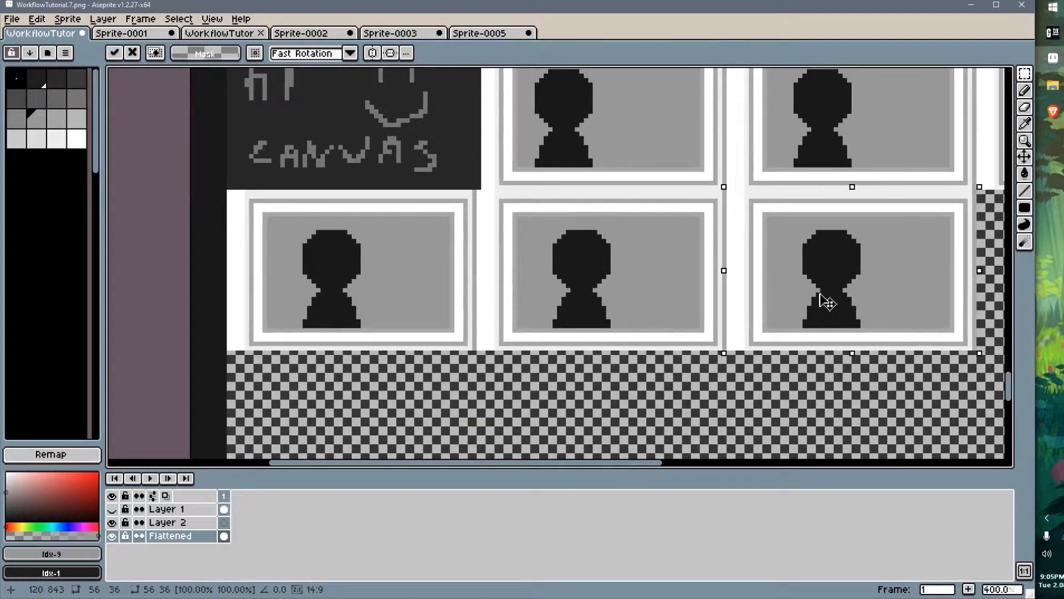
Select the silhouette in the first lower-row frame and nudge it right
key(w)
click(327, 260)
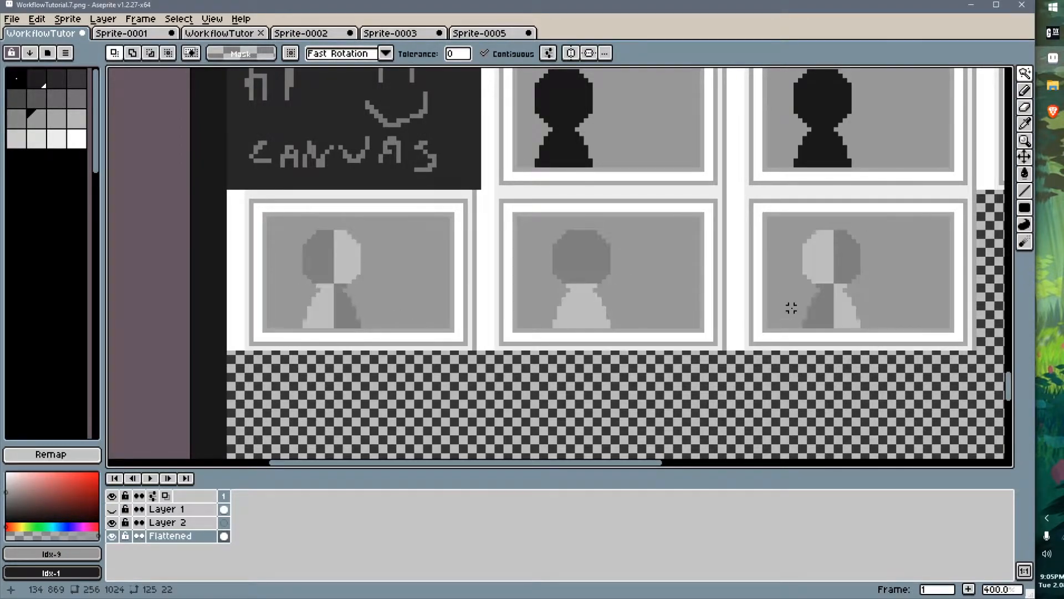
key(ctrl+t)
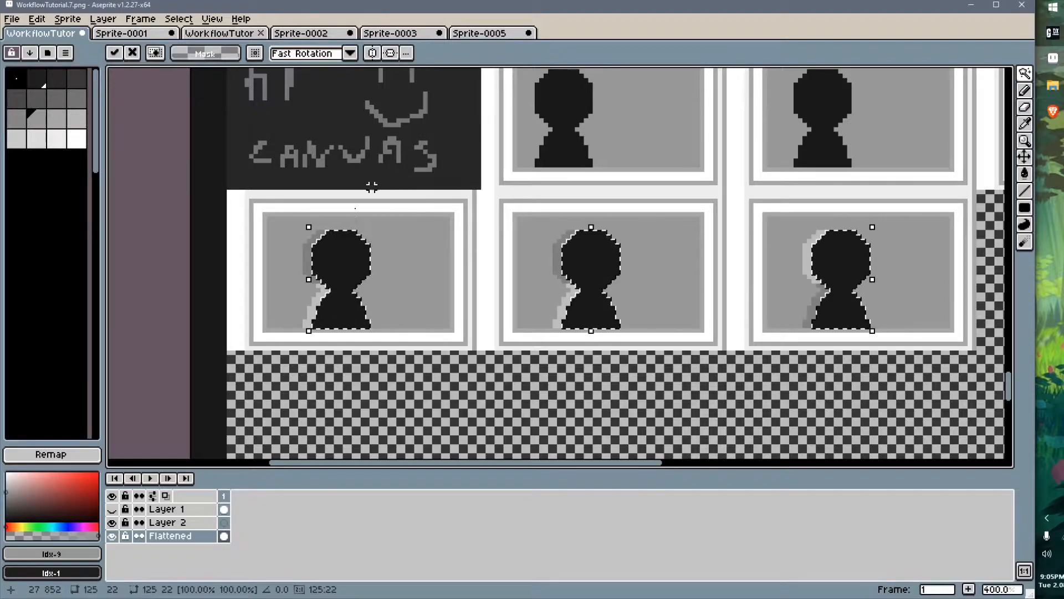
shift+click(336, 262)
click(349, 265)
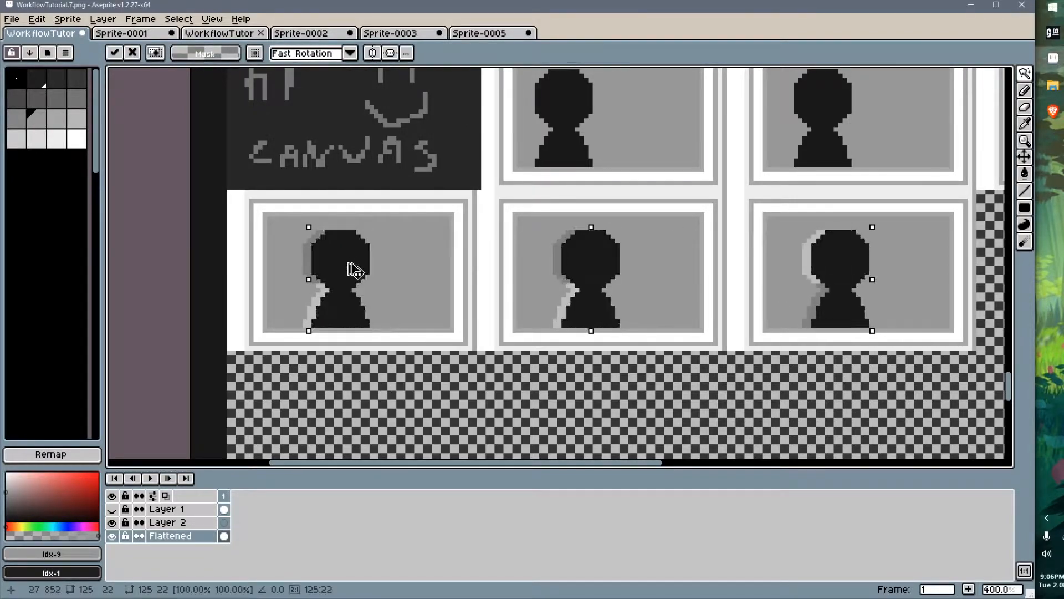
alt+click(345, 254)
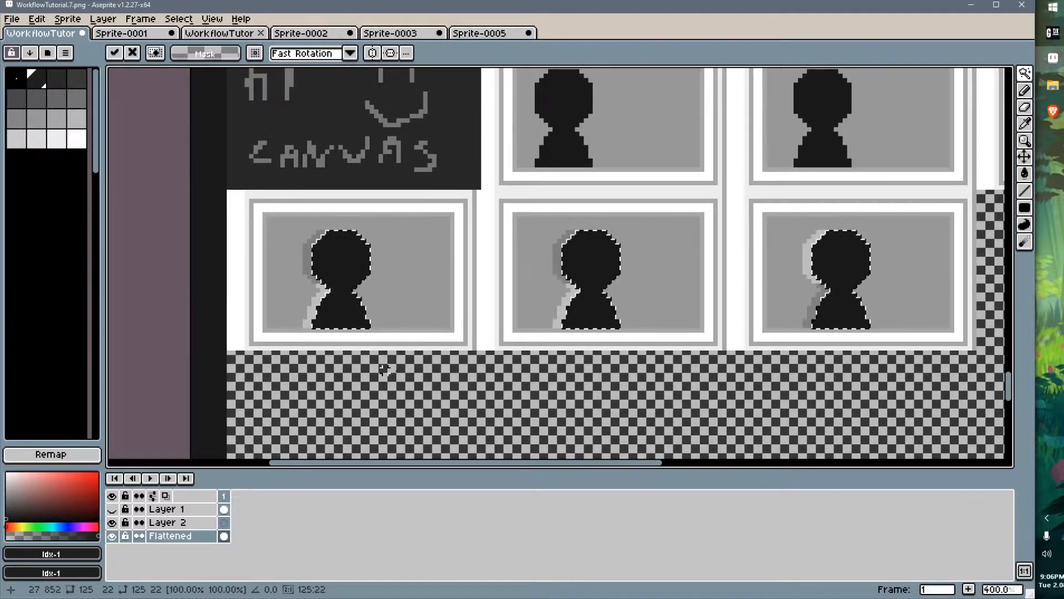
key(ctrl+d)
Move the silhouettes in the second and third lower-row frames progressively further right
click(608, 258)
shift+click(850, 254)
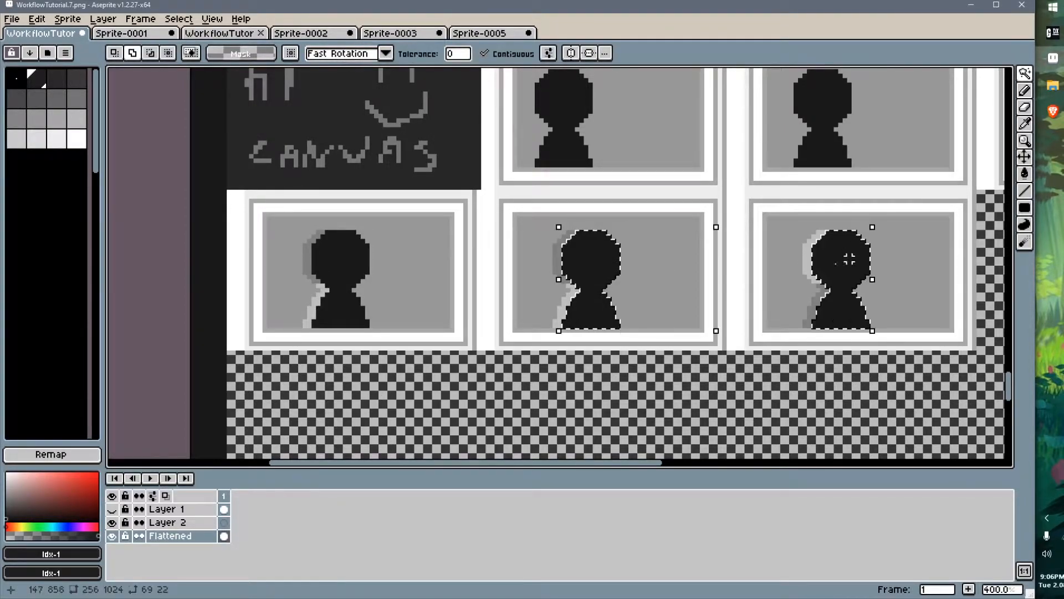
key(shift+Right)
key(shift+Left)
key(Right)
key(Right)
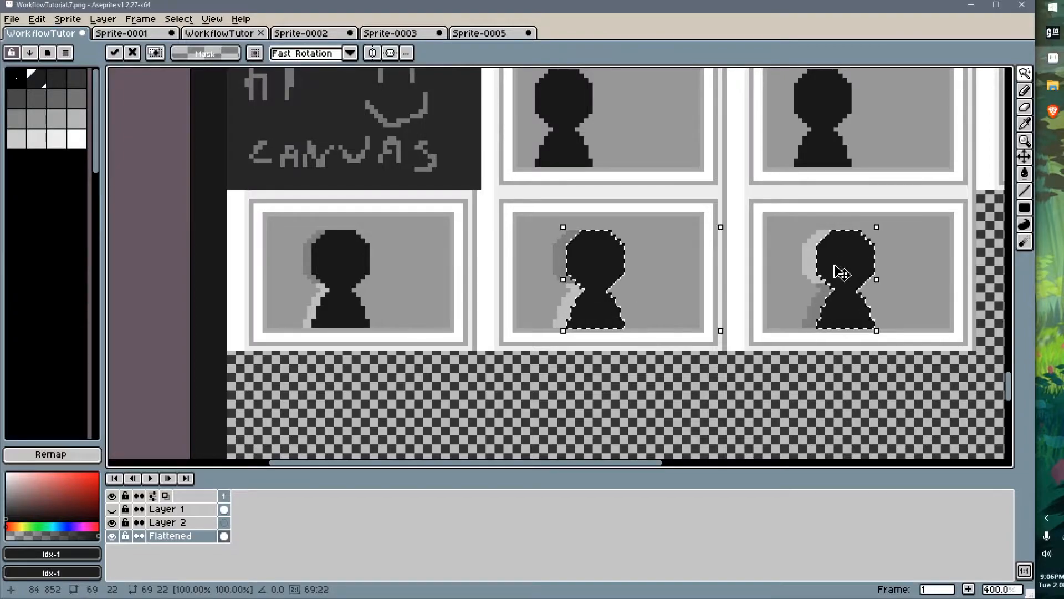
click(855, 304)
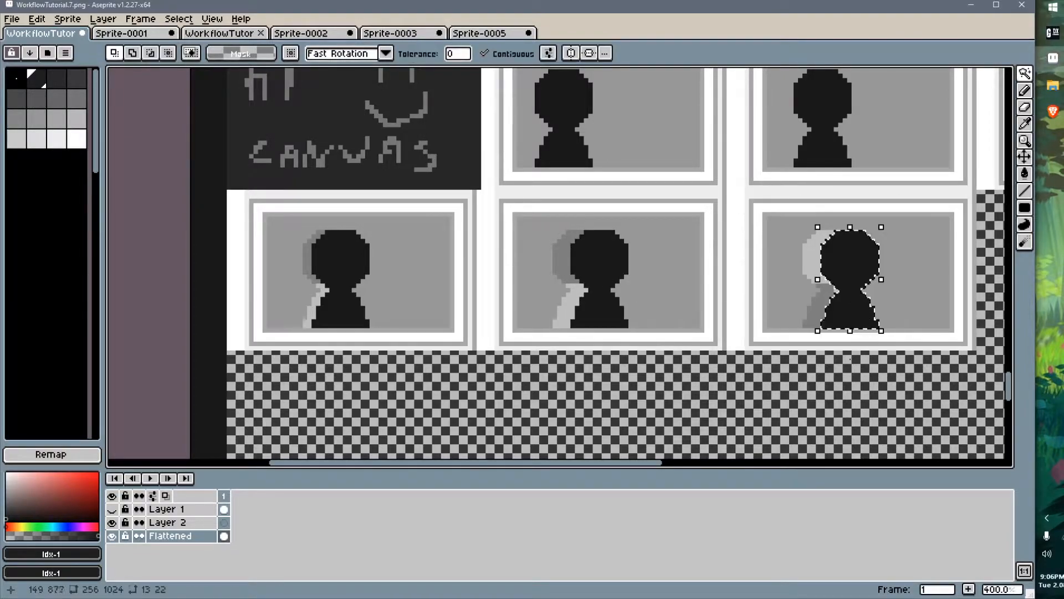
key(Right)
key(Right)
key(Right)
key(Right)
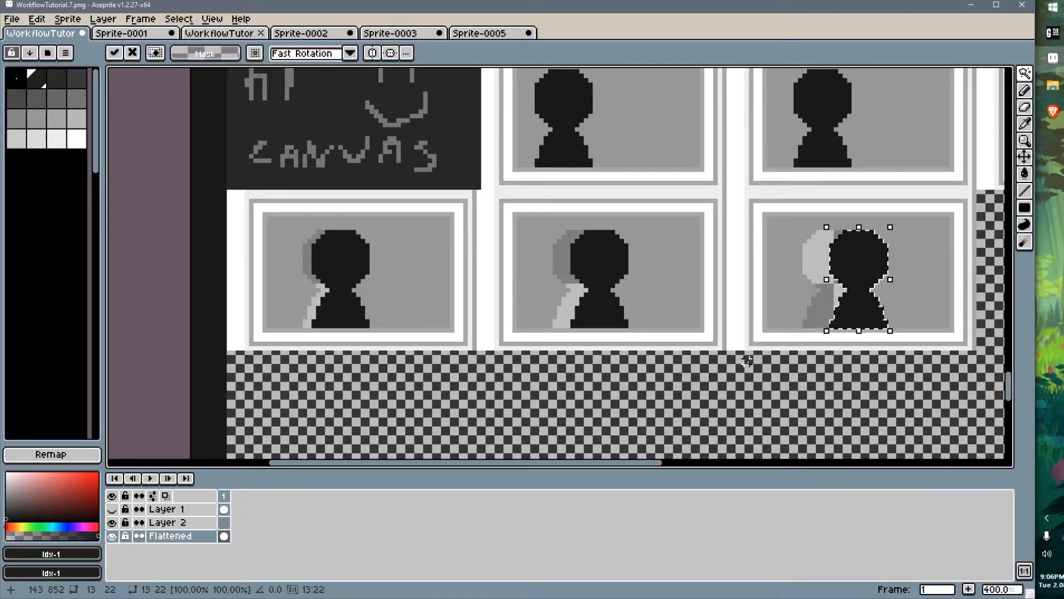
key(ctrl+d)
Fill the leftover silhouette pixels in the lower-row frames with the window grey and save the texture
key(g)
alt+click(797, 256)
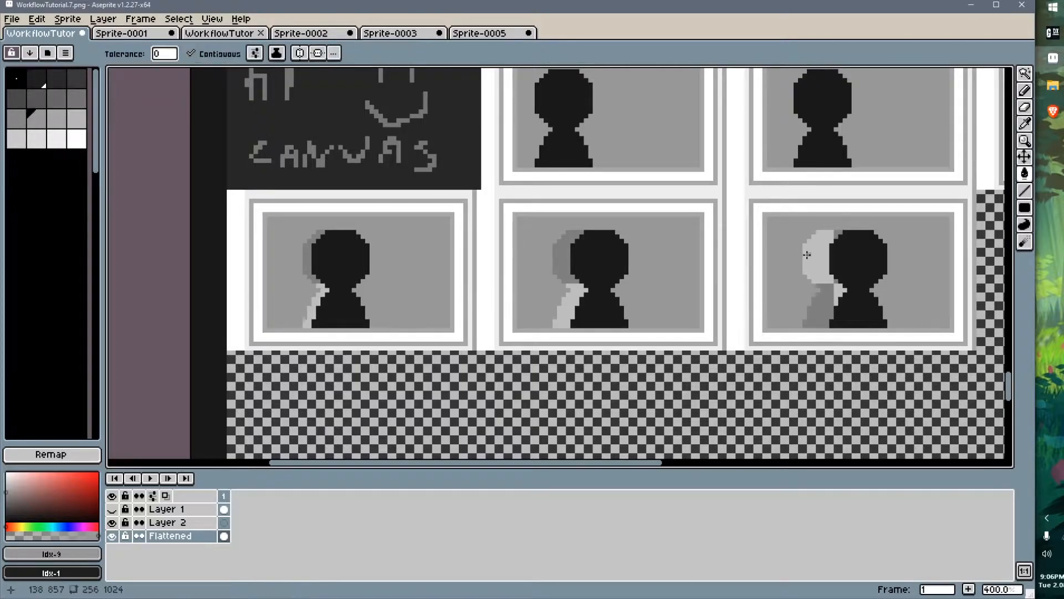
drag(807, 255, 825, 309)
drag(563, 255, 566, 310)
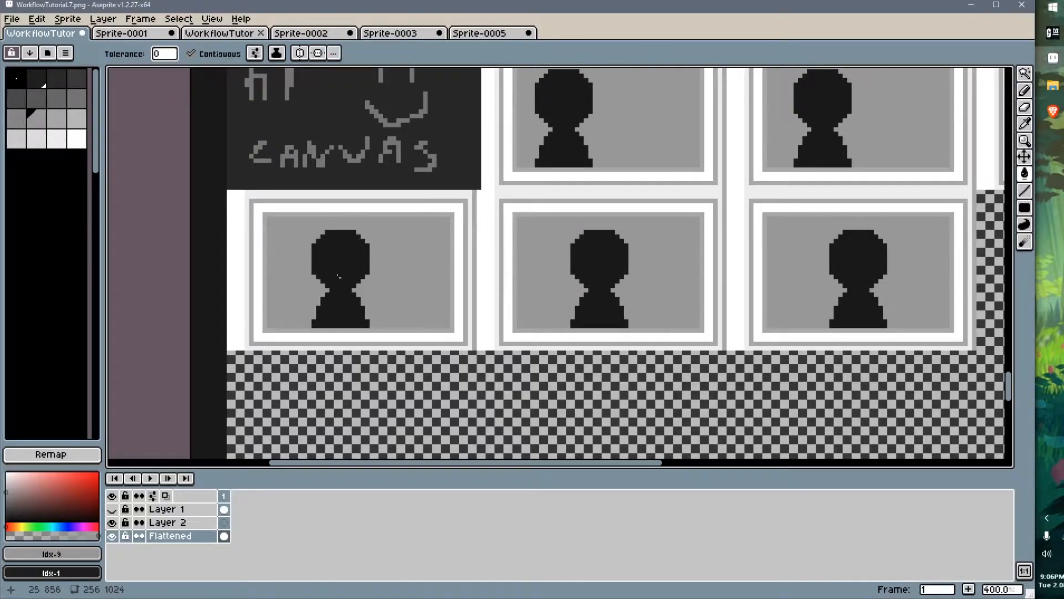
key(ctrl+s)
Increase the window animation's total frames to 6 in GaneshaDx
key(alt+Tab)
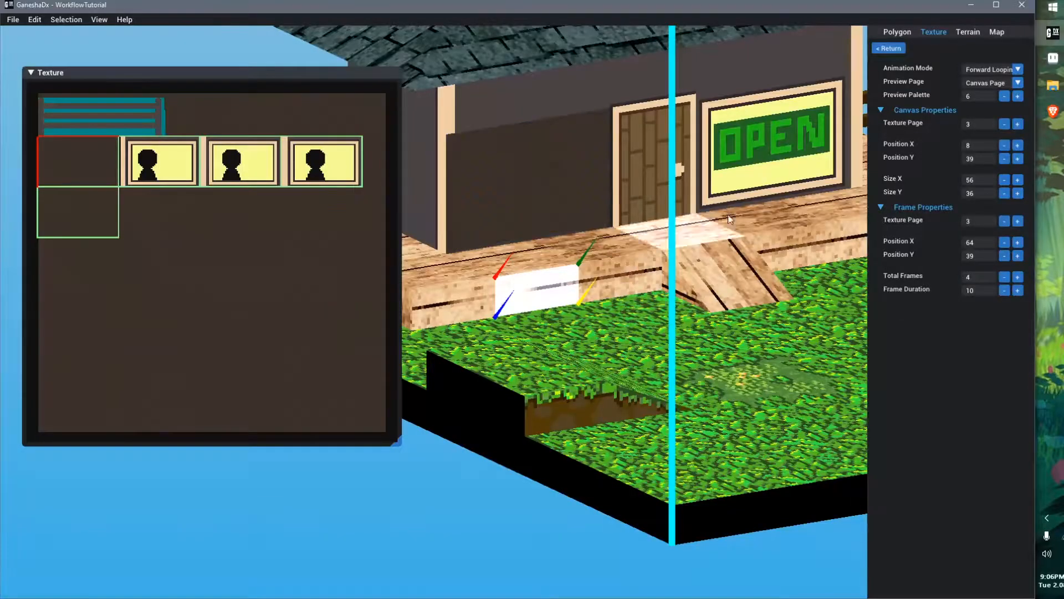
click(1018, 276)
click(1017, 276)
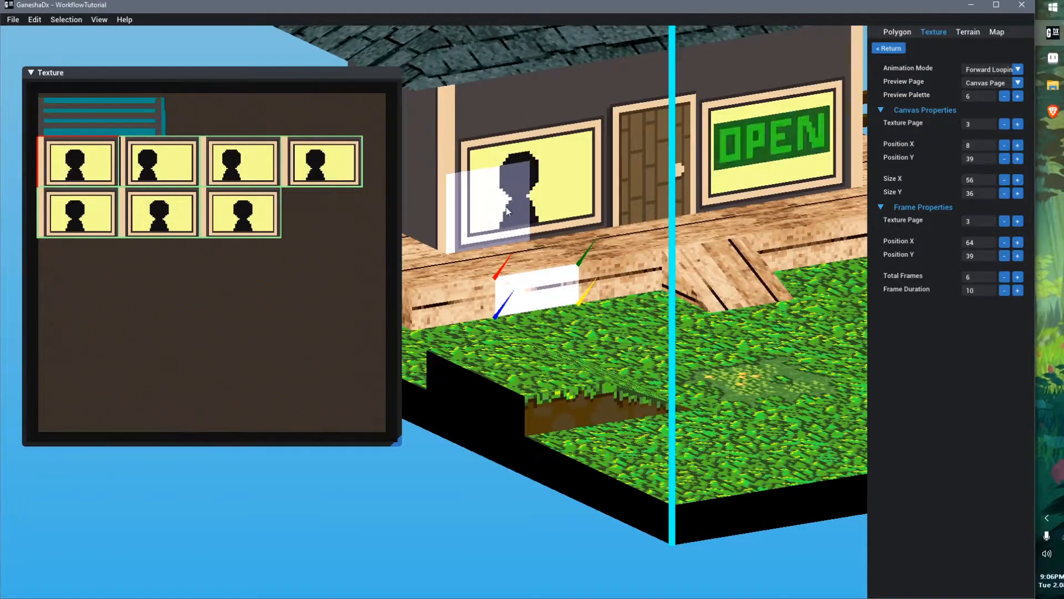
right_drag(527, 299, 530, 300)
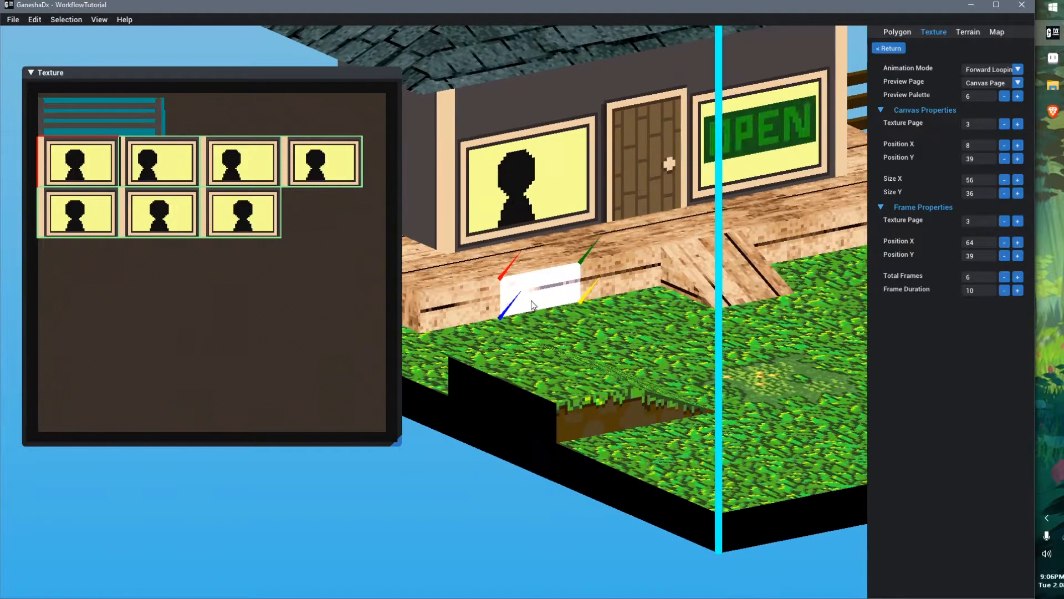
middle_drag(531, 300, 533, 337)
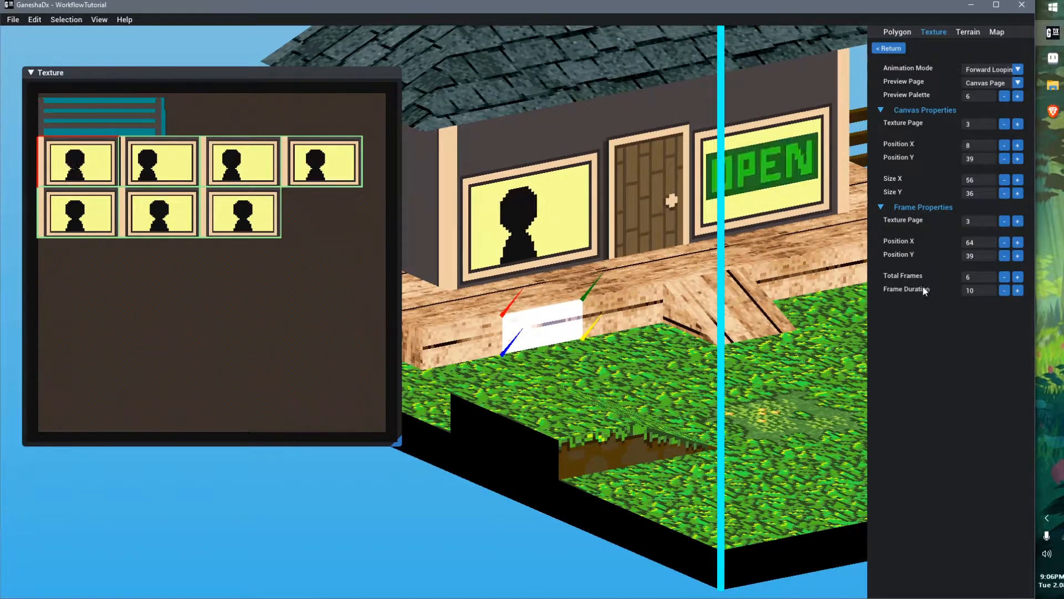
Set the window animation's frame duration to 5
click(1004, 290)
click(1004, 290)
click(1005, 290)
click(1004, 290)
click(1004, 290)
click(1004, 290)
click(1004, 290)
click(1004, 290)
click(1004, 290)
click(1018, 290)
click(1017, 290)
click(1018, 290)
click(1018, 290)
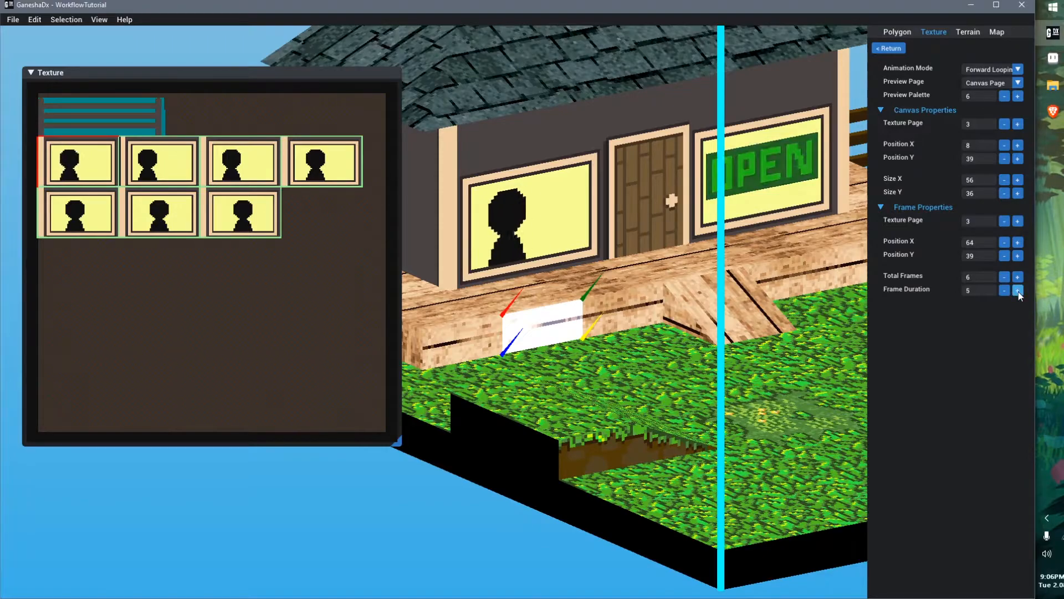
Set the window animation's frame duration to 10 and save the map
drag(1018, 290, 1017, 290)
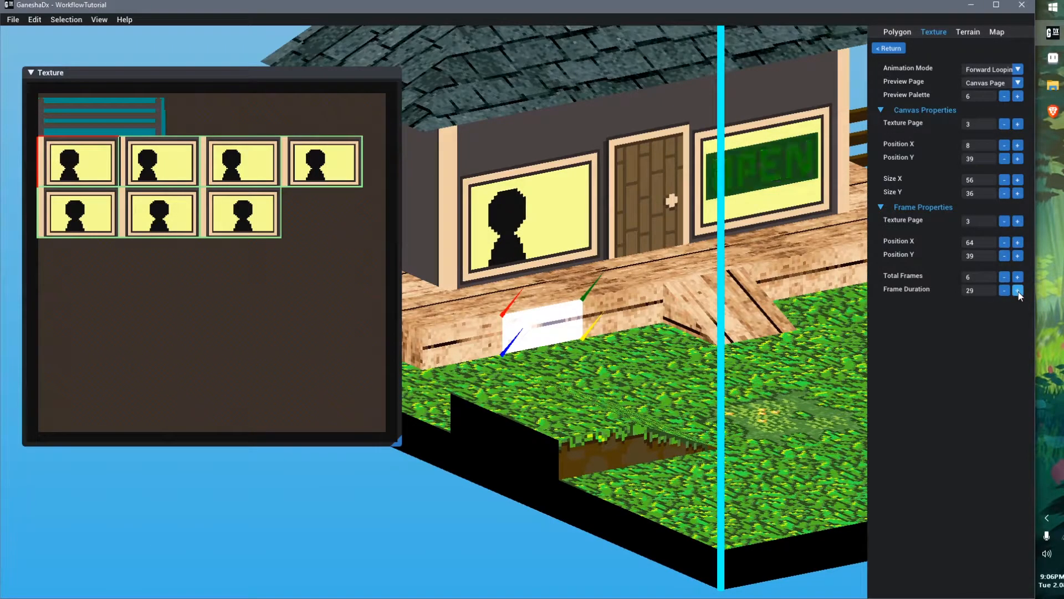
click(964, 290)
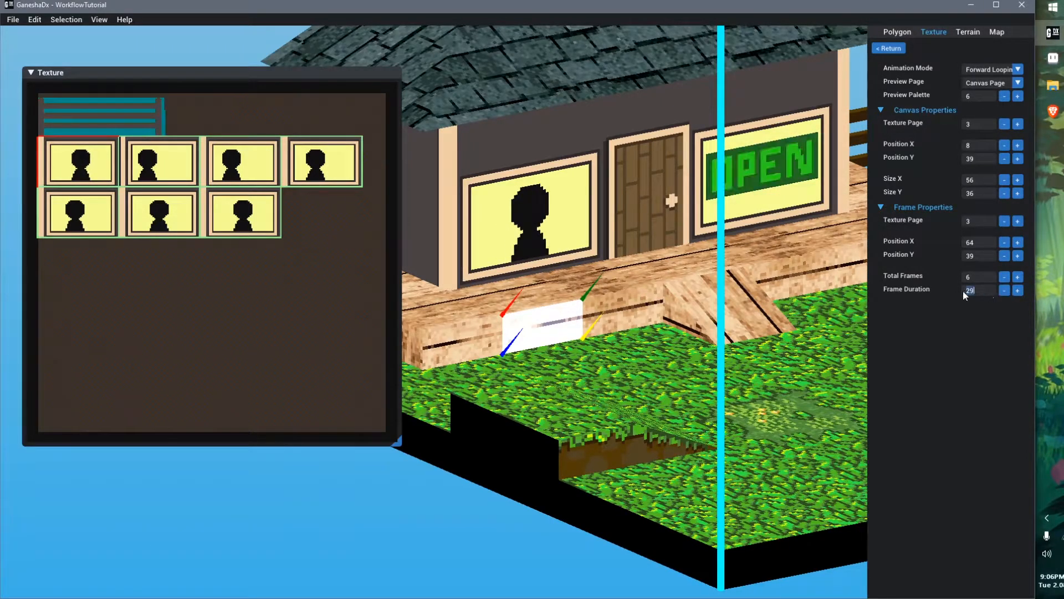
text(10)
key(Return)
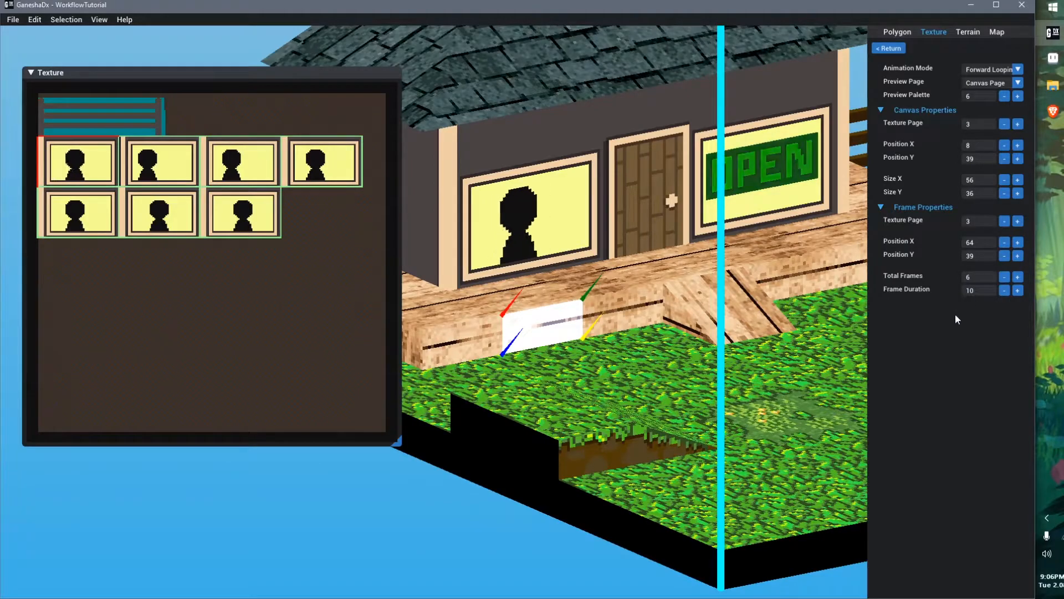
right_drag(711, 285, 645, 384)
scroll(675, 346, up, 3)
key(ctrl+s)
Set the window animation mode to Disabled
middle_drag(645, 384, 678, 390)
right_drag(677, 355, 686, 322)
click(1017, 69)
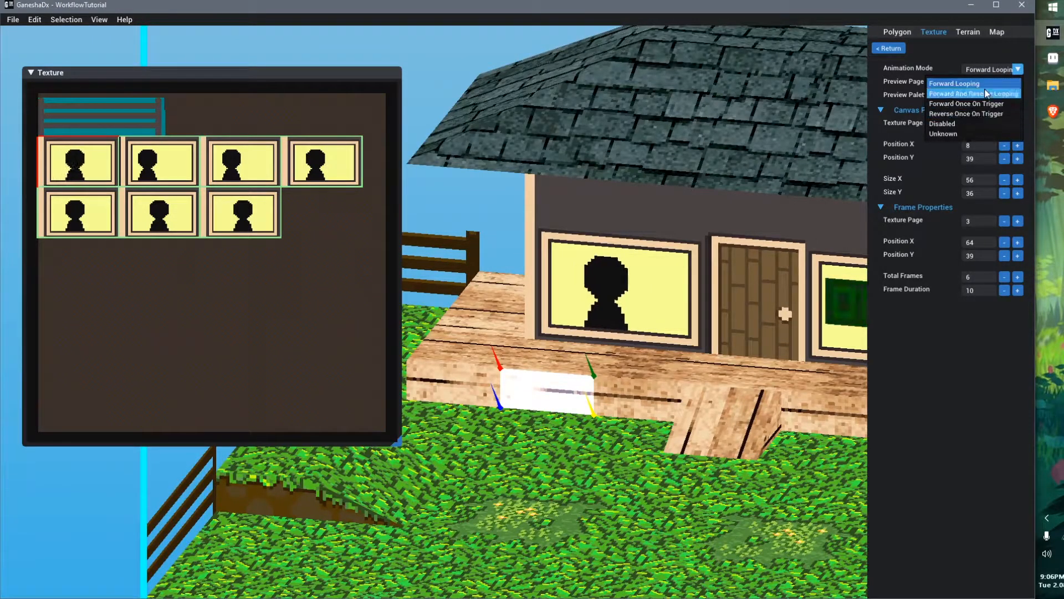
click(955, 124)
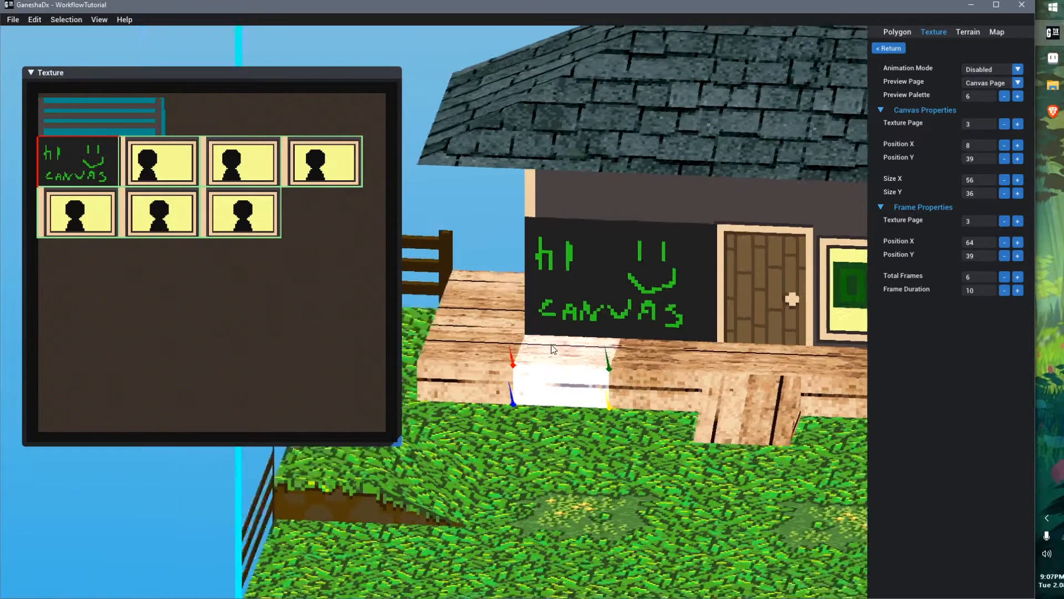
right_drag(551, 345, 553, 317)
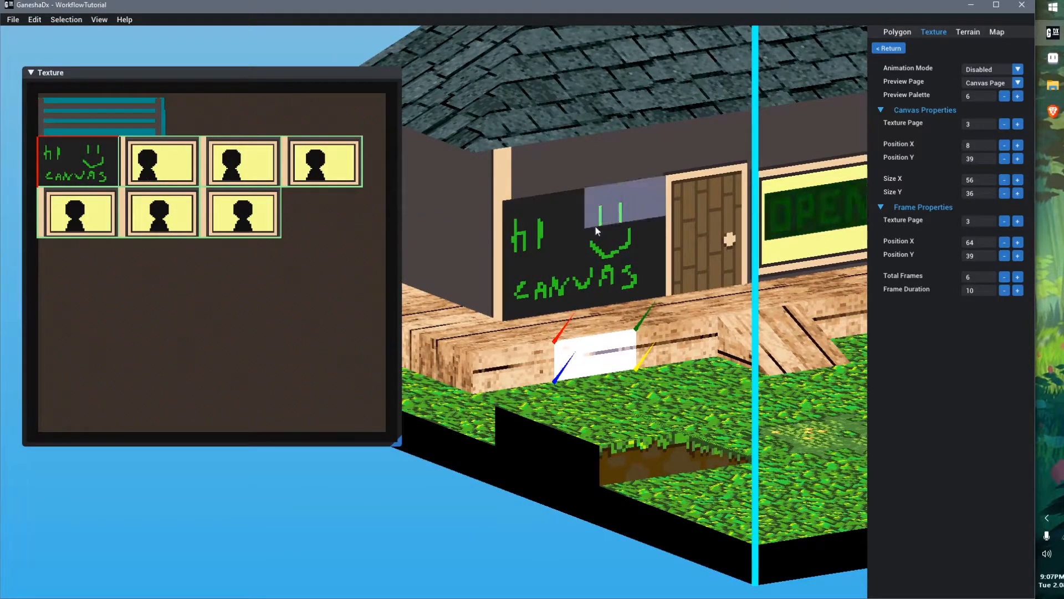
right_drag(687, 290, 646, 283)
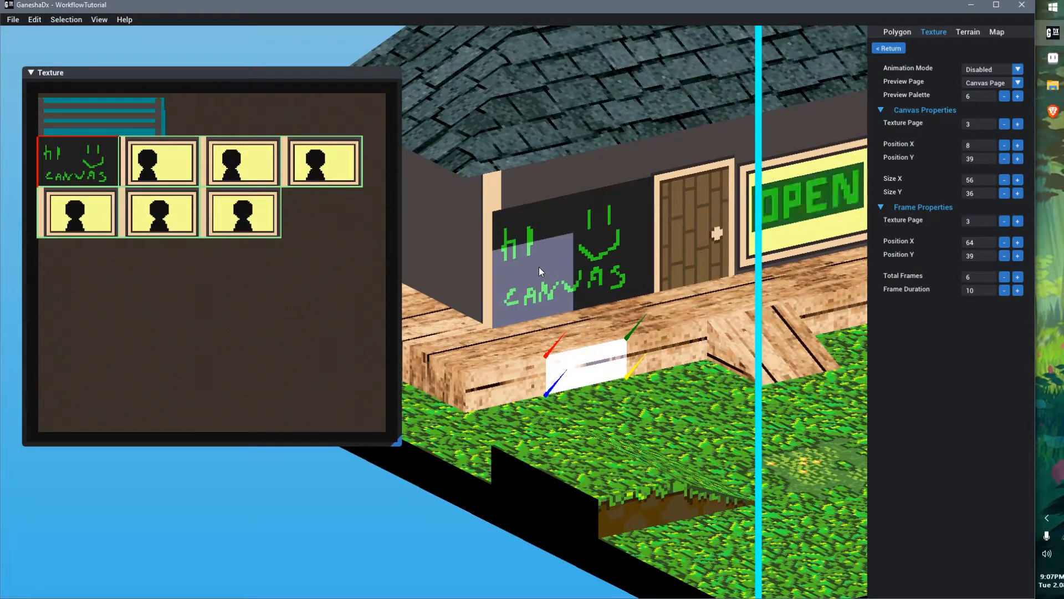
Set the window animation mode to Forward Looping
click(994, 70)
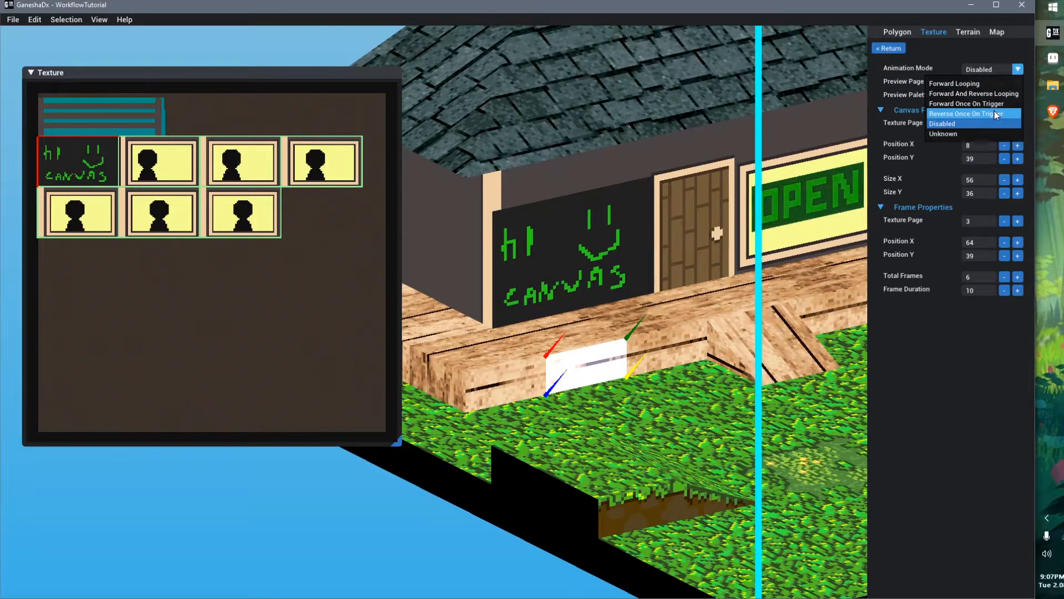
click(975, 83)
right_drag(721, 261, 689, 254)
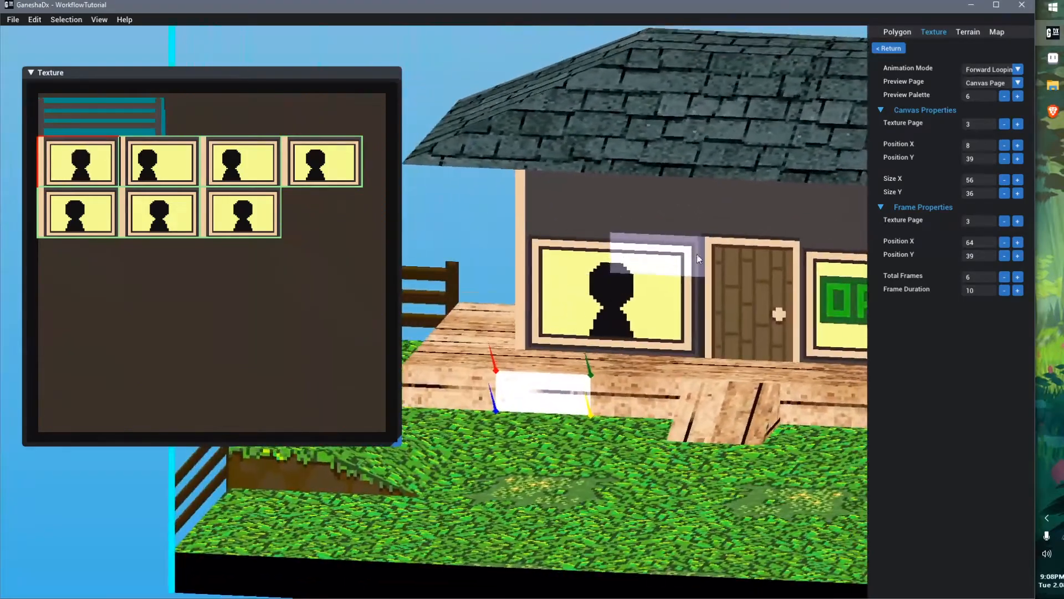
Set the window animation mode to Forward And Reverse Looping and save the map
click(991, 66)
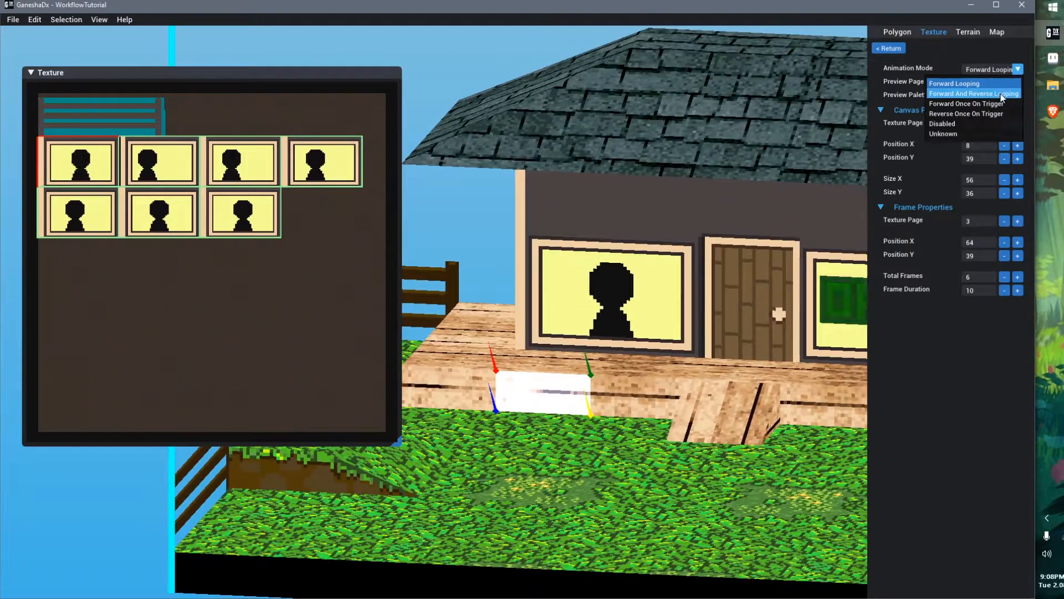
click(1001, 95)
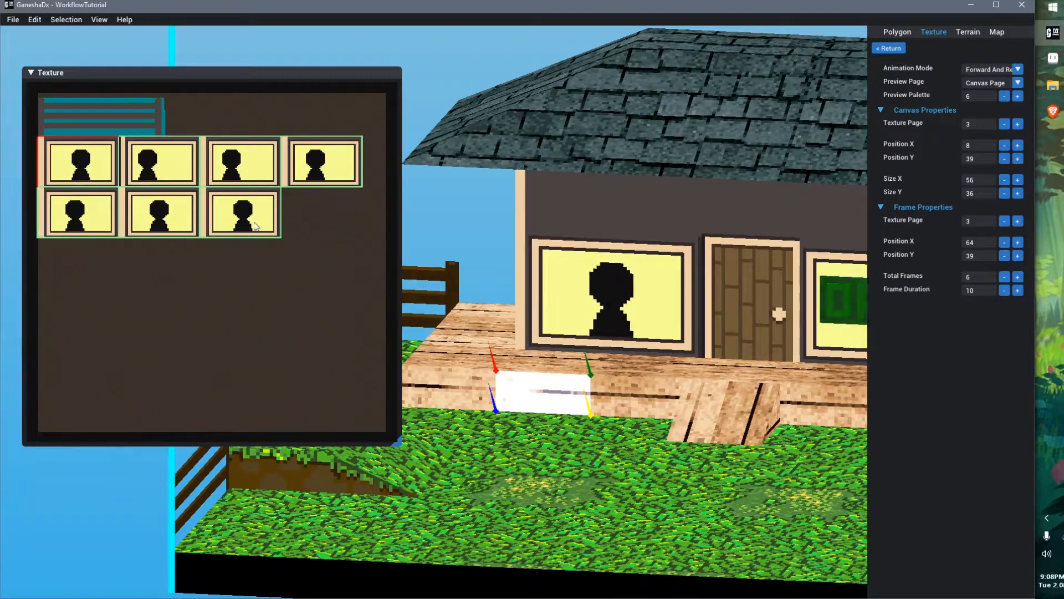
middle_drag(618, 420, 683, 417)
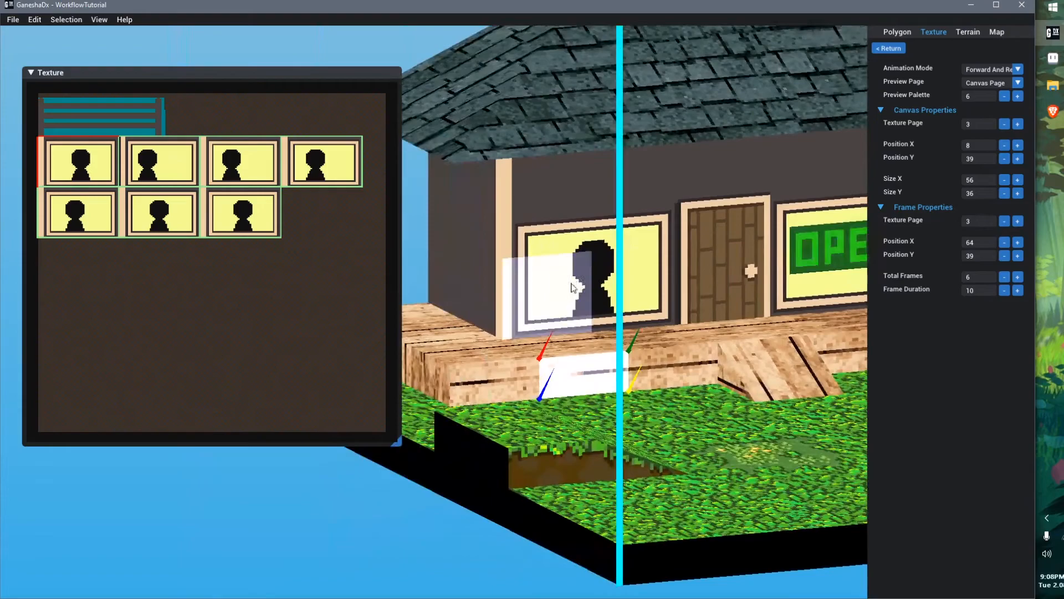
middle_drag(753, 407, 664, 356)
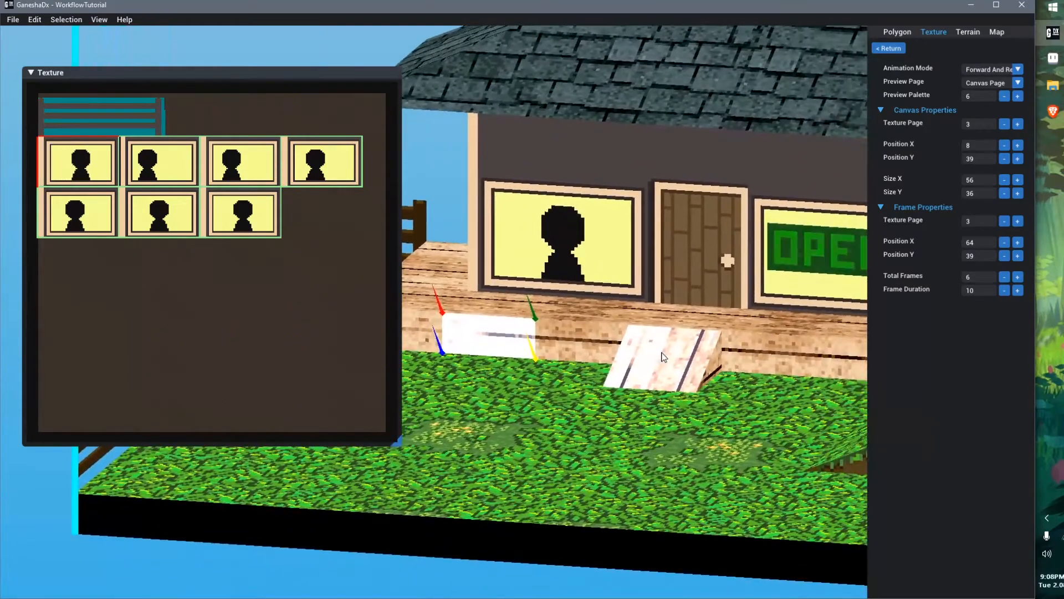
key(ctrl+s)
middle_drag(634, 315, 643, 318)
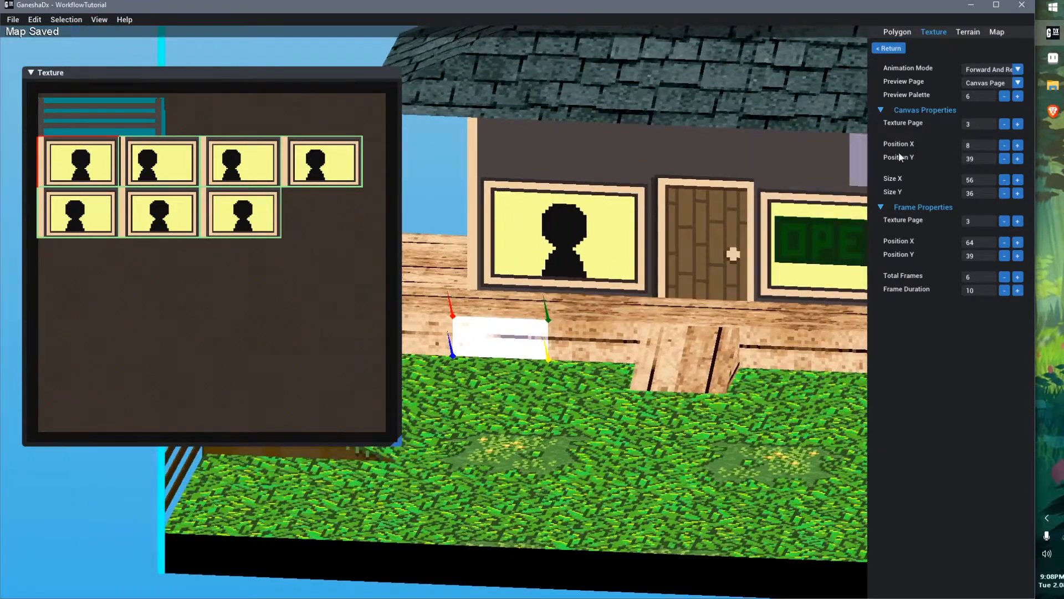
Set the window animation mode to Forward Once On Trigger and save the map
click(995, 67)
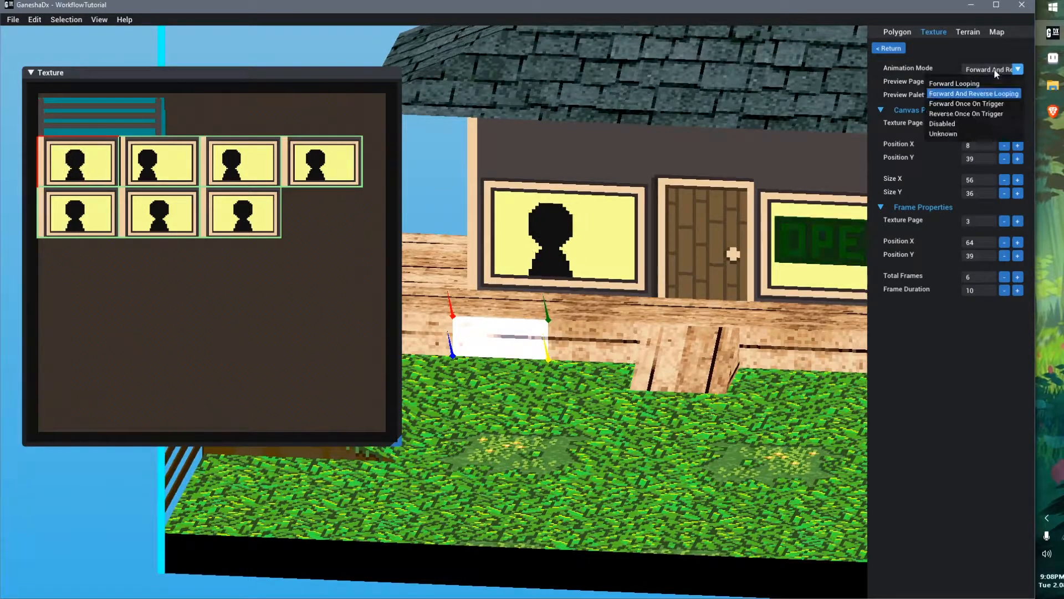
click(999, 103)
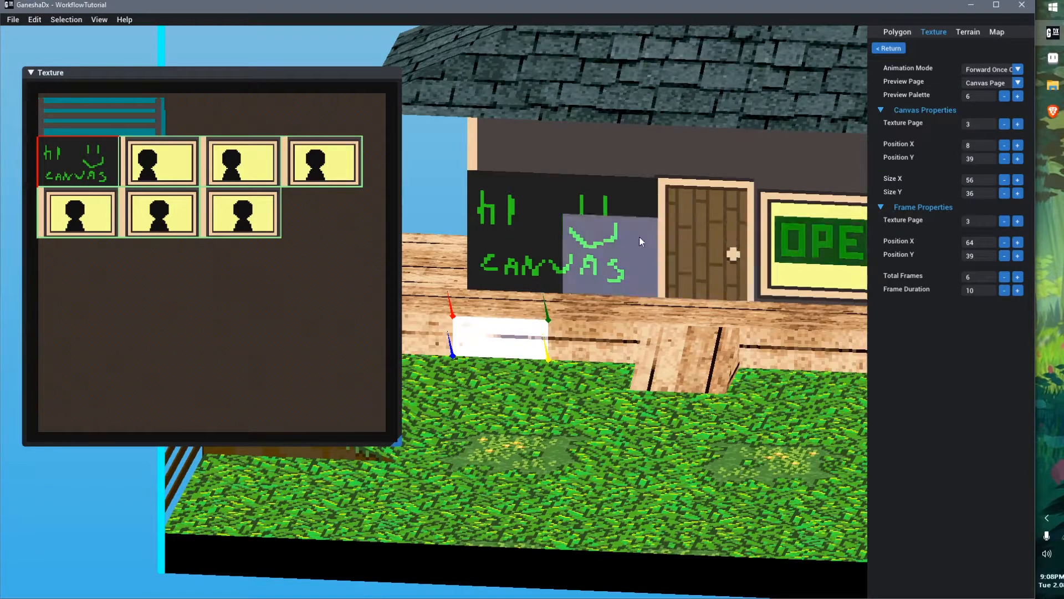
middle_drag(568, 271, 610, 333)
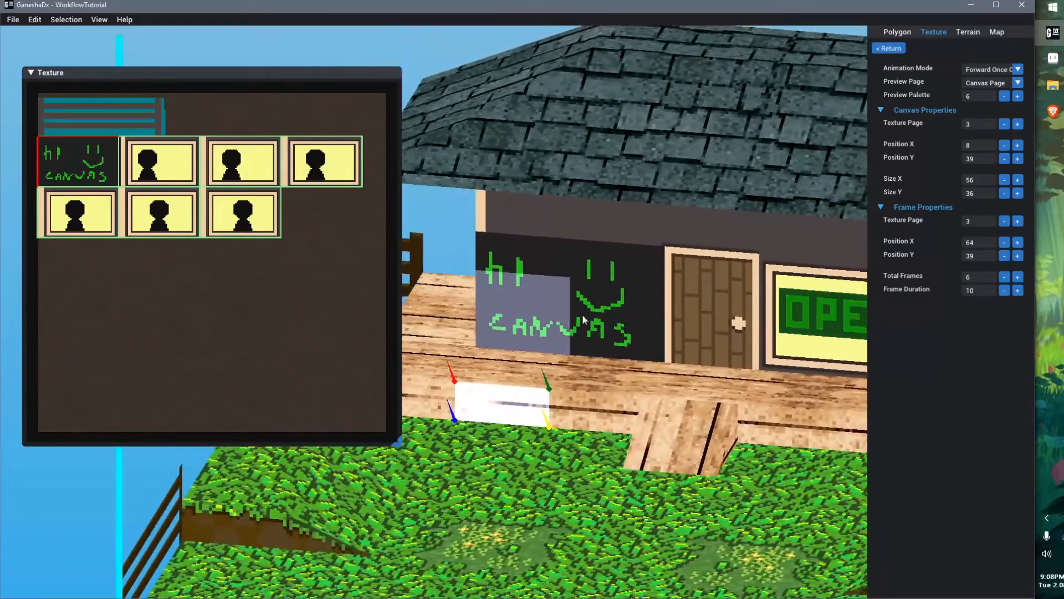
right_drag(613, 349, 620, 260)
scroll(619, 261, down, 2)
middle_drag(635, 300, 628, 300)
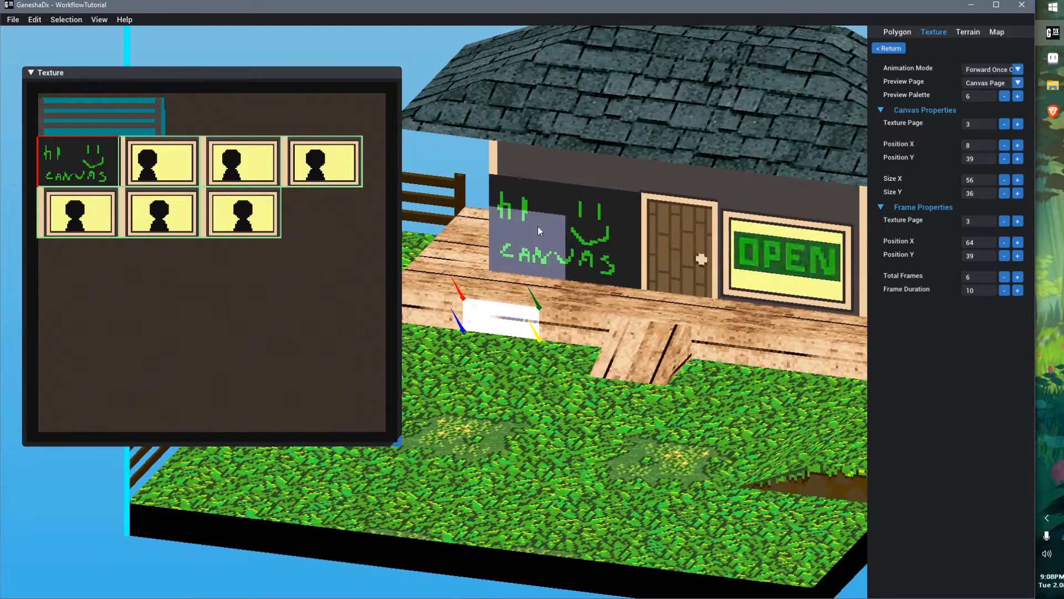
middle_drag(590, 308, 580, 309)
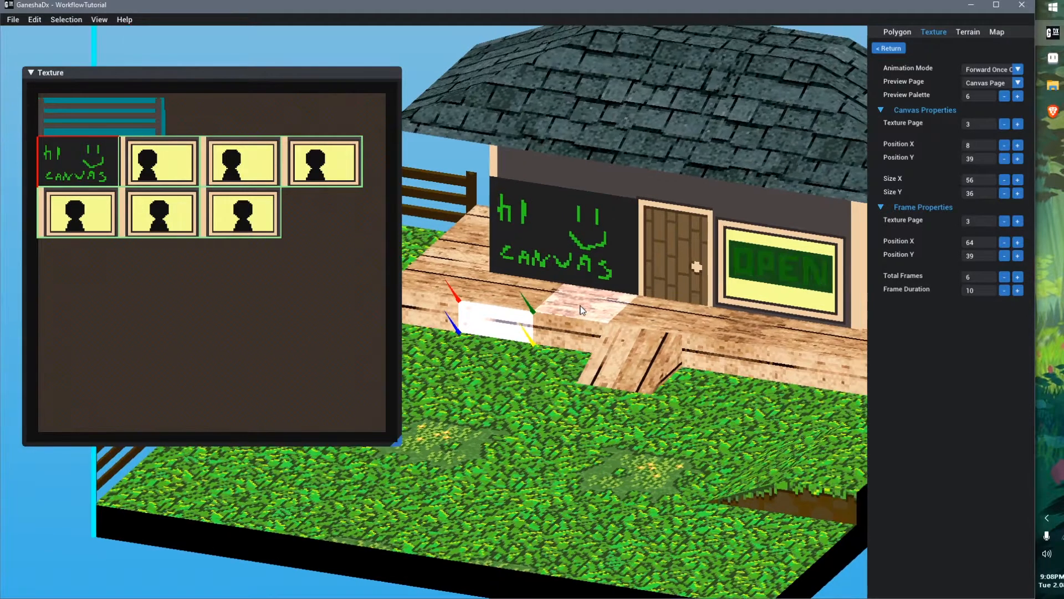
key(ctrl+s)
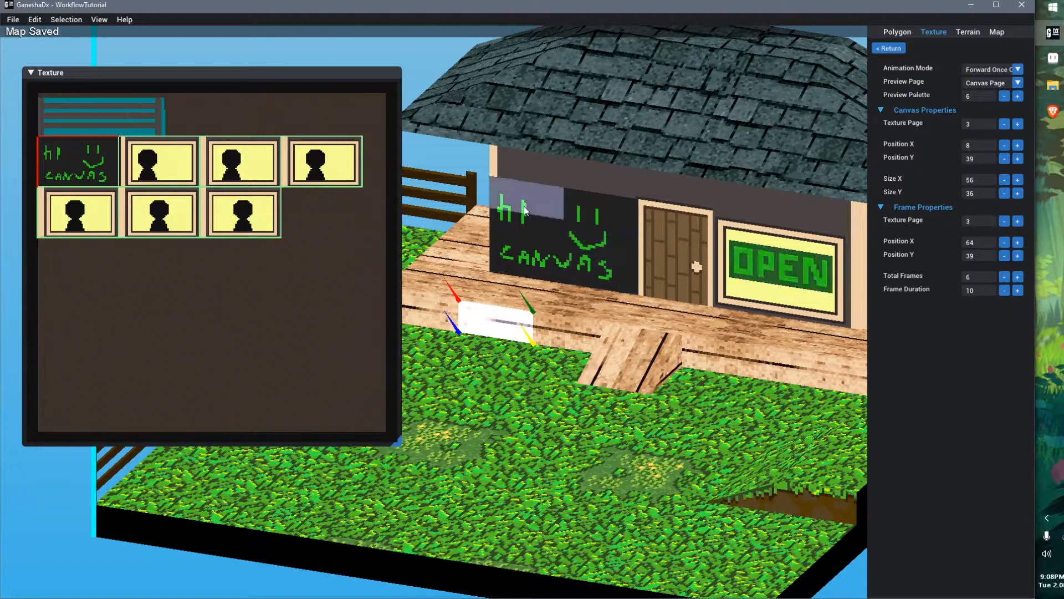
click(973, 70)
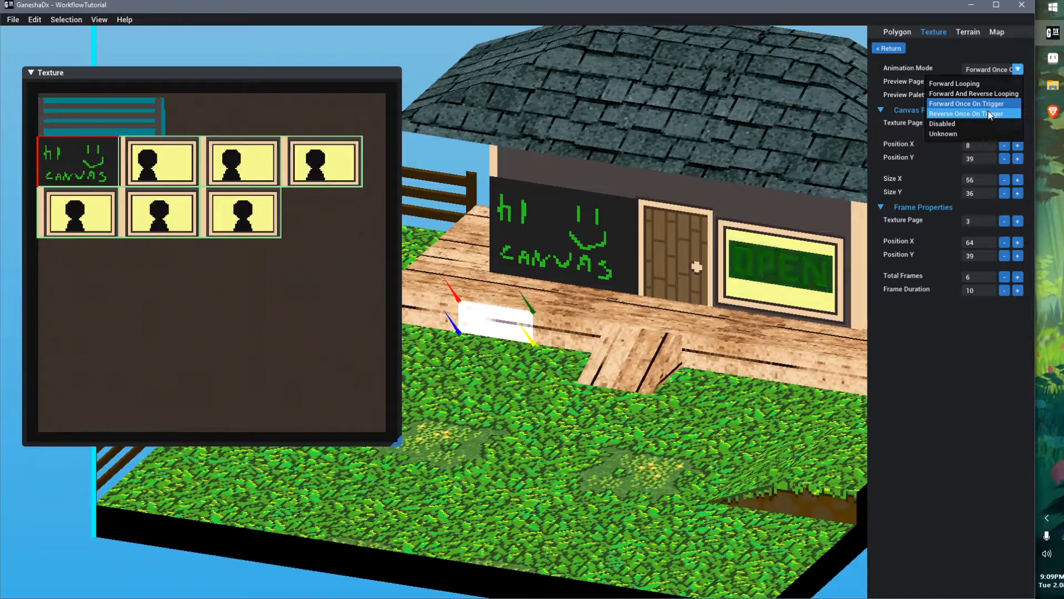
click(682, 240)
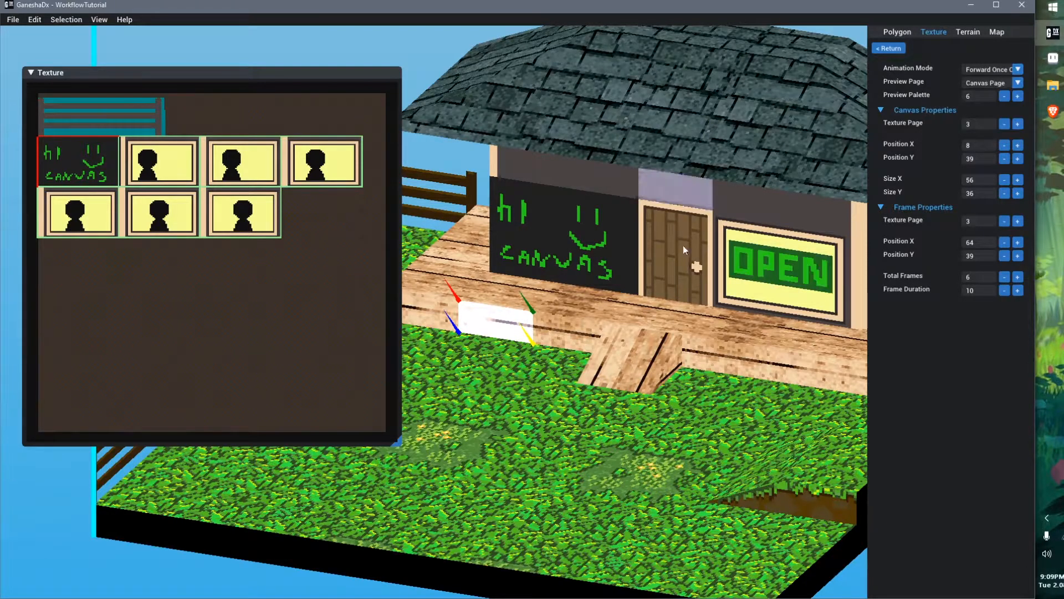
middle_drag(681, 240, 699, 251)
key(ctrl+s)
Collapse the texture window and open the MAP003 map from the FFT_ISO folder
double_click(323, 76)
middle_drag(404, 279, 421, 225)
key(ctrl+o)
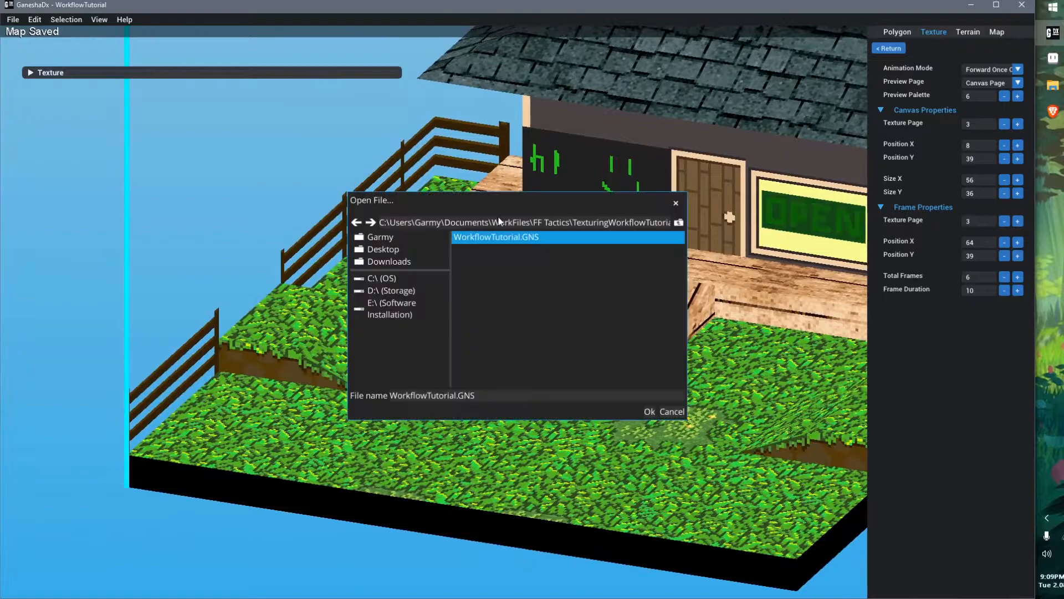
click(680, 224)
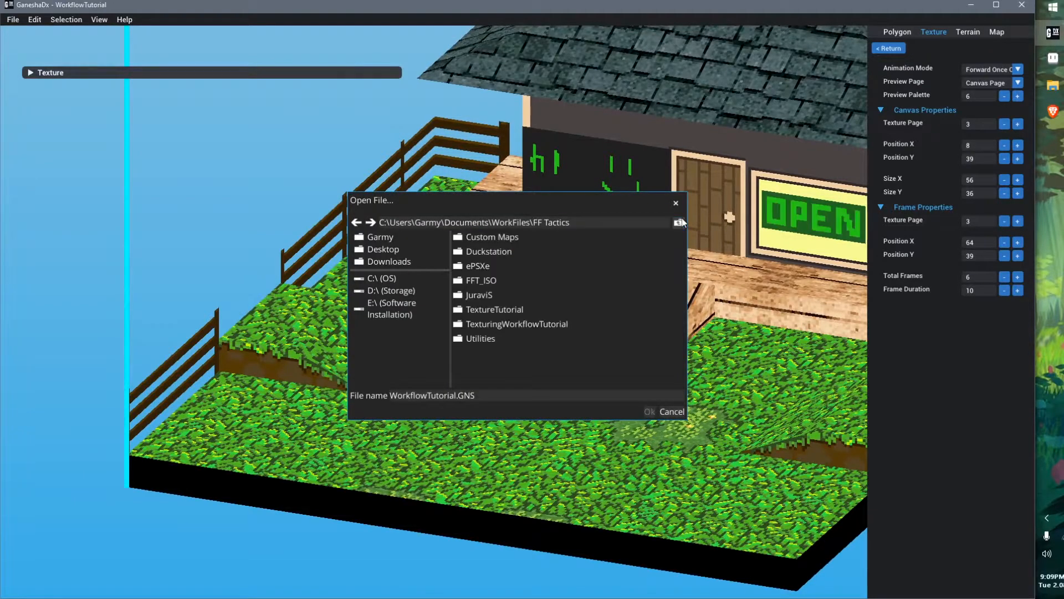
double_click(514, 277)
double_click(521, 295)
click(413, 318)
click(558, 436)
Select the door polygon at the room's entrance
right_drag(571, 424, 504, 314)
middle_drag(505, 314, 370, 194)
click(369, 195)
right_drag(370, 195, 616, 297)
click(314, 266)
right_drag(314, 266, 670, 330)
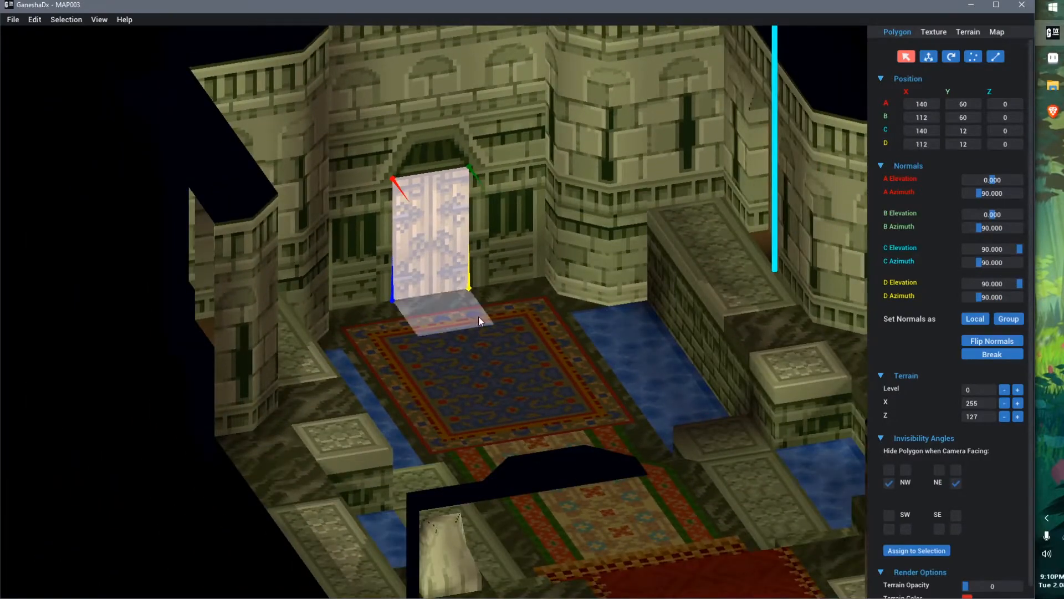
click(493, 357)
scroll(452, 277, up, 2)
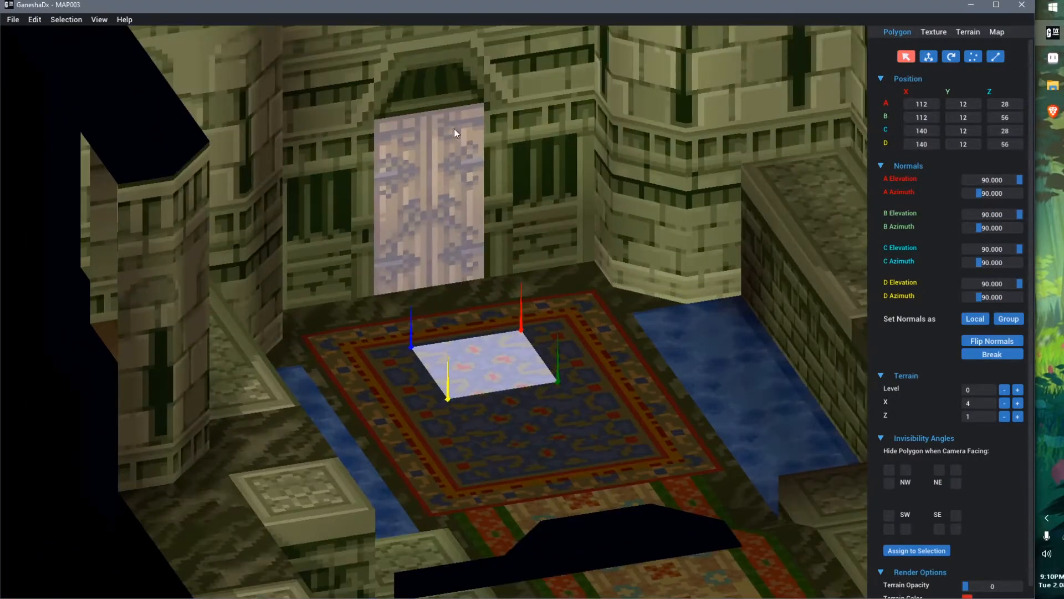
click(433, 247)
Open UV animation 2 for editing and expand the texture preview window
click(934, 32)
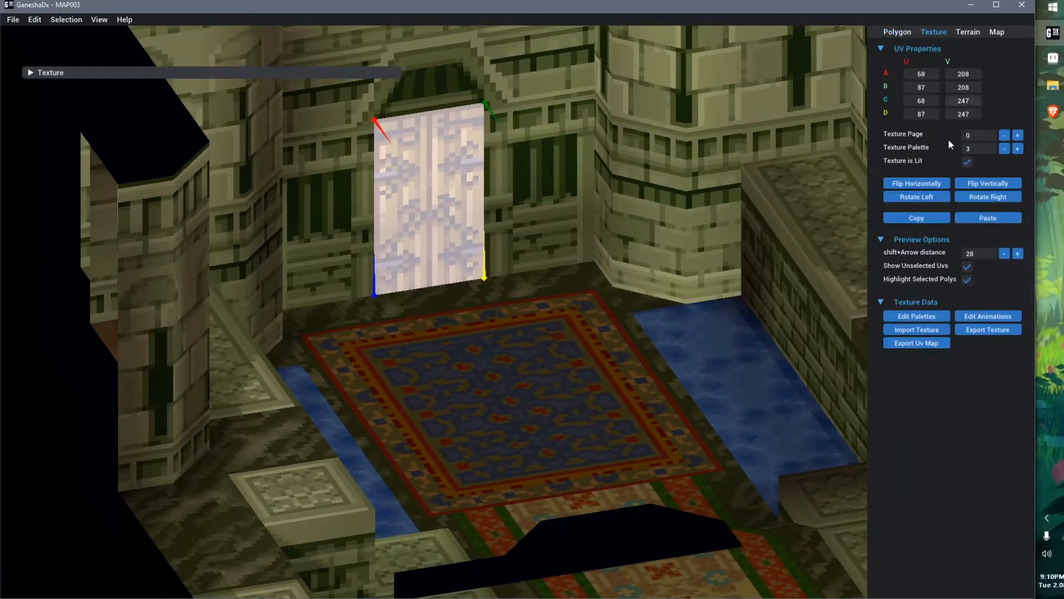
click(990, 315)
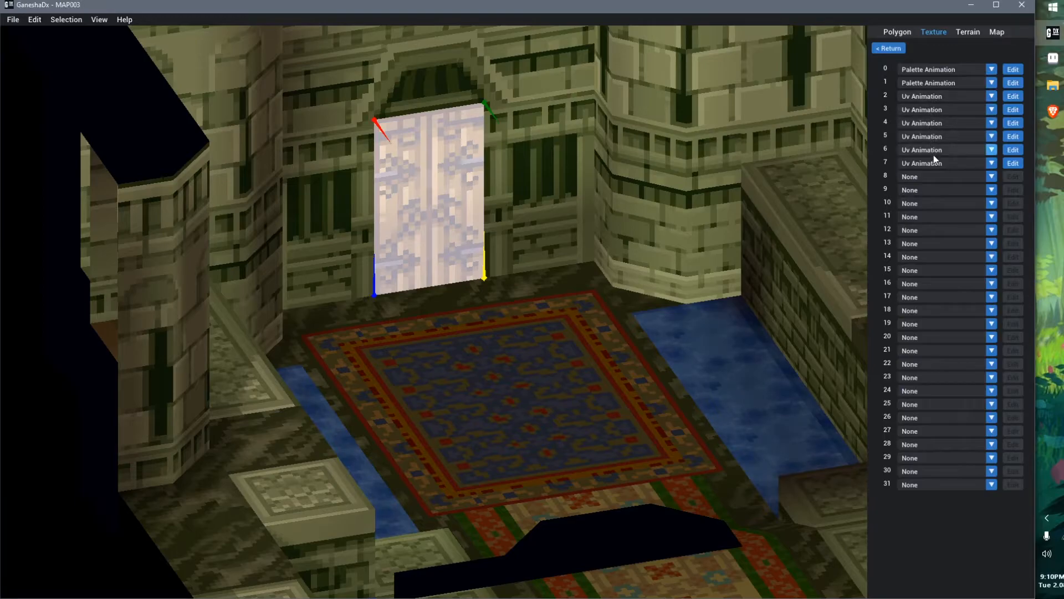
click(1008, 97)
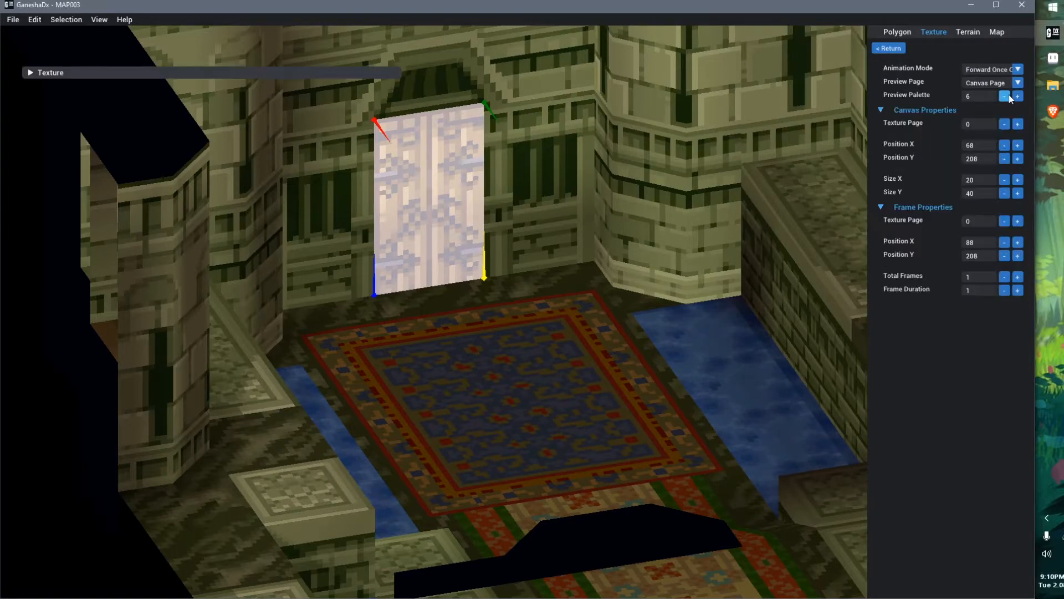
double_click(275, 71)
middle_drag(505, 273, 595, 257)
scroll(208, 428, up, 1)
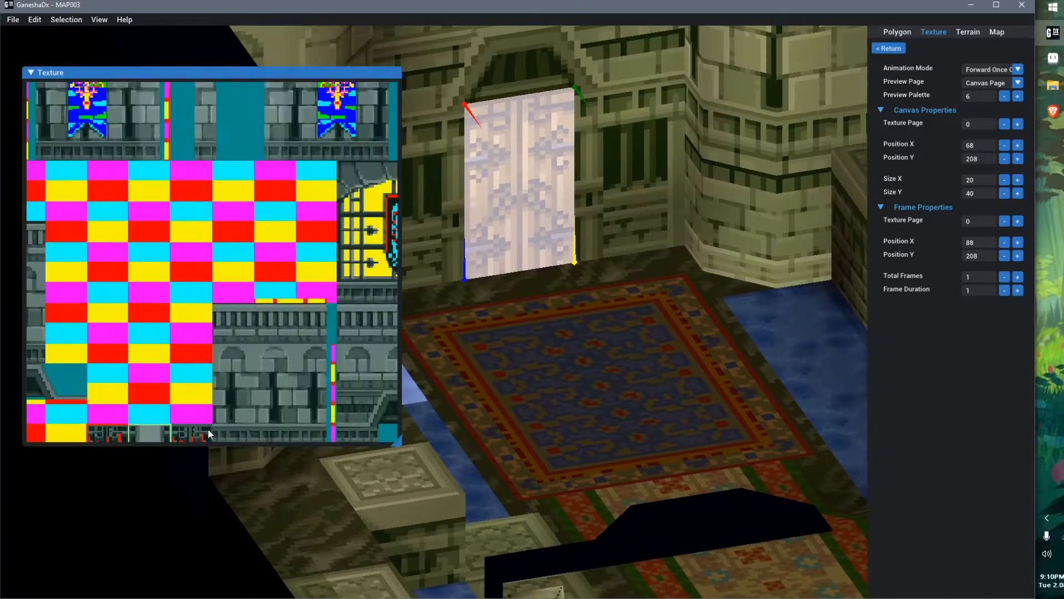
Configure the door animation to Forward Looping with 2 total frames and a frame duration of 55
click(1016, 69)
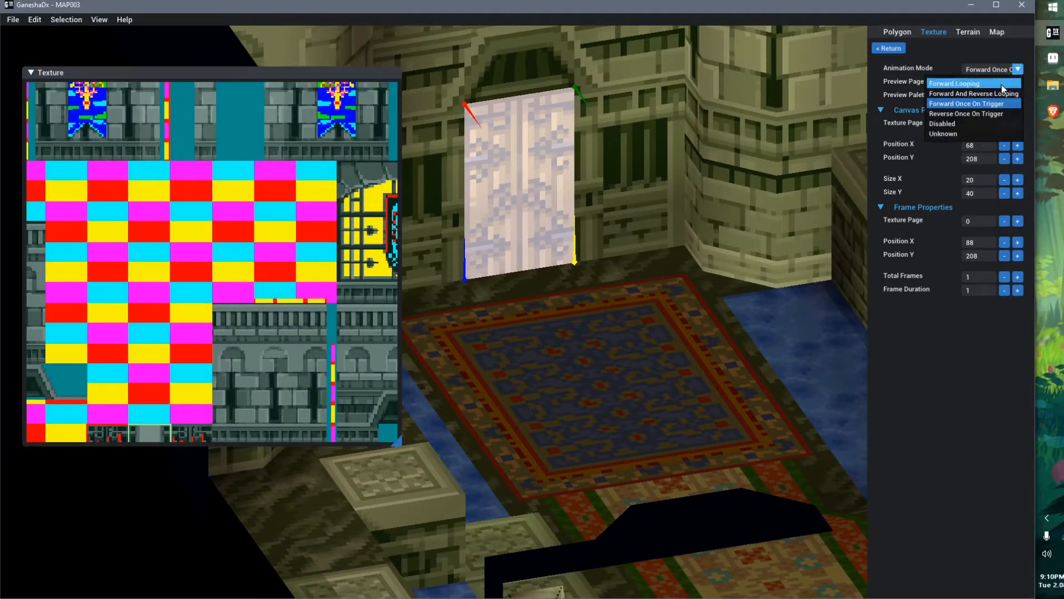
click(1002, 84)
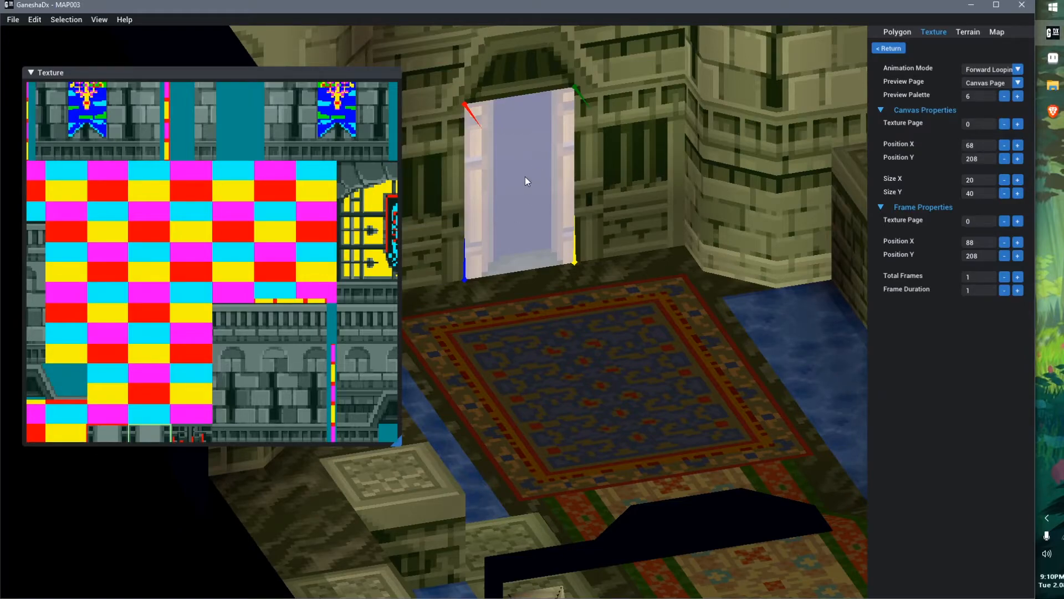
middle_drag(216, 375, 237, 166)
scroll(178, 332, up, 2)
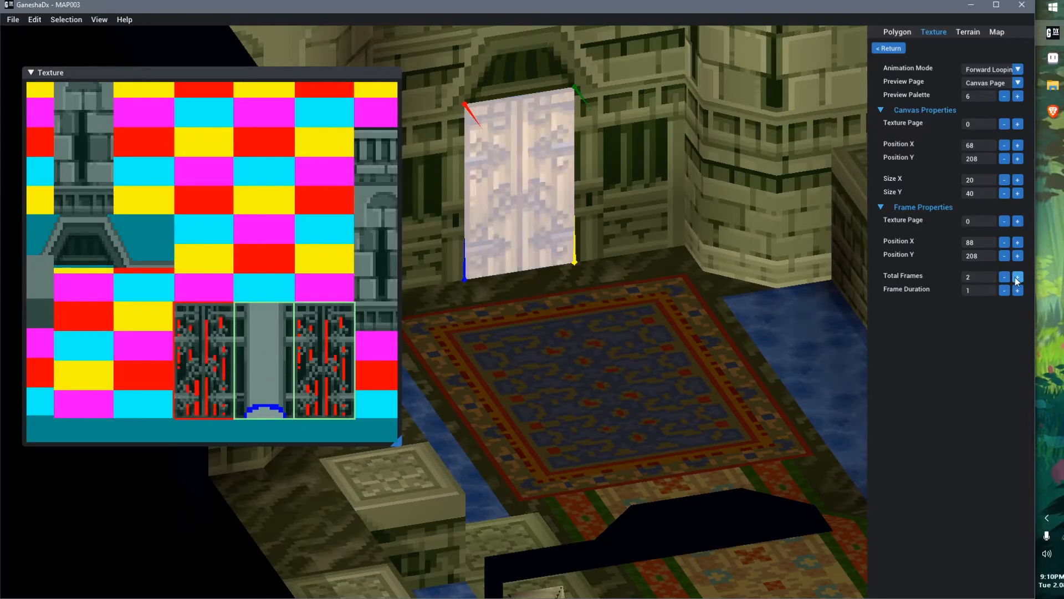
click(1016, 294)
middle_drag(574, 352, 584, 354)
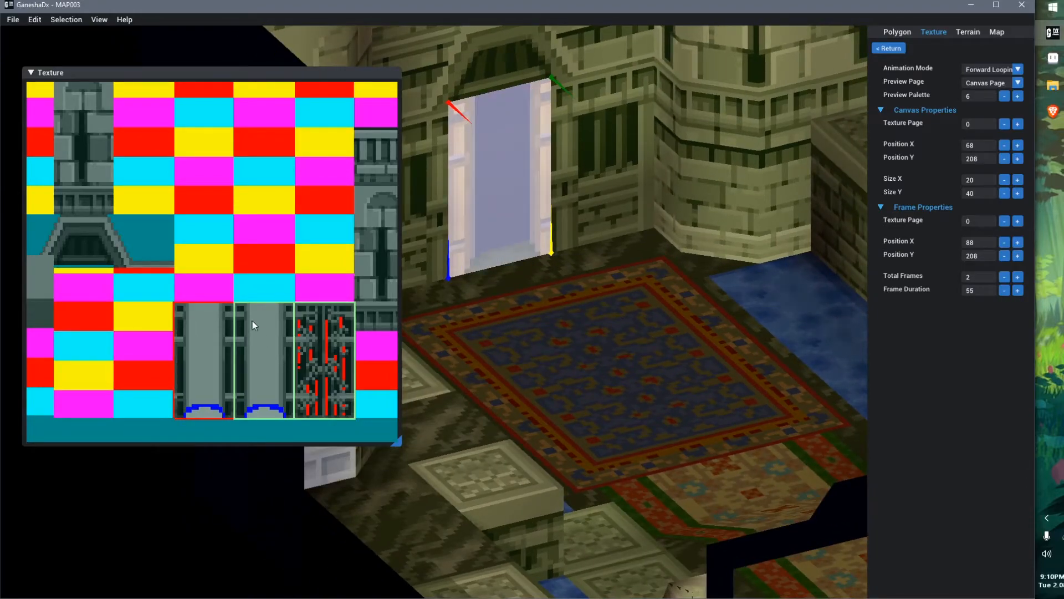
Set the door animation's preview palette to 3
click(1008, 97)
click(1008, 97)
click(1008, 97)
click(1009, 97)
click(1018, 96)
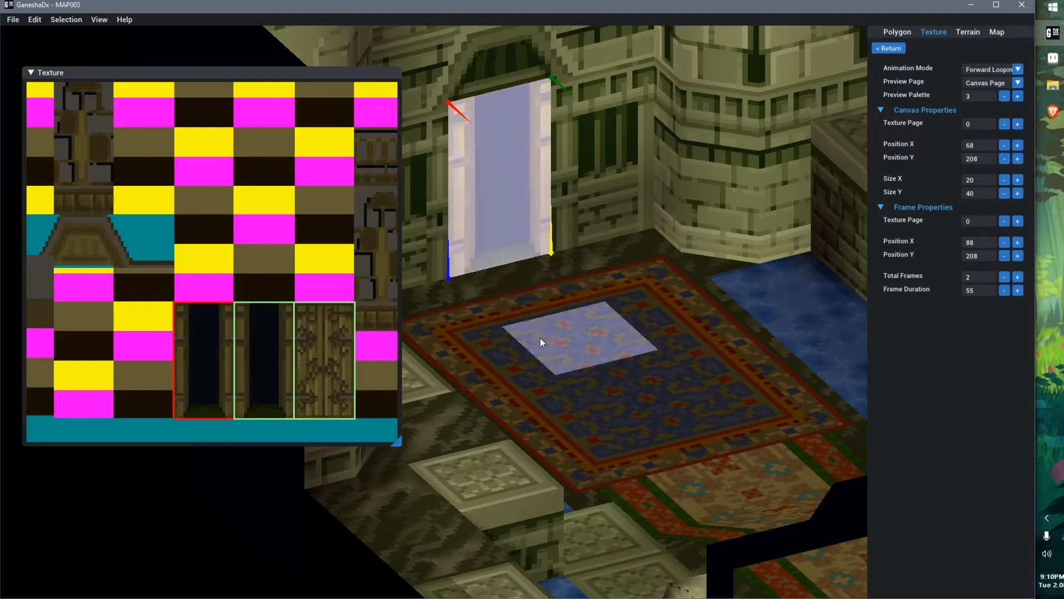
middle_drag(547, 337, 548, 338)
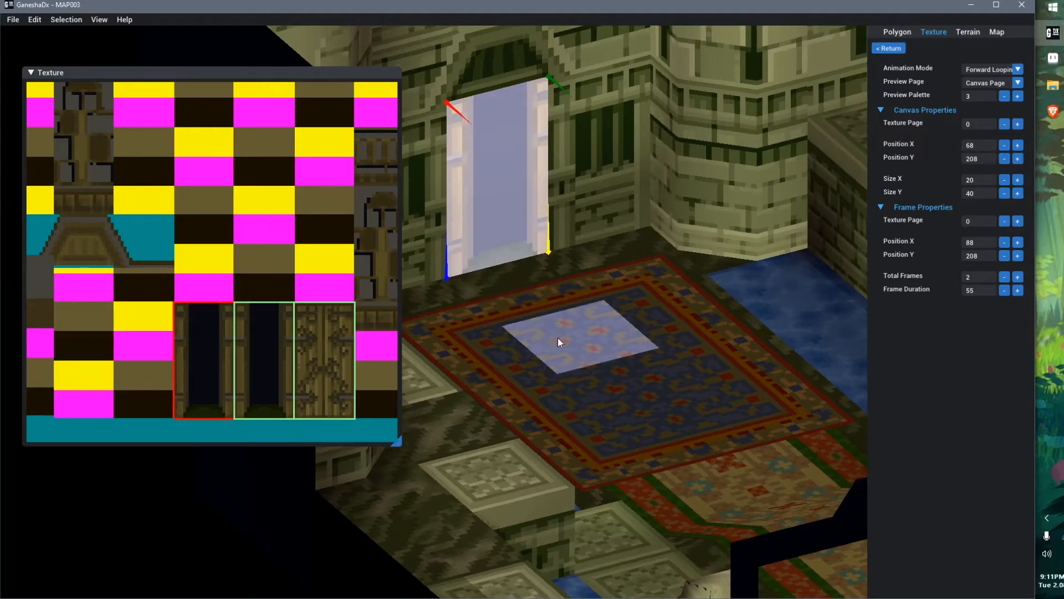
Set the door animation's mode to Reverse Once On Trigger
click(981, 68)
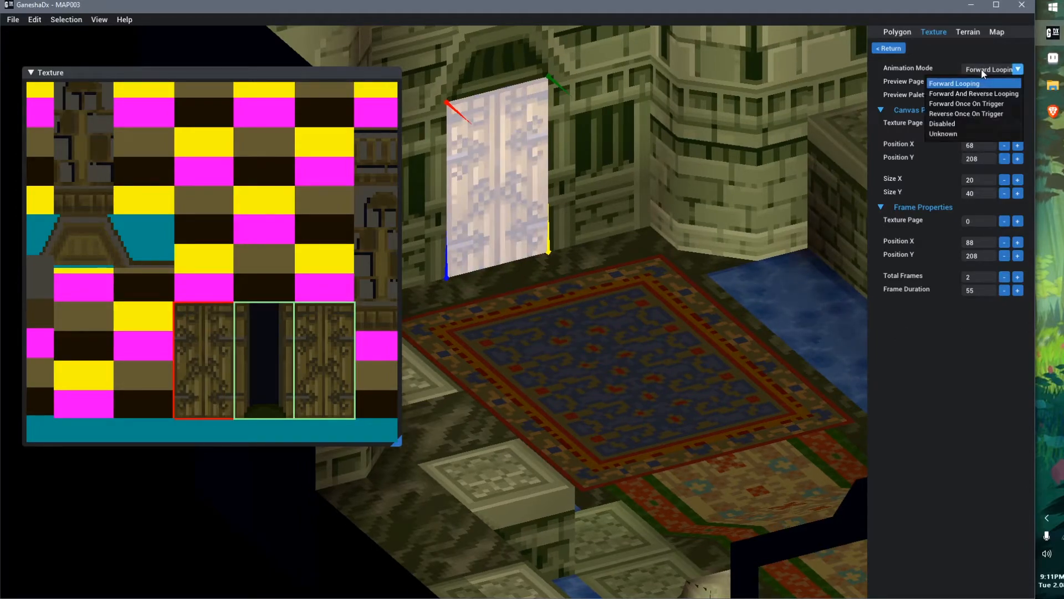
click(1000, 114)
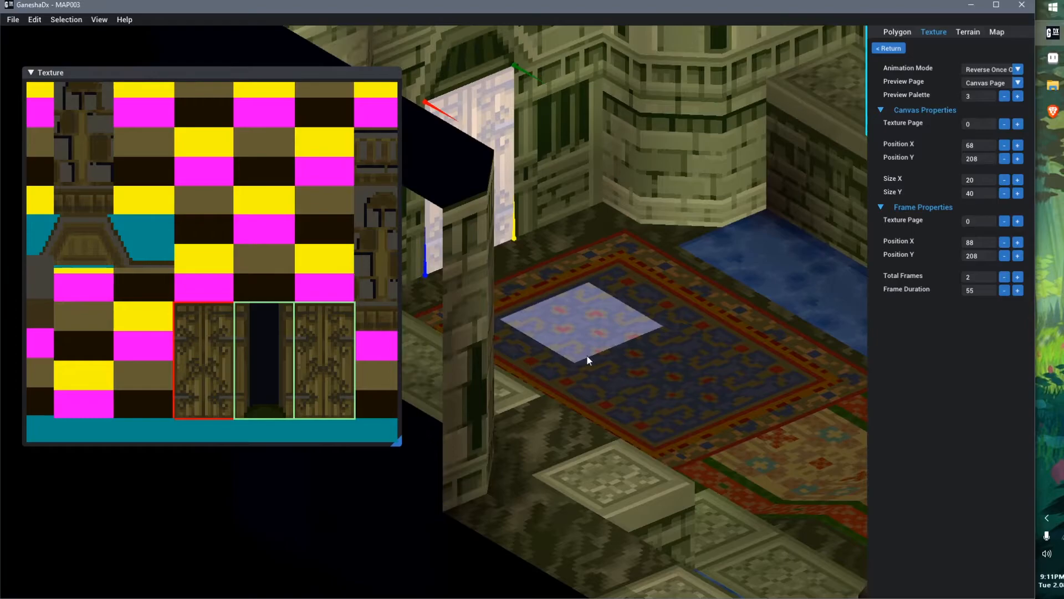
Open the MAP001.GNS map file
key(ctrl+o)
drag(467, 224, 521, 197)
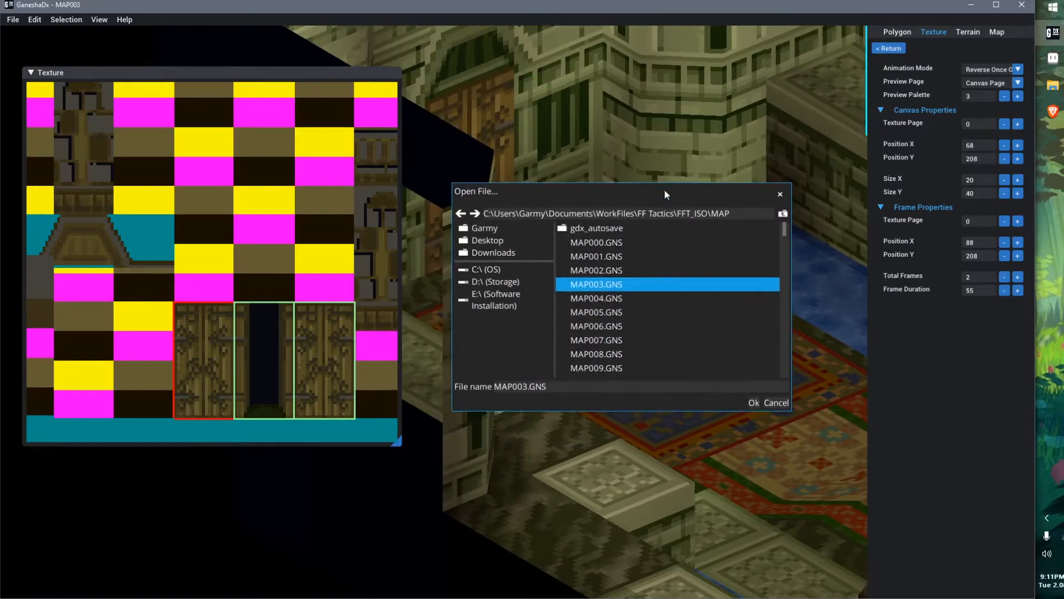
double_click(611, 257)
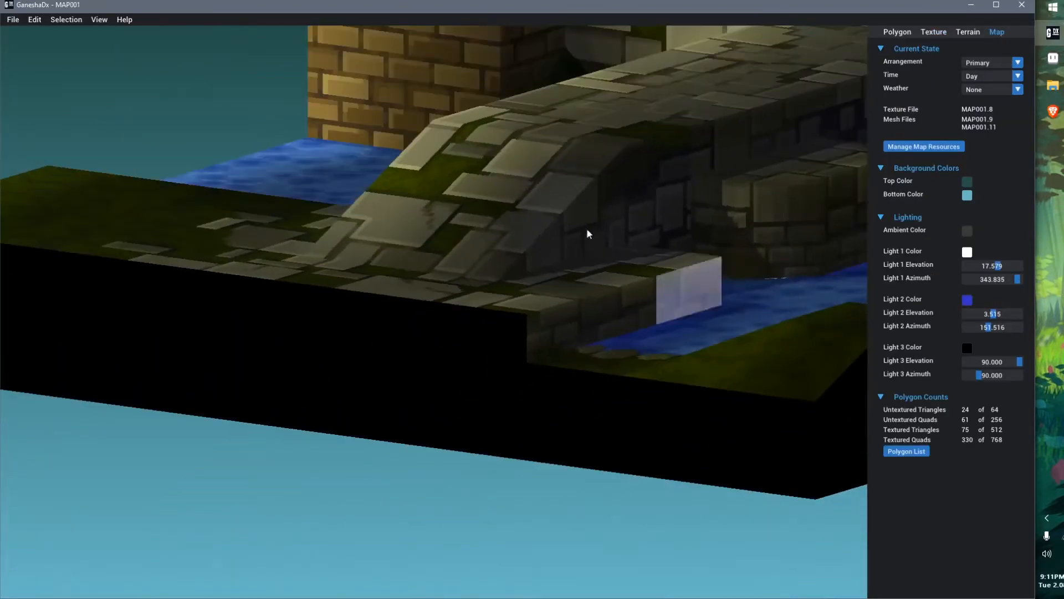
Select the gate polygons at the castle entrance of MAP001
right_drag(589, 233, 464, 421)
click(414, 264)
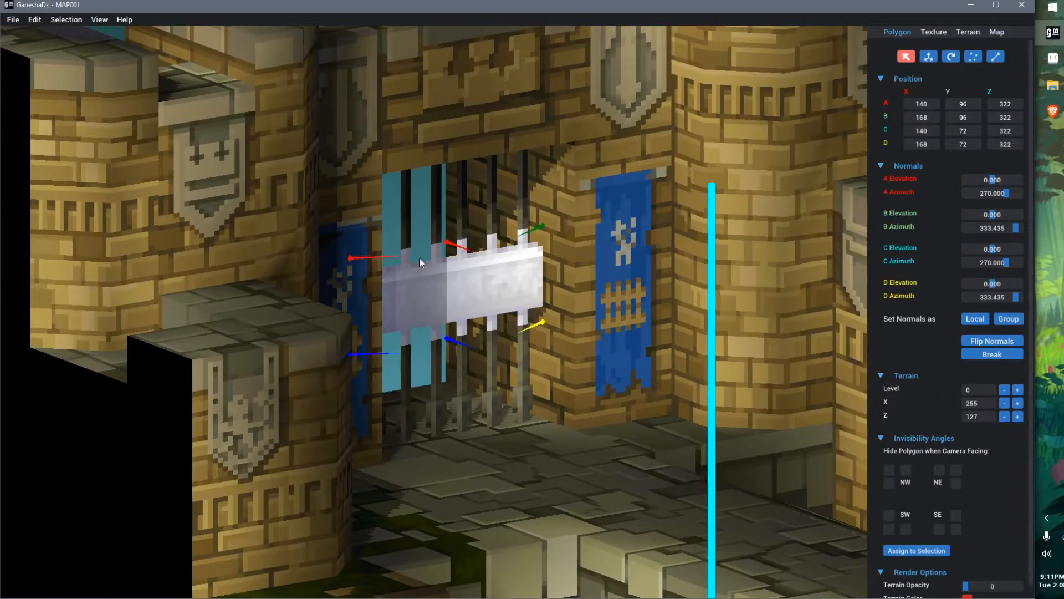
ctrl+click(418, 219)
ctrl+click(477, 208)
ctrl+click(416, 393)
ctrl+click(475, 383)
right_drag(660, 462, 637, 491)
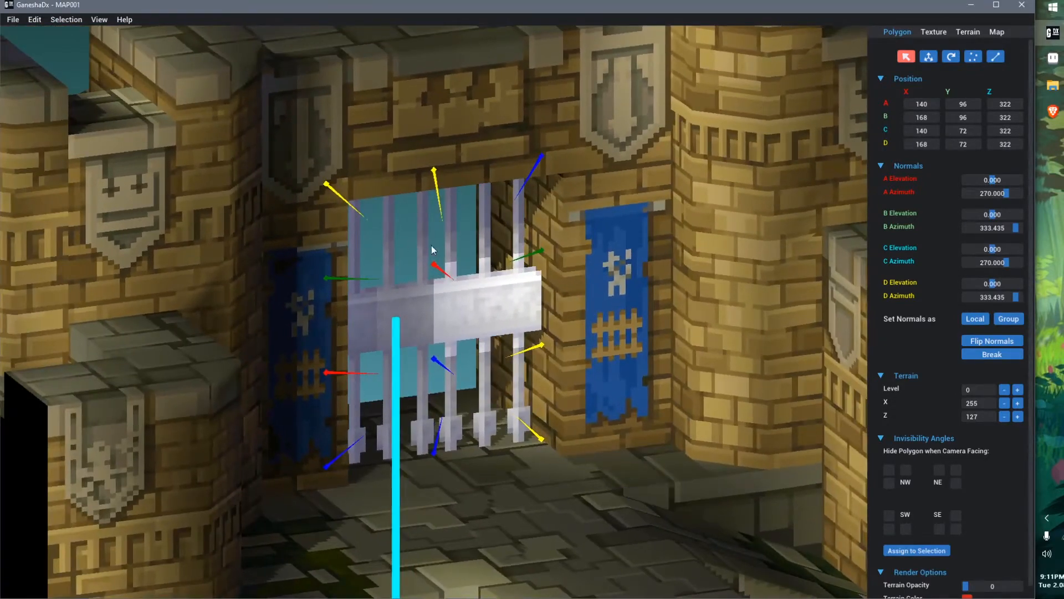
right_drag(493, 366, 487, 368)
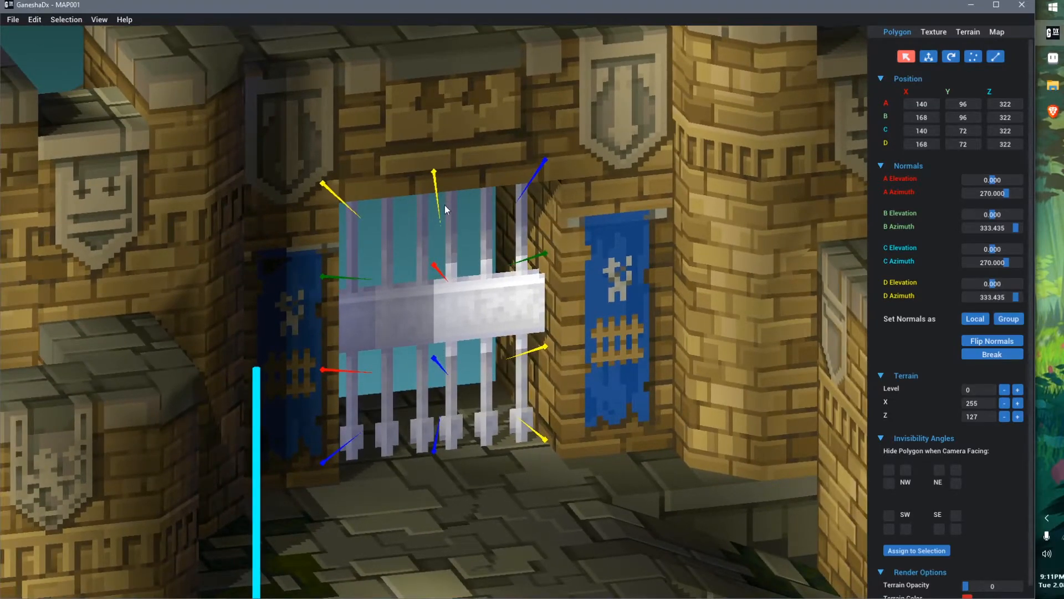
Open the texture animation editor and switch to the gate's bars animation
click(948, 37)
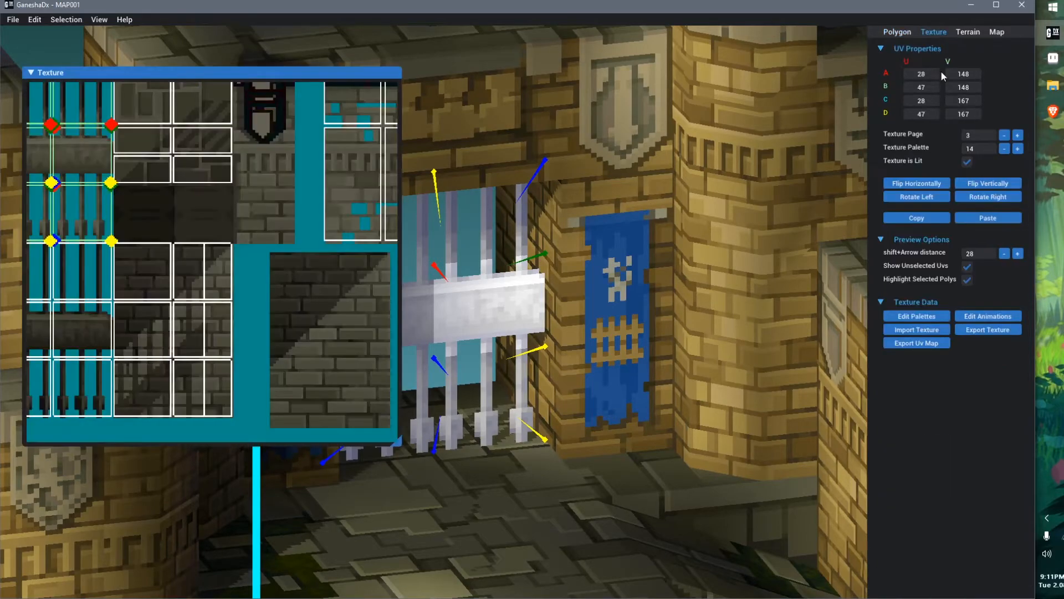
click(986, 317)
click(1012, 83)
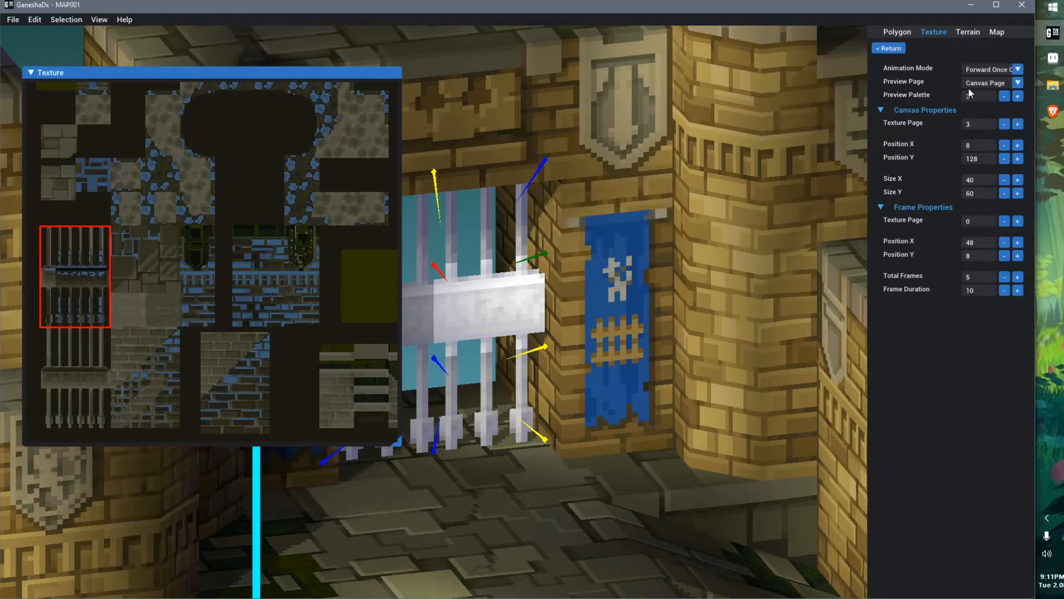
click(901, 50)
click(1013, 97)
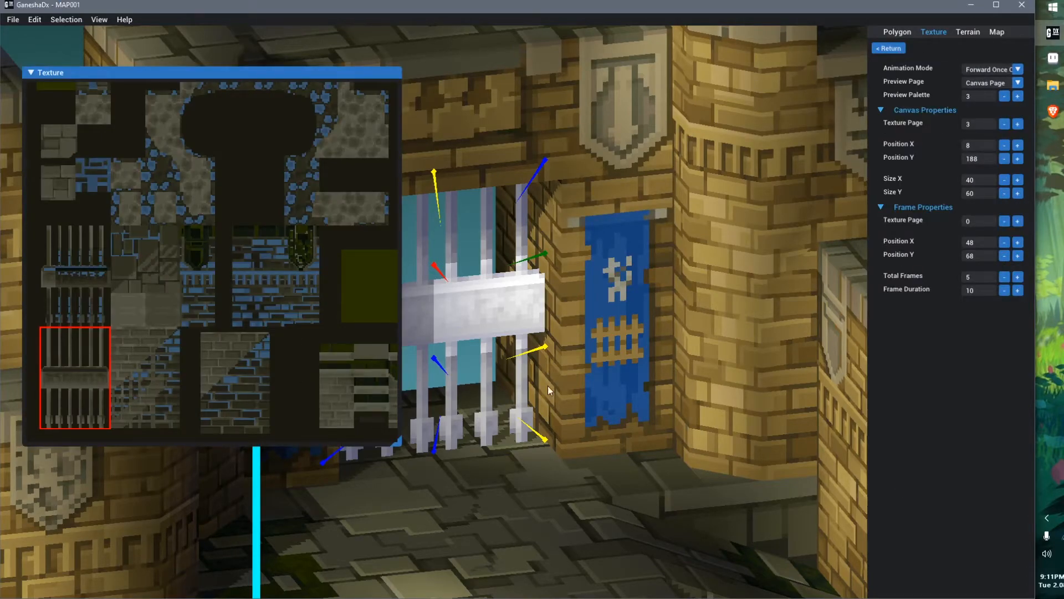
Set the gate animation's mode to Forward Looping
middle_drag(538, 389, 647, 359)
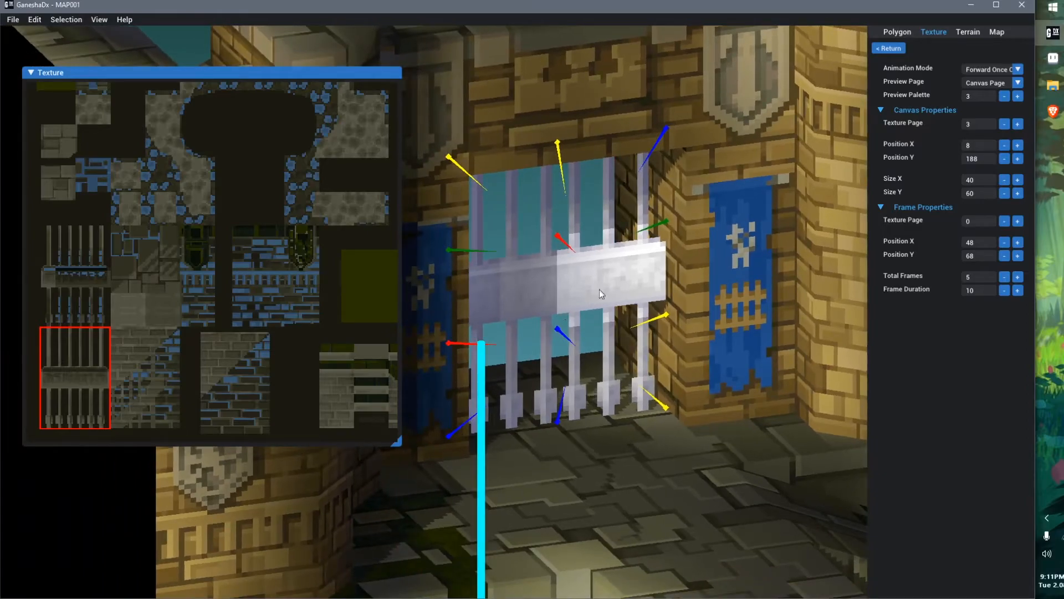
click(1004, 69)
click(1007, 82)
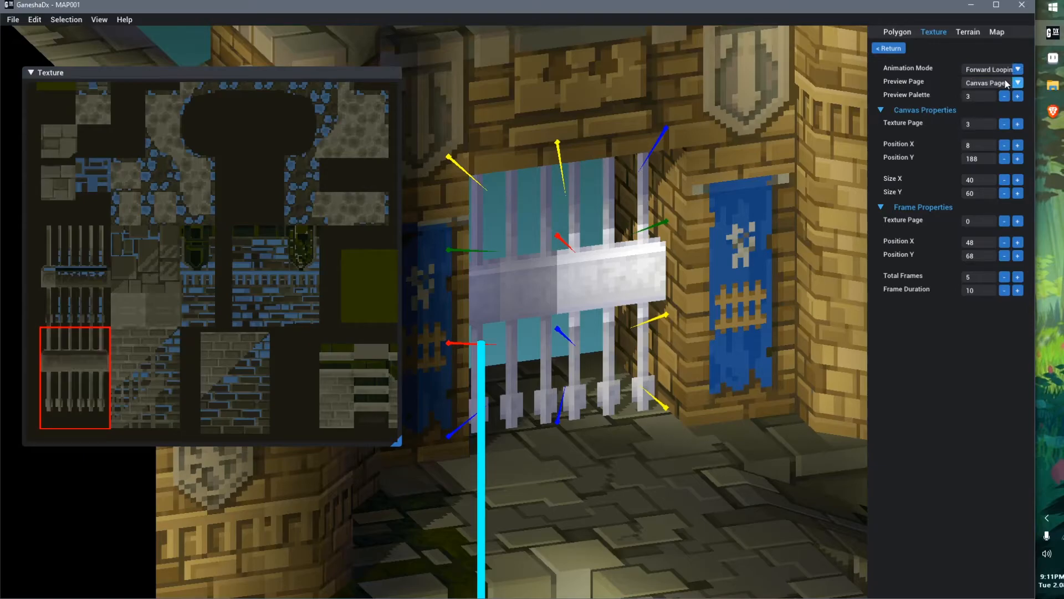
Inspect the animated gate from several angles and zoom levels
scroll(488, 371, down, 5)
right_drag(487, 374, 699, 413)
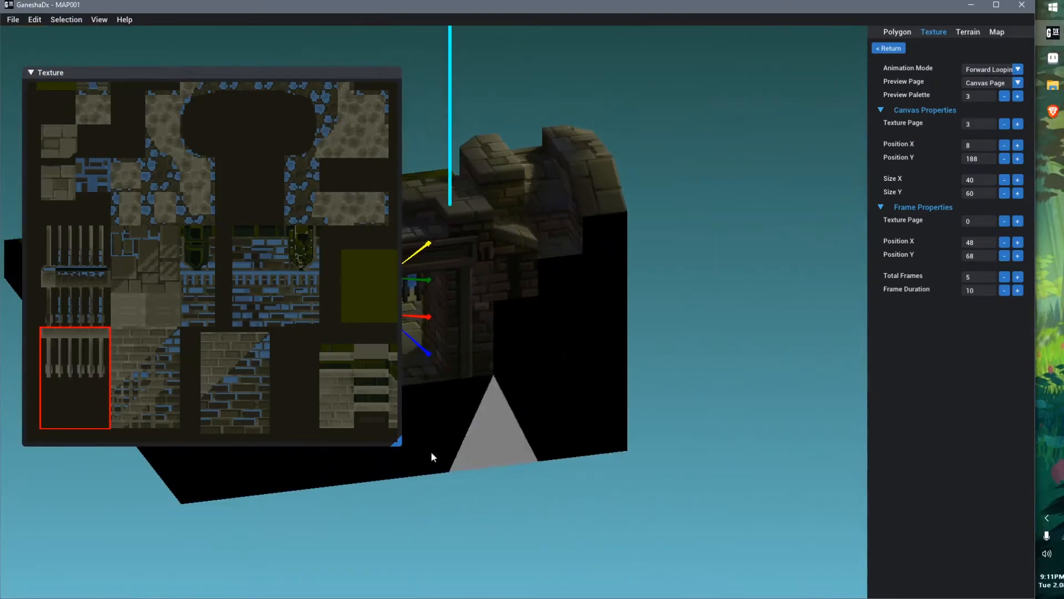
middle_drag(446, 451, 673, 454)
right_drag(672, 453, 710, 394)
middle_drag(711, 394, 503, 428)
scroll(504, 428, up, 5)
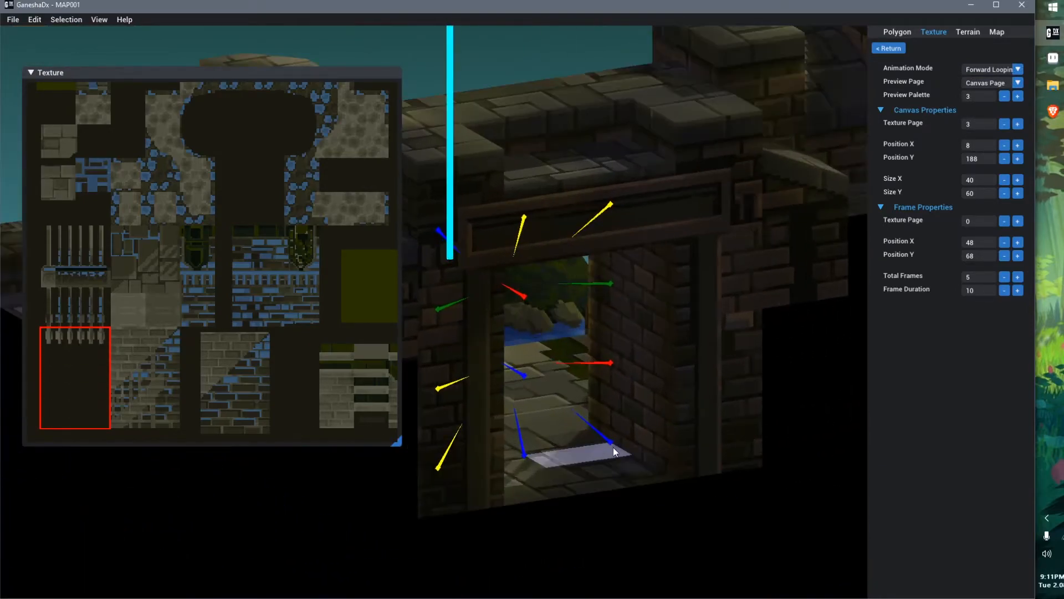
click(604, 411)
right_drag(590, 453, 611, 481)
scroll(610, 481, down, 2)
right_drag(544, 209, 545, 406)
scroll(537, 393, up, 3)
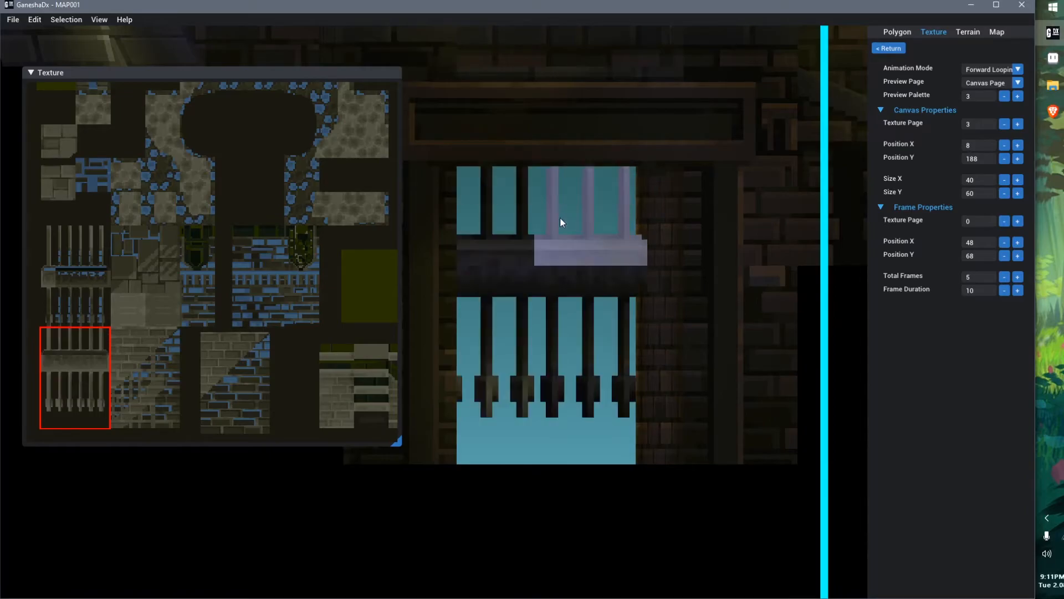
Set the gate animation's mode to Forward Once On Trigger
click(990, 68)
click(1004, 105)
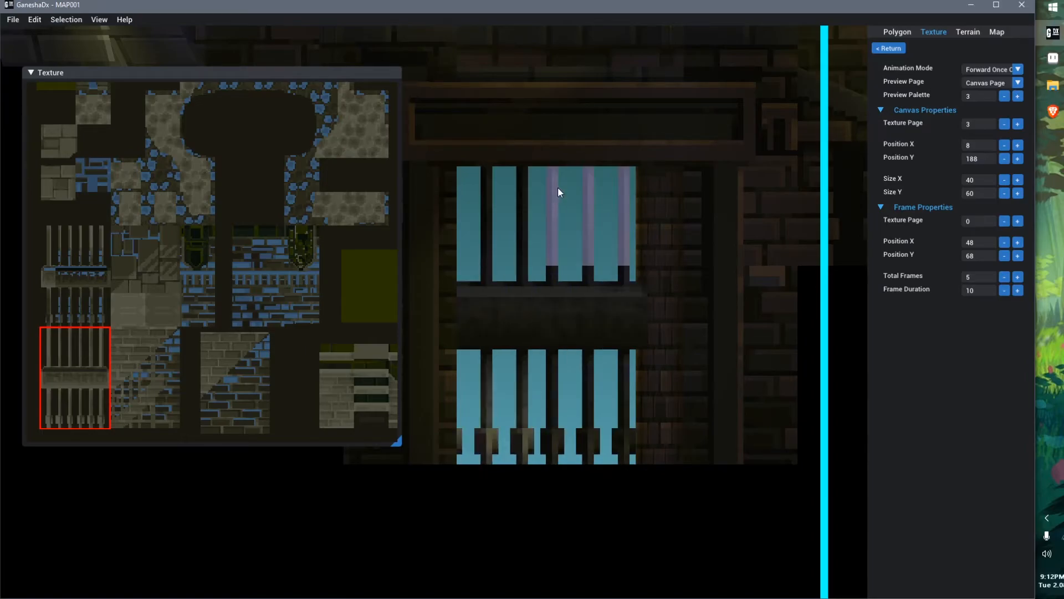
Set the gate animation's mode to Reverse Once On Trigger and preview the gate
click(1001, 67)
click(992, 113)
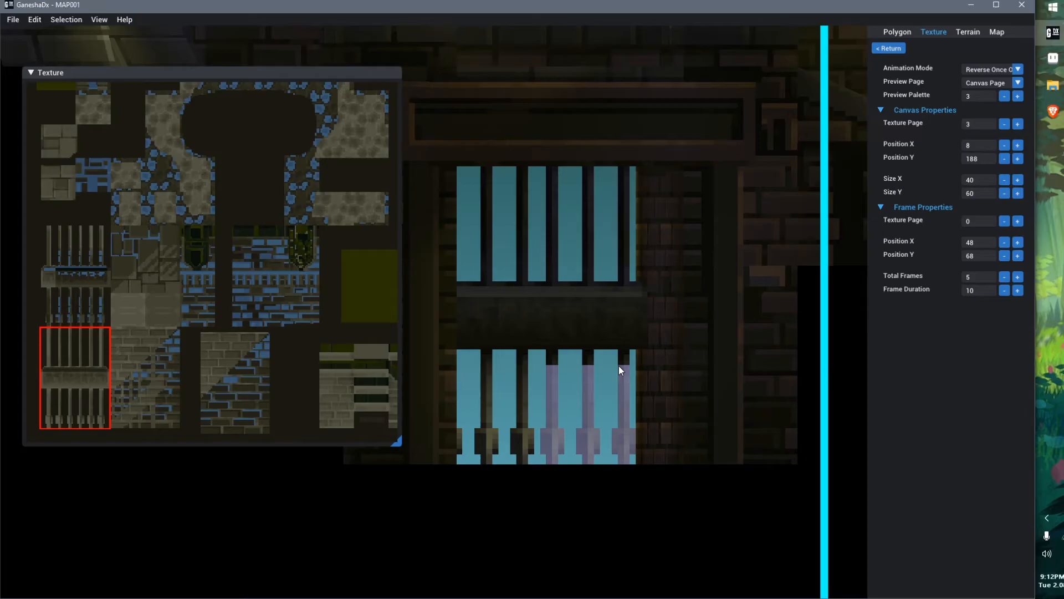
scroll(604, 323, down, 5)
right_drag(602, 319, 443, 358)
right_drag(631, 368, 652, 379)
middle_drag(619, 389, 577, 387)
scroll(645, 325, up, 3)
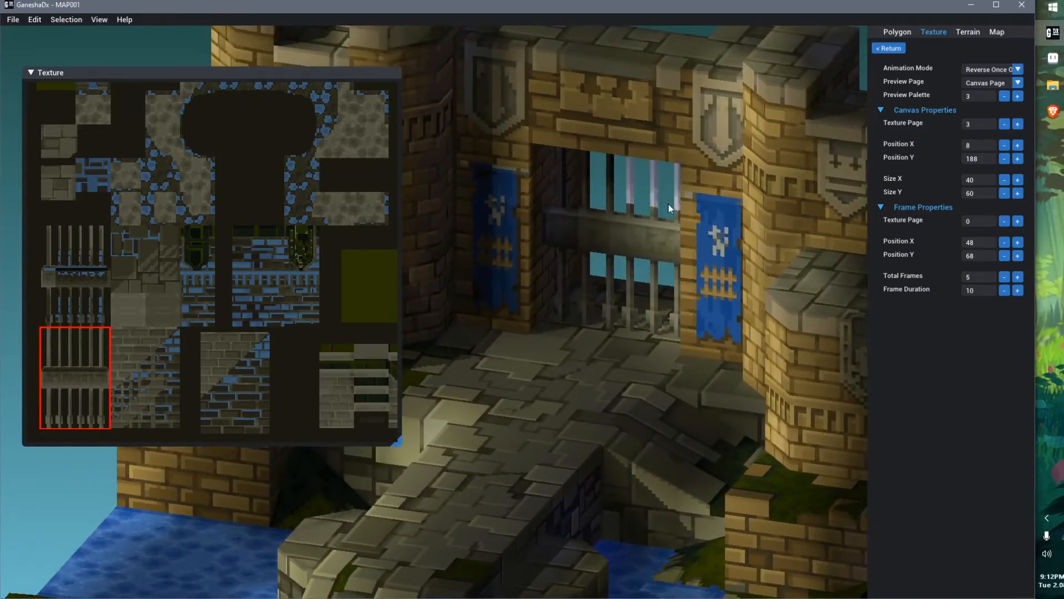
click(974, 67)
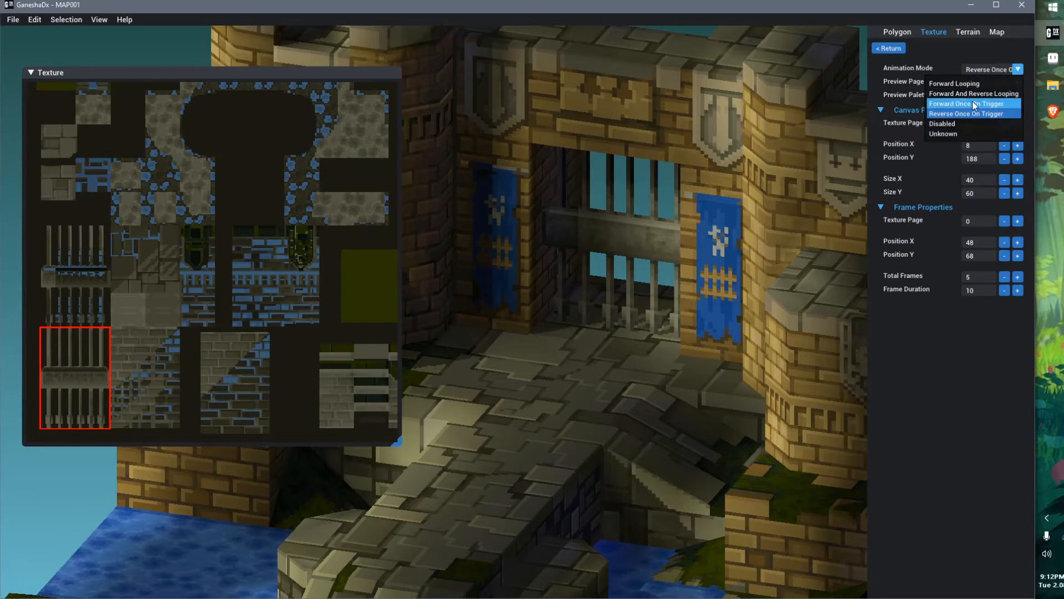
click(910, 134)
scroll(580, 315, down, 3)
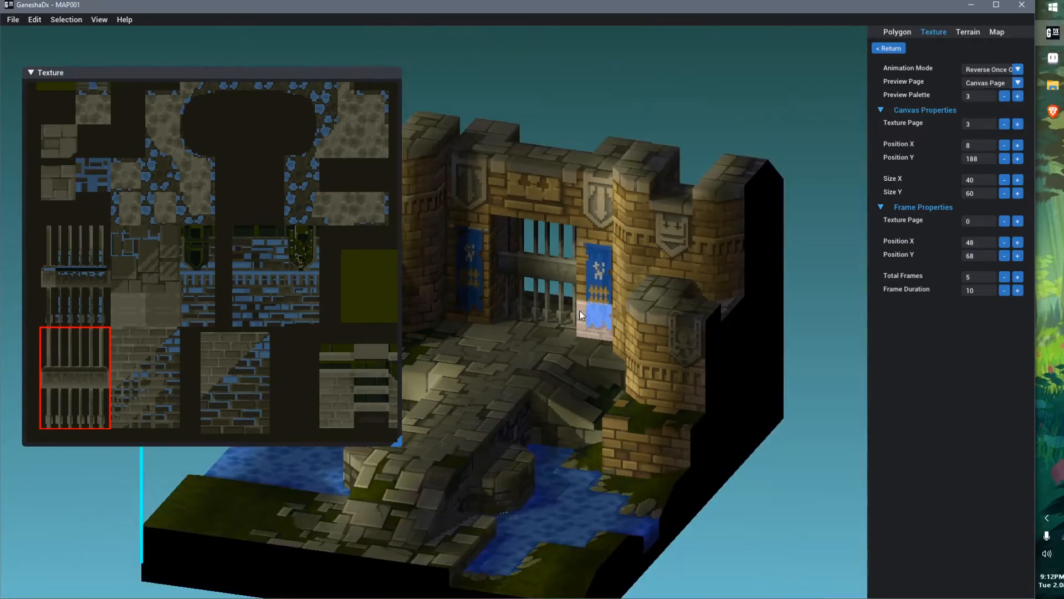
Open the WorkflowTutorial map from the TexturingWorkflowTutorial folder
key(ctrl+o)
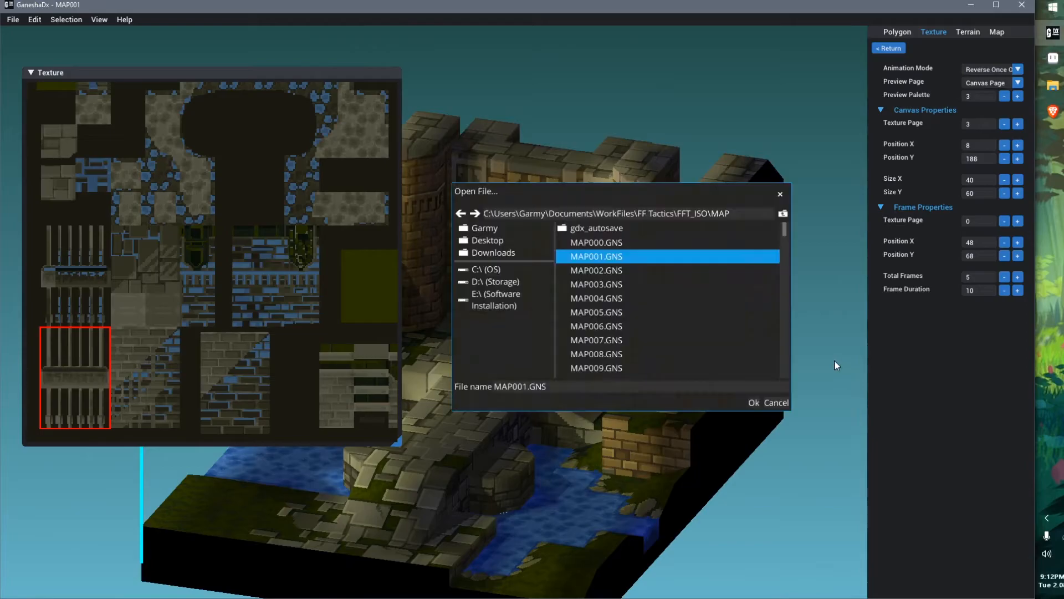
click(783, 214)
click(782, 214)
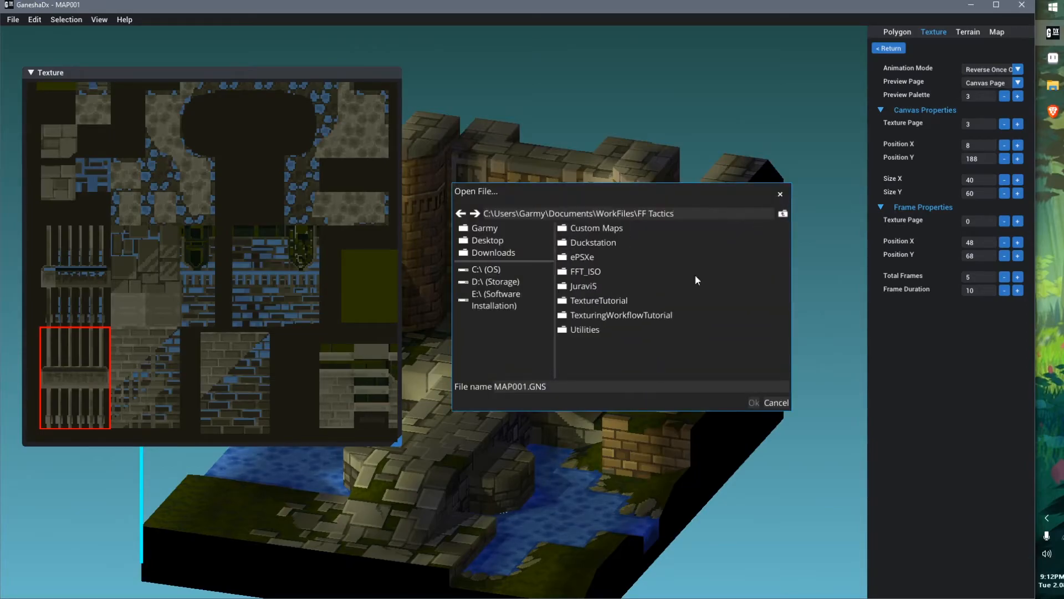
double_click(624, 314)
double_click(614, 228)
Open the window texture animation and set its mode to Forward Looping
scroll(614, 228, up, 5)
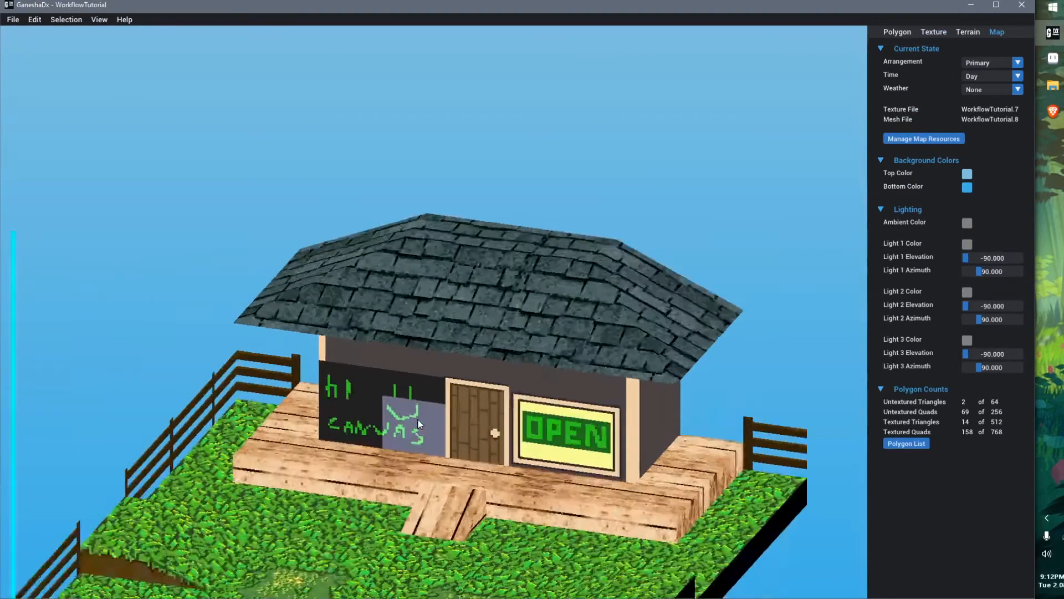
click(934, 31)
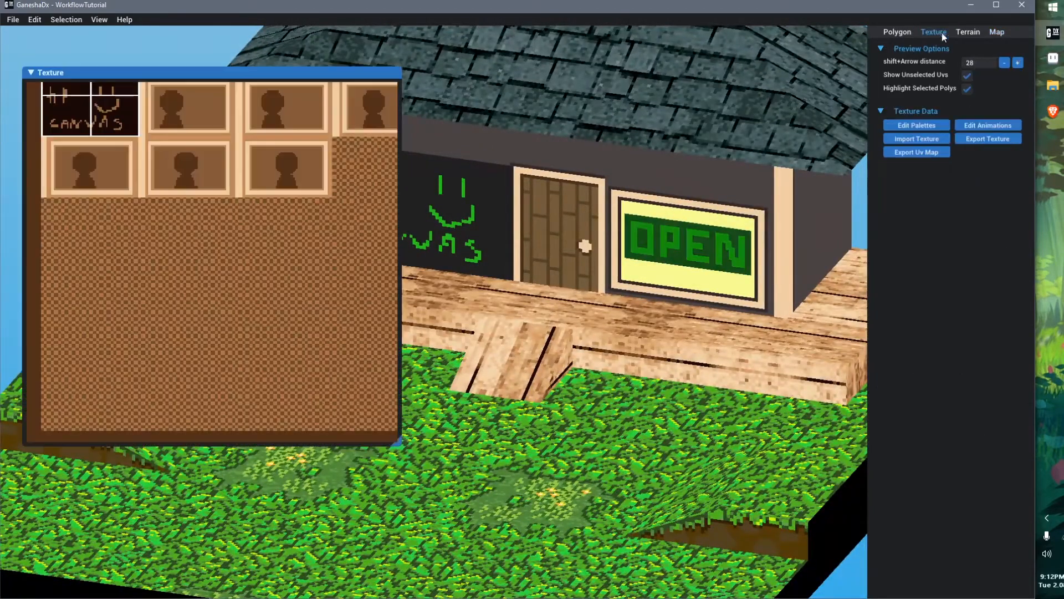
click(1013, 125)
click(1018, 83)
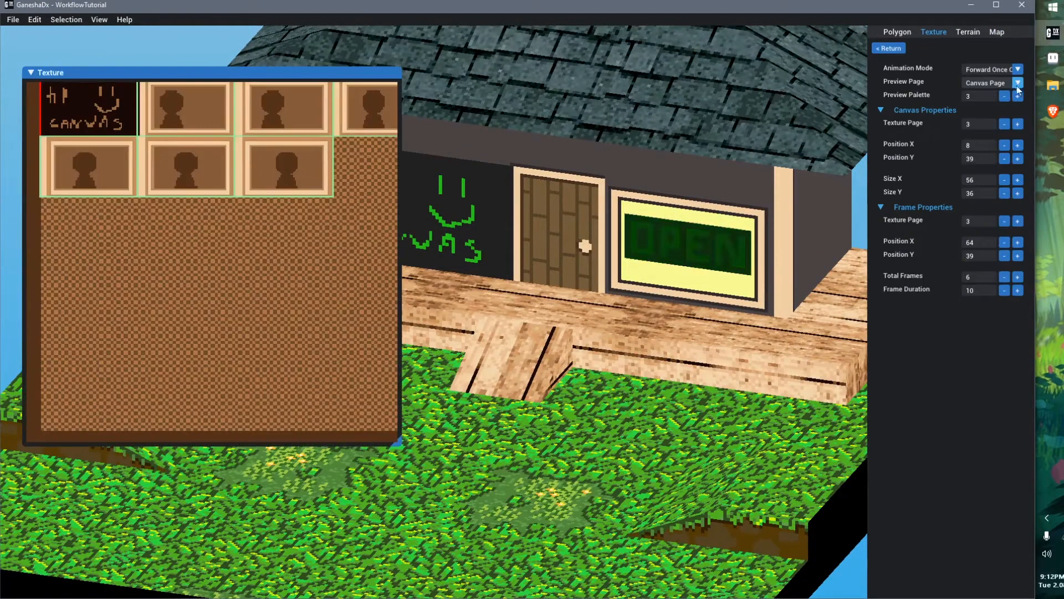
click(998, 70)
click(1000, 84)
middle_drag(557, 278, 535, 267)
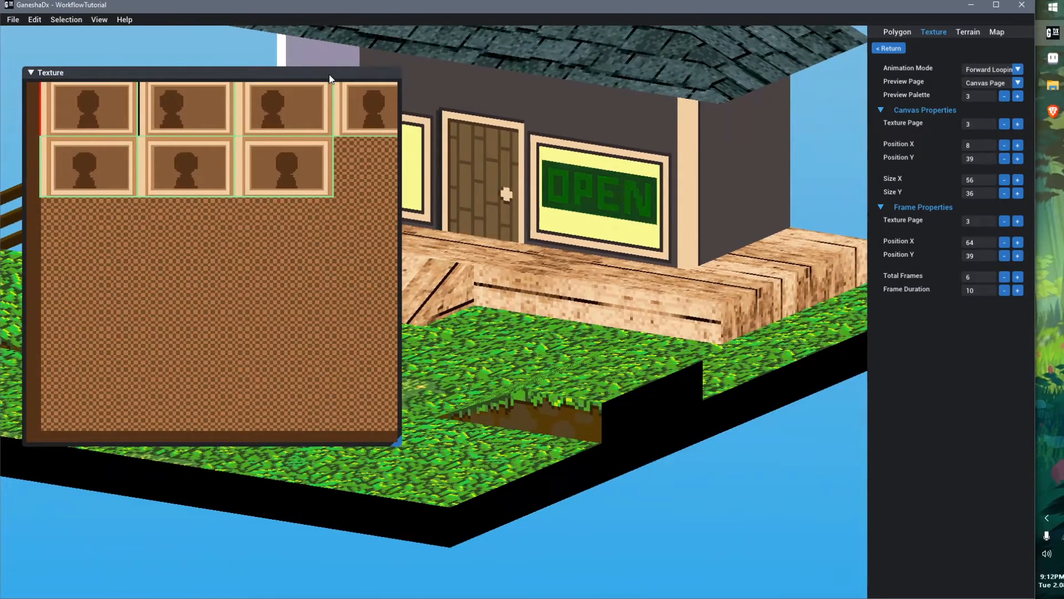
Set the window animation's preview palette to 6 and collapse the texture preview
click(1018, 96)
click(1017, 96)
click(1017, 100)
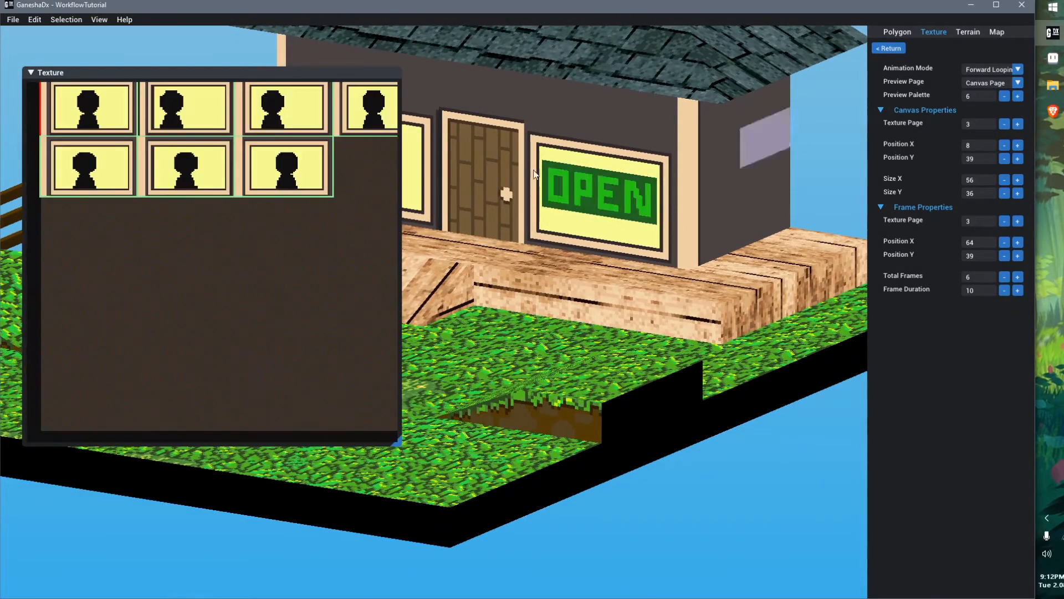
double_click(194, 75)
scroll(327, 272, down, 3)
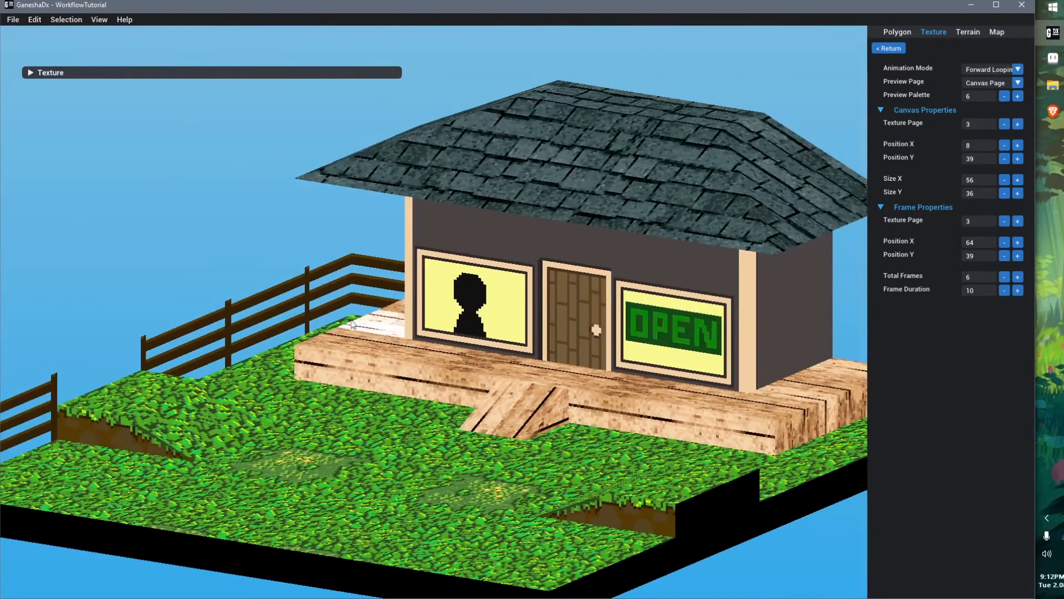
Save the map and view the animated window and sign around the house
key(ctrl+s)
right_drag(468, 355, 486, 353)
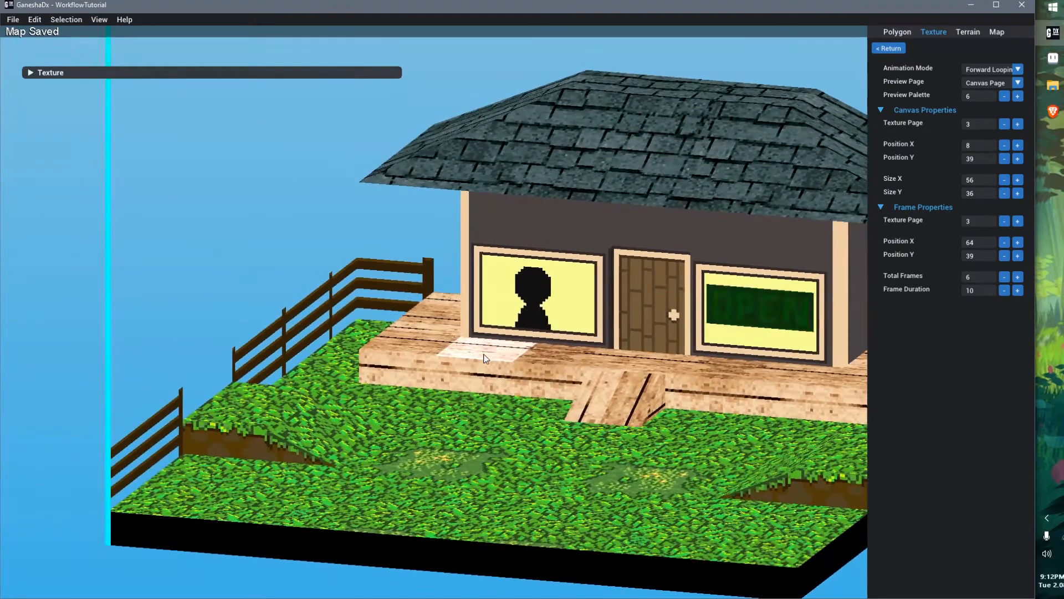
middle_drag(485, 353, 594, 367)
click(467, 434)
right_drag(489, 430, 505, 403)
middle_drag(503, 404, 520, 401)
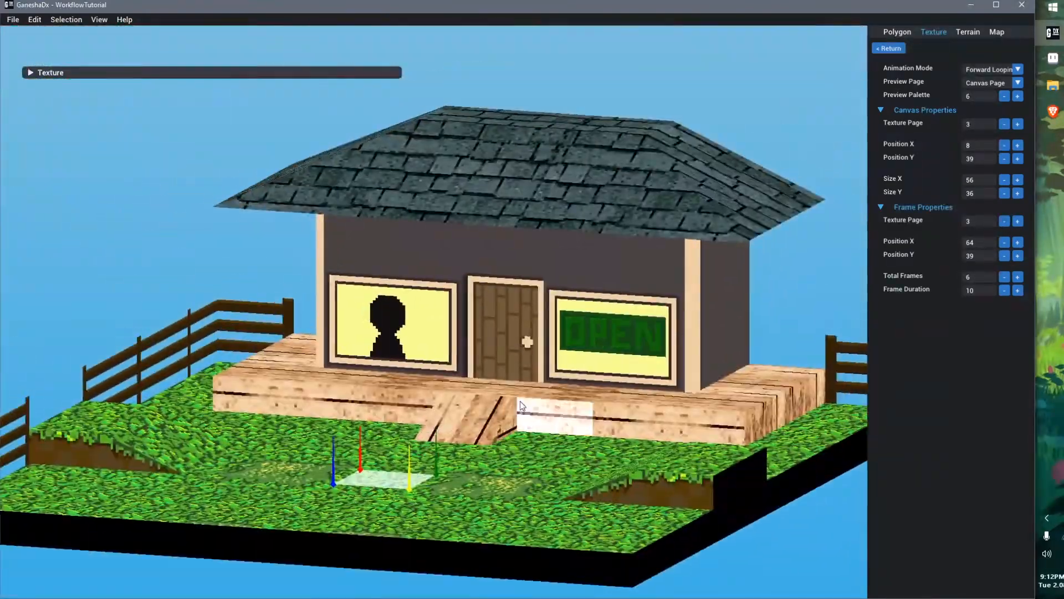
right_drag(520, 400, 515, 403)
key(ctrl+s)
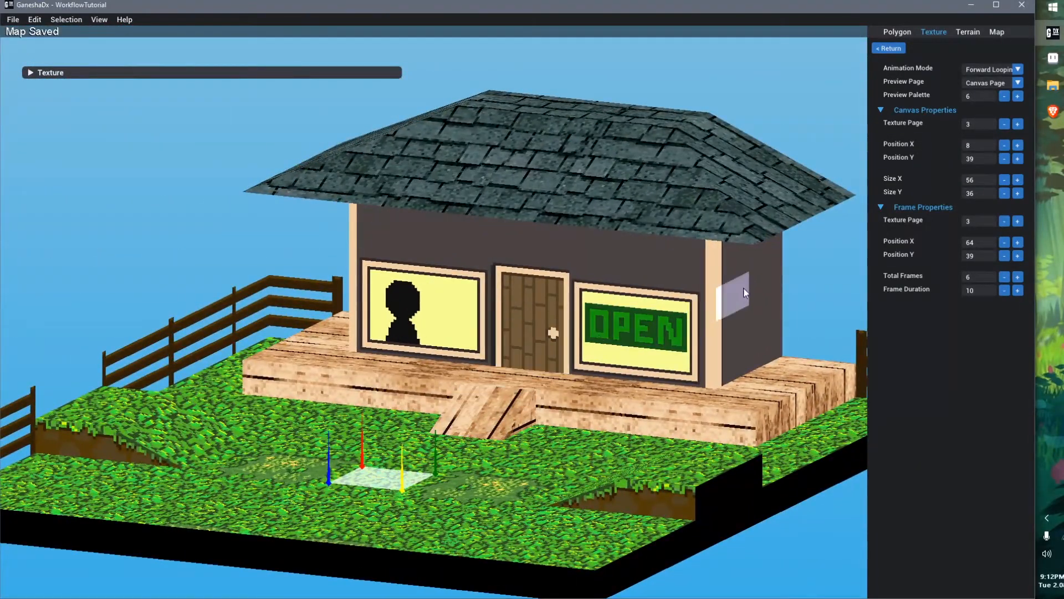
Switch to File Explorer and run the MAKE - TUT.bat script in the FF Tactics folder
click(1052, 85)
click(376, 426)
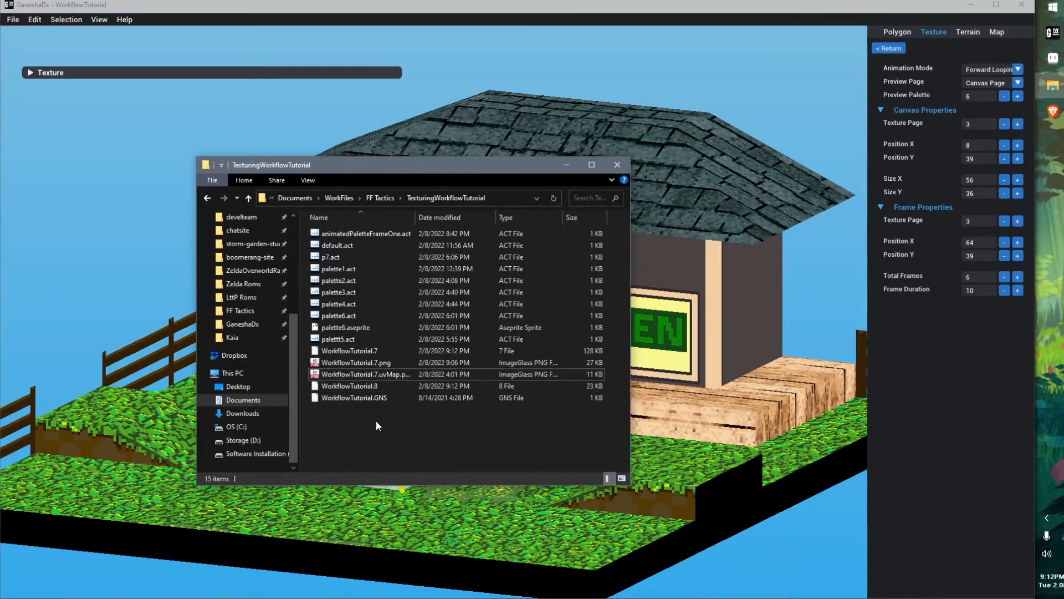
key(alt+Left)
scroll(381, 429, down, 2)
double_click(359, 422)
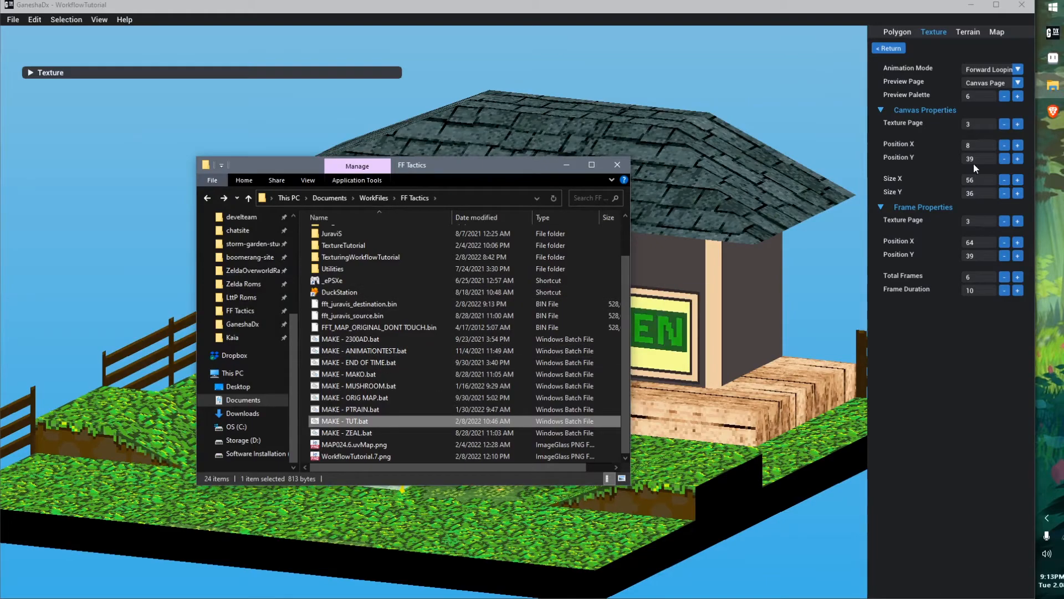
Launch ePSXe and start the game to test the tutorial map in battle
double_click(343, 284)
click(44, 49)
click(65, 75)
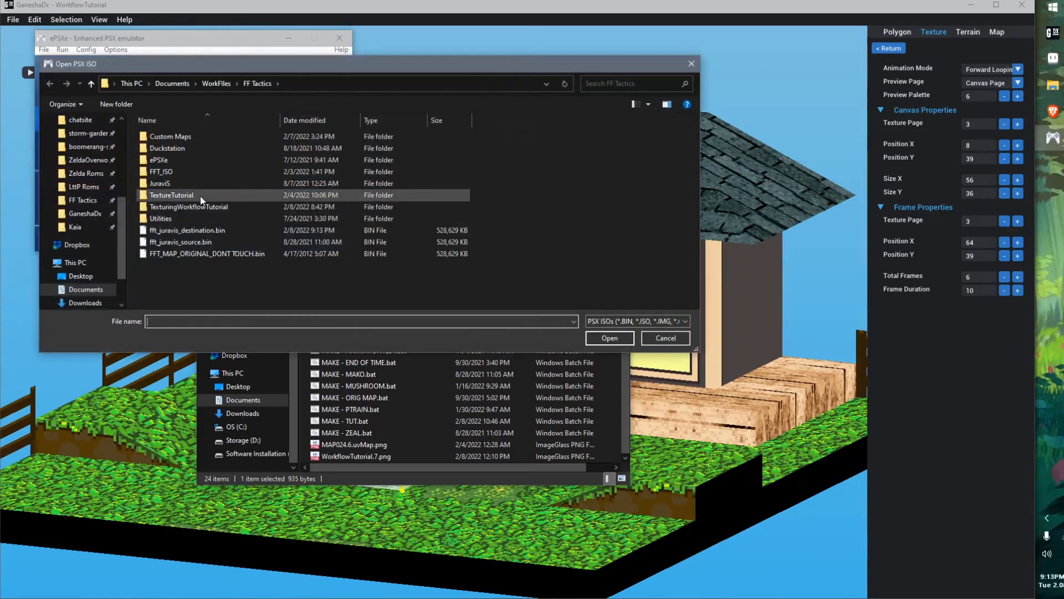
double_click(218, 234)
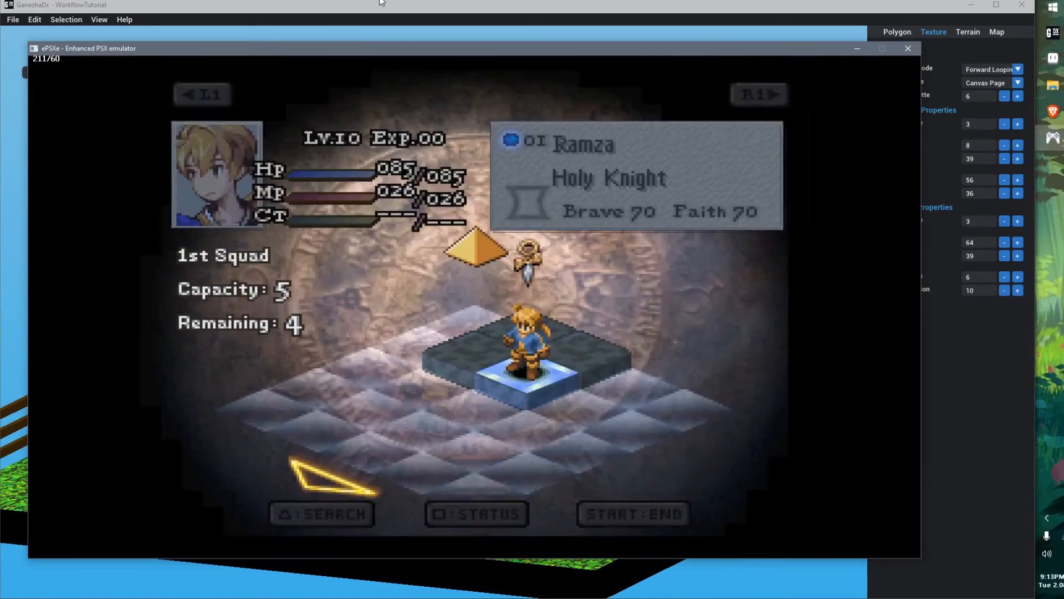
key(v)
key(z)
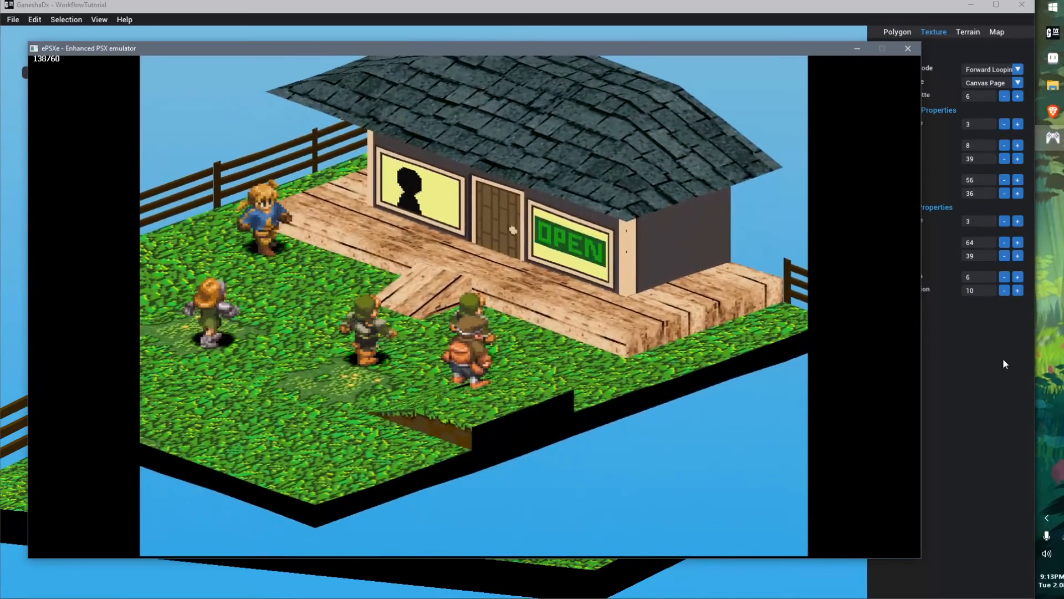
key(F4)
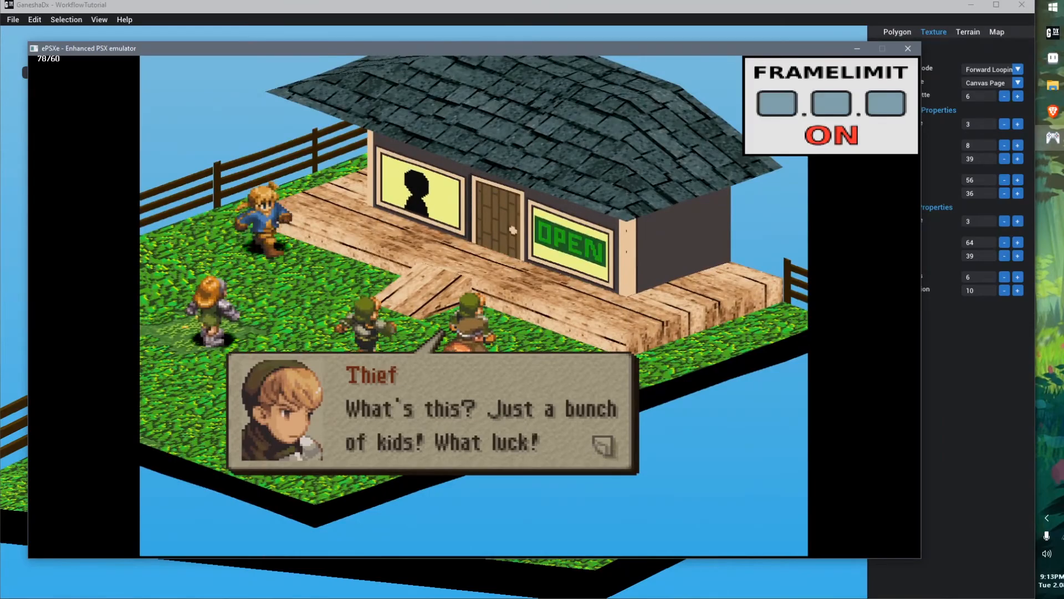
Advance through the opening battle dialogue and toggle the emulator's frame limit
key(z)
key(z)
key(z)
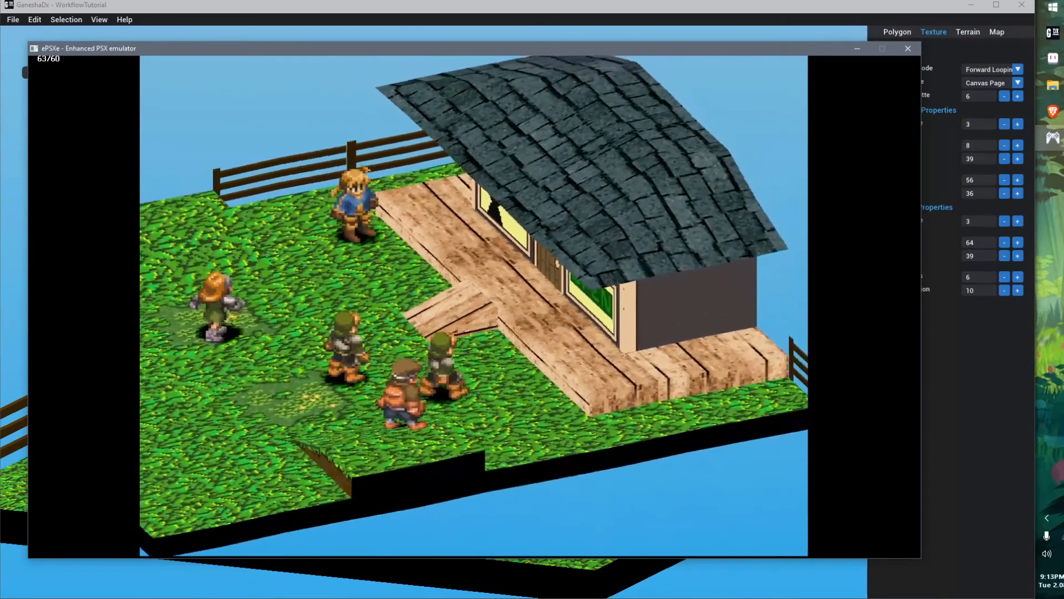
key(F4)
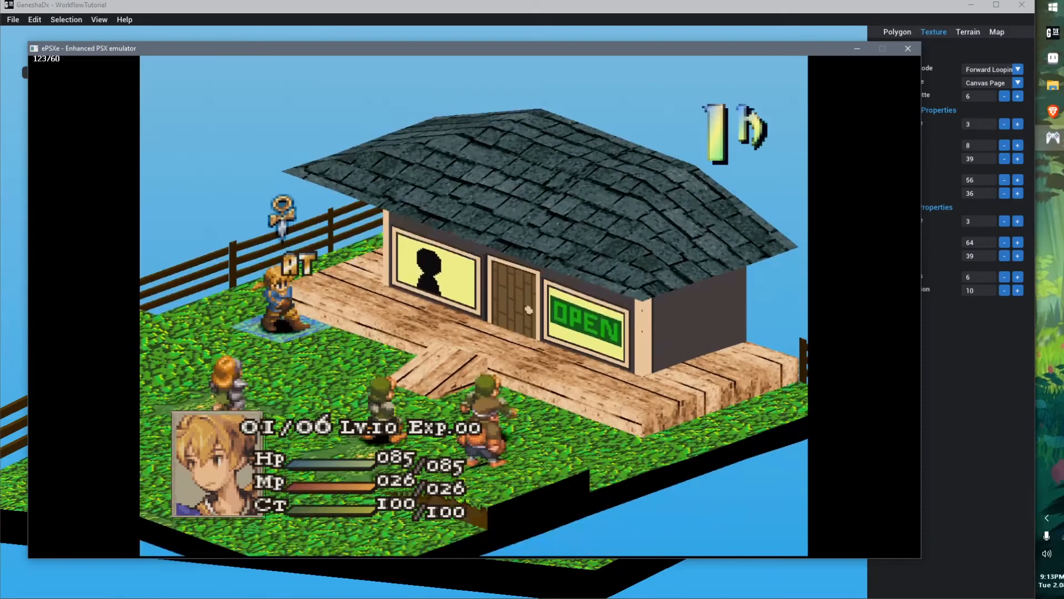
key(F4)
Rotate the battle camera and move the cursor around the house to inspect the animated window, door and sign
key(r)
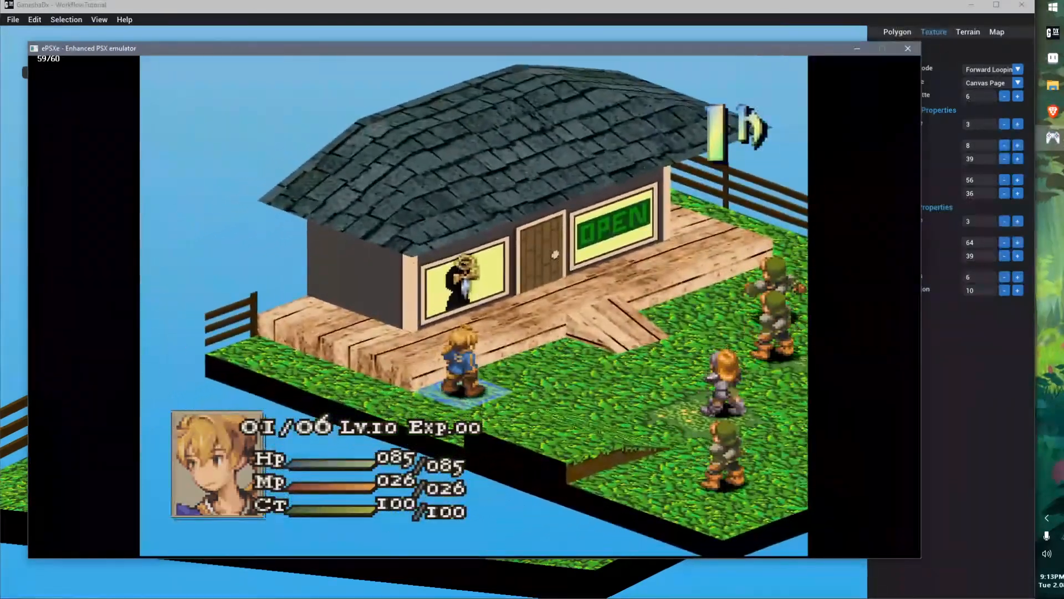
key(Down)
key(Right)
key(Right)
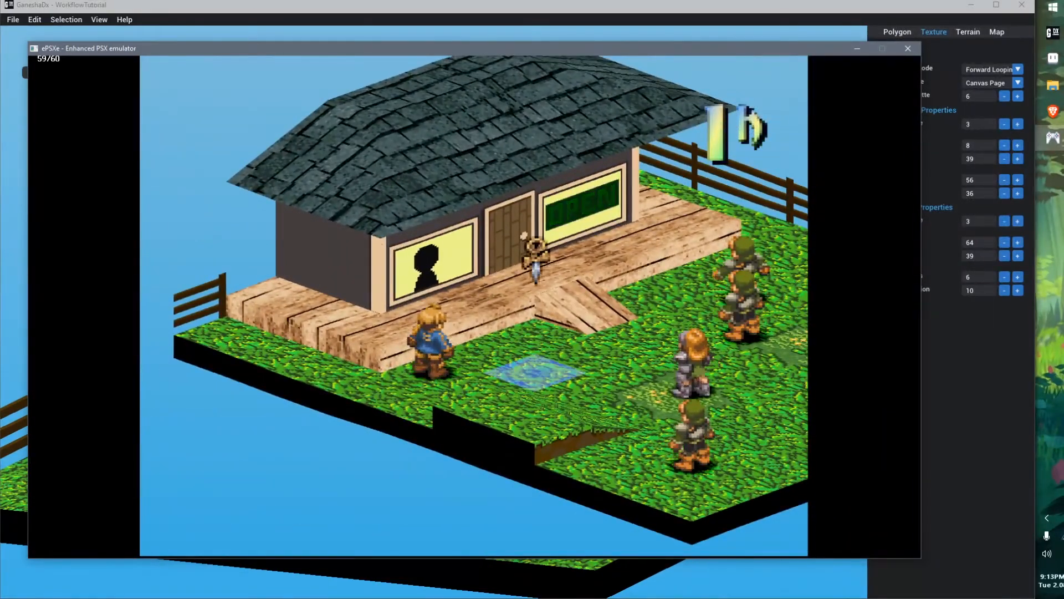
key(Right)
key(r)
key(Down)
key(Down)
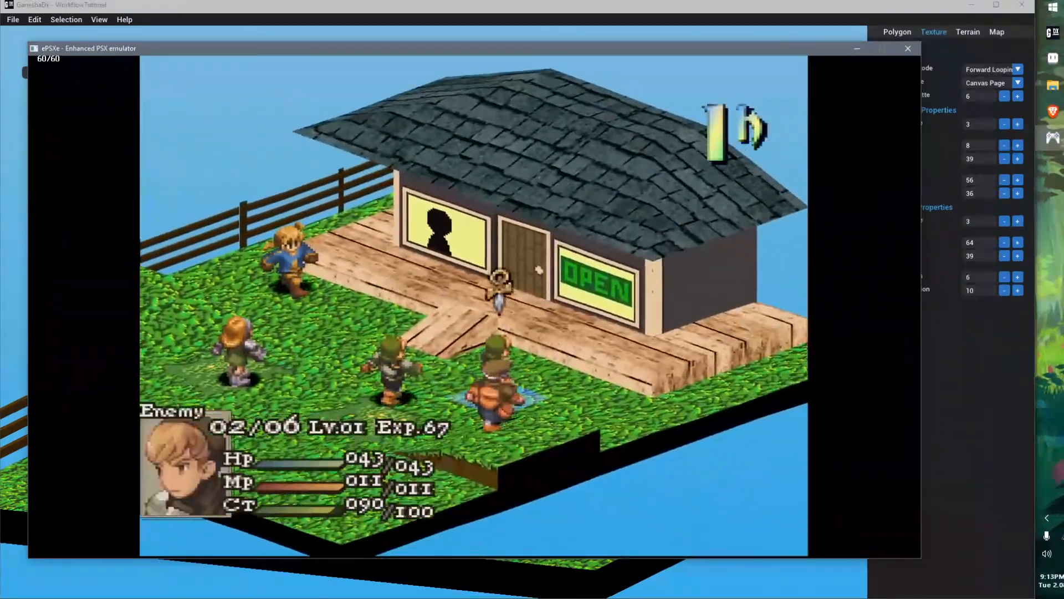
key(Right)
key(Up)
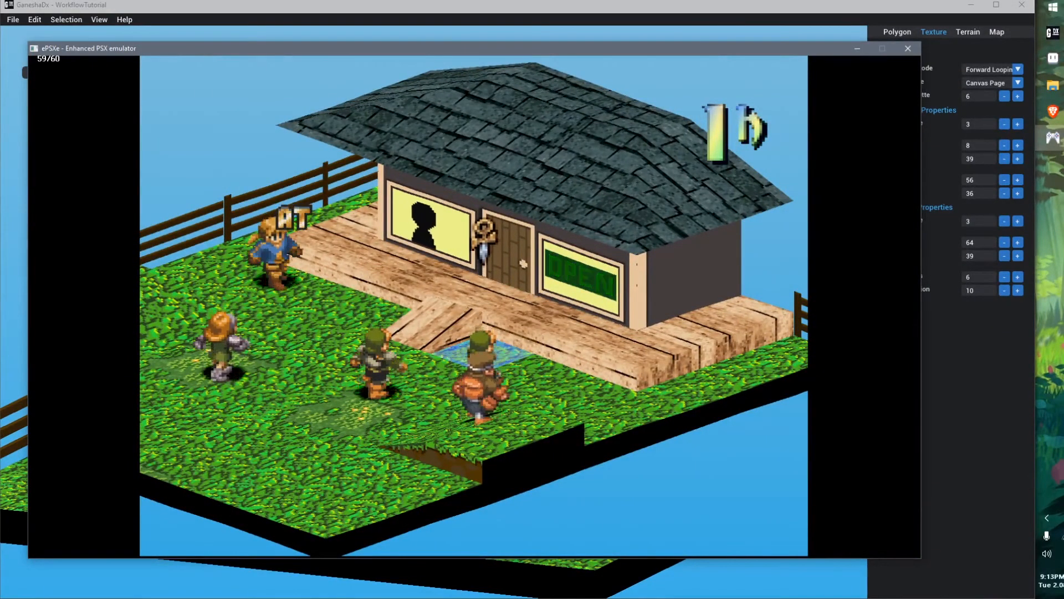